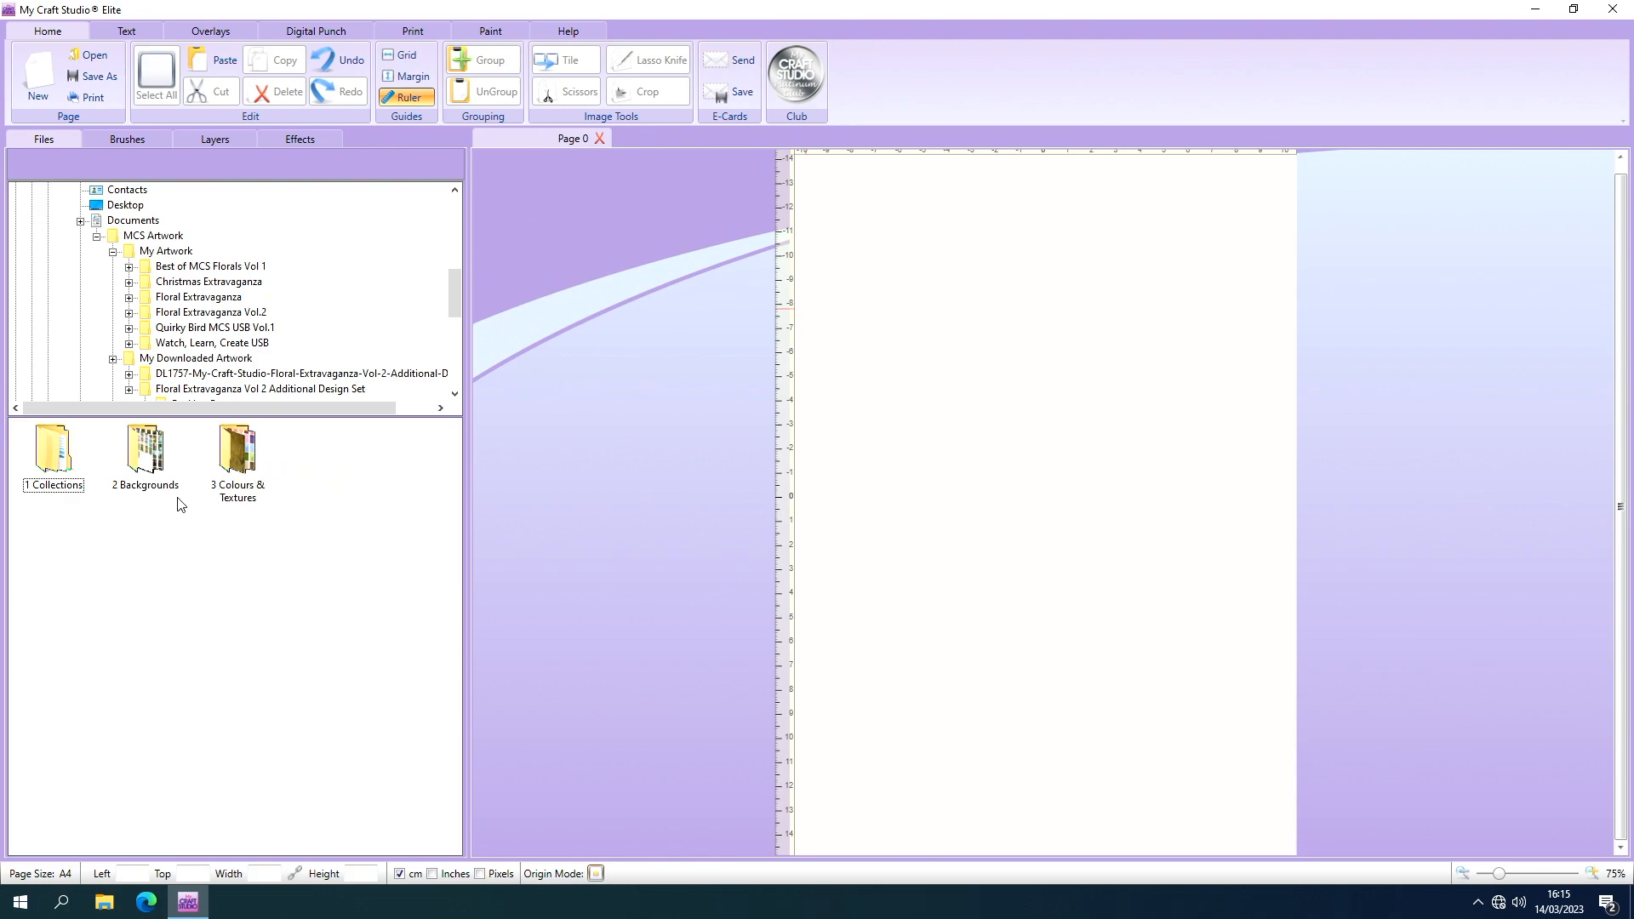
Place background 010 from the 2 Backgrounds folder on the page, aligned with the page's top-left corner.
{"action": "left_click", "coordinate": [142, 447]}
{"action": "double_click", "coordinate": [143, 447]}
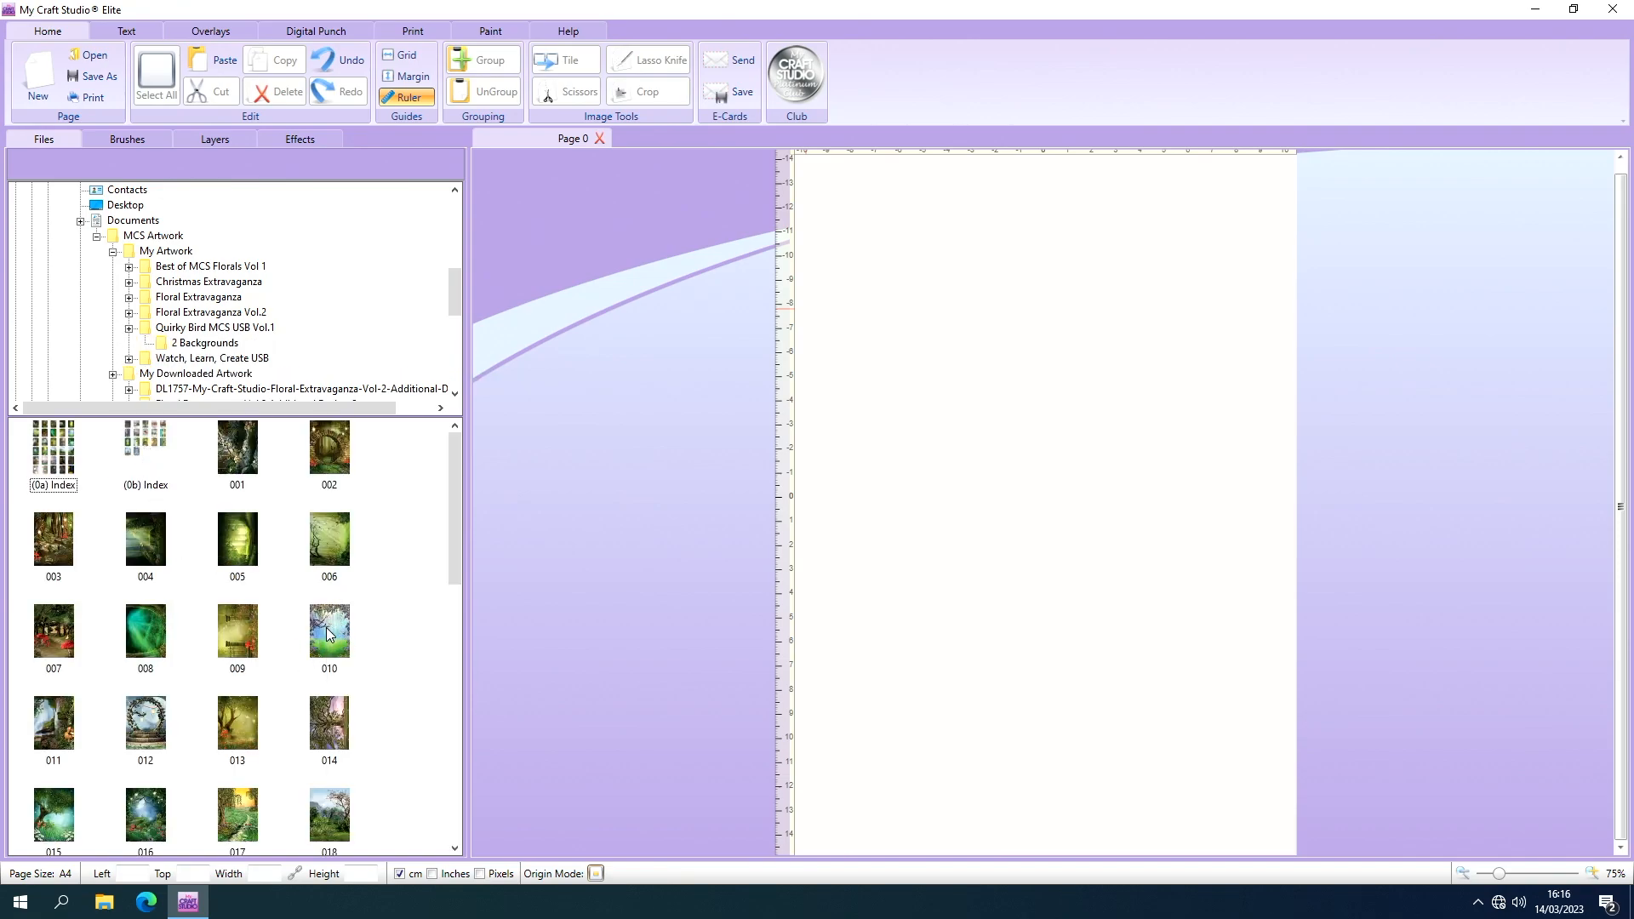
{"action": "left_click_drag", "start_coordinate": [329, 634], "coordinate": [838, 422]}
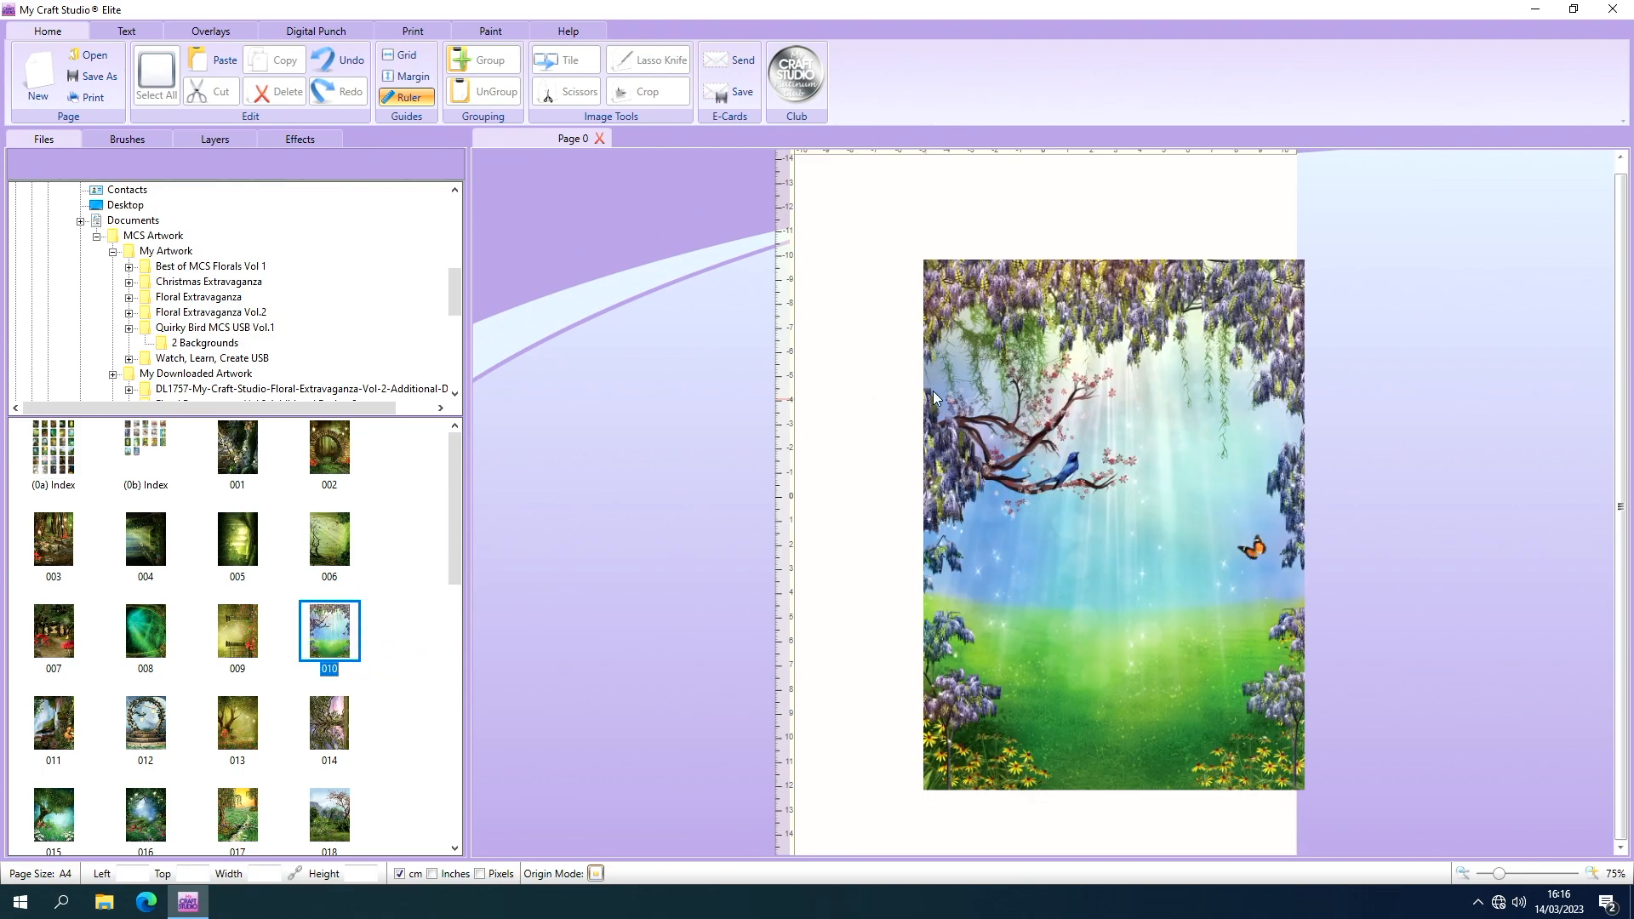
{"action": "left_click_drag", "start_coordinate": [949, 375], "coordinate": [827, 272]}
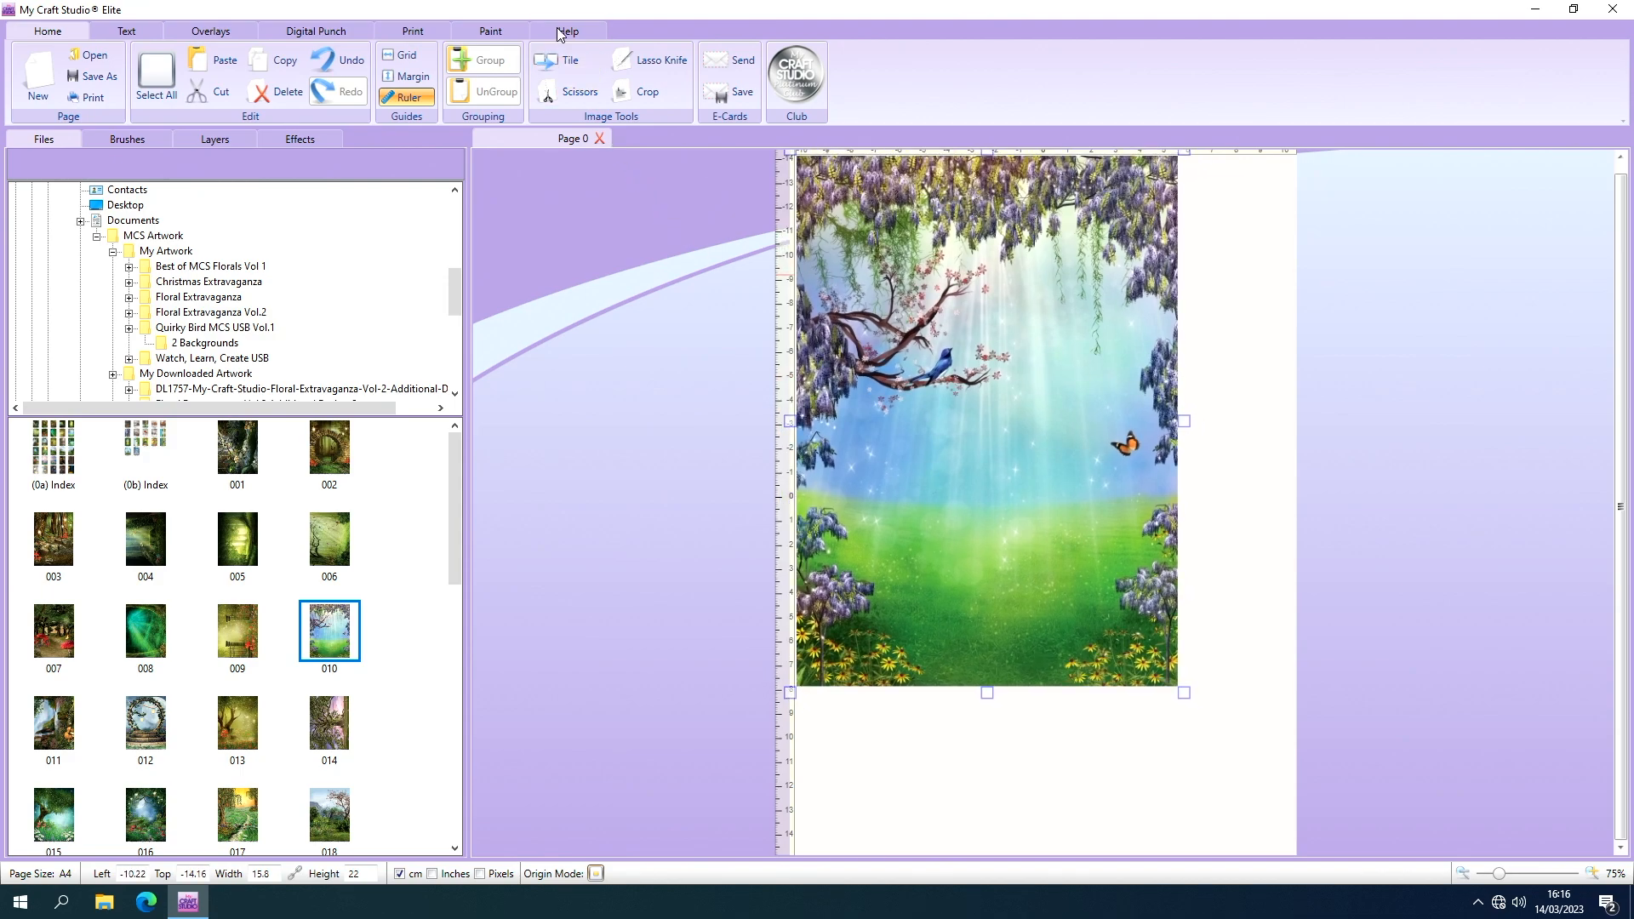
Show the grid and enlarge the background to about 19.93 × 27.74 cm, centring it on the A4 page.
{"action": "left_click", "coordinate": [407, 54]}
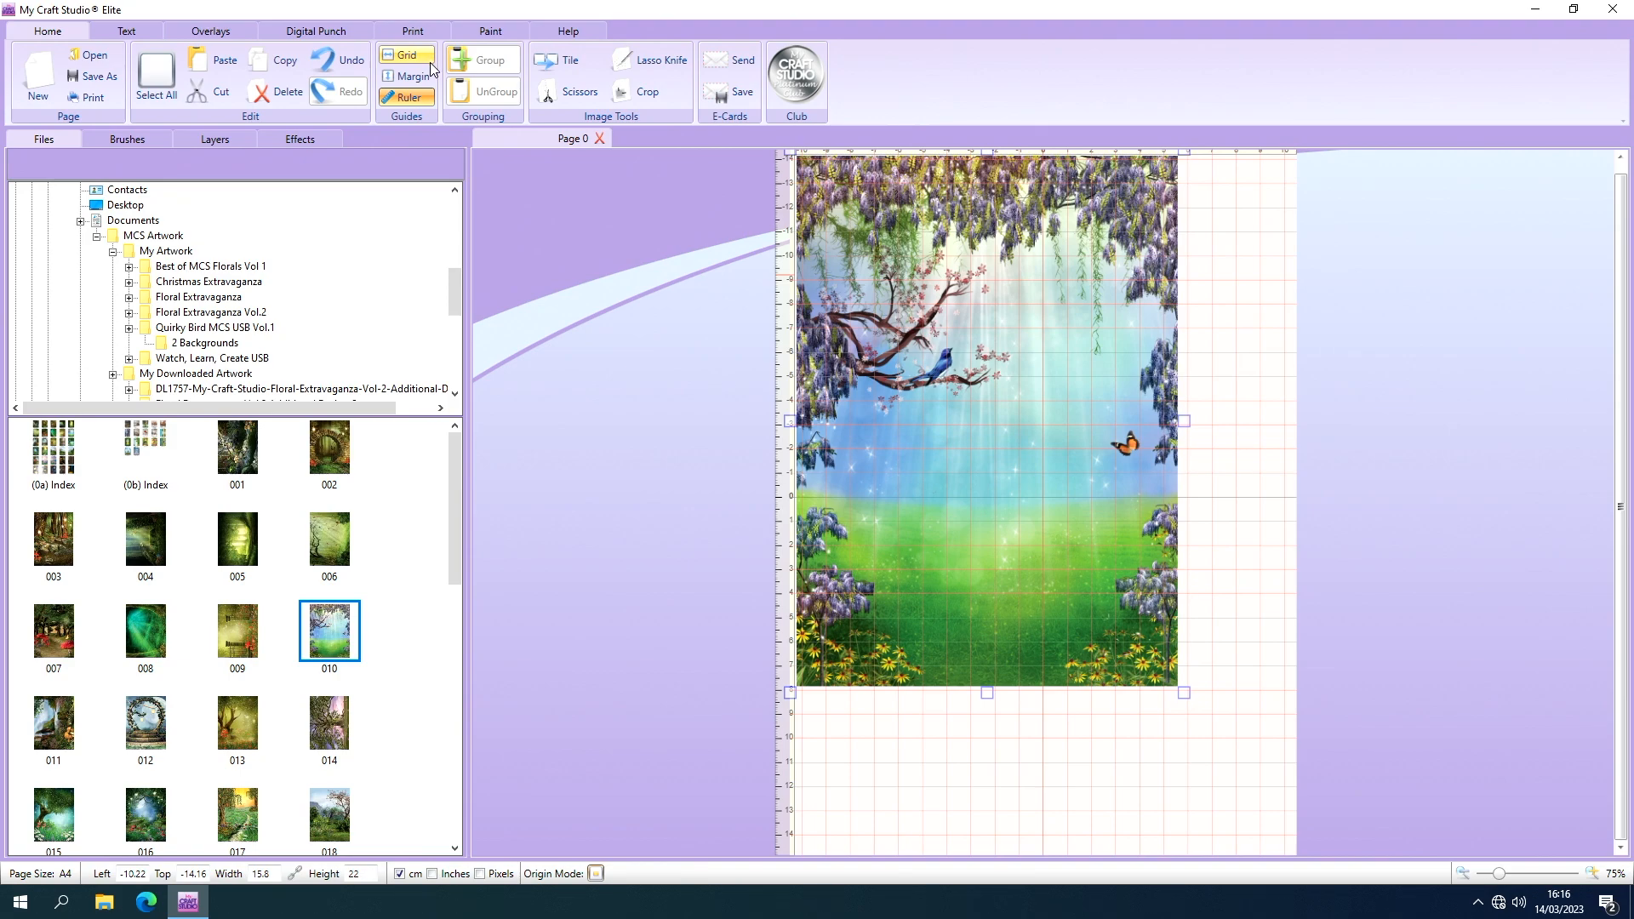
{"action": "left_click", "coordinate": [432, 63]}
{"action": "left_click_drag", "start_coordinate": [1185, 694], "coordinate": [1285, 845]}
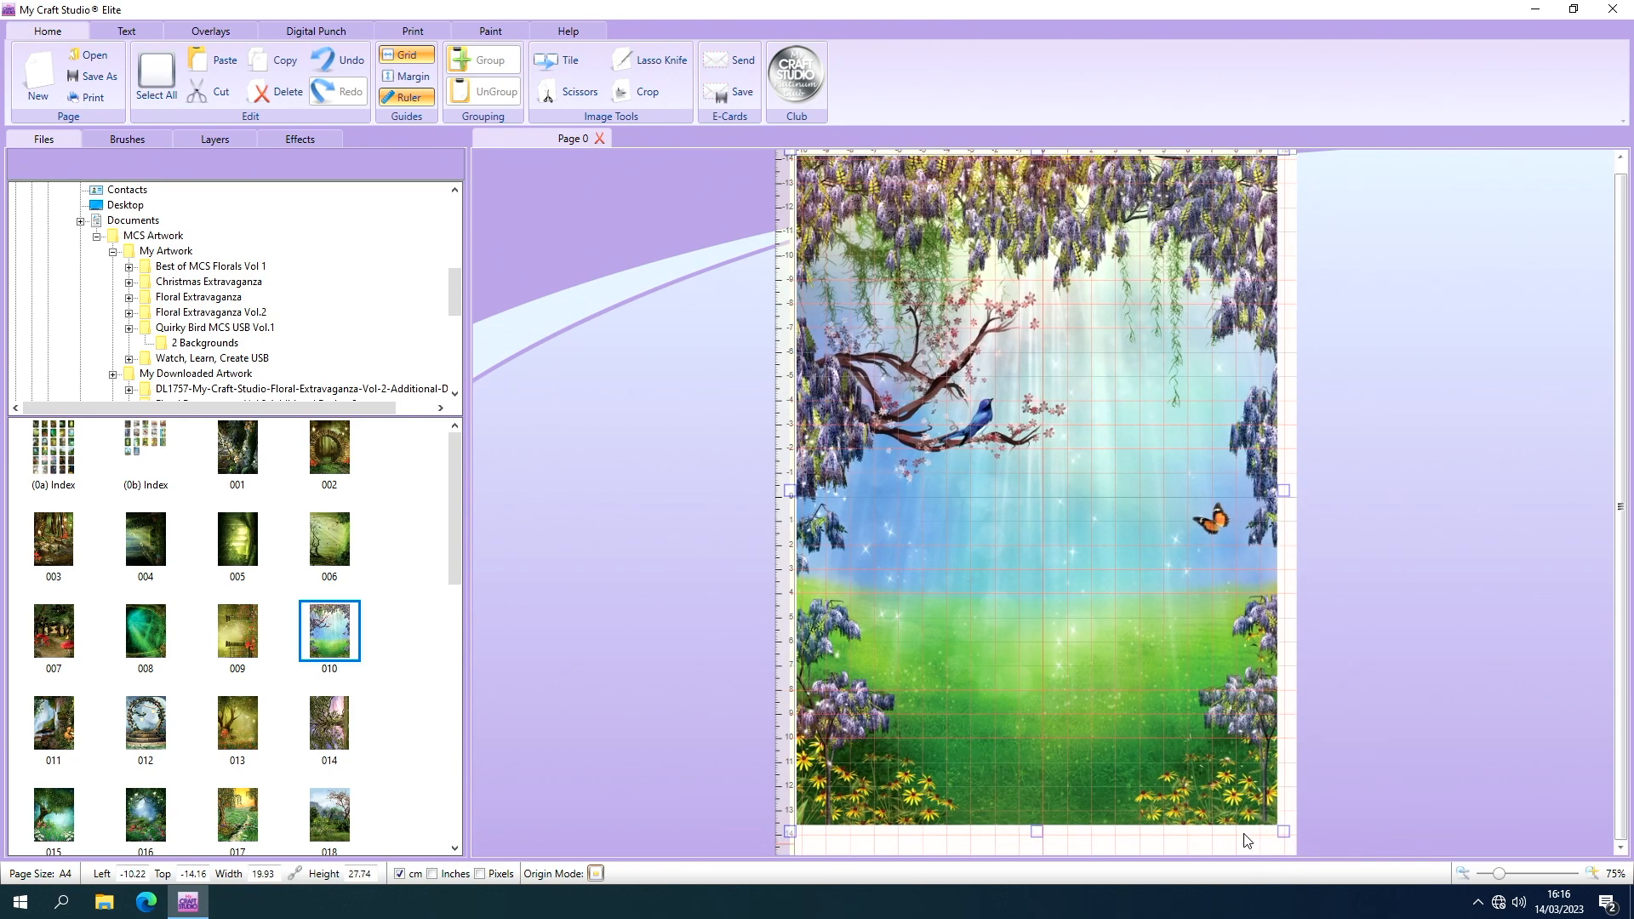
{"action": "left_click_drag", "start_coordinate": [1203, 788], "coordinate": [1211, 794]}
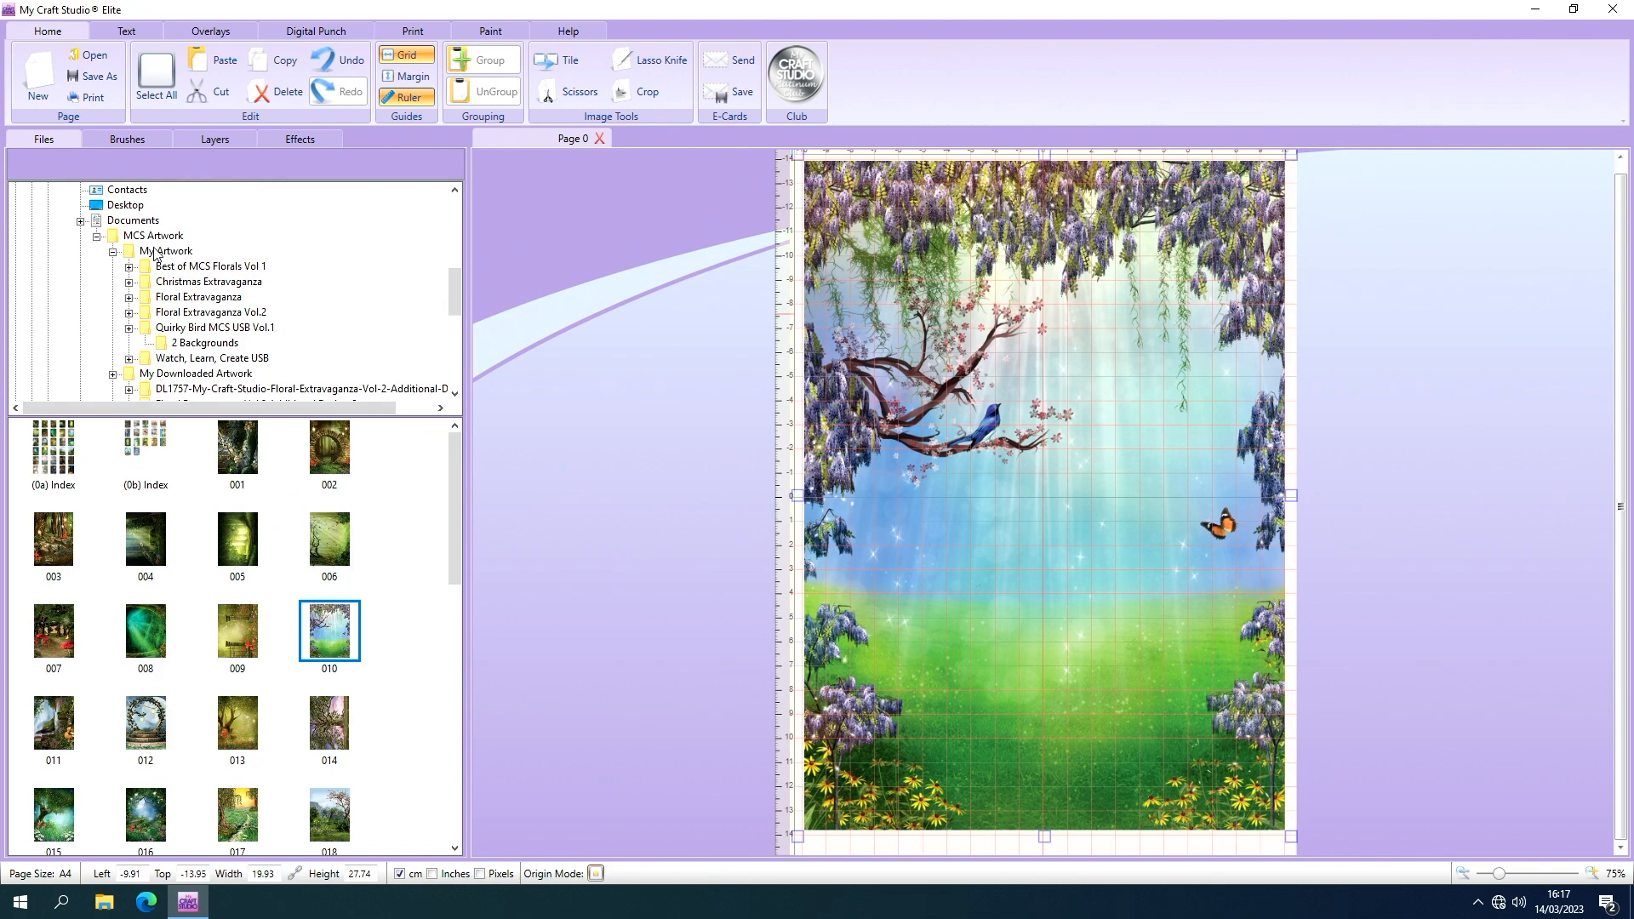
Open the 1 Scene Building folder of 2 The Carefree Fairy within the Quirky Bird MCS USB Vol.1 collections.
{"action": "left_click", "coordinate": [188, 329]}
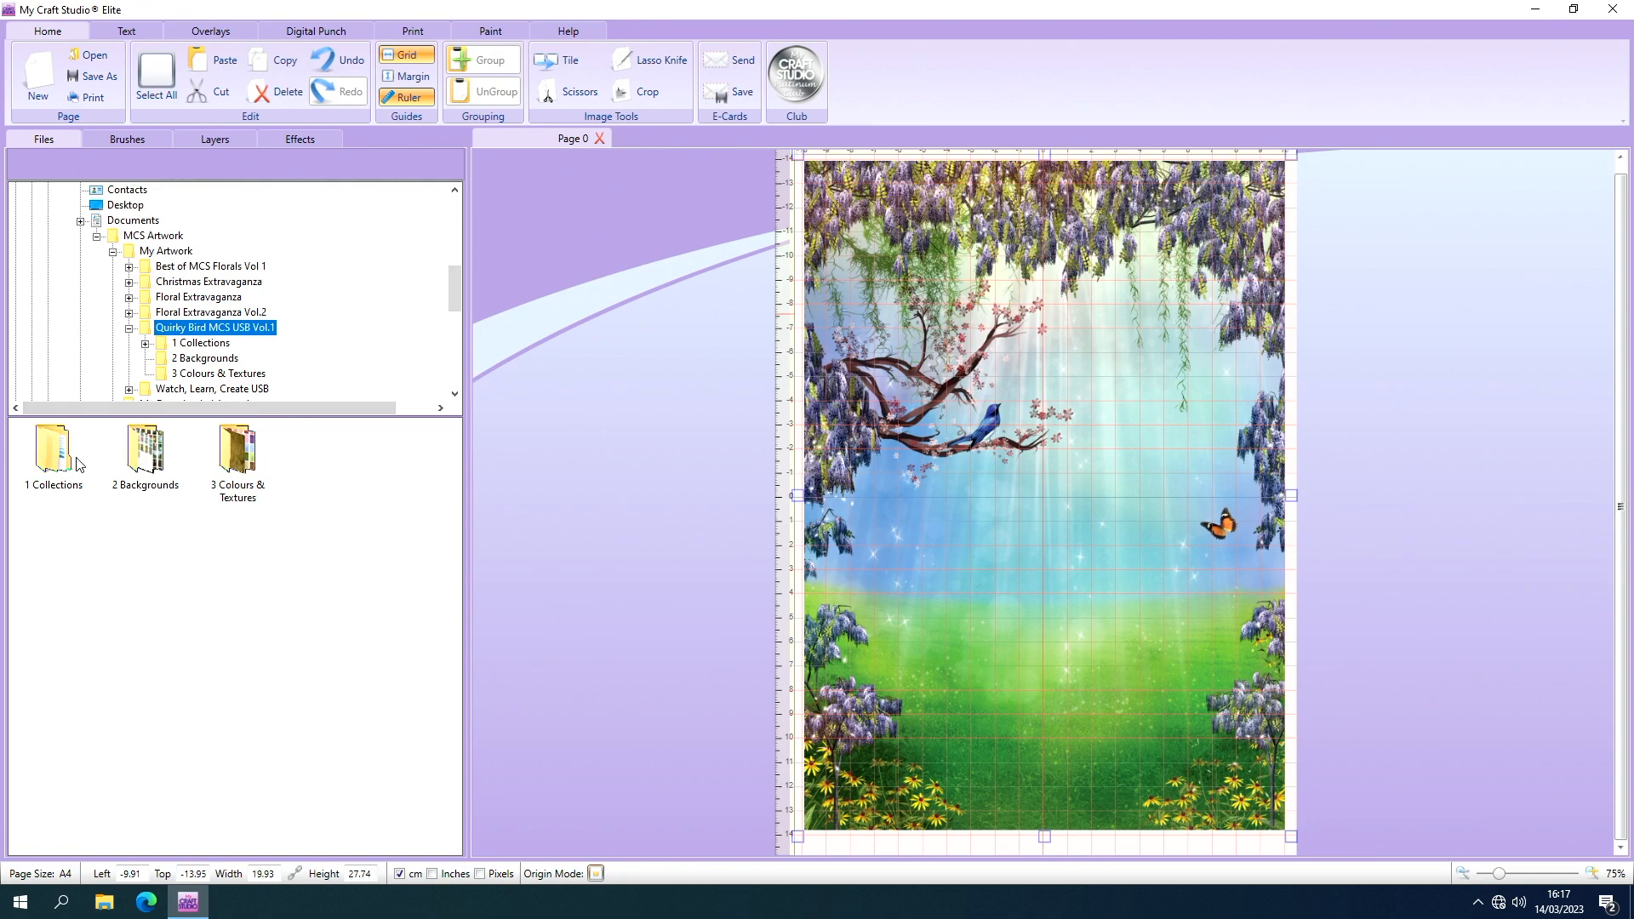
{"action": "left_click", "coordinate": [67, 462]}
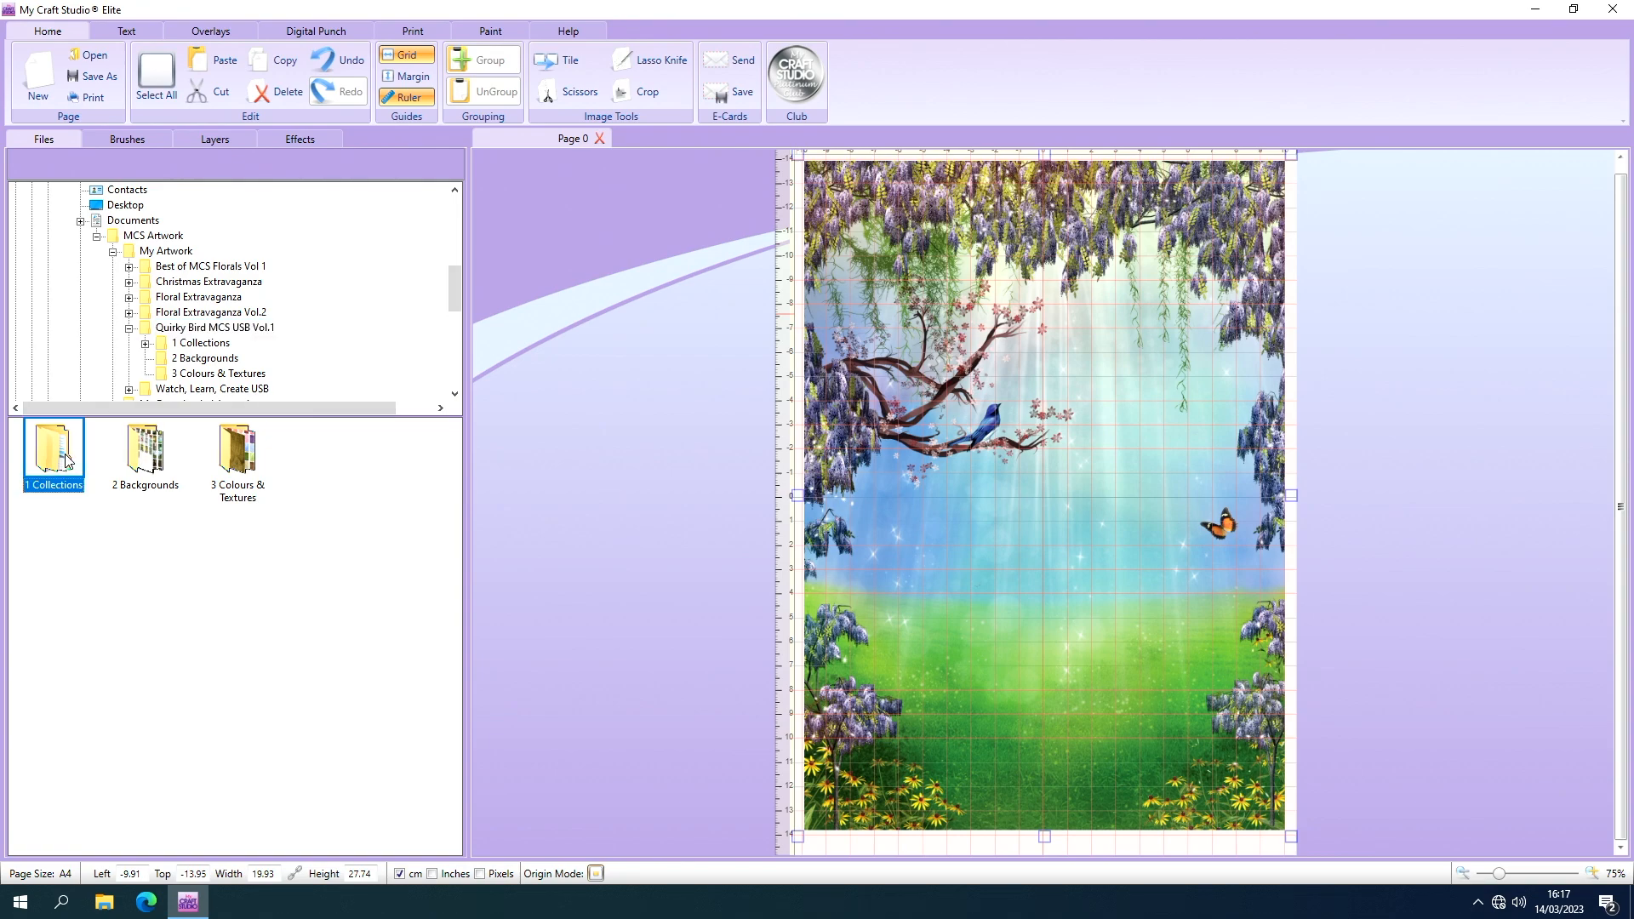
{"action": "double_click", "coordinate": [67, 462]}
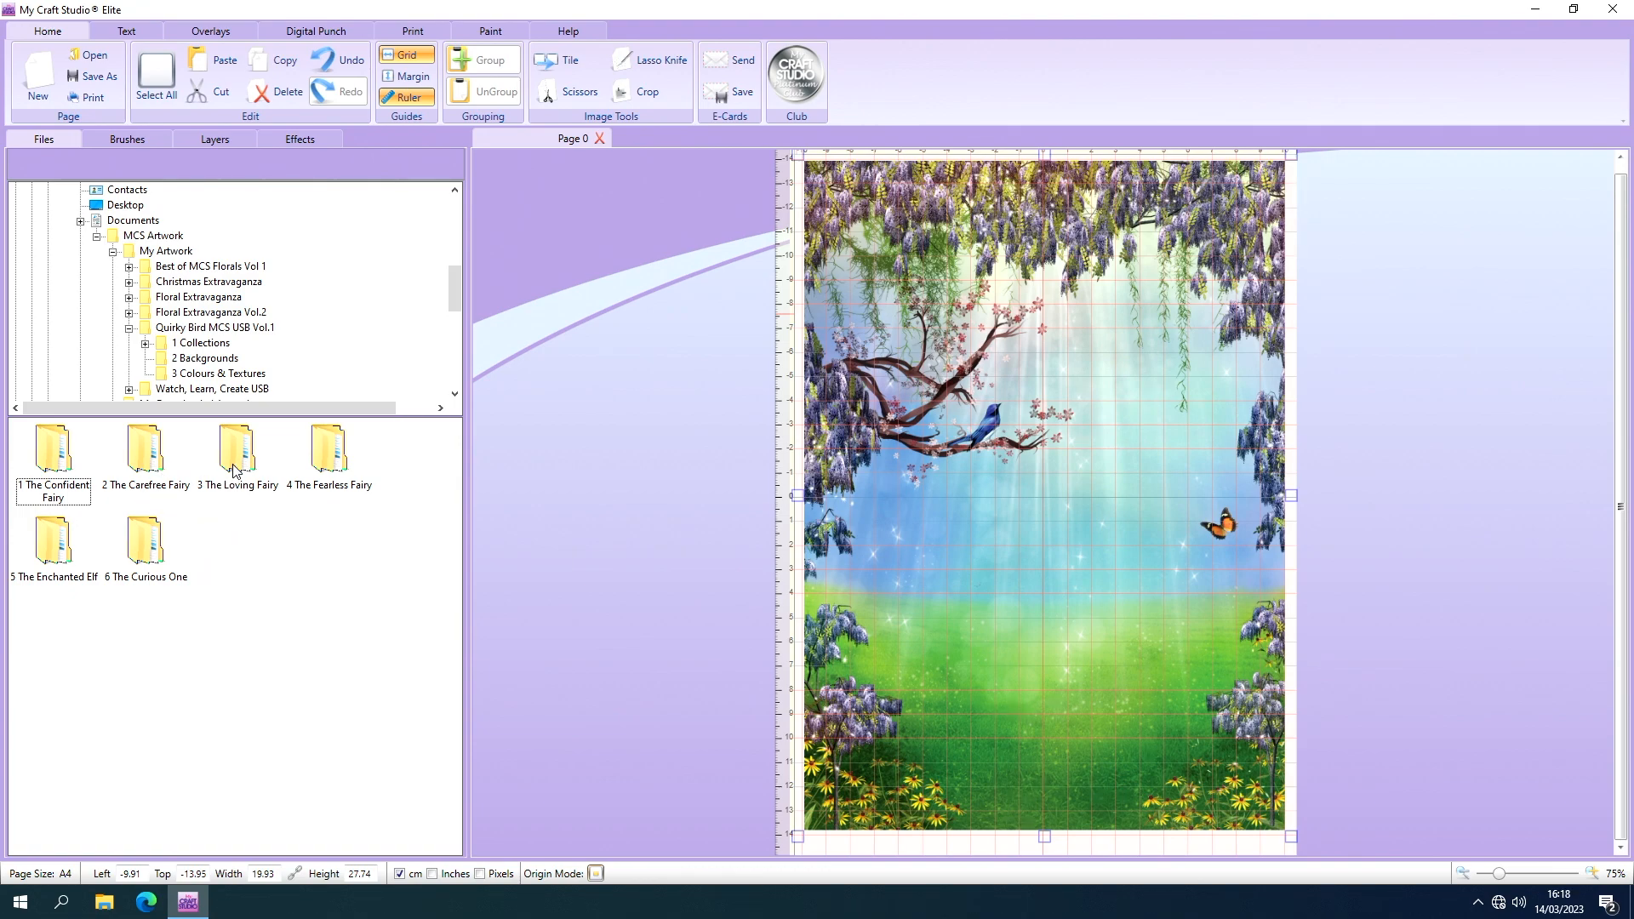
{"action": "double_click", "coordinate": [151, 464]}
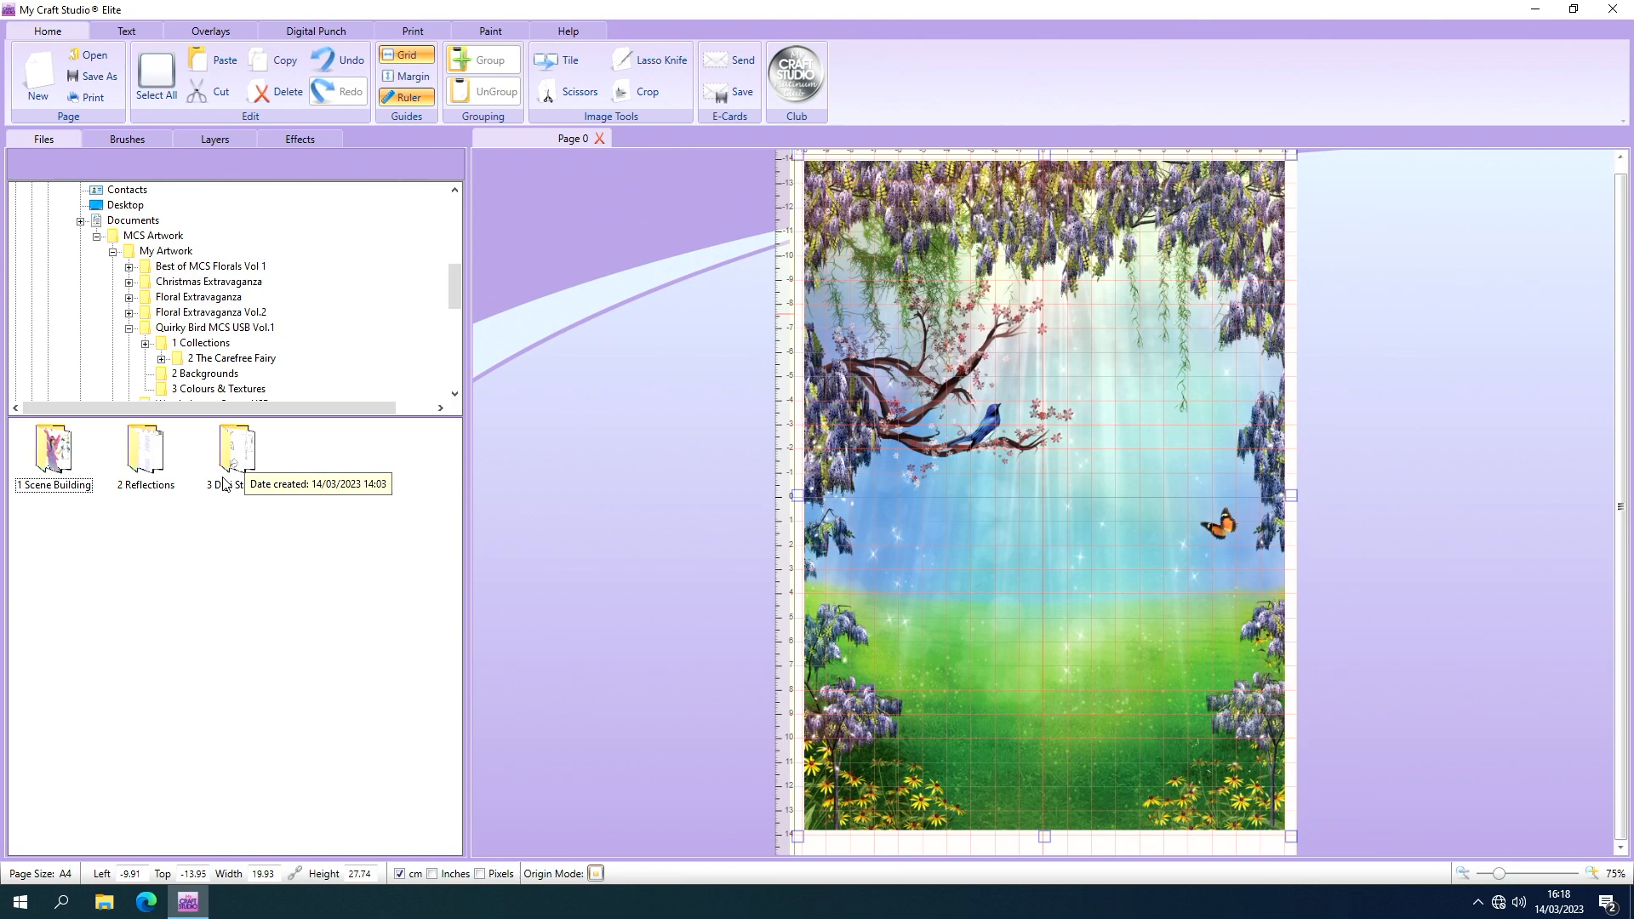
{"action": "left_click", "coordinate": [68, 451]}
{"action": "double_click", "coordinate": [68, 451]}
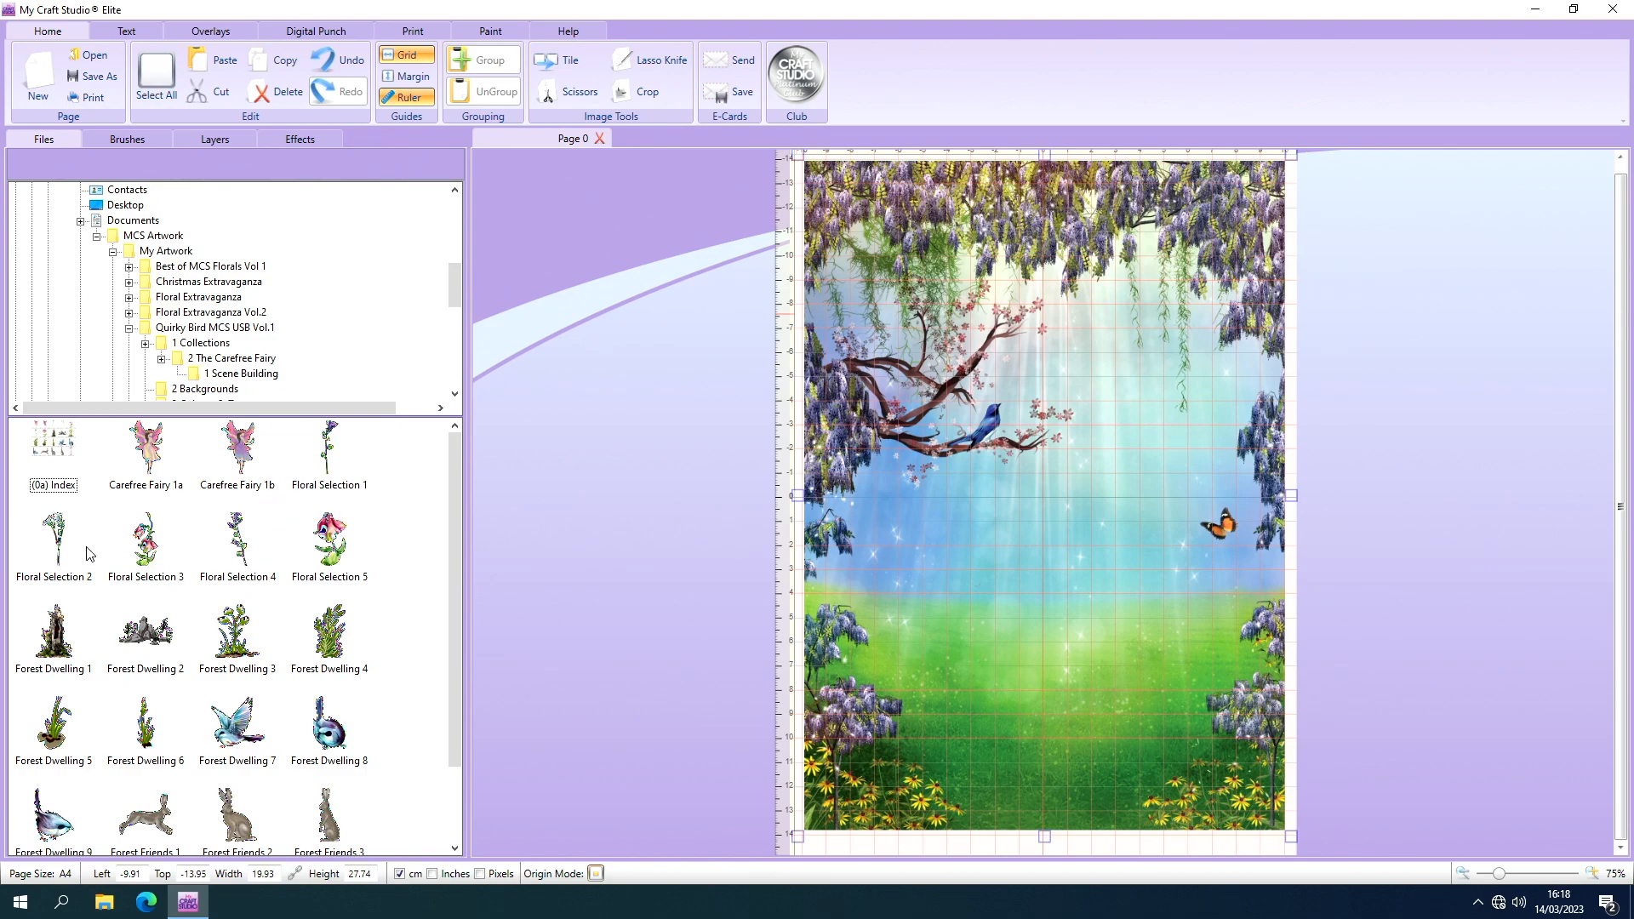
Add the Floral Selection 2 flower and position it over the wisteria in the scene's lower-left corner.
{"action": "left_click", "coordinate": [56, 549]}
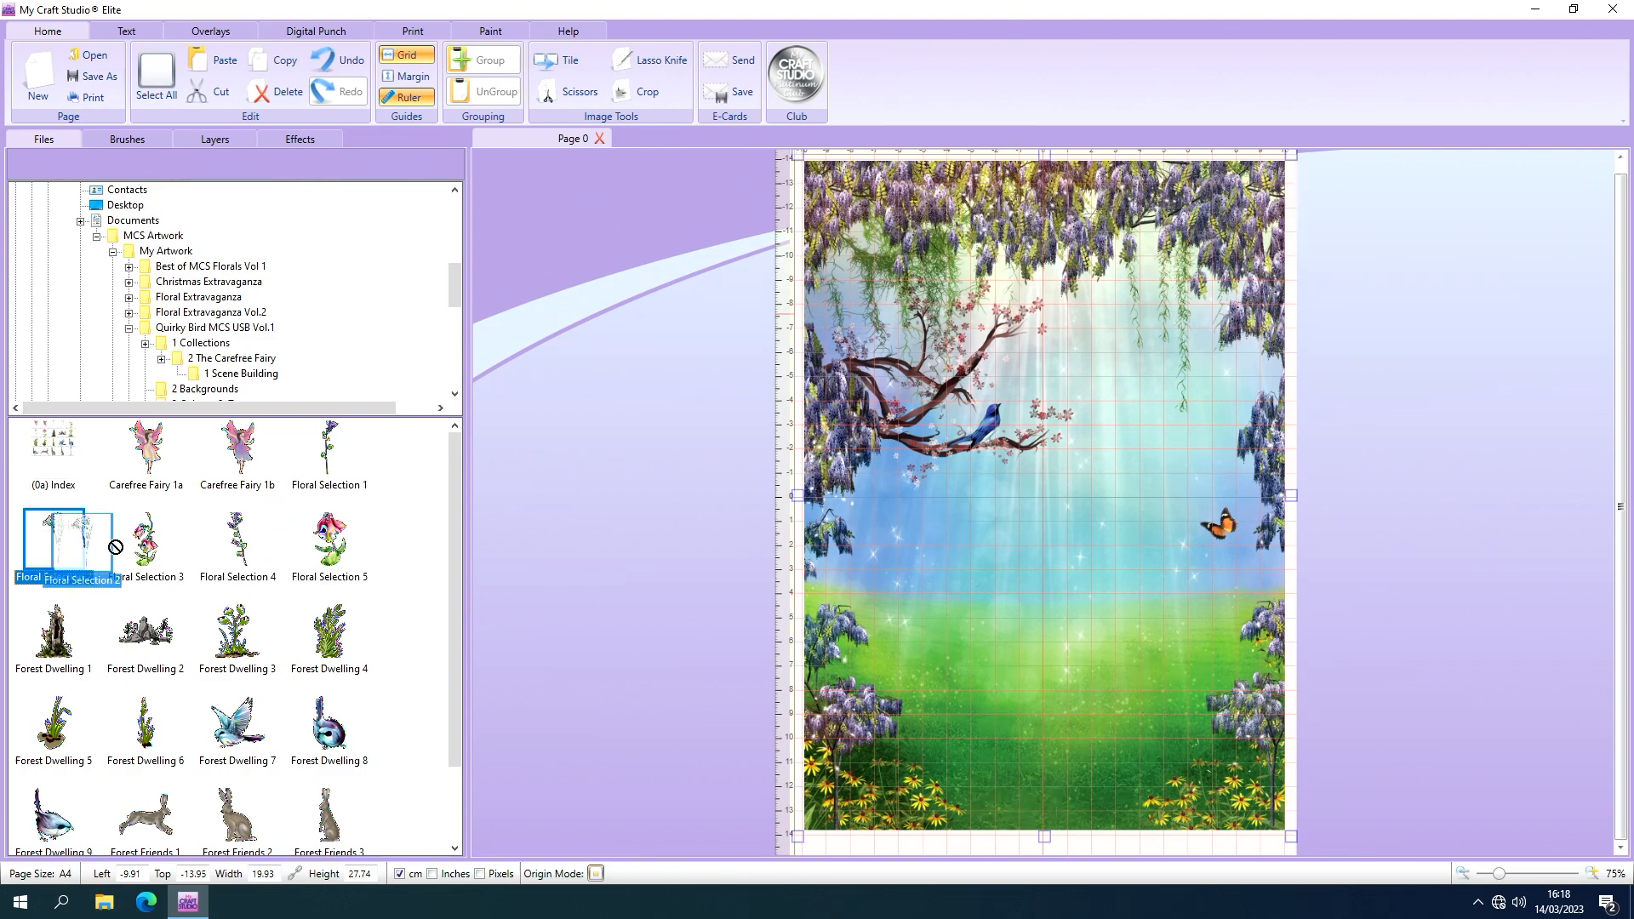
{"action": "left_click", "coordinate": [927, 541]}
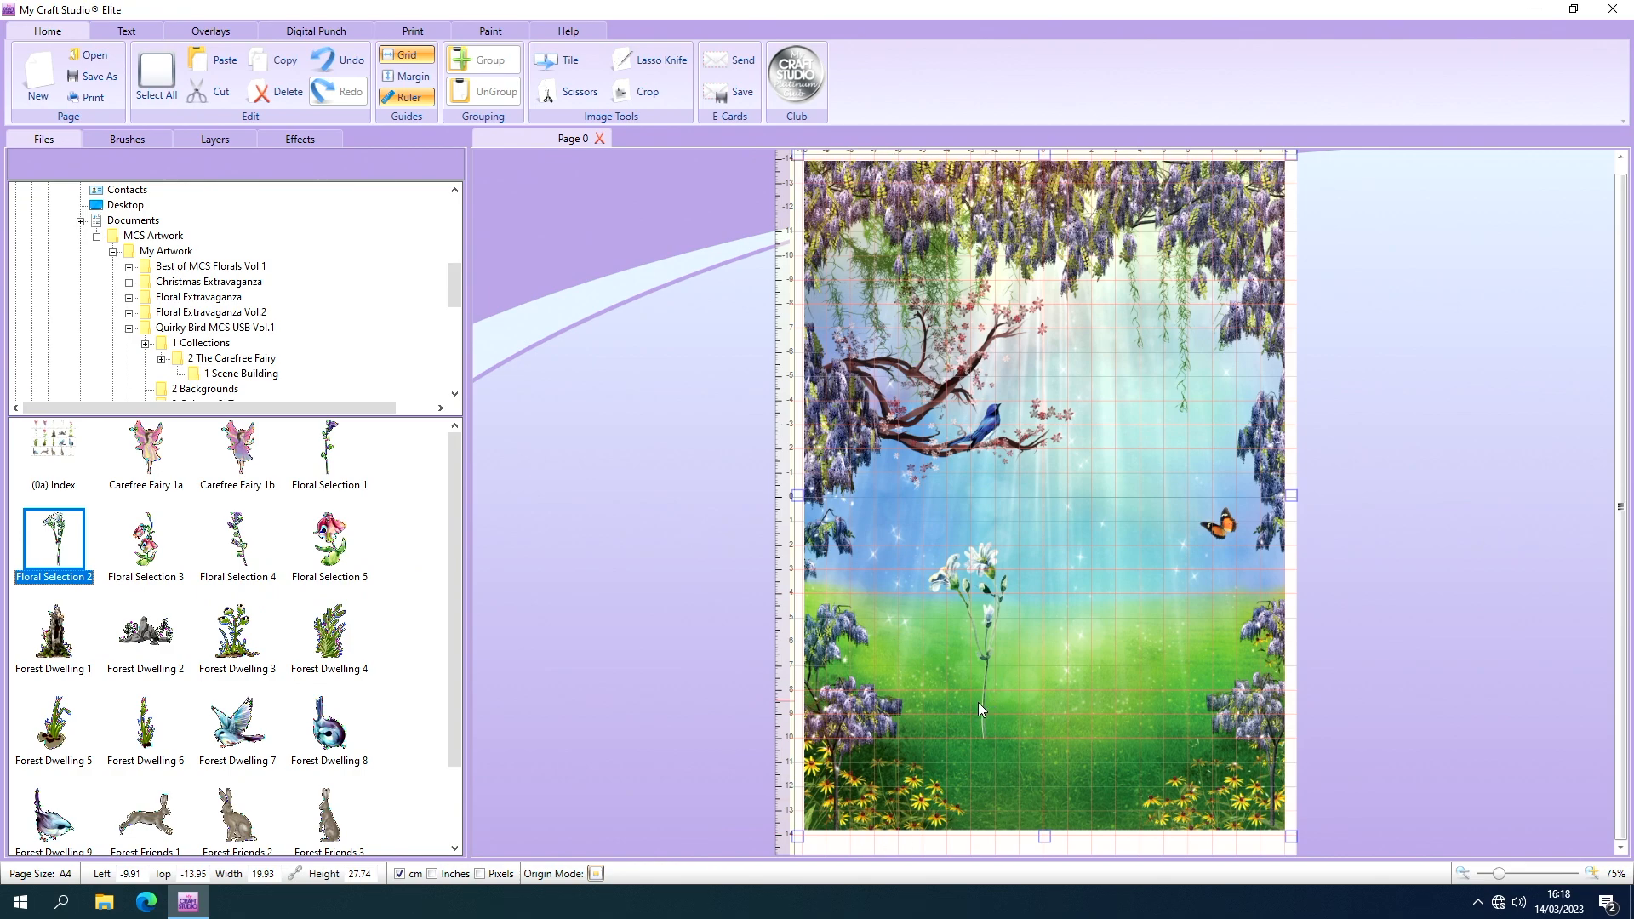
{"action": "left_click_drag", "start_coordinate": [981, 701], "coordinate": [927, 851]}
{"action": "left_click_drag", "start_coordinate": [866, 768], "coordinate": [869, 702]}
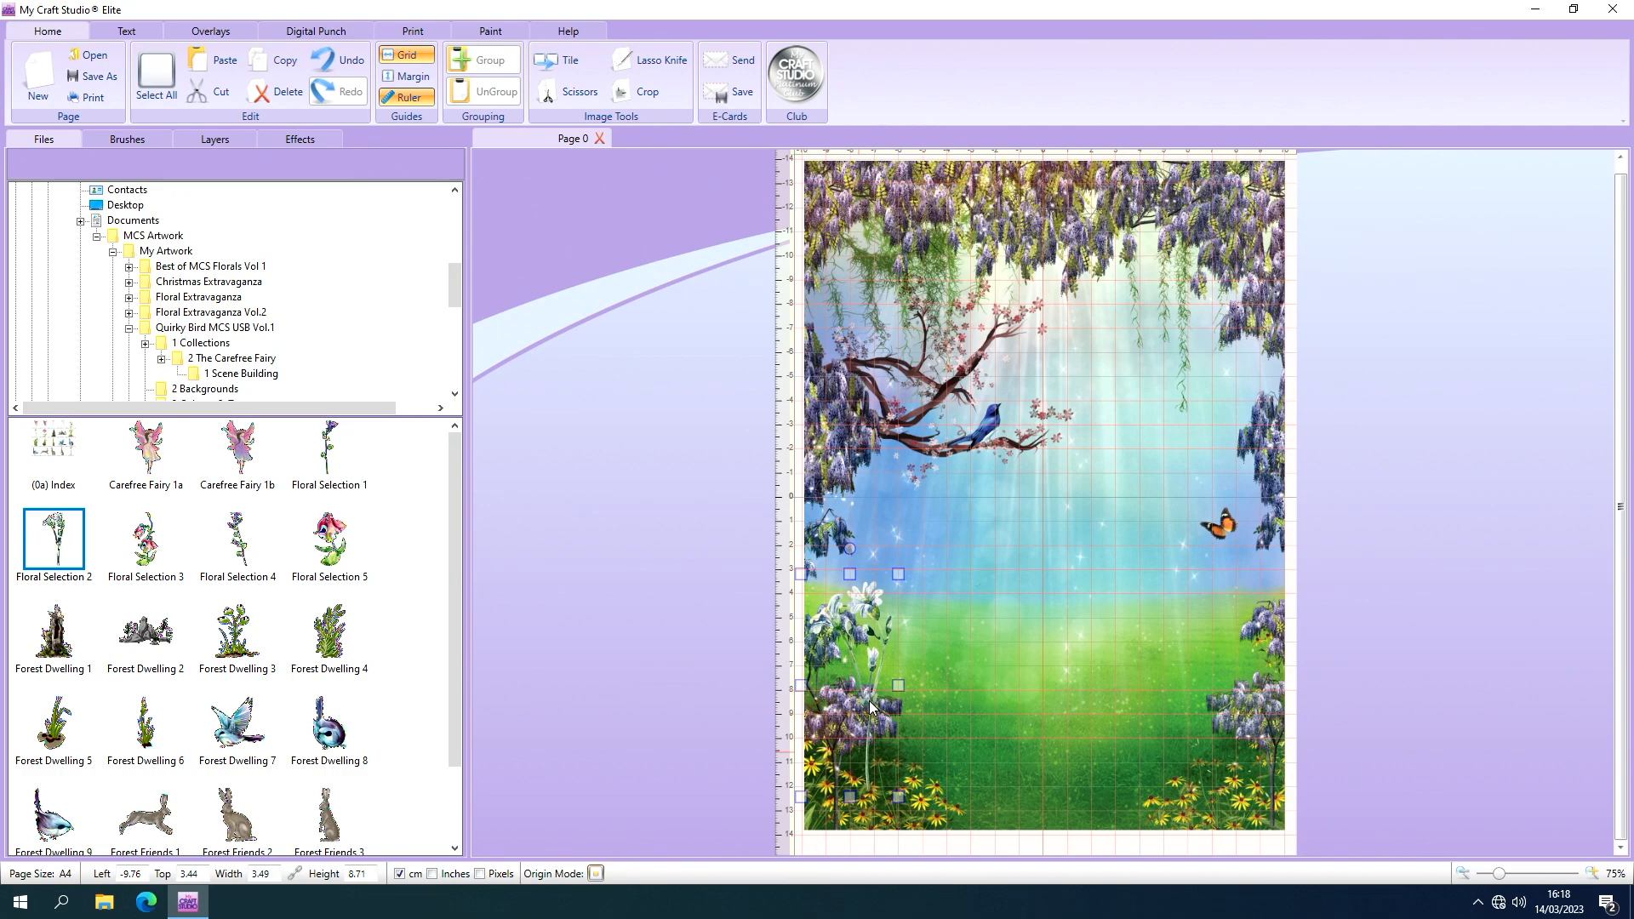
{"action": "left_click_drag", "start_coordinate": [869, 701], "coordinate": [899, 727]}
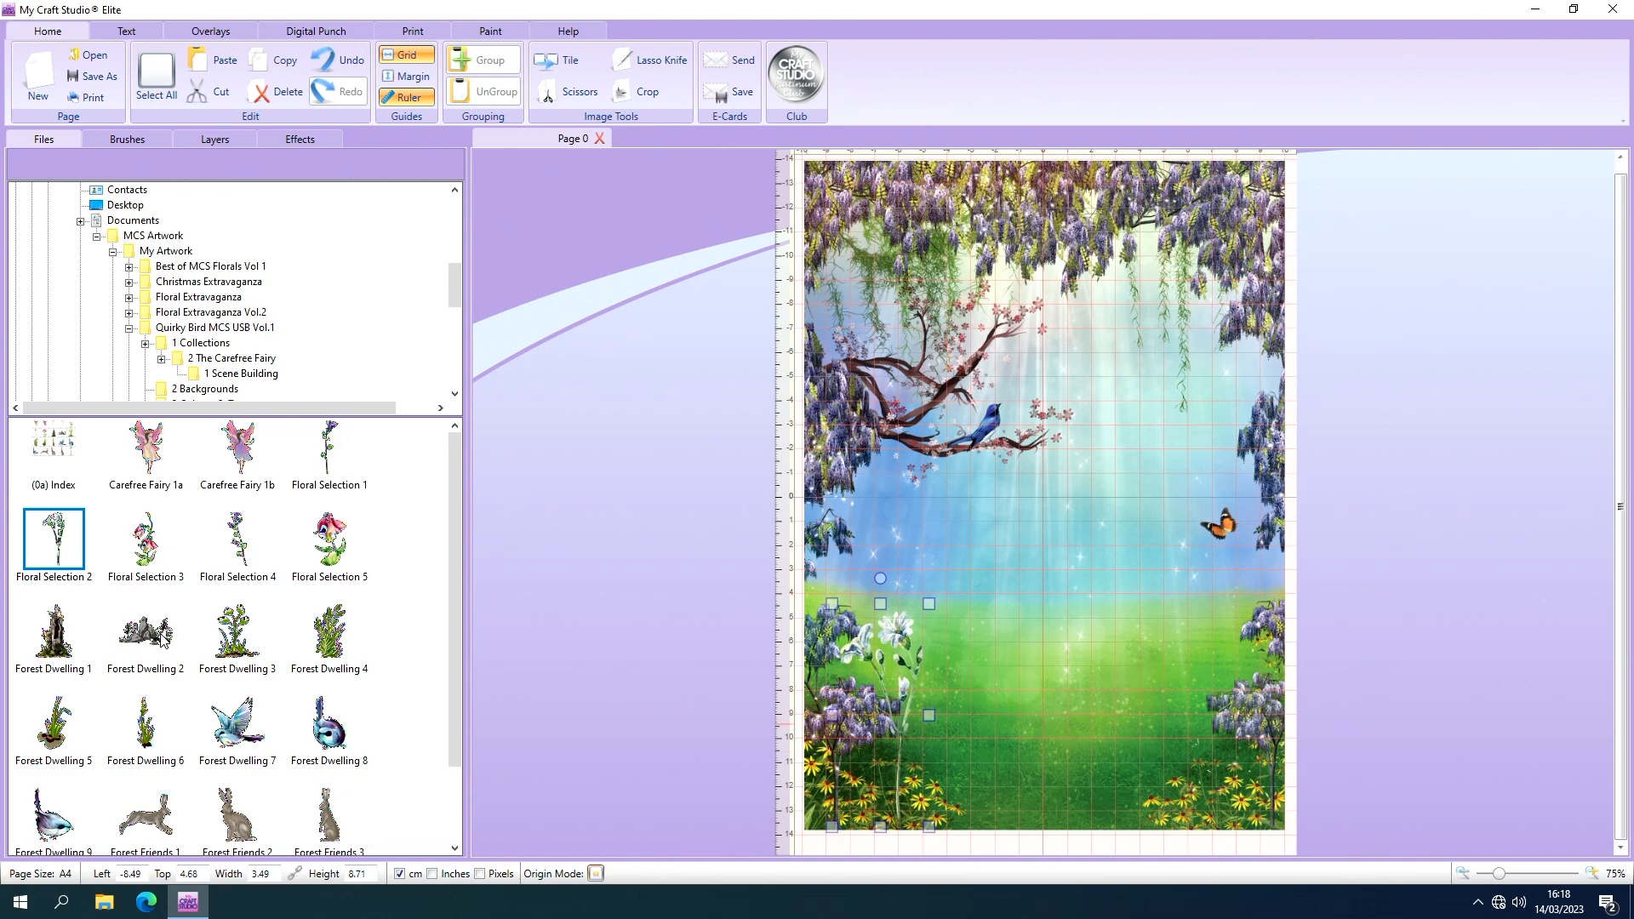
Add the Forest Dwelling 2 rocks, shrunk to about 5.28 × 2.76 cm, at the base of the white flower.
{"action": "left_click_drag", "start_coordinate": [168, 634], "coordinate": [946, 843]}
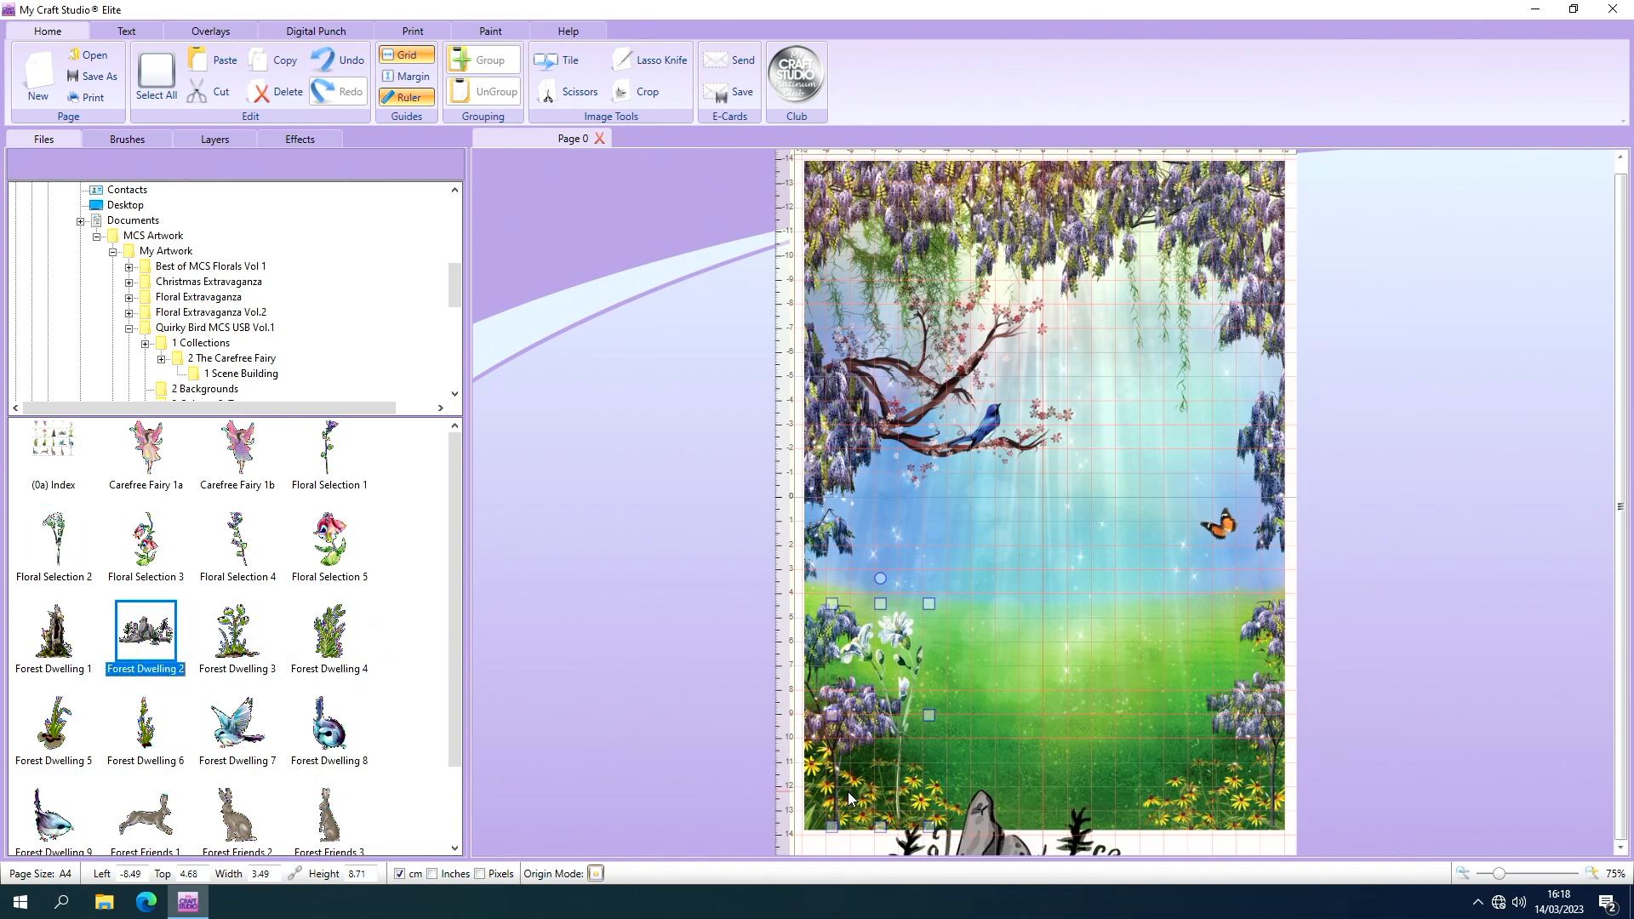
{"action": "left_click_drag", "start_coordinate": [992, 792], "coordinate": [931, 585]}
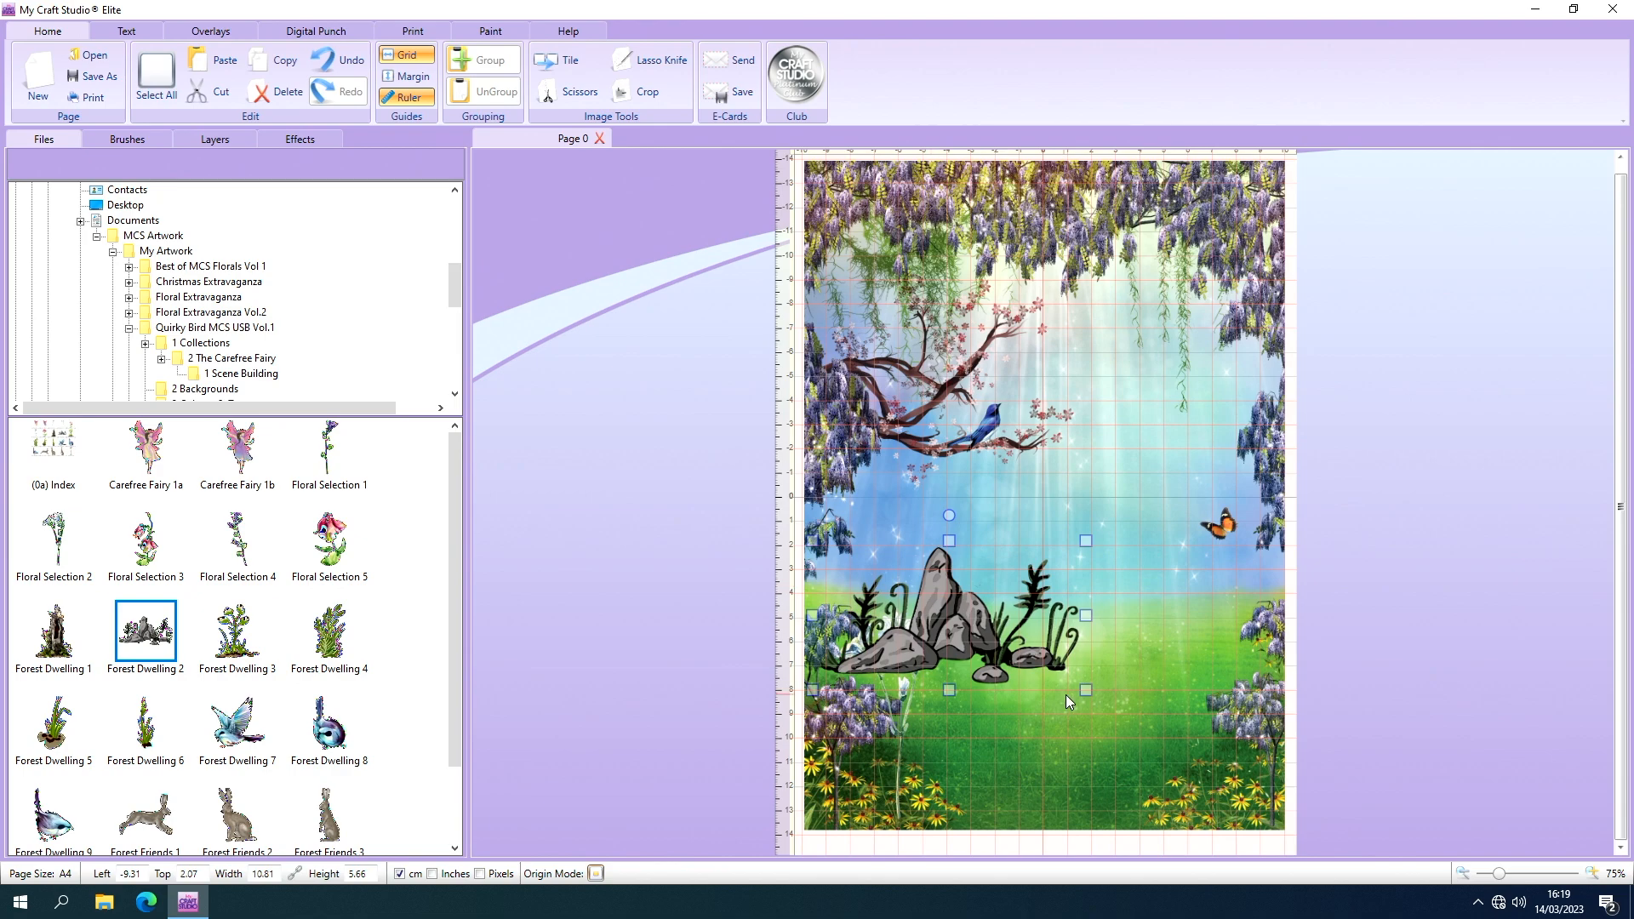
{"action": "left_click_drag", "start_coordinate": [1086, 691], "coordinate": [885, 814]}
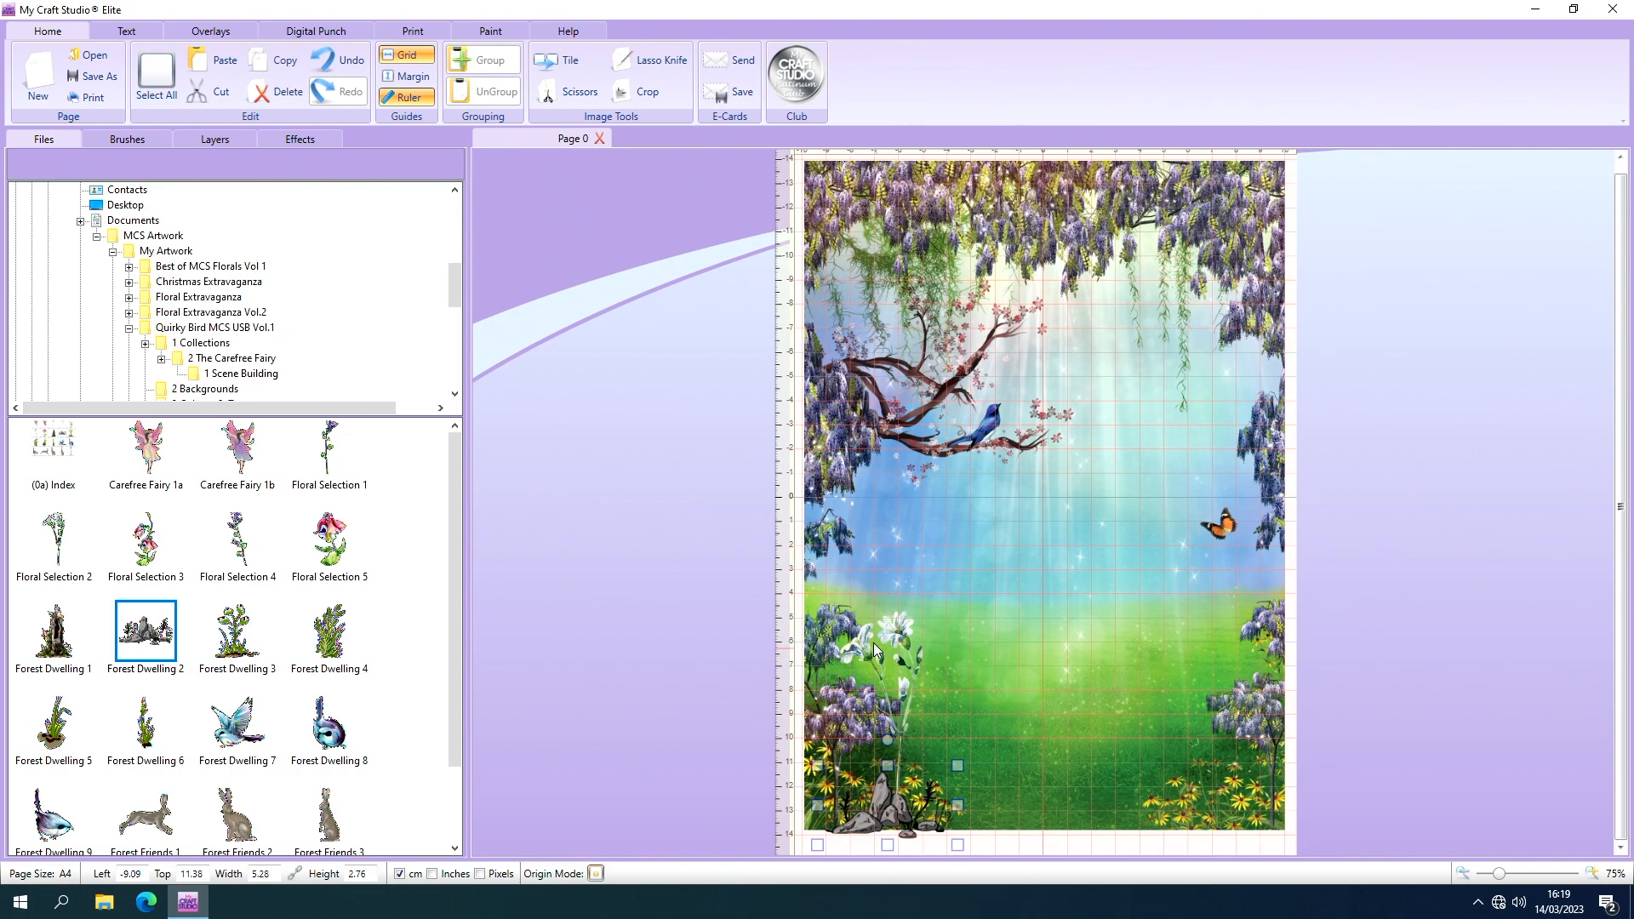
Give the white flower a drop shadow with a depth of 4.
{"action": "left_click", "coordinate": [899, 634]}
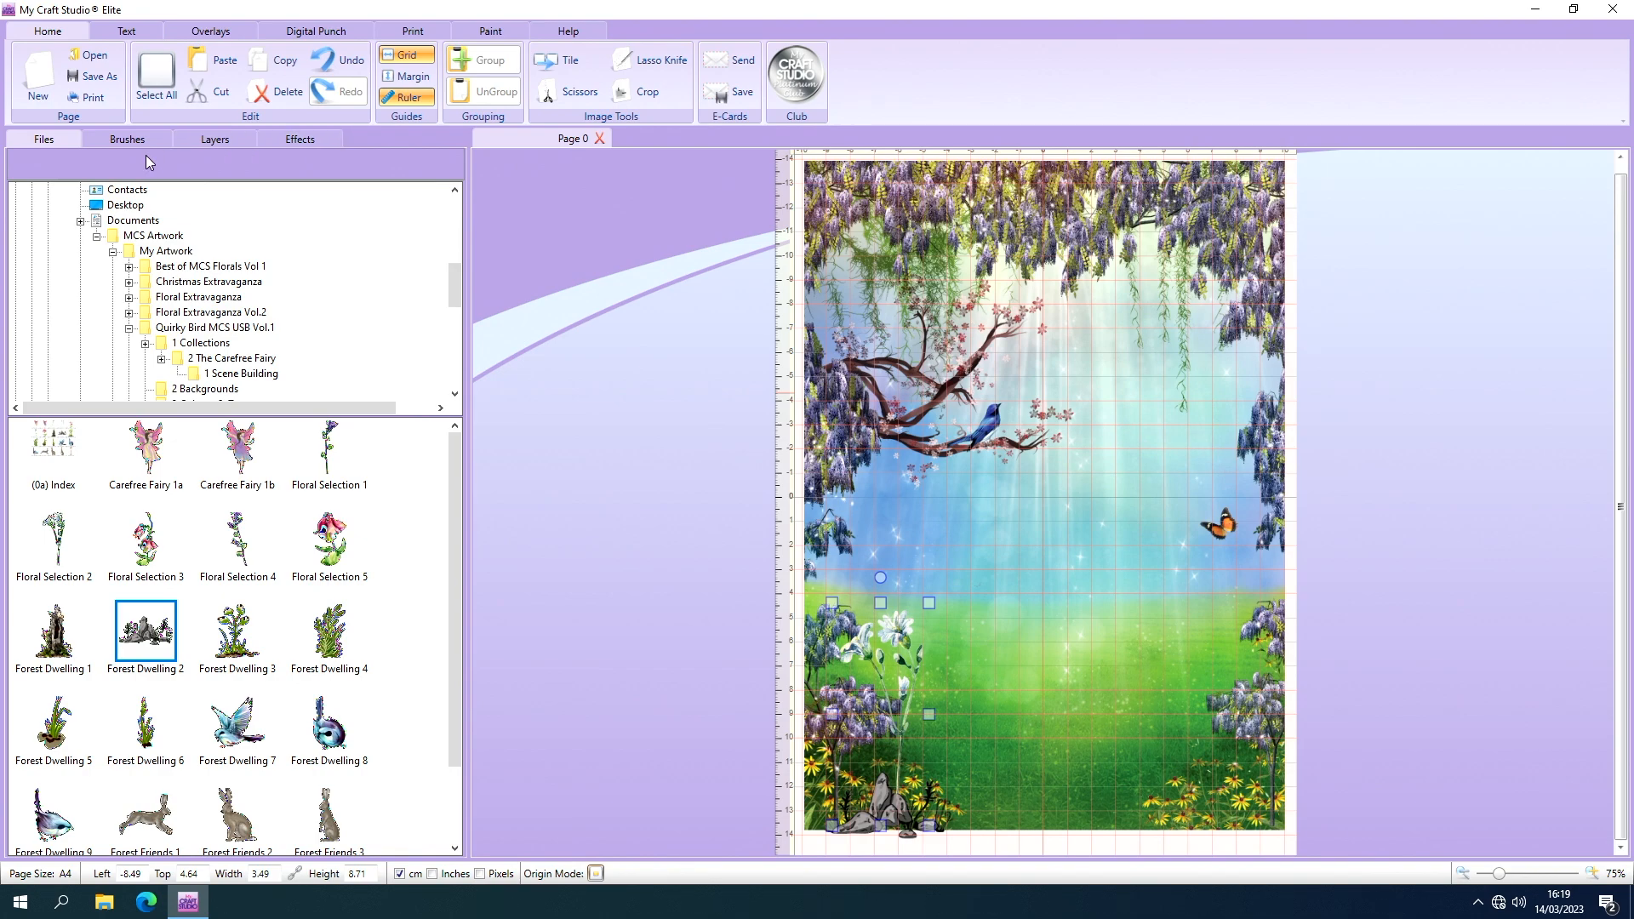
{"action": "left_click", "coordinate": [277, 138]}
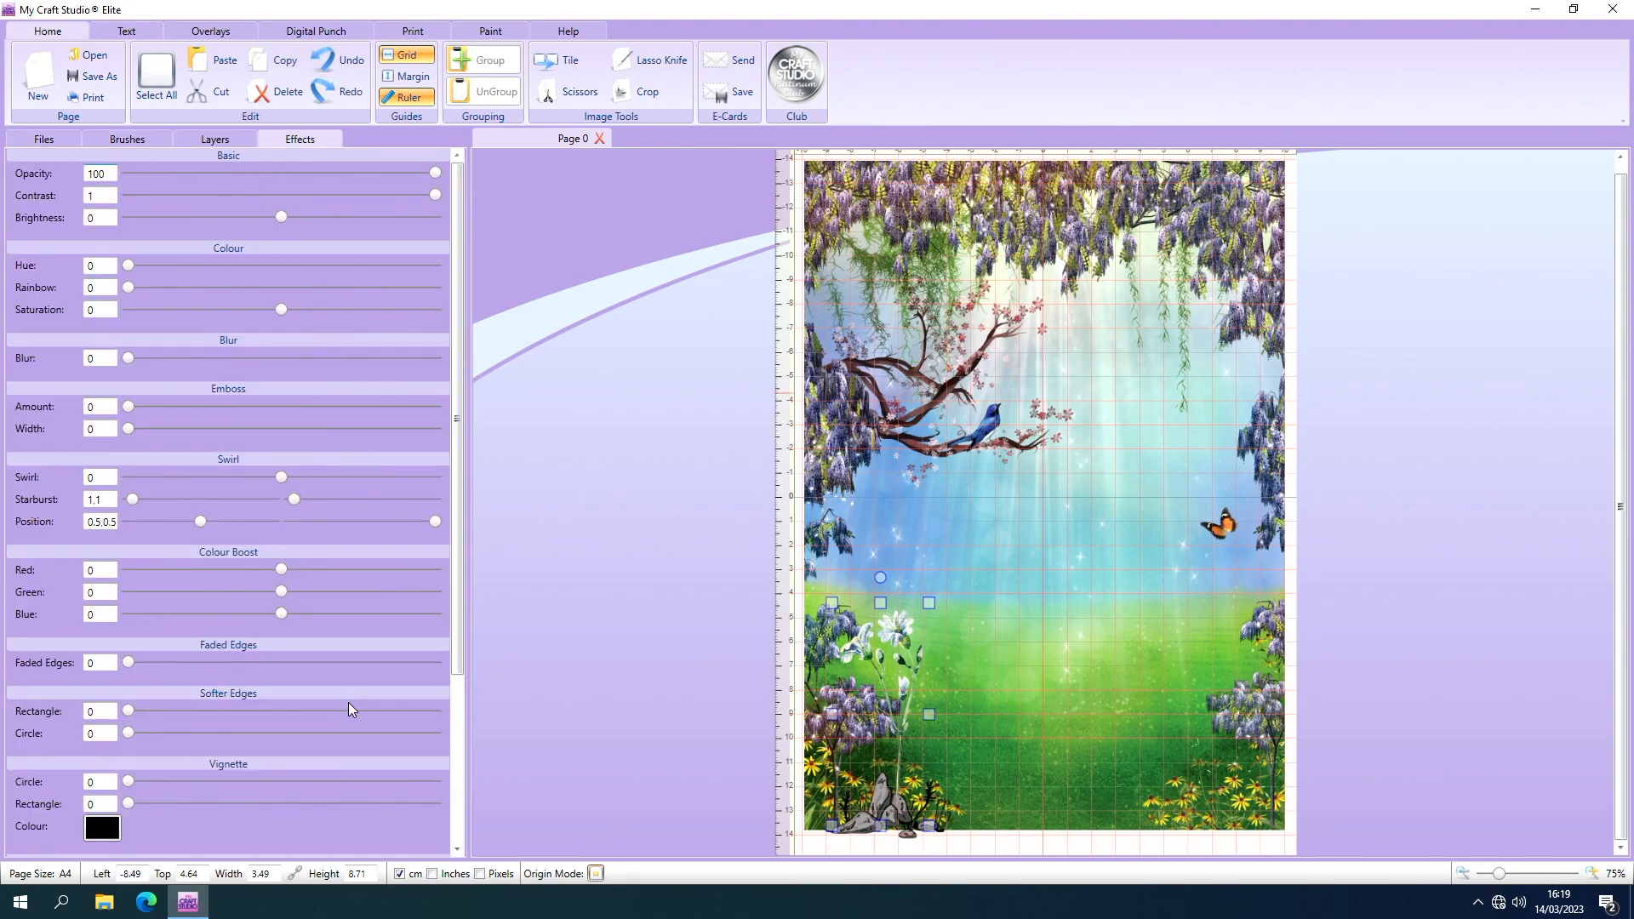
{"action": "left_click", "coordinate": [456, 849]}
{"action": "scroll", "coordinate": [457, 851], "scroll_direction": "down", "scroll_amount": 5}
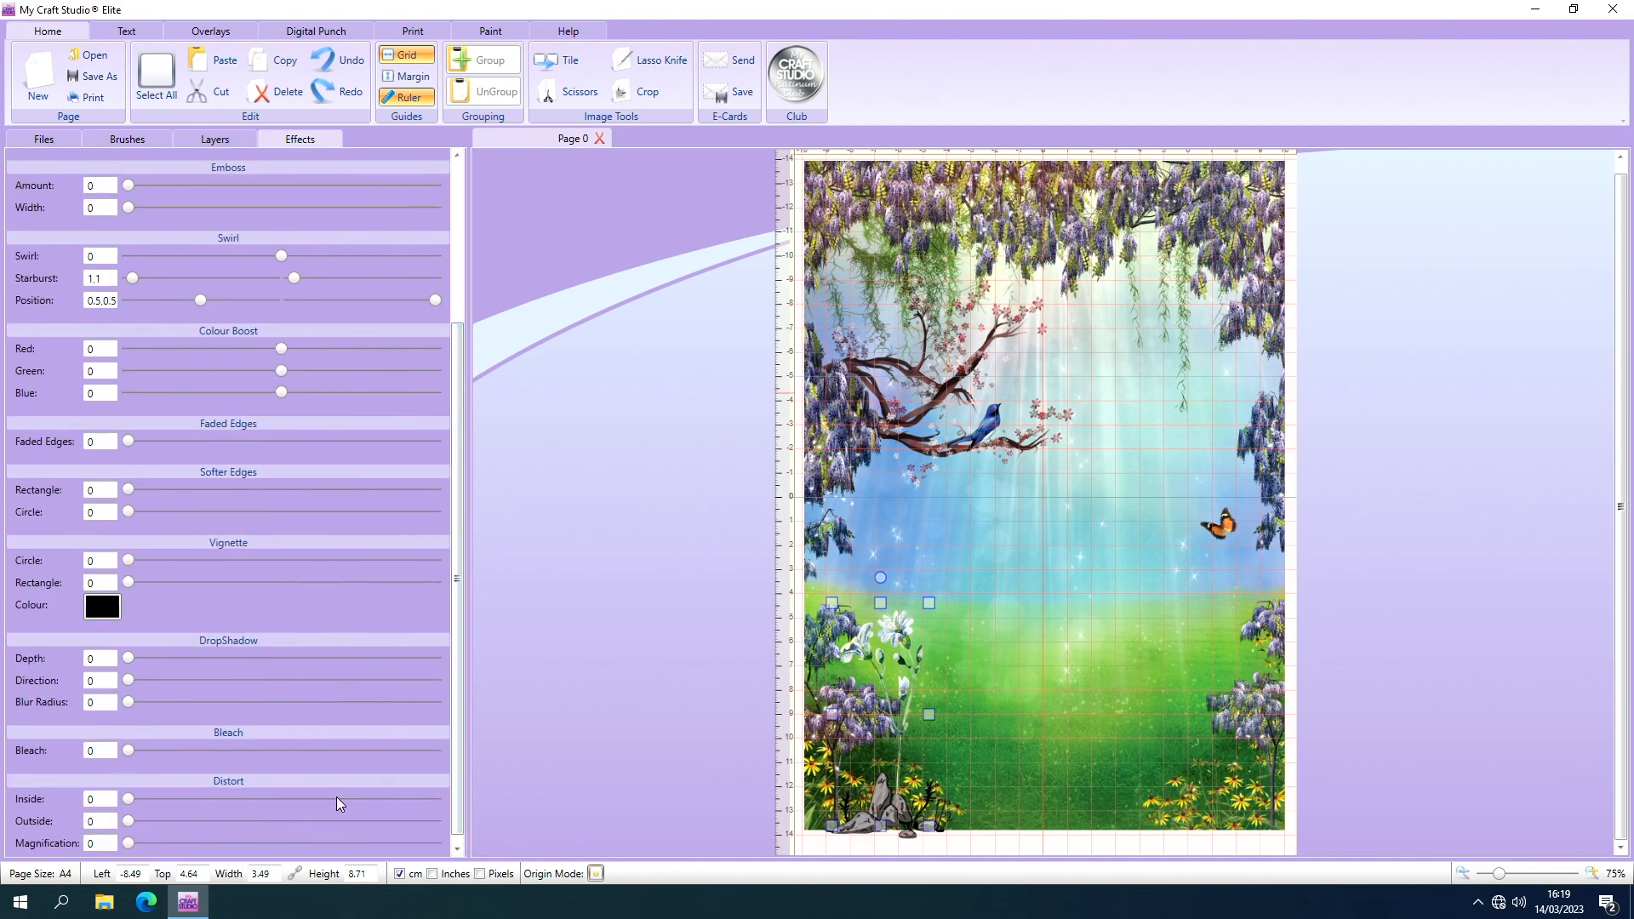
{"action": "left_click", "coordinate": [128, 661]}
{"action": "mouse_move", "coordinate": [128, 661]}
{"action": "left_mouse_down"}
{"action": "mouse_move", "coordinate": [144, 669]}
{"action": "mouse_move", "coordinate": [133, 660]}
{"action": "left_mouse_up"}
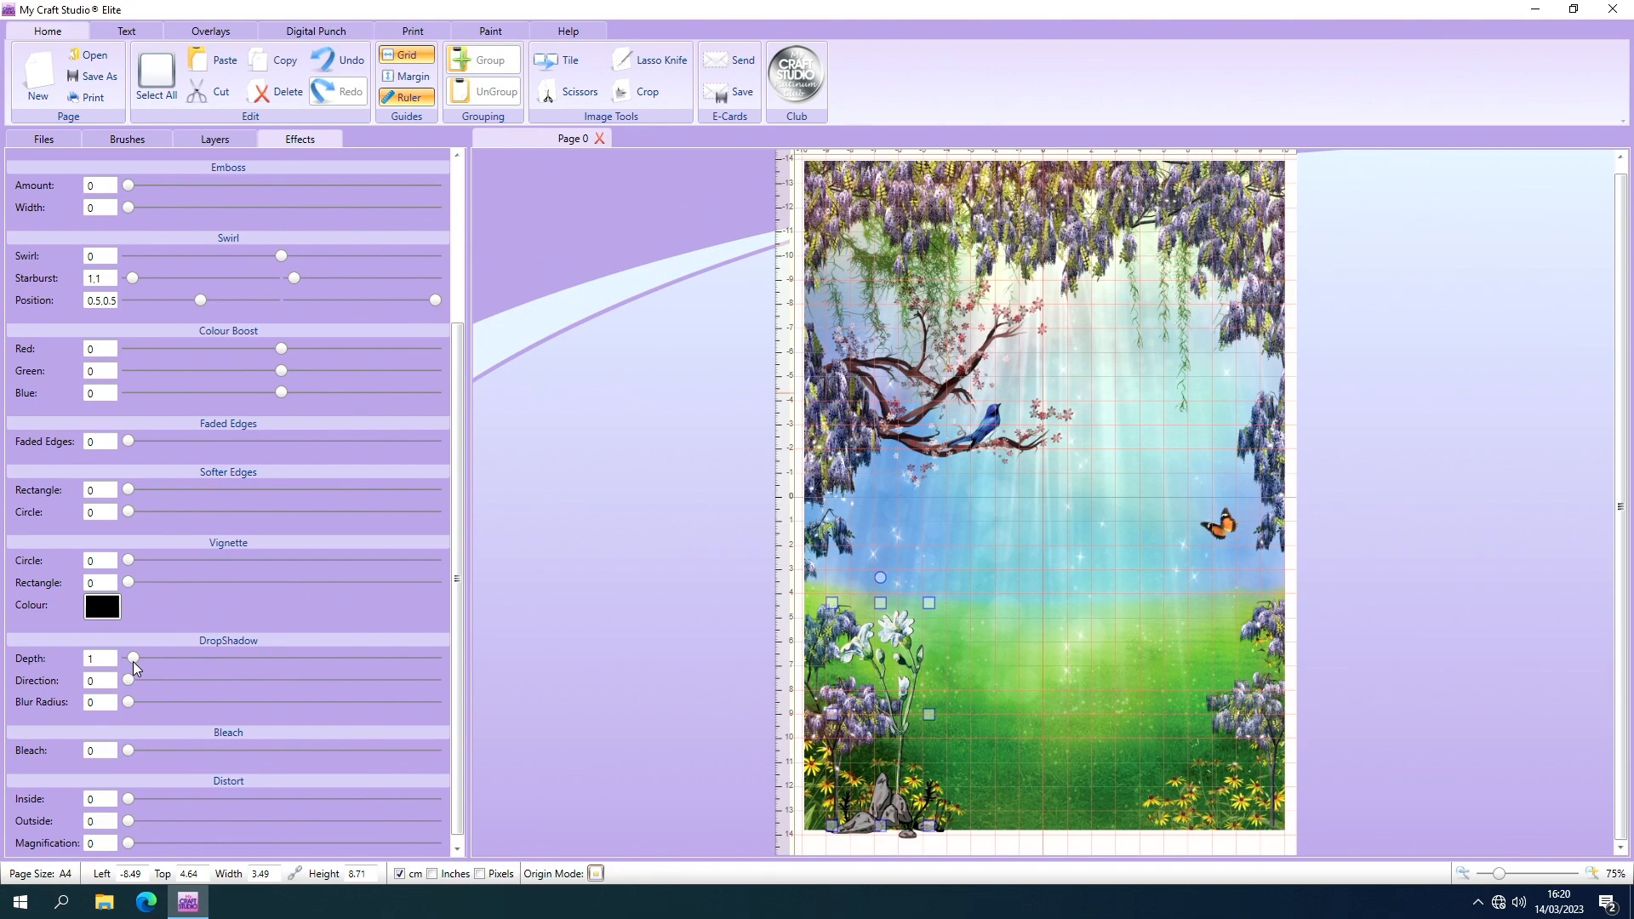
{"action": "mouse_move", "coordinate": [133, 661]}
{"action": "left_mouse_down"}
{"action": "mouse_move", "coordinate": [521, 797]}
{"action": "mouse_move", "coordinate": [392, 653]}
{"action": "mouse_move", "coordinate": [376, 672]}
{"action": "mouse_move", "coordinate": [391, 657]}
{"action": "mouse_move", "coordinate": [155, 661]}
{"action": "left_mouse_up"}
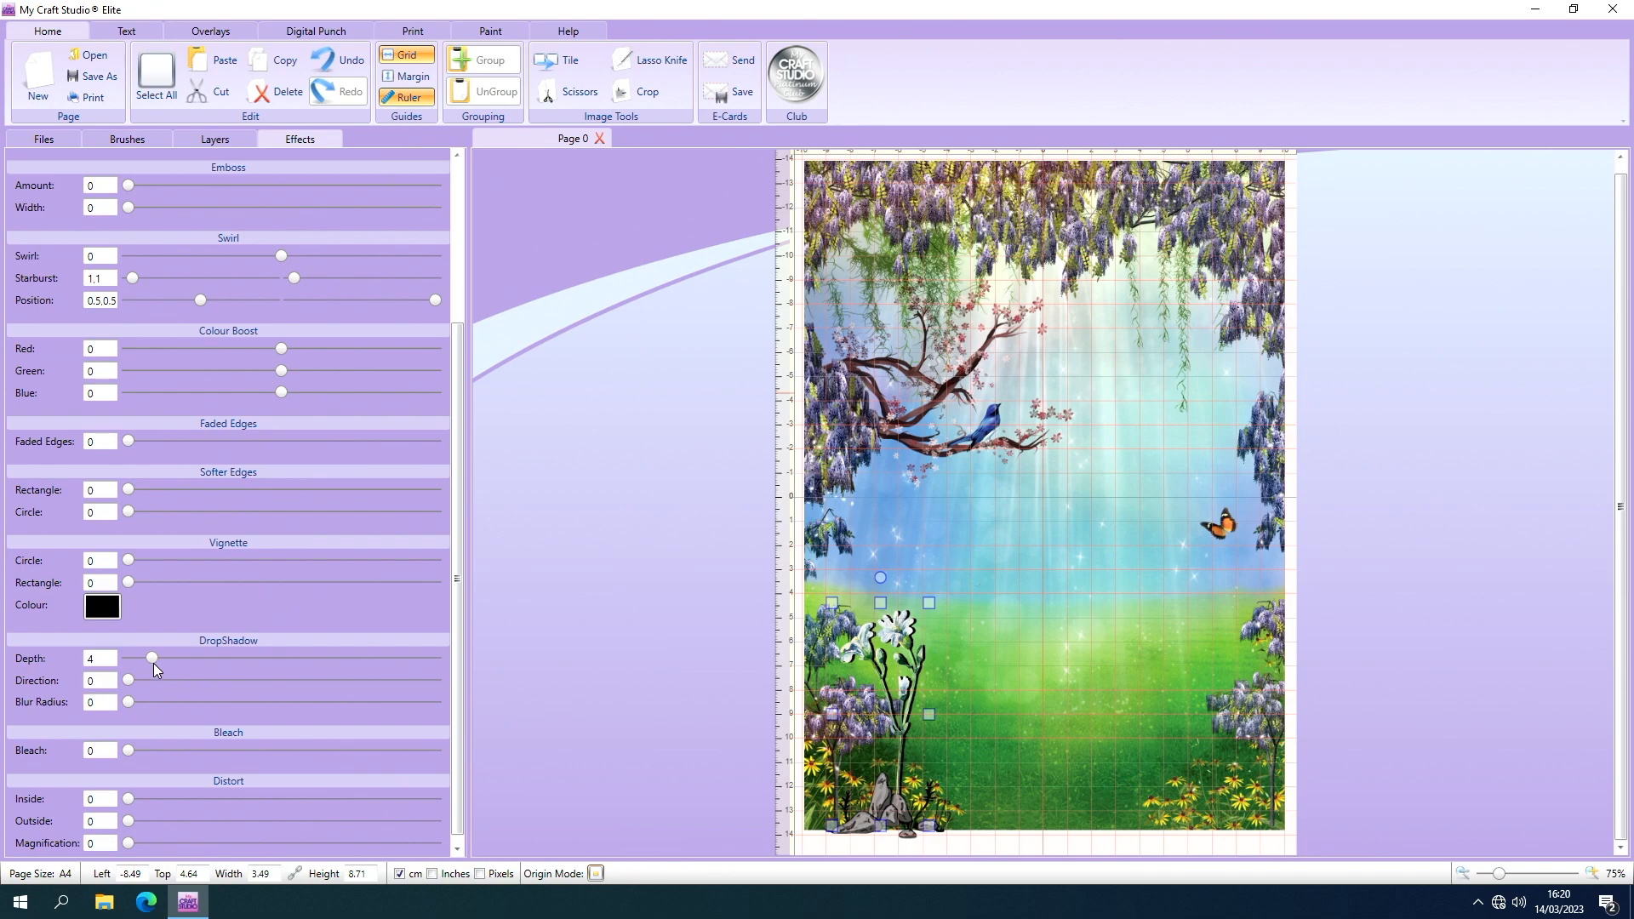
Raise the white flower's brightness to 0.06.
{"action": "left_click", "coordinate": [456, 157]}
{"action": "left_click", "coordinate": [457, 157]}
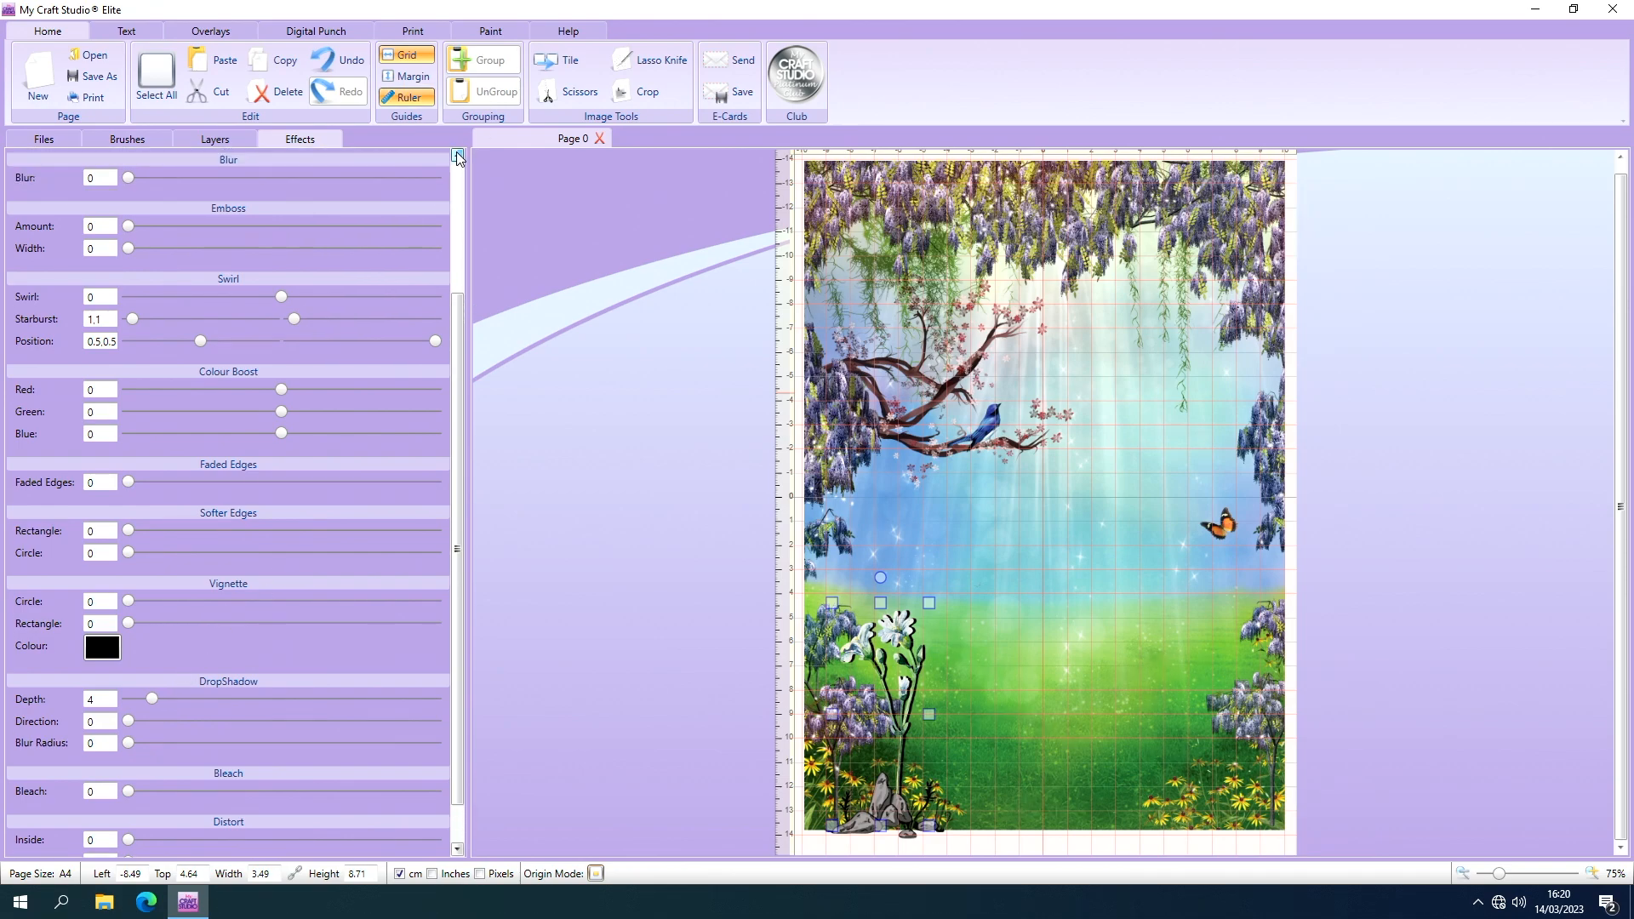
{"action": "left_click", "coordinate": [457, 157]}
{"action": "left_click", "coordinate": [457, 157]}
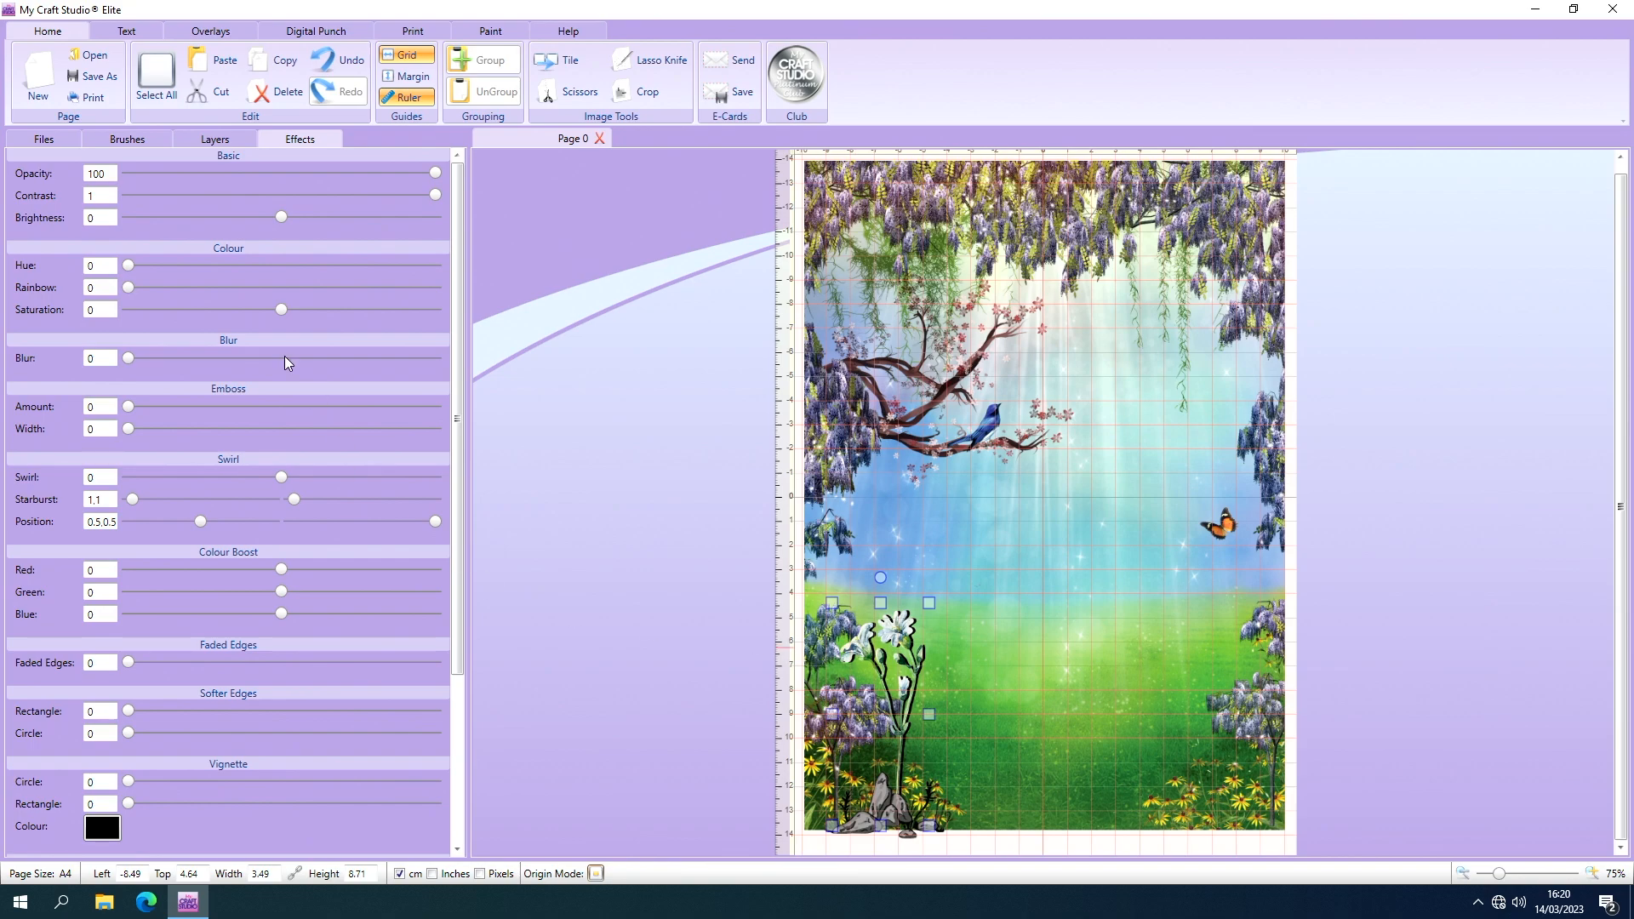
{"action": "mouse_move", "coordinate": [278, 217]}
{"action": "left_mouse_down"}
{"action": "mouse_move", "coordinate": [133, 221]}
{"action": "mouse_move", "coordinate": [296, 241]}
{"action": "left_mouse_up"}
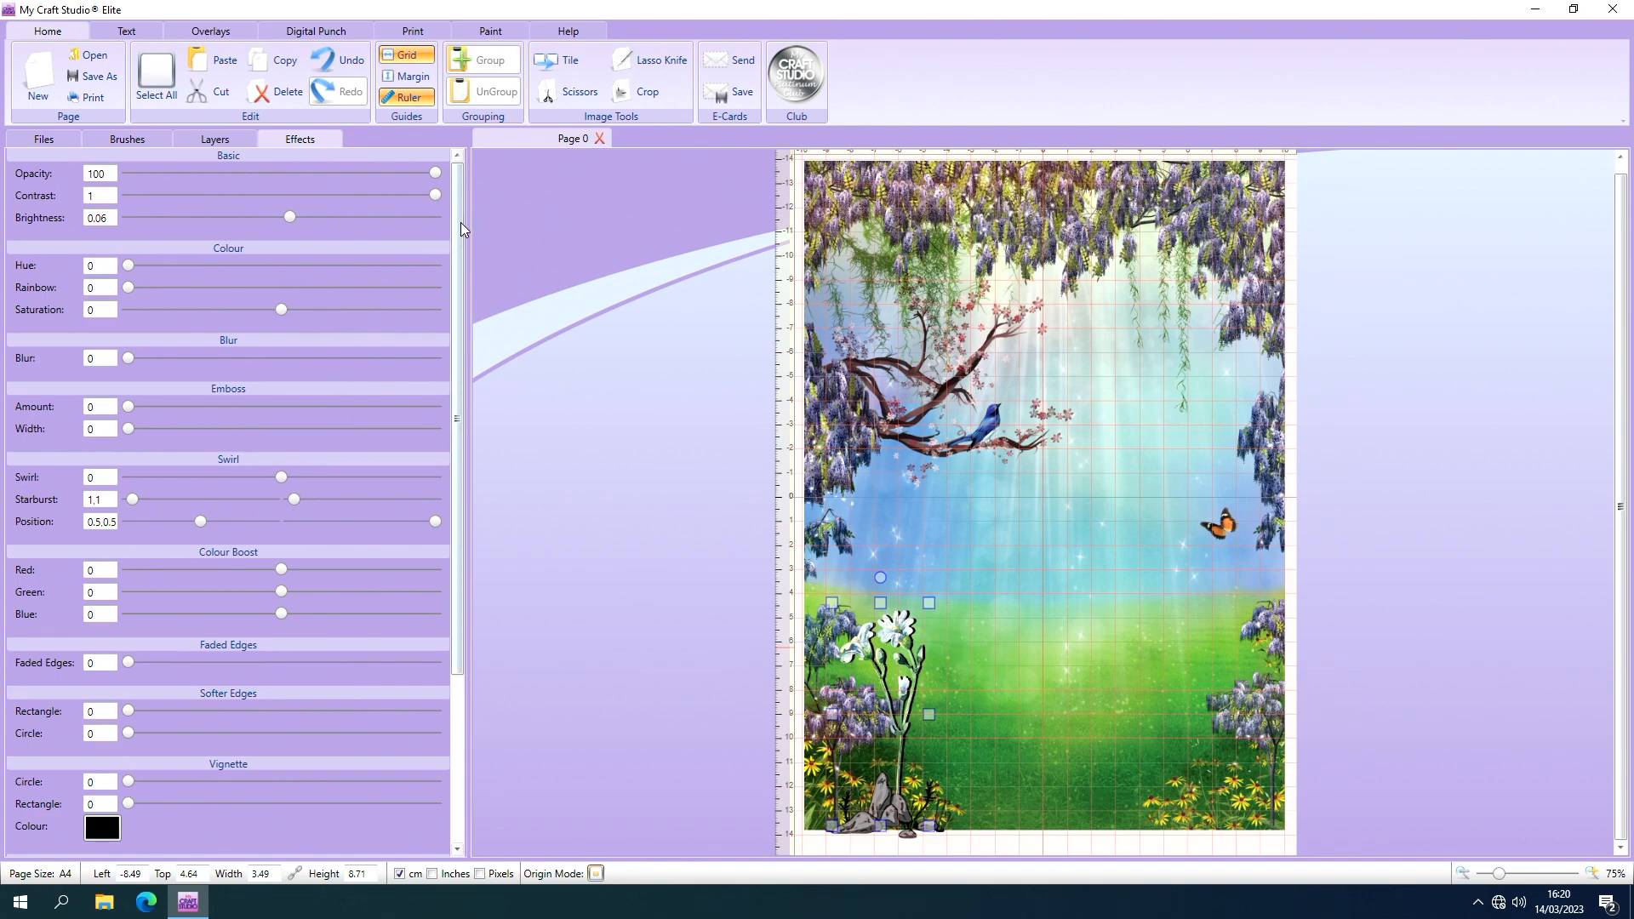
Add the Forest Friends 2 hare to the scene and place it on the grass right of the flower.
{"action": "left_click", "coordinate": [65, 140]}
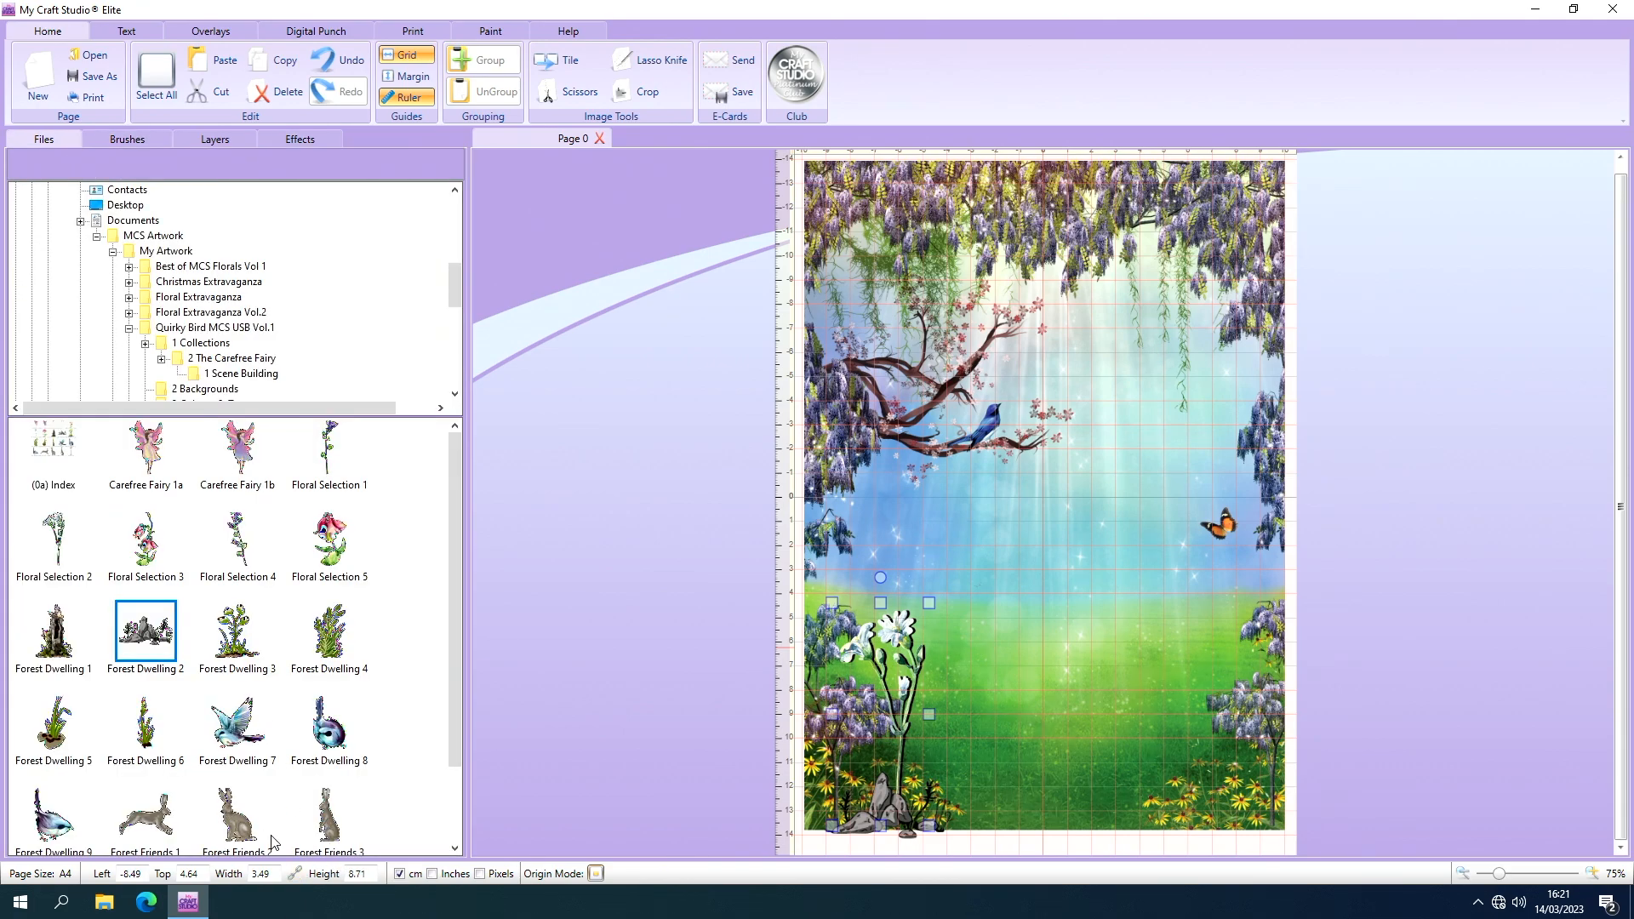
{"action": "left_click", "coordinate": [245, 825]}
{"action": "left_click_drag", "start_coordinate": [647, 611], "coordinate": [671, 590]}
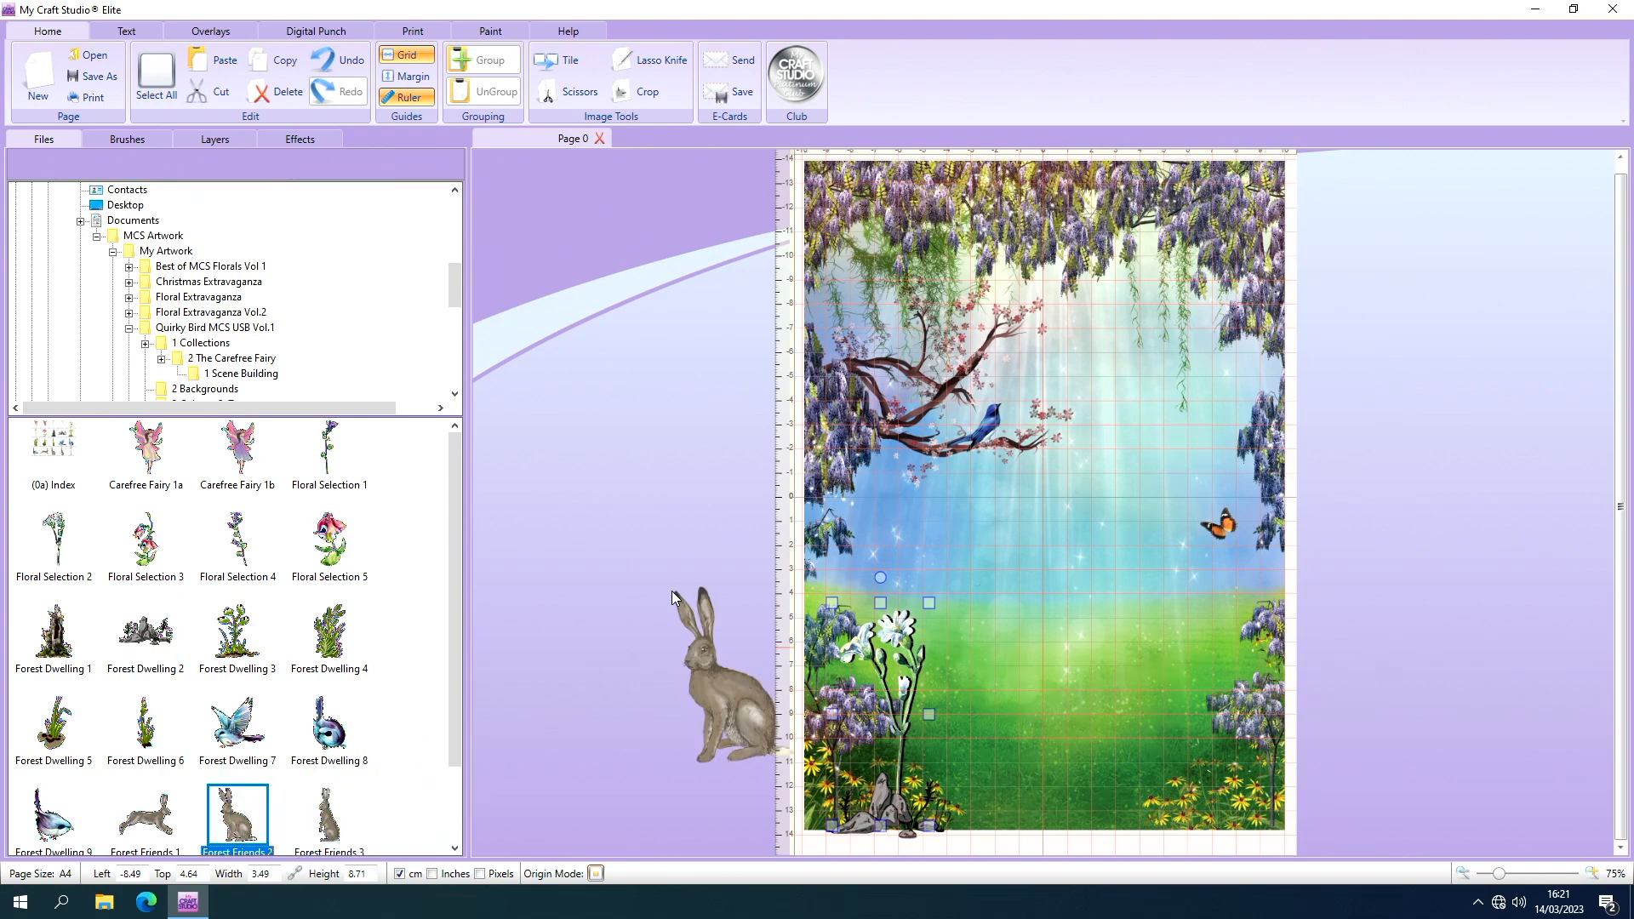
{"action": "left_click_drag", "start_coordinate": [723, 694], "coordinate": [1083, 696]}
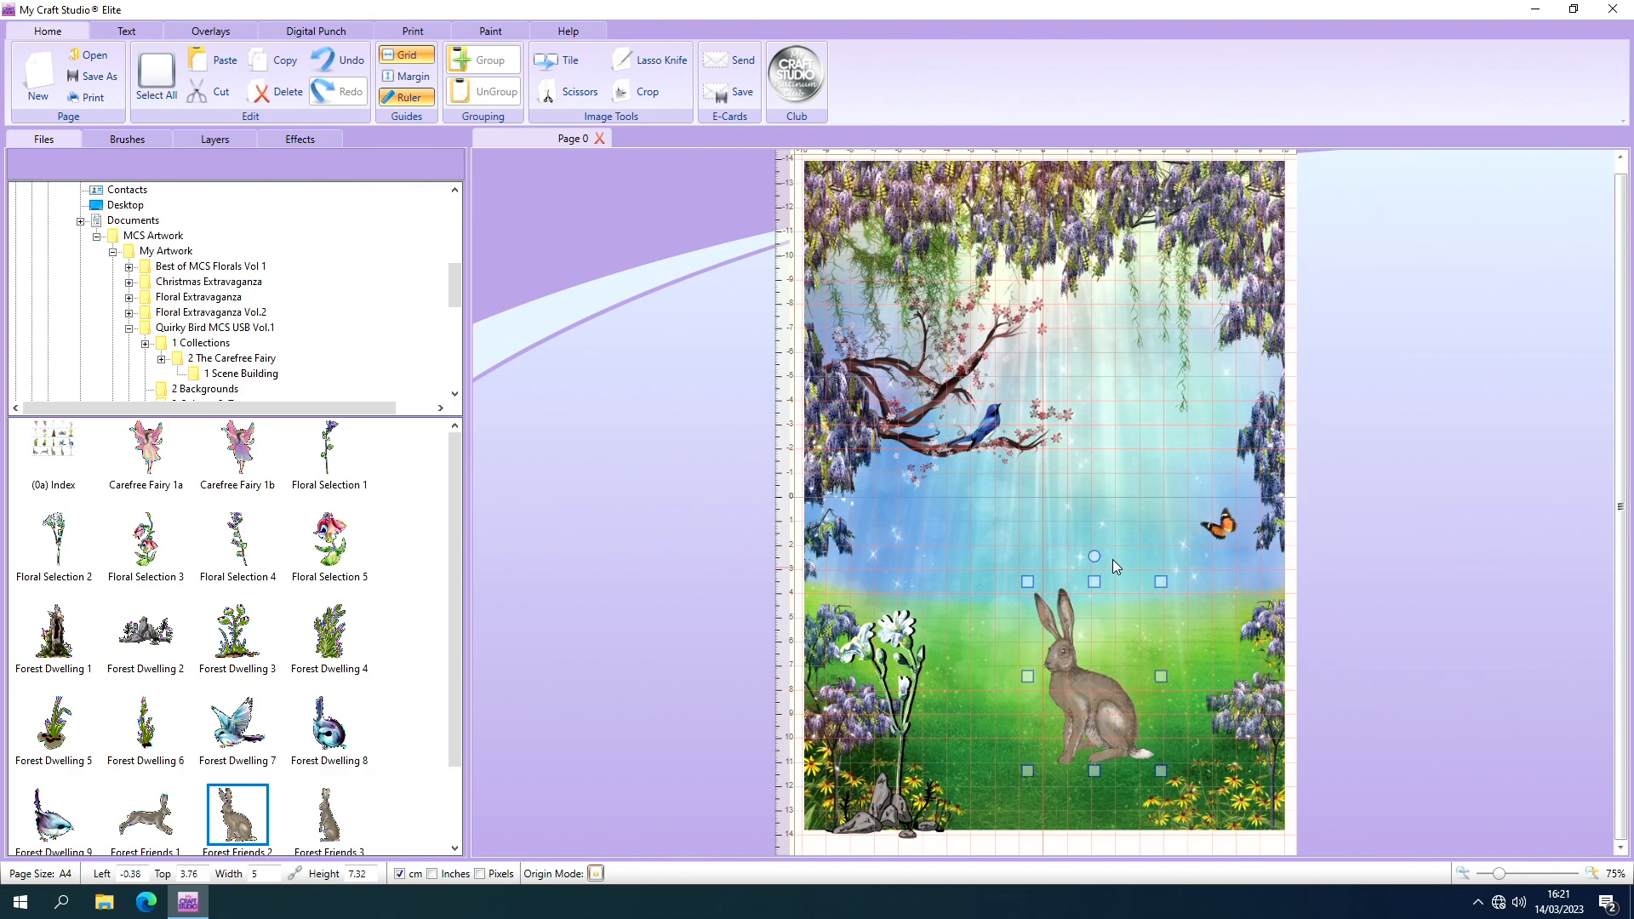
Tilt the hare slightly clockwise, shrink it to about 4.54 × 6.4 cm and set it in the scene's lower-right corner.
{"action": "left_click_drag", "start_coordinate": [1094, 557], "coordinate": [1100, 559]}
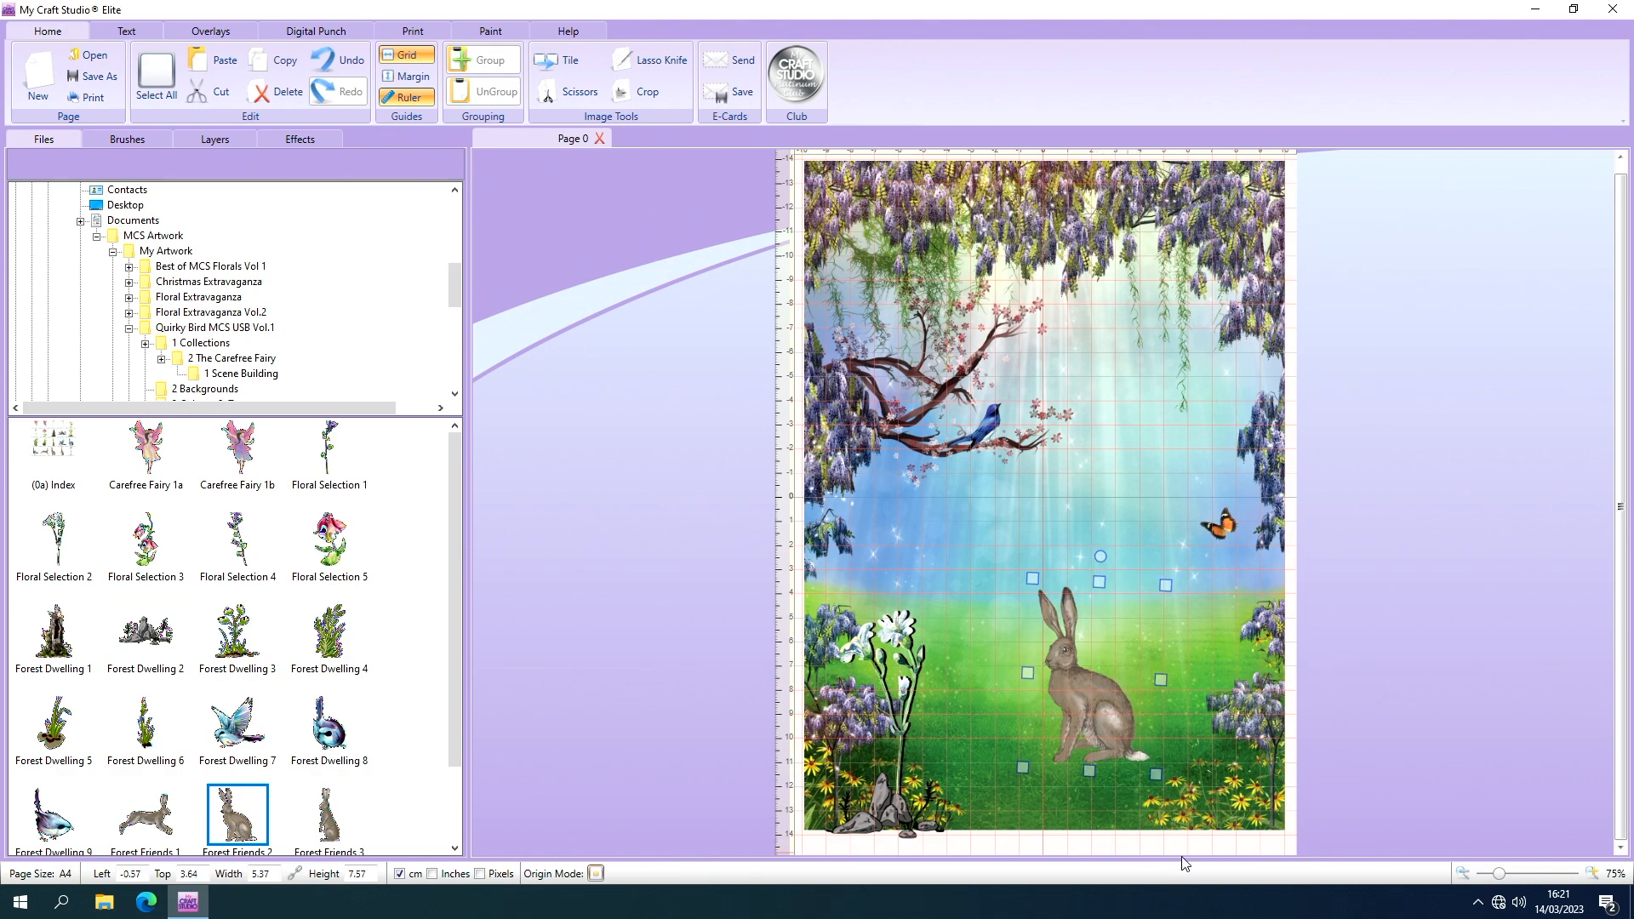
{"action": "mouse_move", "coordinate": [1155, 774]}
{"action": "left_mouse_down"}
{"action": "mouse_move", "coordinate": [1136, 732]}
{"action": "mouse_move", "coordinate": [1141, 747]}
{"action": "left_mouse_up"}
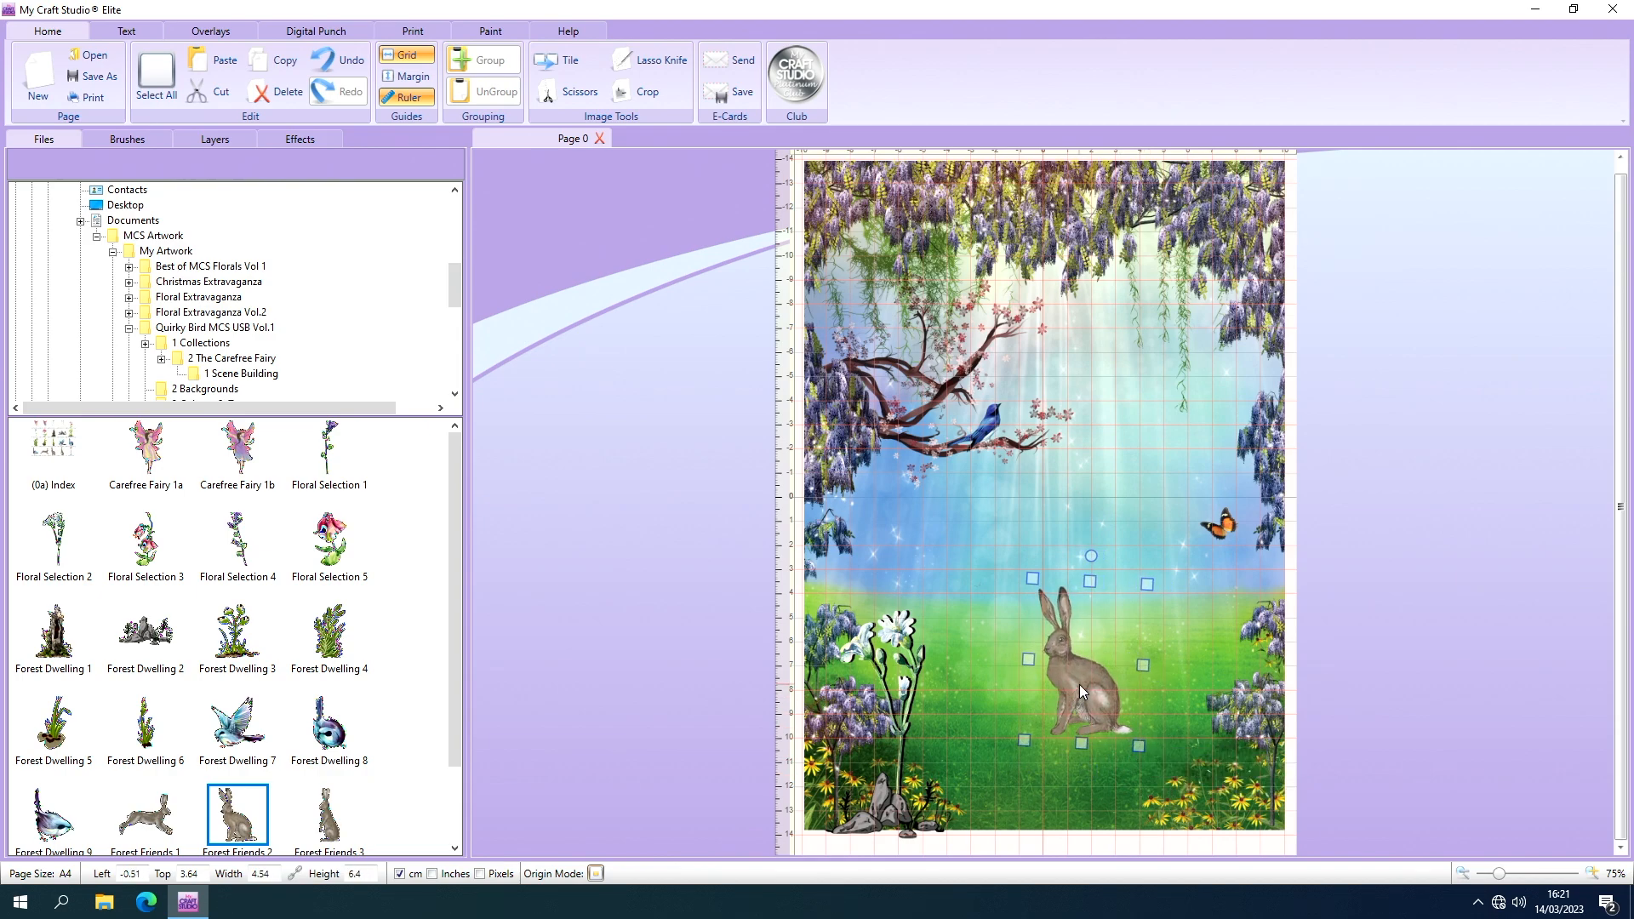
{"action": "left_click_drag", "start_coordinate": [1079, 684], "coordinate": [1227, 773]}
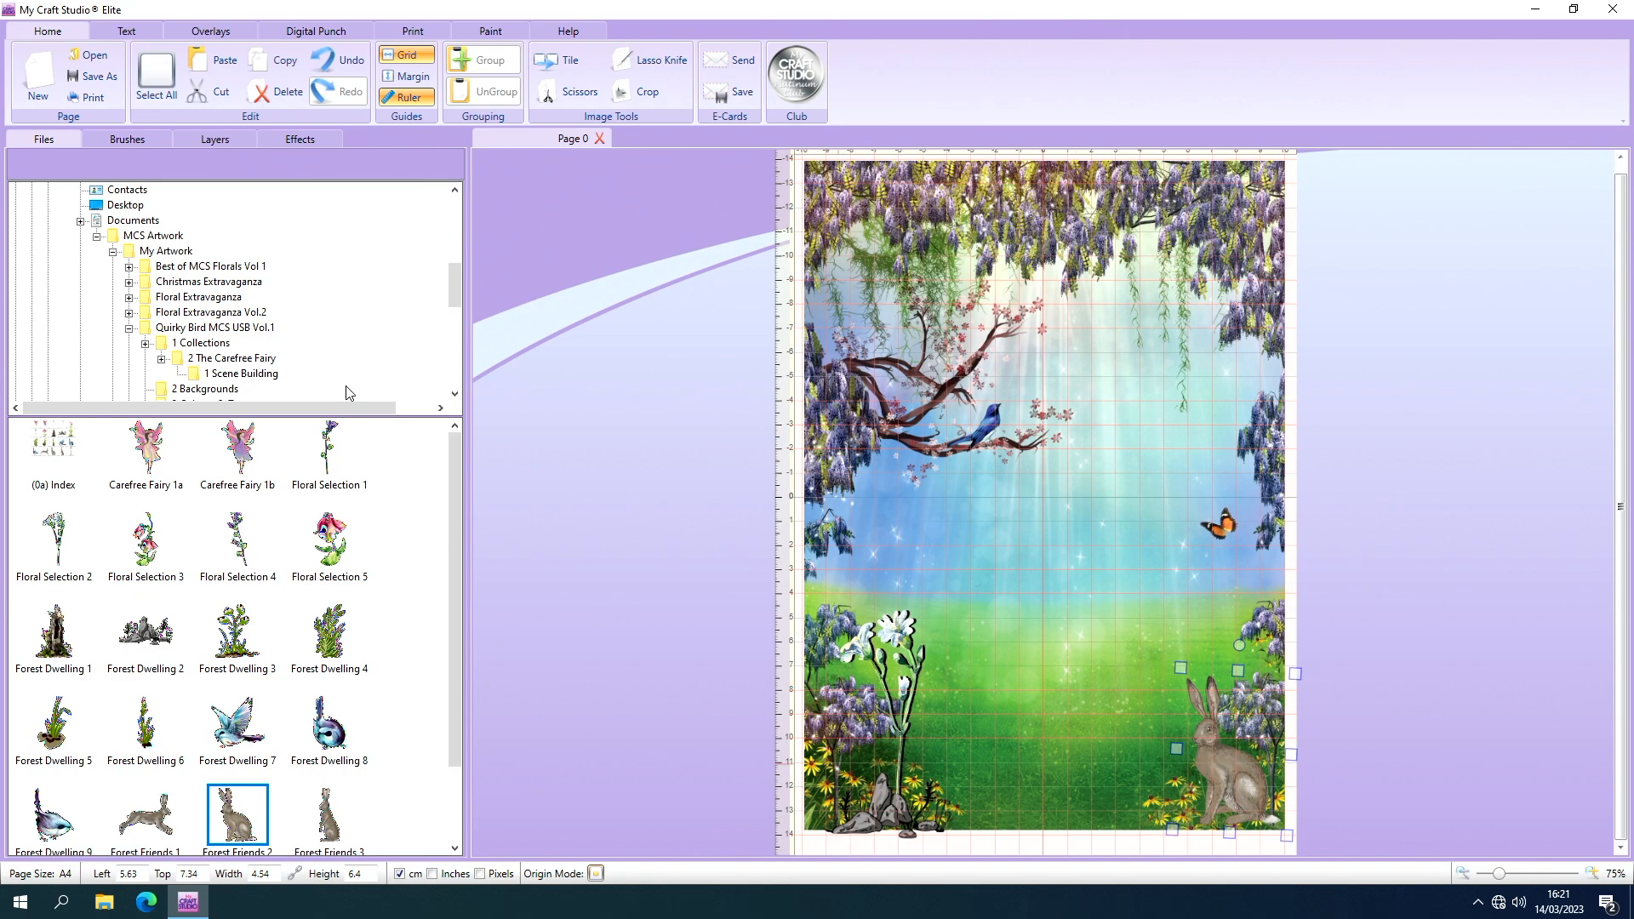
Give the hare a drop shadow with a depth of 3.
{"action": "left_click", "coordinate": [310, 141]}
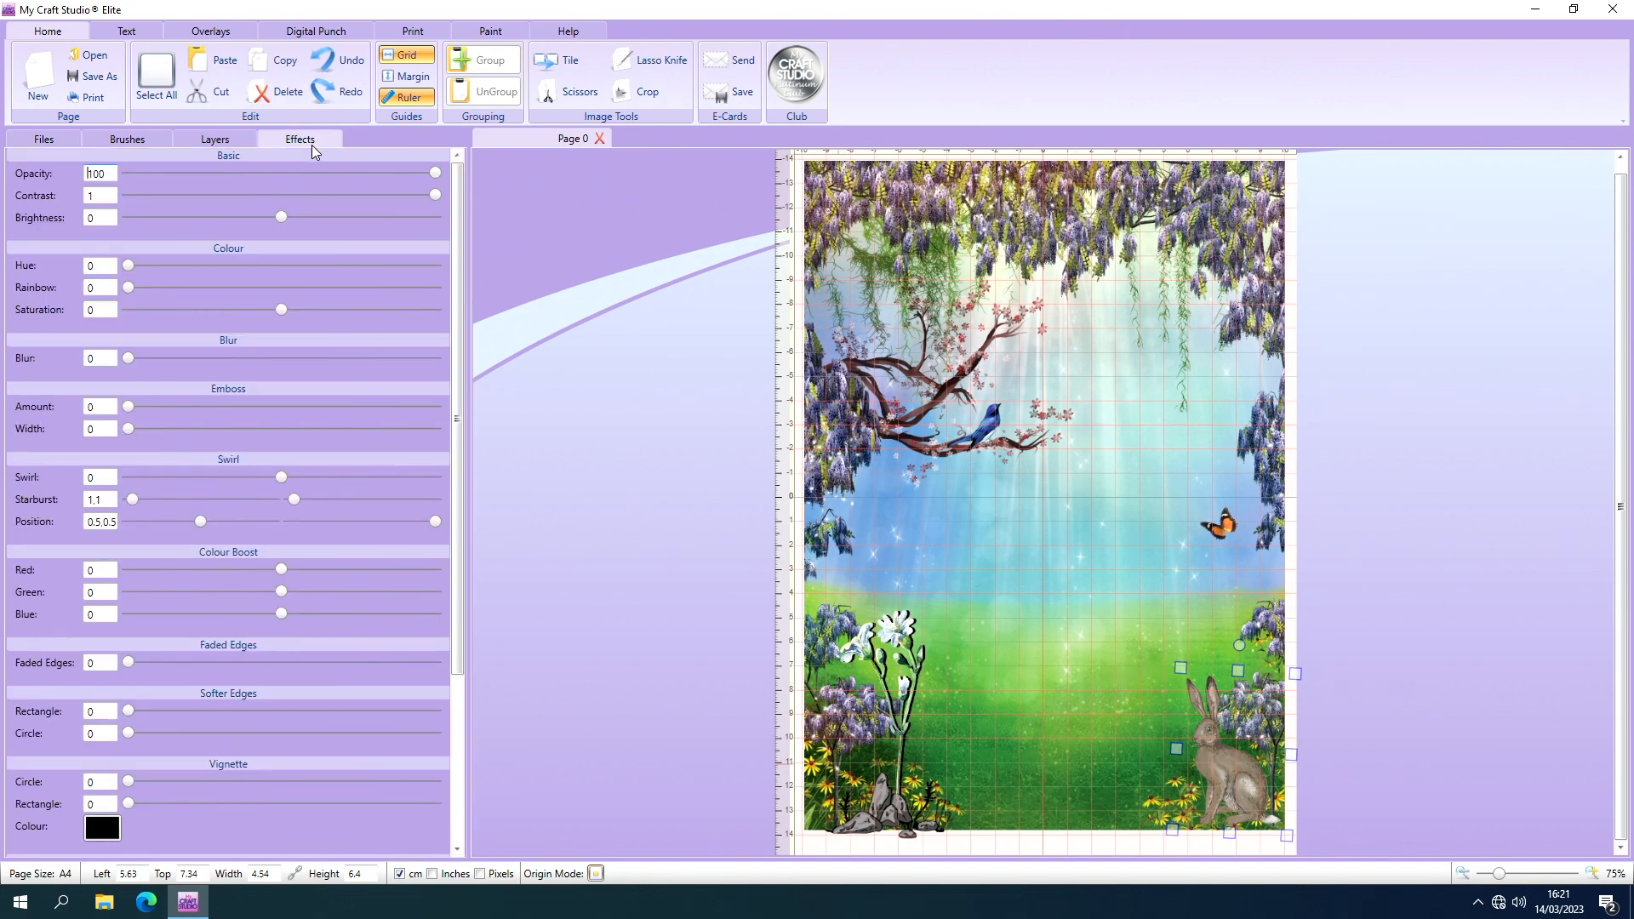
{"action": "left_click", "coordinate": [457, 849]}
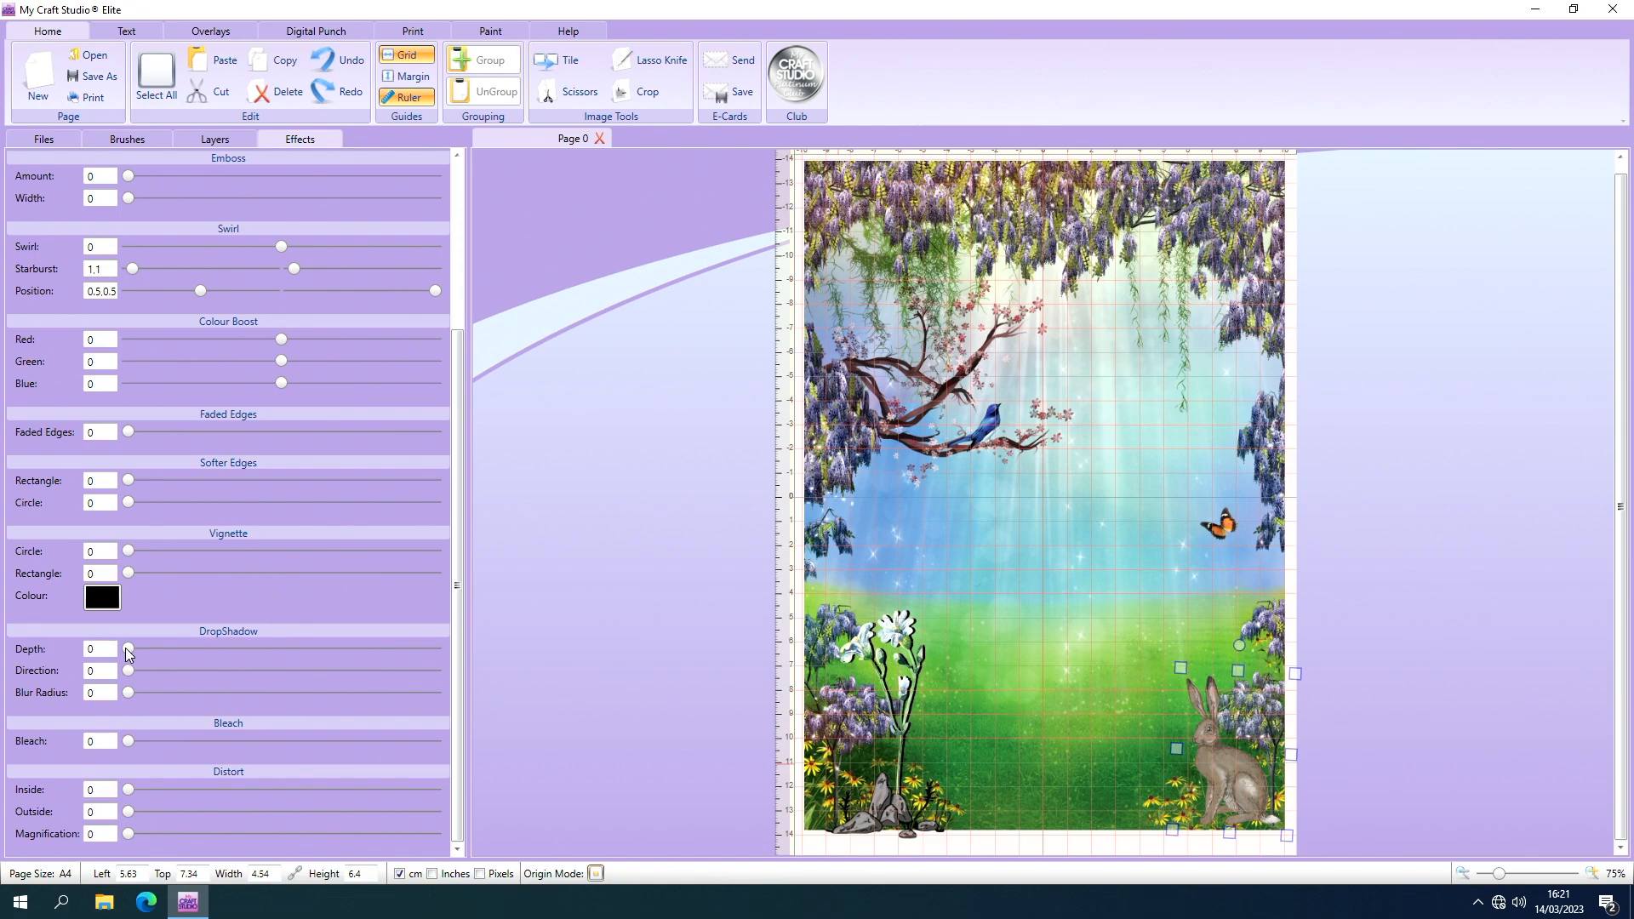
{"action": "left_click_drag", "start_coordinate": [127, 650], "coordinate": [145, 651]}
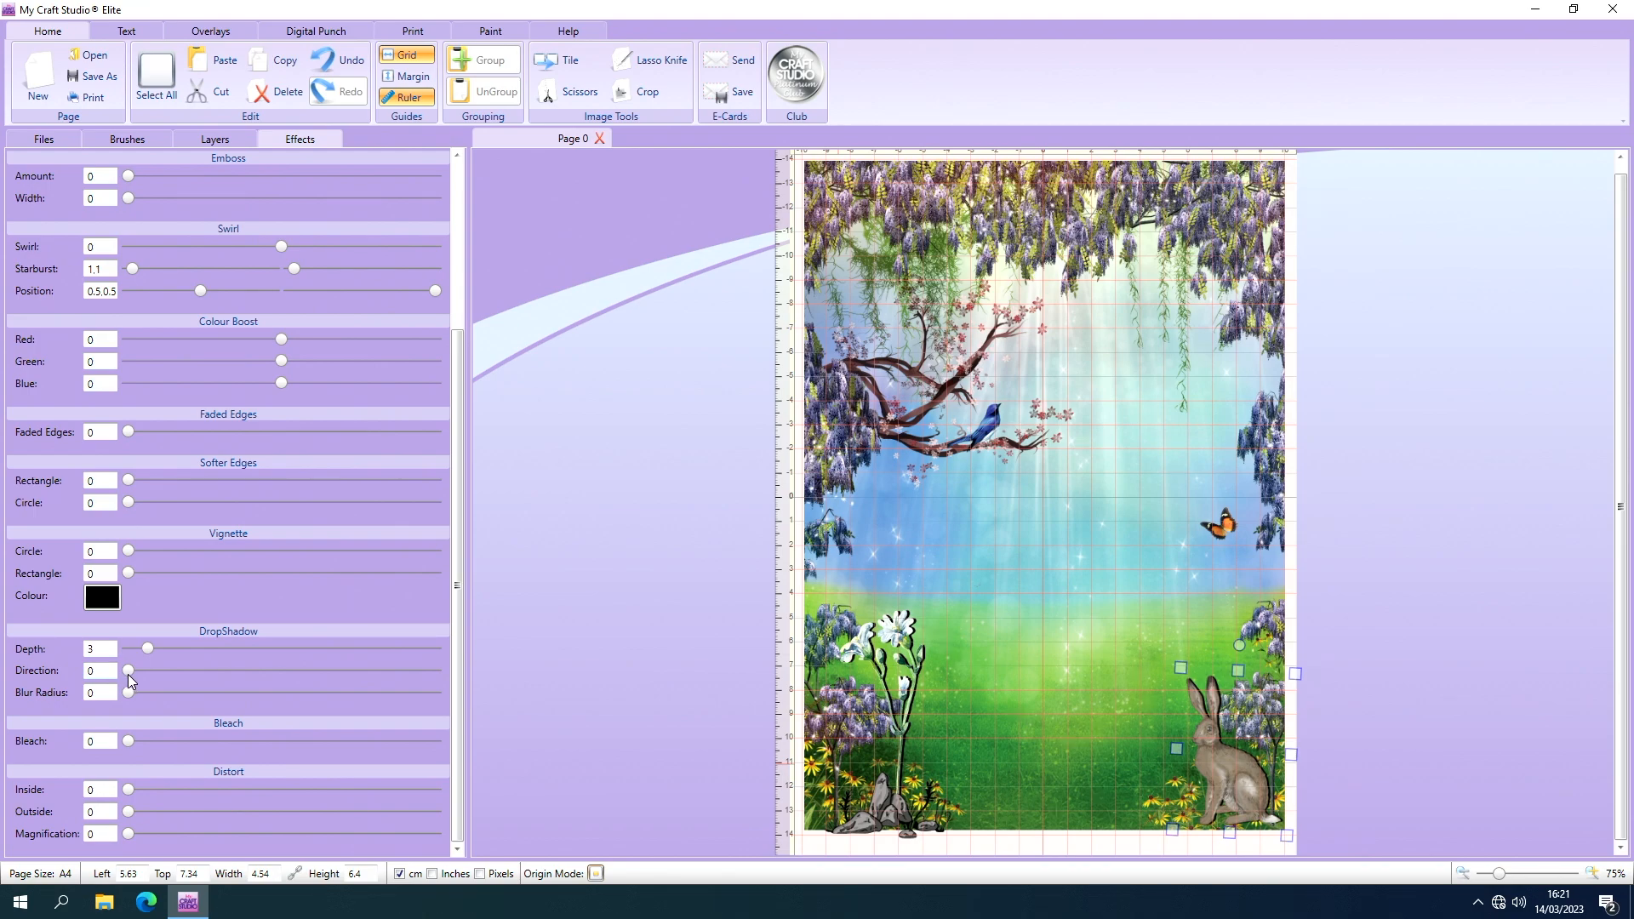
Set the direction of the hare's drop shadow to 156.
{"action": "left_click_drag", "start_coordinate": [129, 672], "coordinate": [260, 692]}
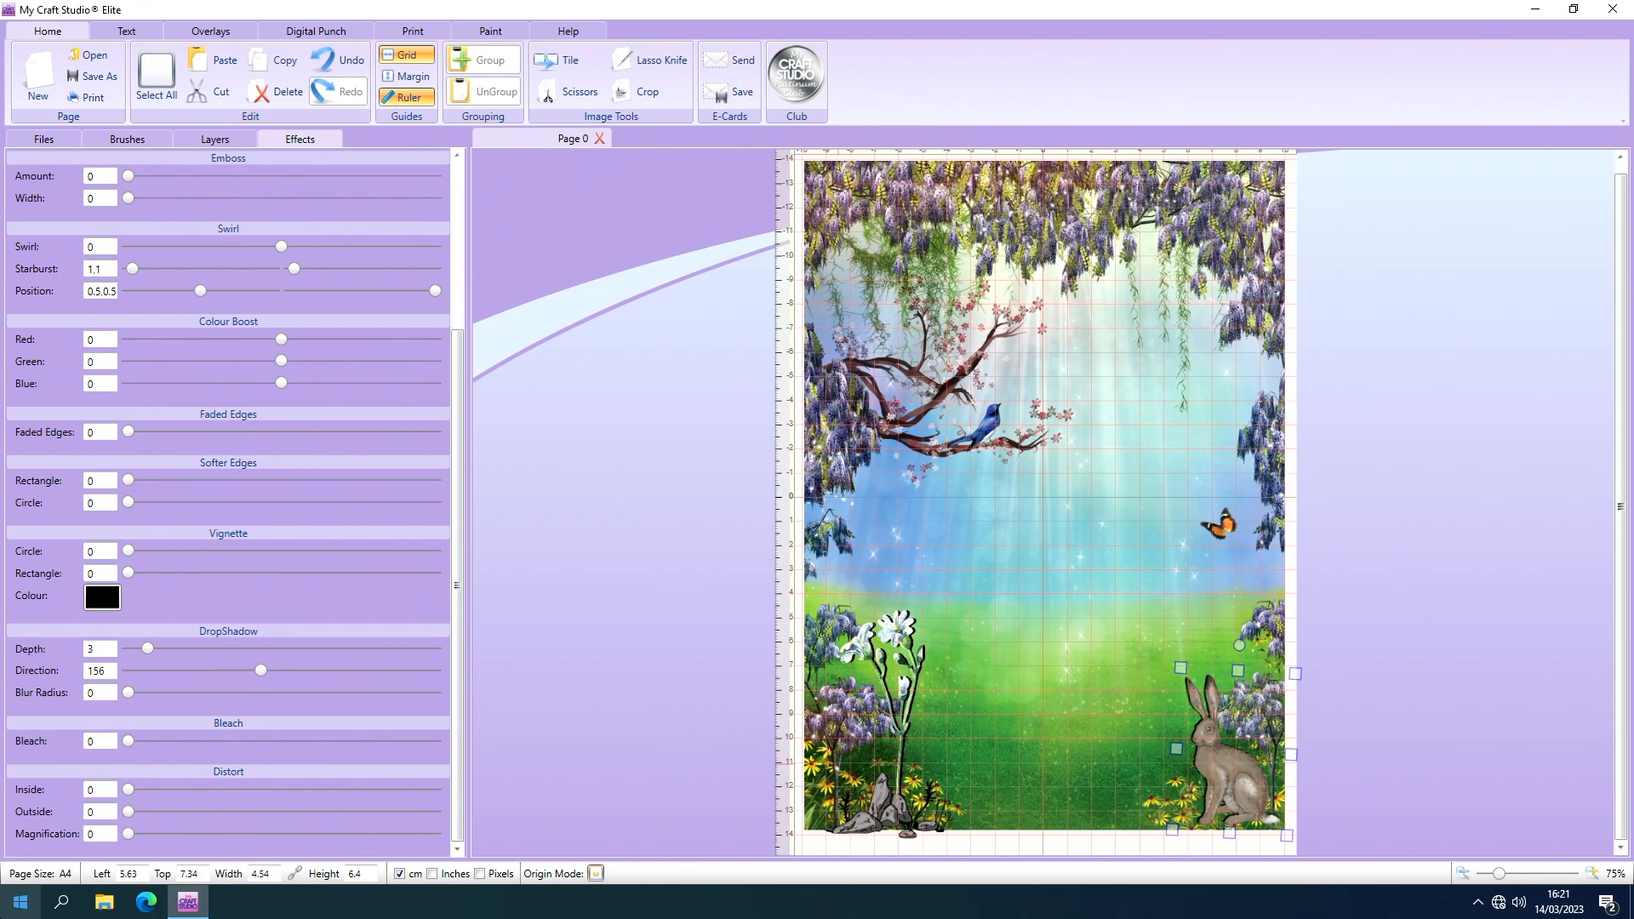
Add Carefree Fairy 1a to the middle of the scene, between flower and hare, and enlarge it to about 8.18 × 13.67 cm.
{"action": "left_click", "coordinate": [49, 140]}
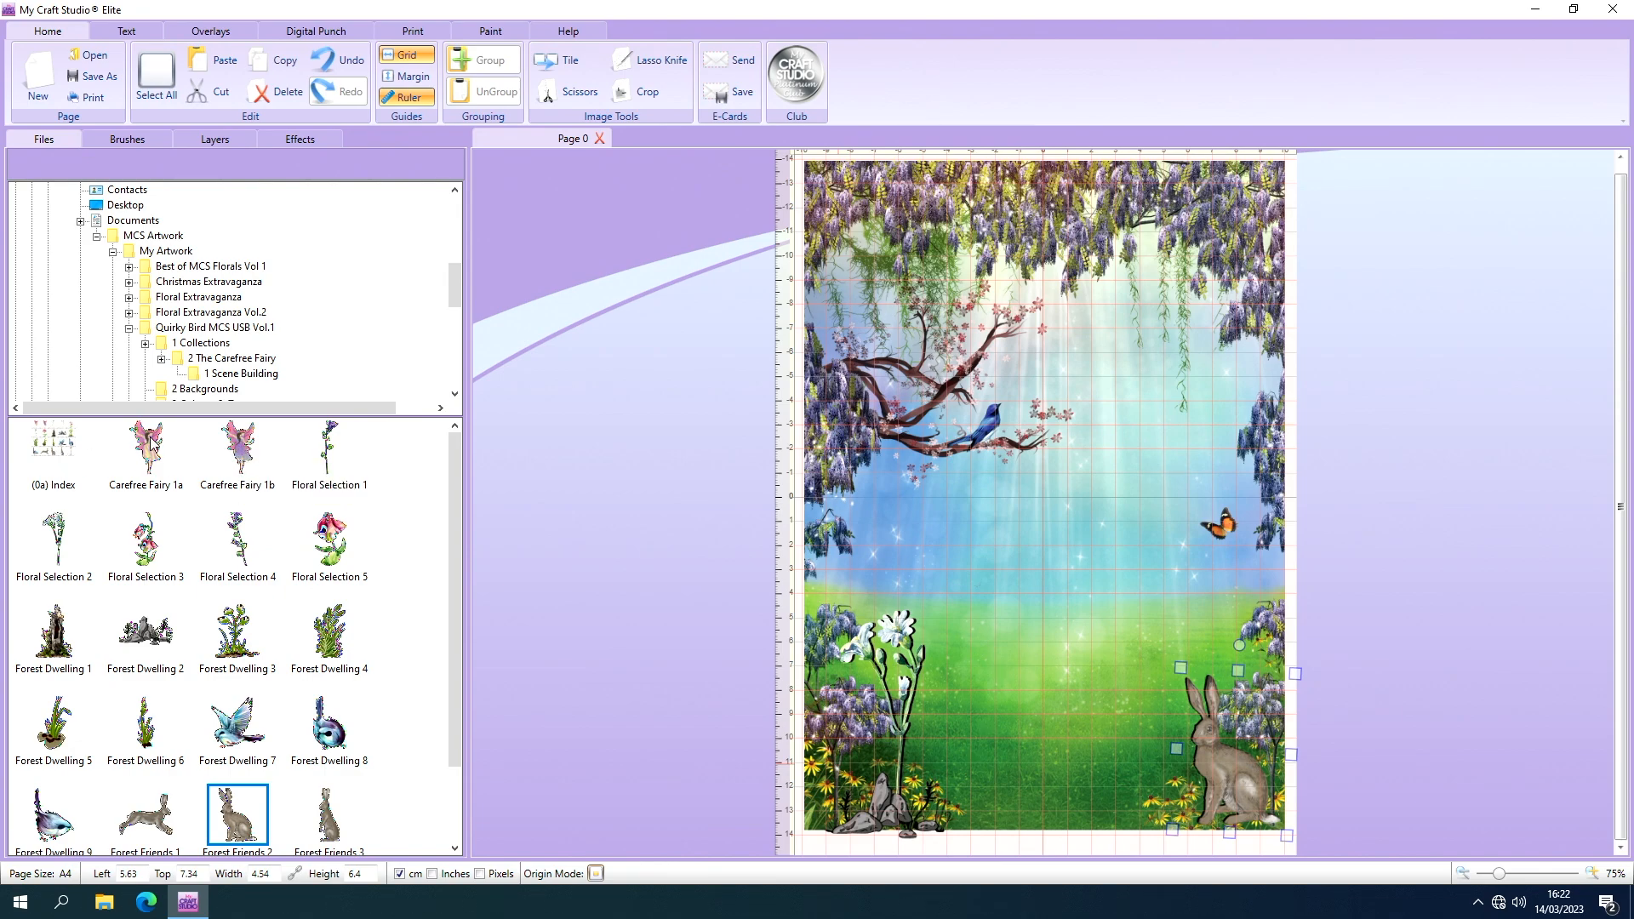
{"action": "left_click_drag", "start_coordinate": [151, 457], "coordinate": [640, 507]}
{"action": "left_click", "coordinate": [725, 586]}
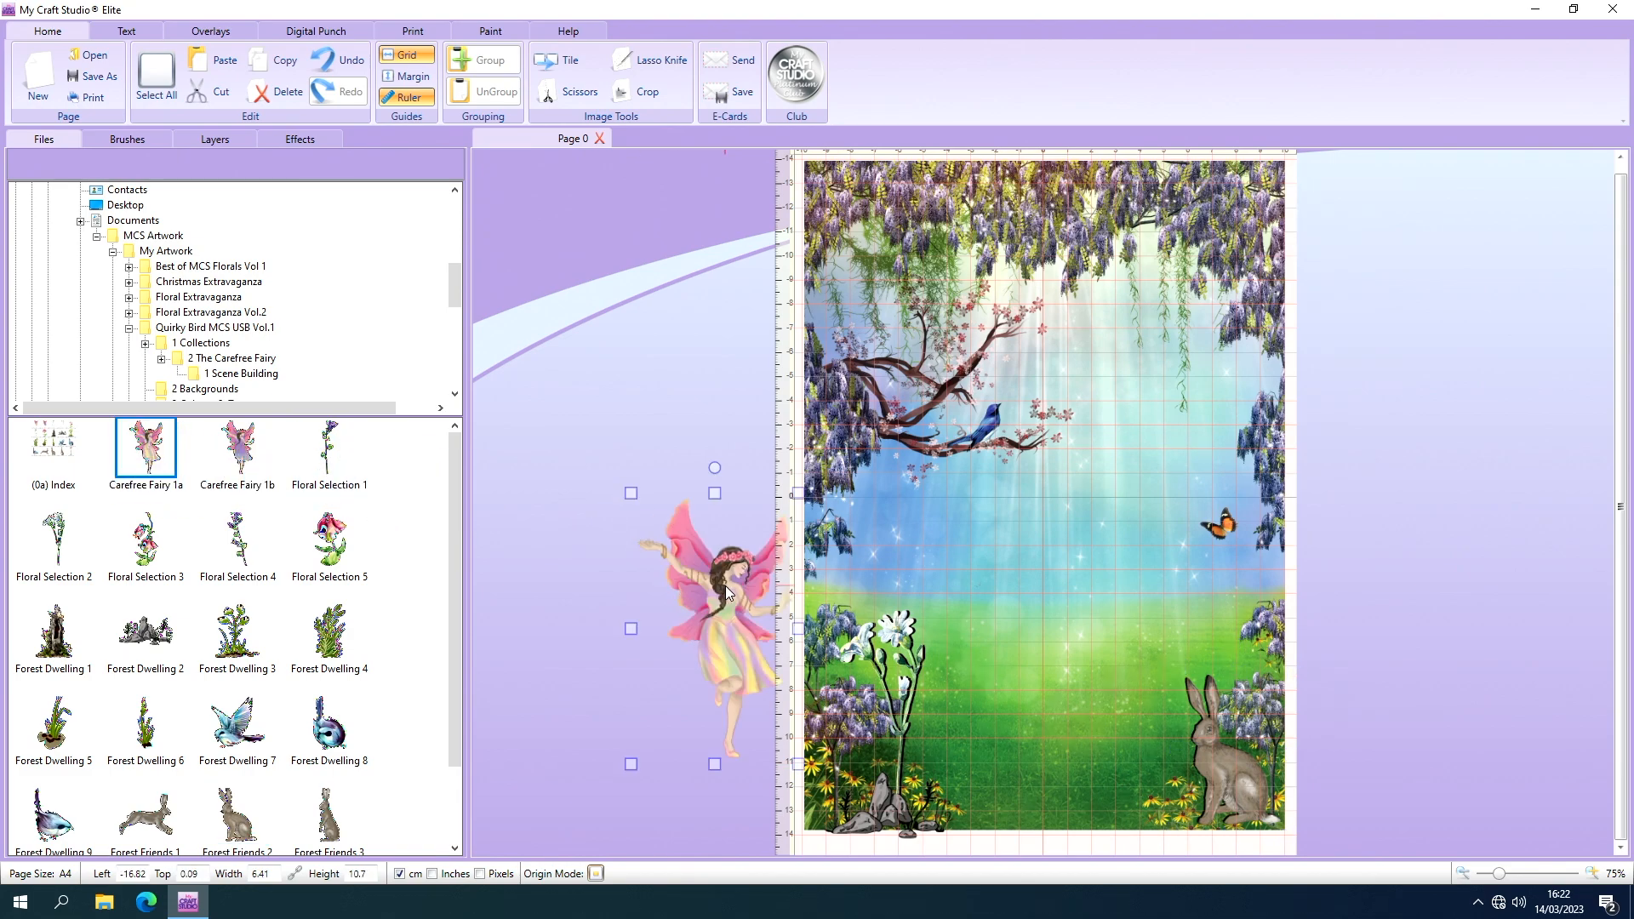
{"action": "left_click_drag", "start_coordinate": [725, 586], "coordinate": [983, 543]}
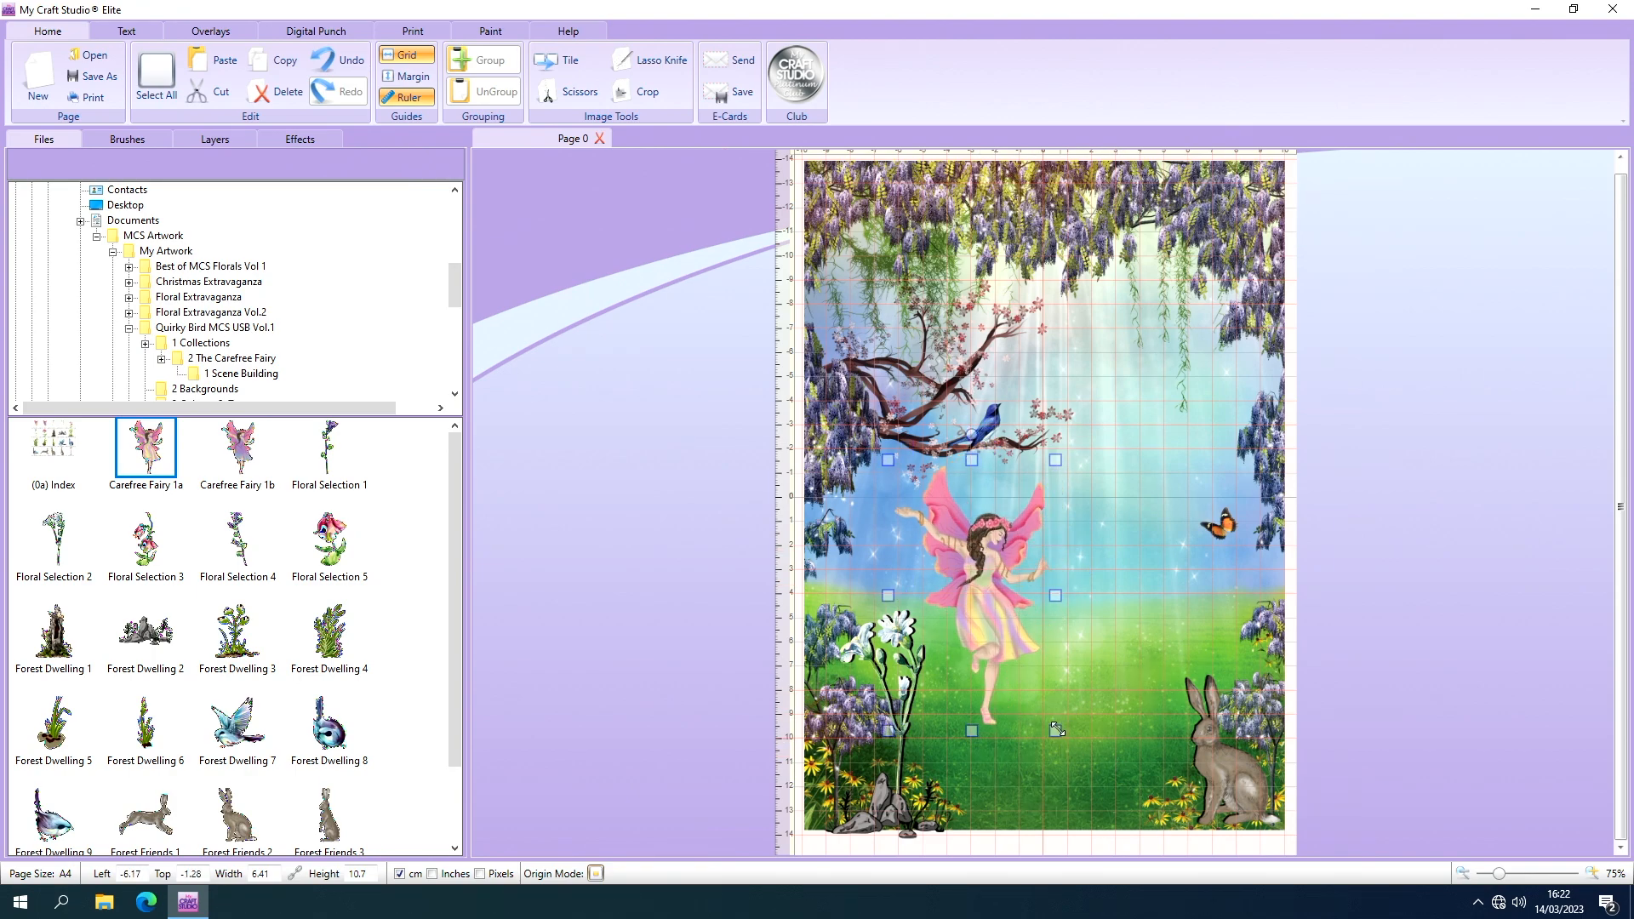
{"action": "left_click_drag", "start_coordinate": [1053, 730], "coordinate": [1098, 802]}
{"action": "left_click_drag", "start_coordinate": [1003, 611], "coordinate": [976, 565]}
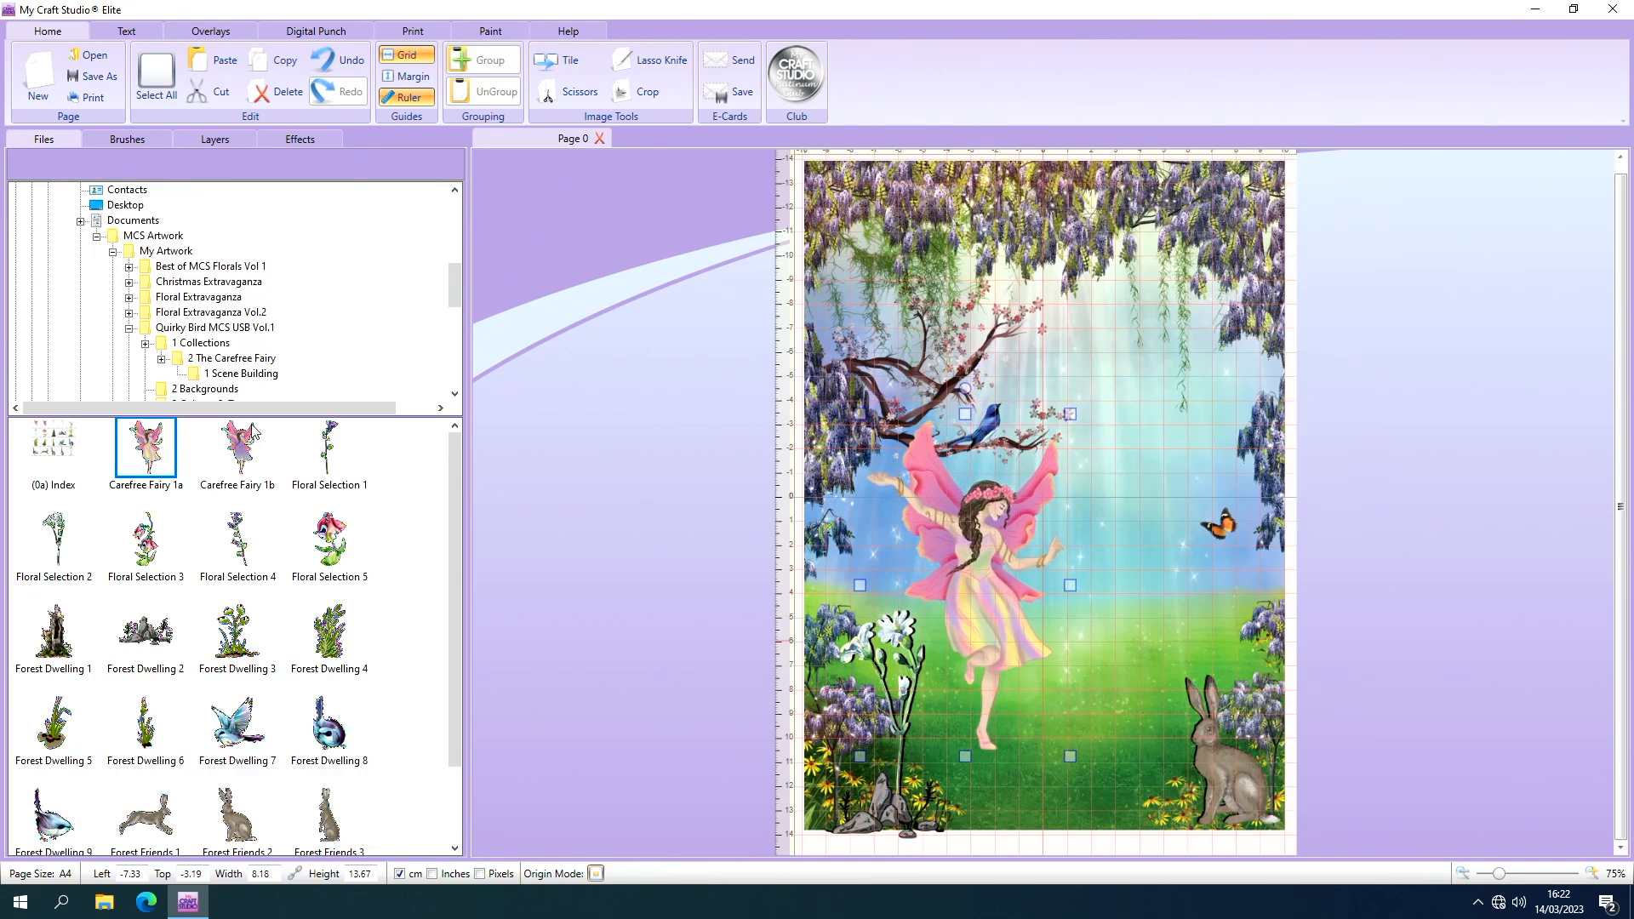
Raise the fairy's brightness to 0.05 and its saturation to 105.
{"action": "left_click", "coordinate": [321, 142]}
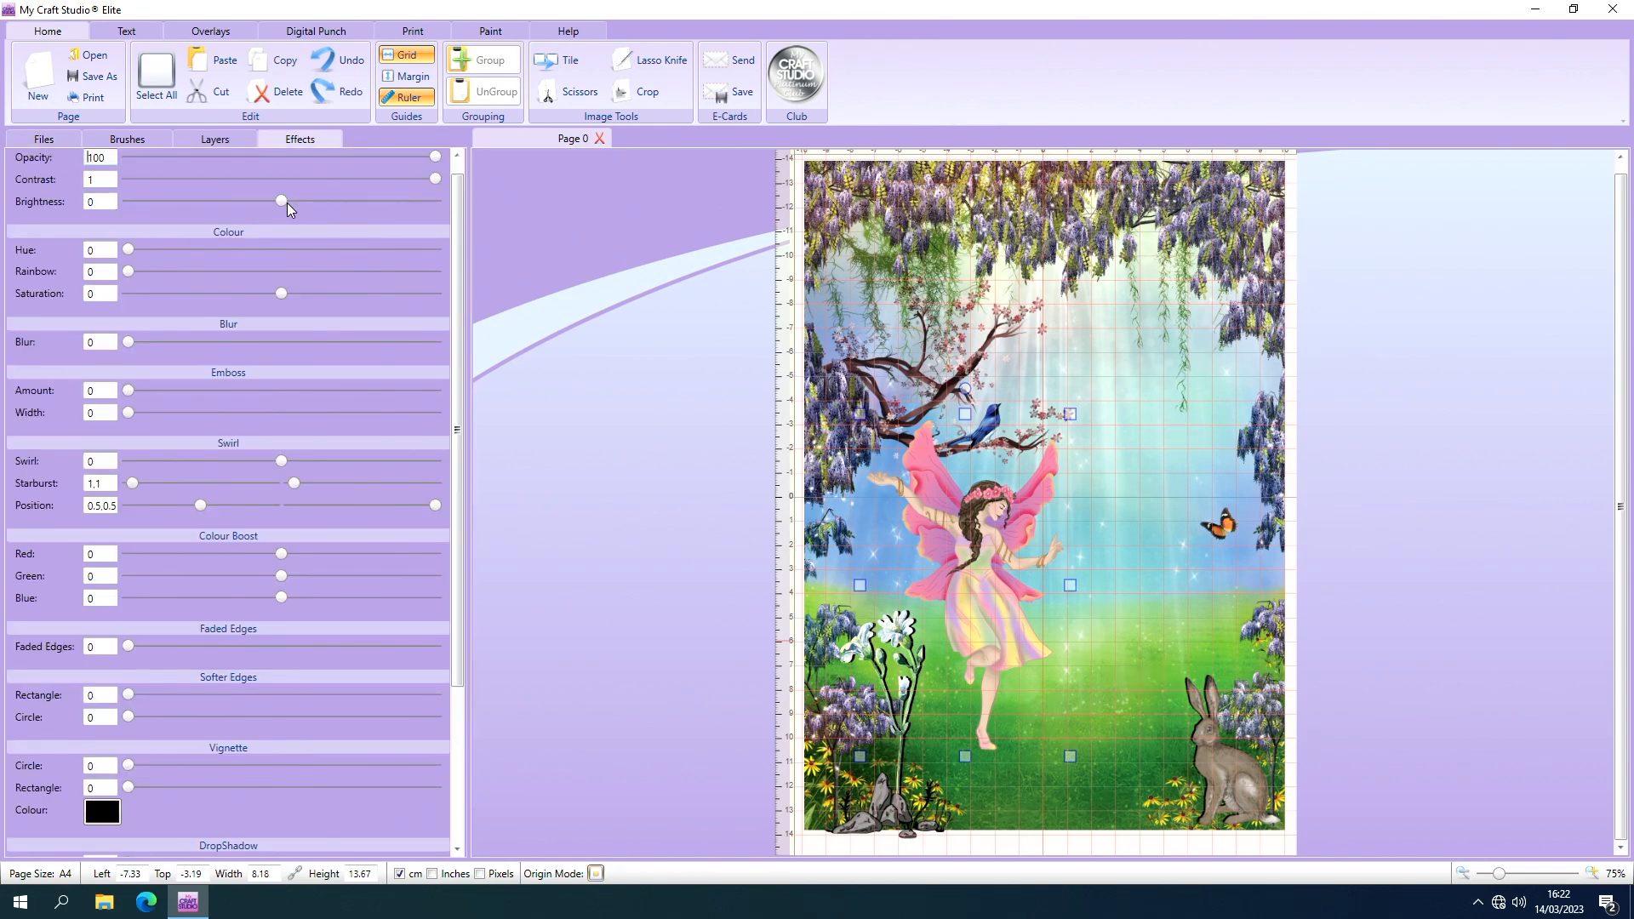
{"action": "left_click_drag", "start_coordinate": [276, 201], "coordinate": [289, 201]}
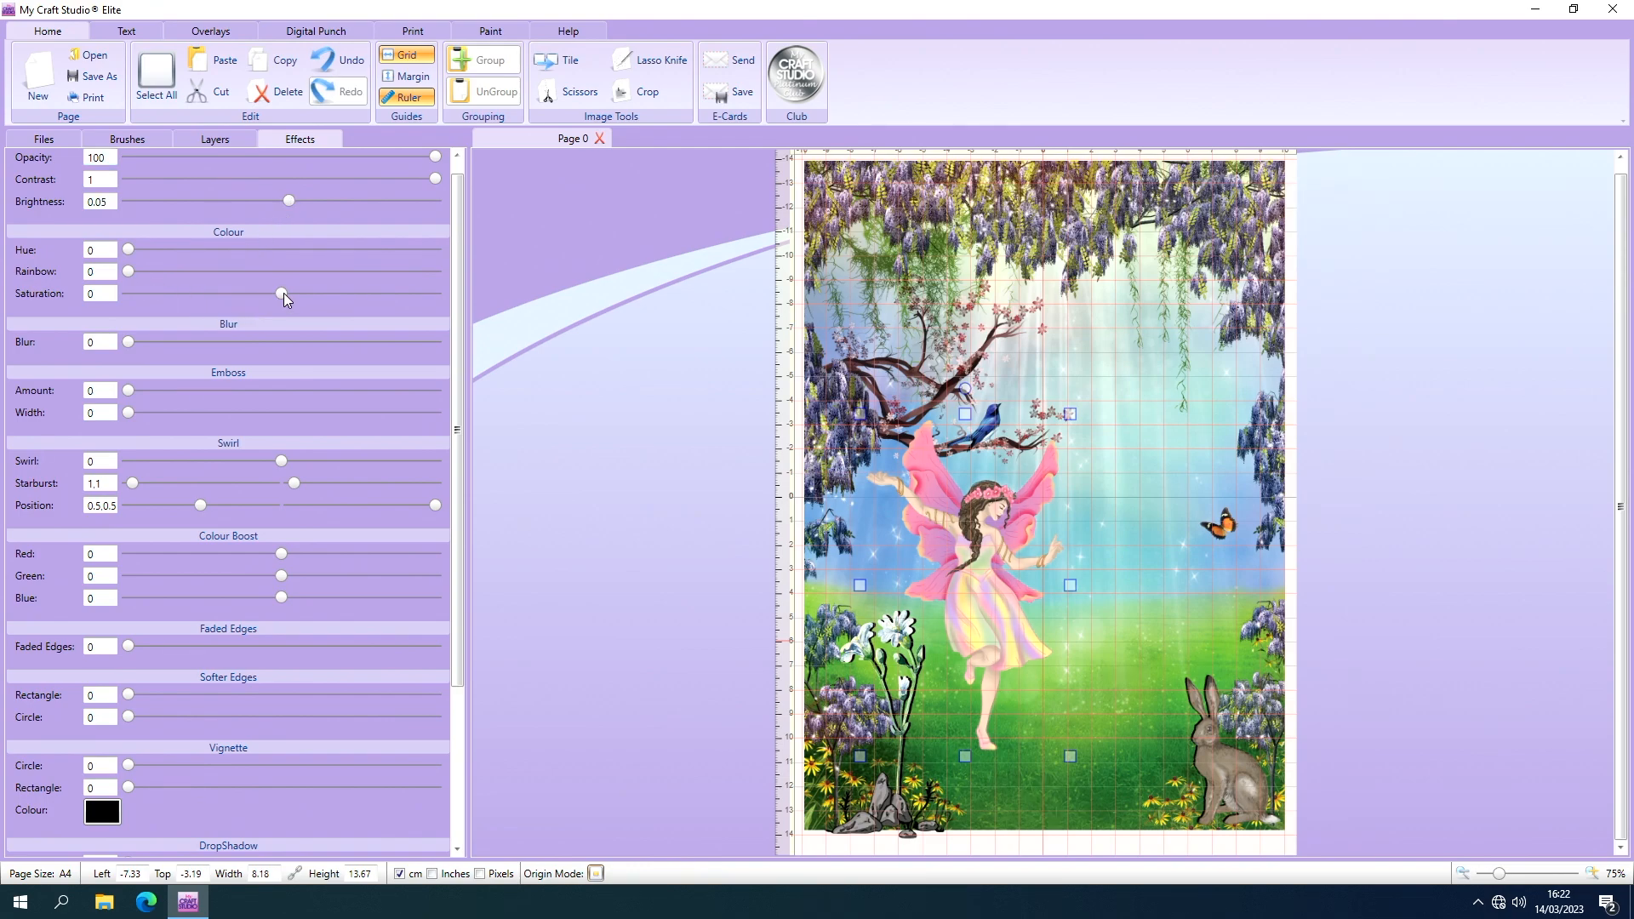
{"action": "left_click_drag", "start_coordinate": [288, 293], "coordinate": [327, 298]}
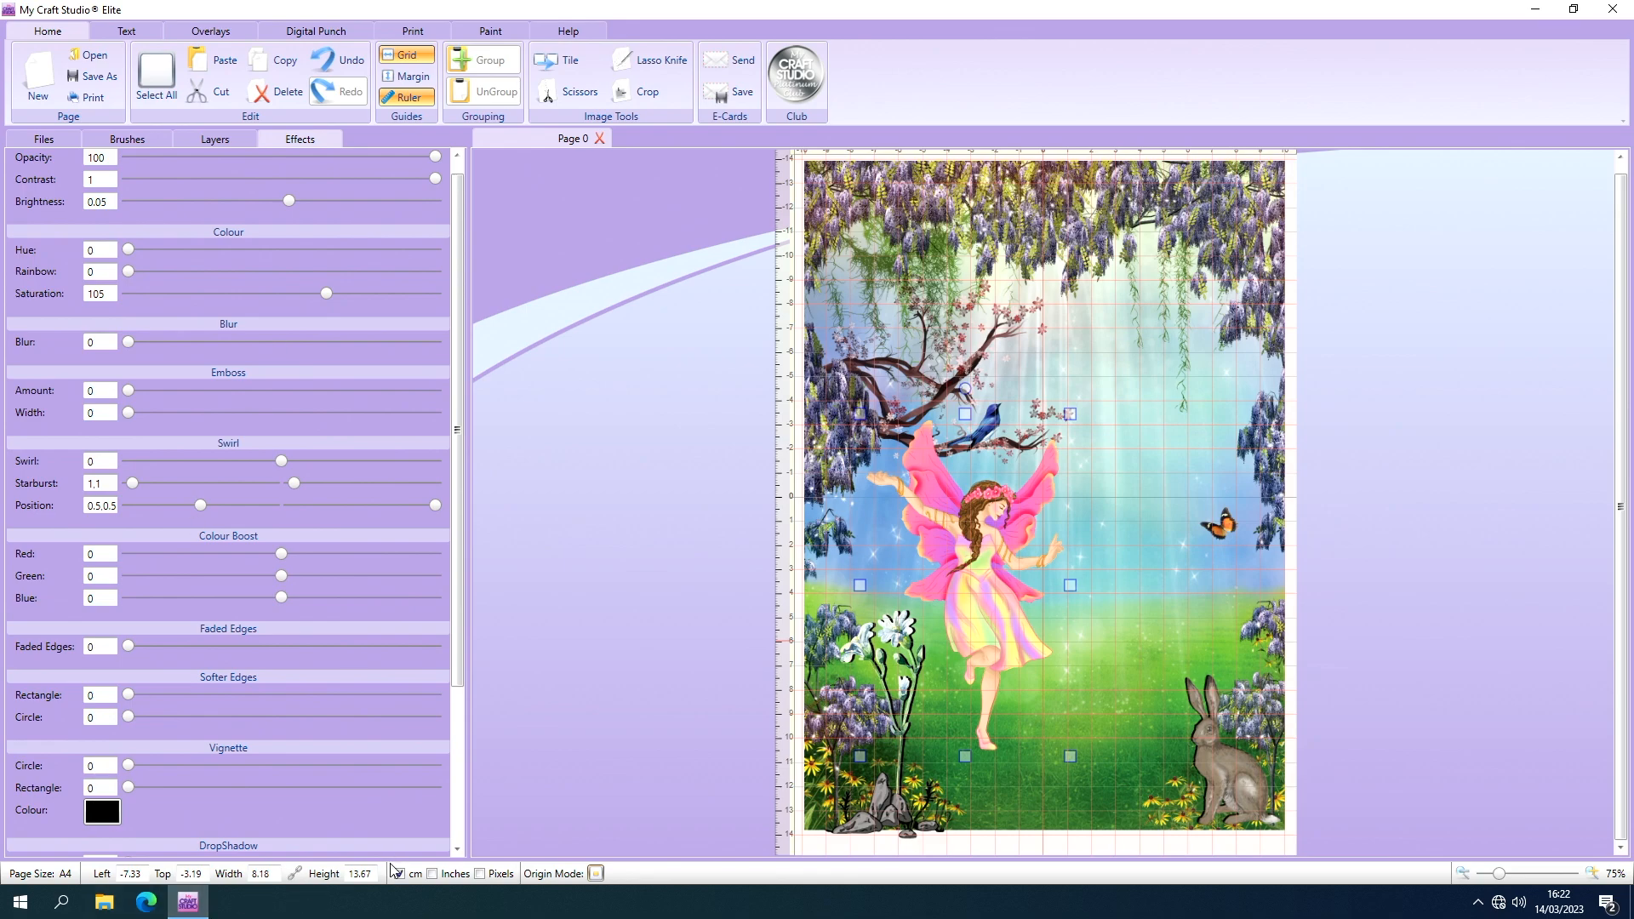
Give the fairy a drop shadow with a depth of 1.
{"action": "left_click", "coordinate": [457, 850]}
{"action": "left_click", "coordinate": [457, 850]}
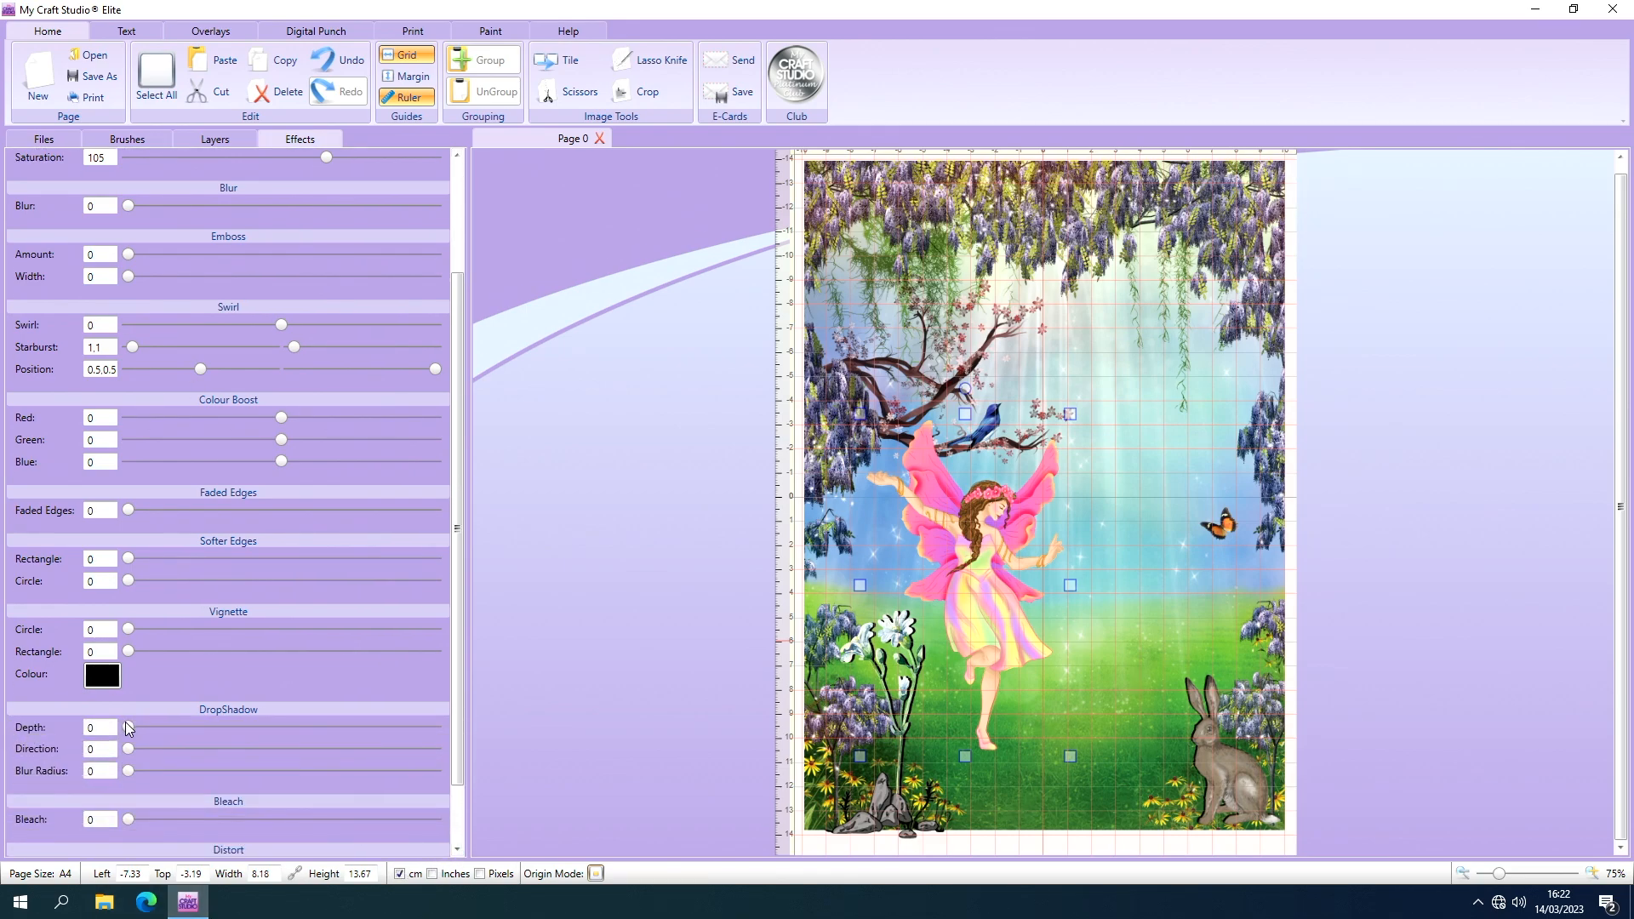
{"action": "left_click_drag", "start_coordinate": [128, 729], "coordinate": [131, 731]}
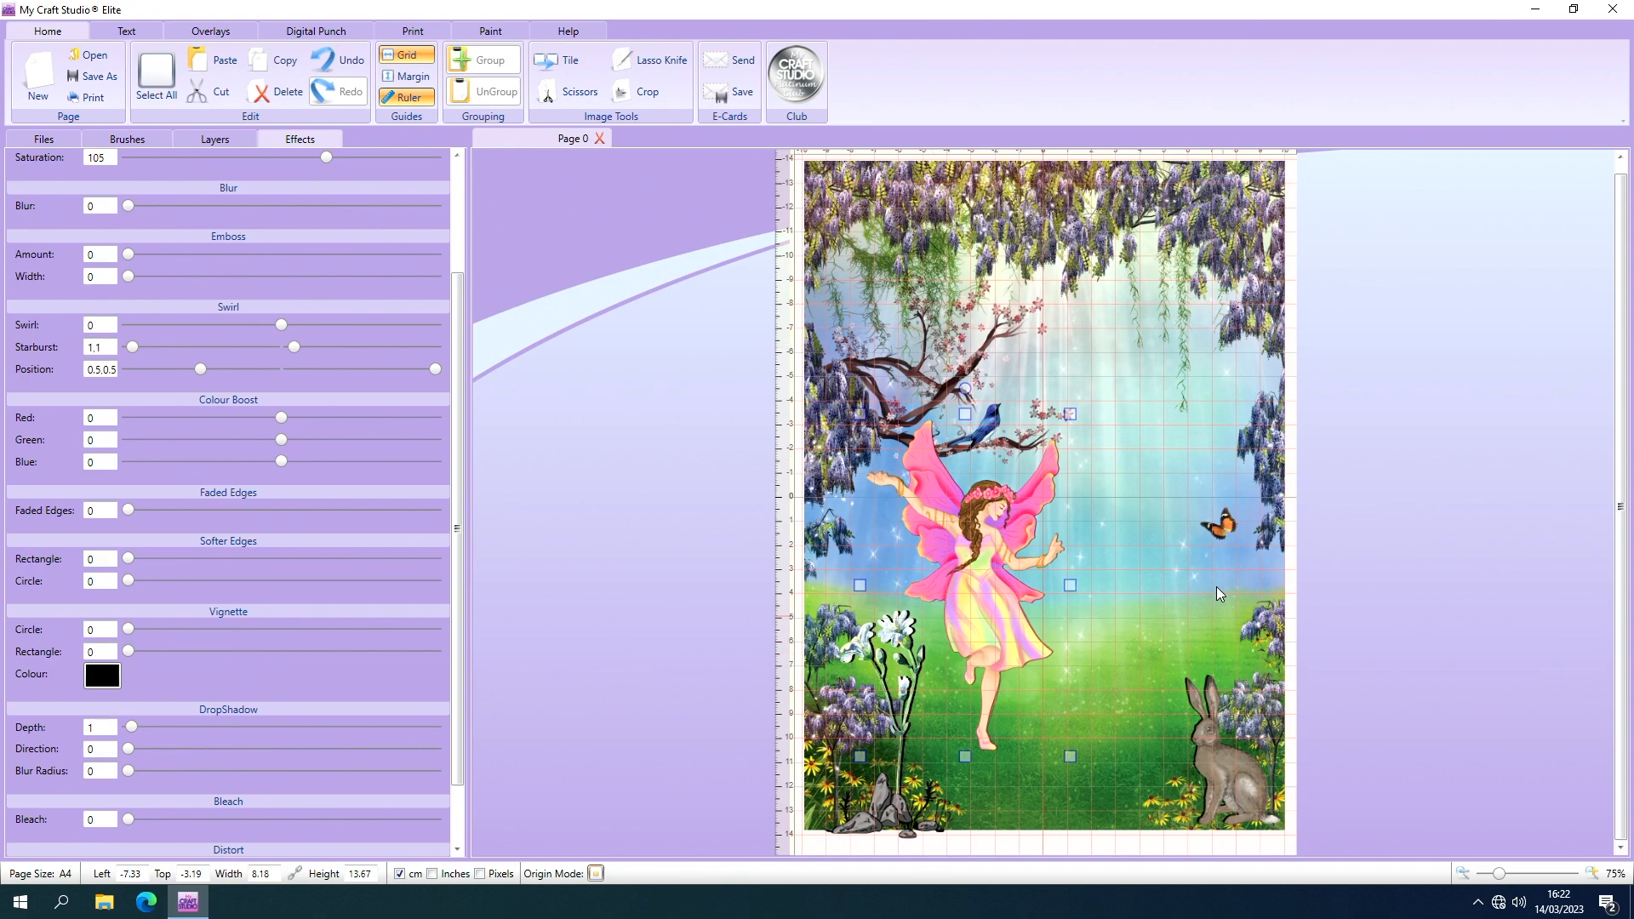
Look through the scene-building artwork of The Loving Fairy collection in Quirky Bird MCS USB Vol.1.
{"action": "left_click", "coordinate": [42, 141]}
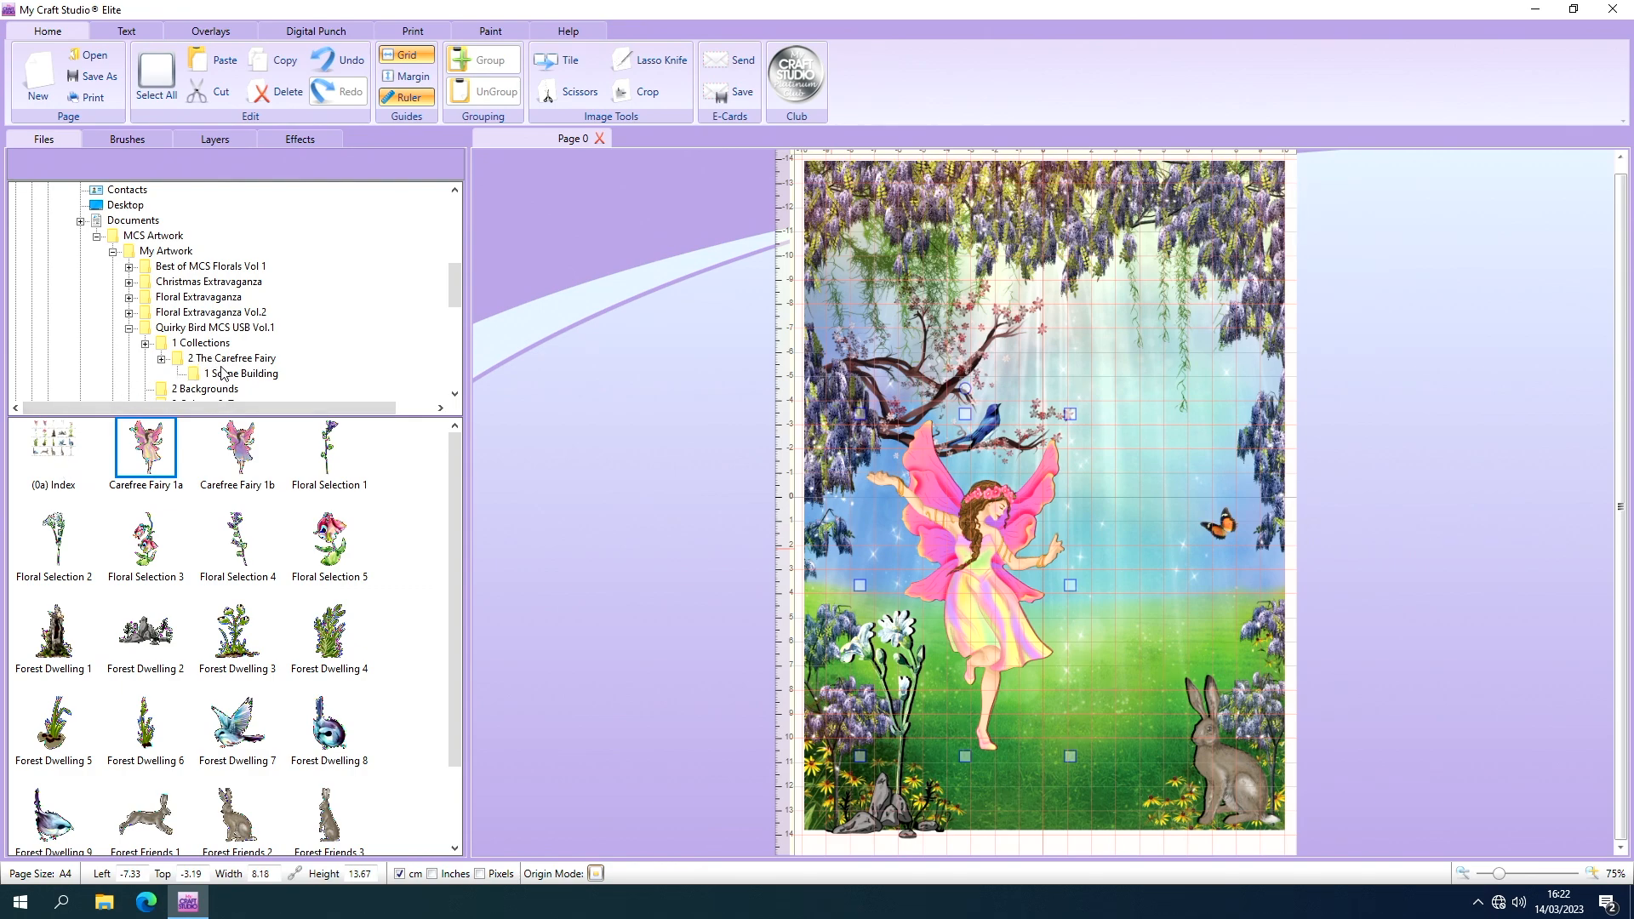
{"action": "double_click", "coordinate": [182, 331]}
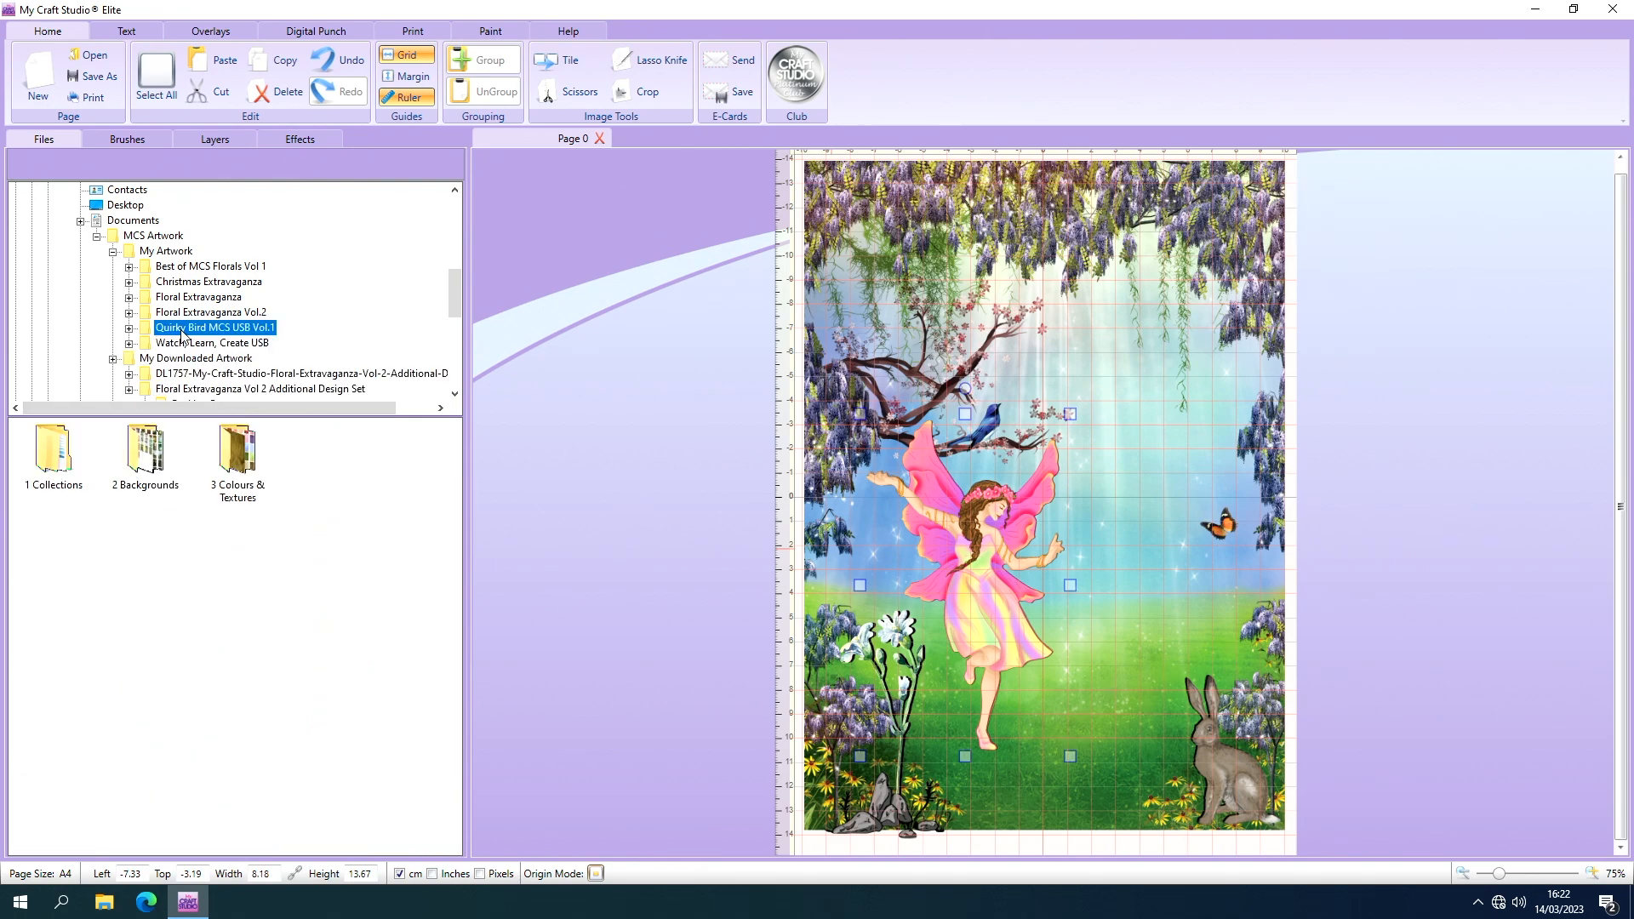
{"action": "left_click", "coordinate": [65, 449]}
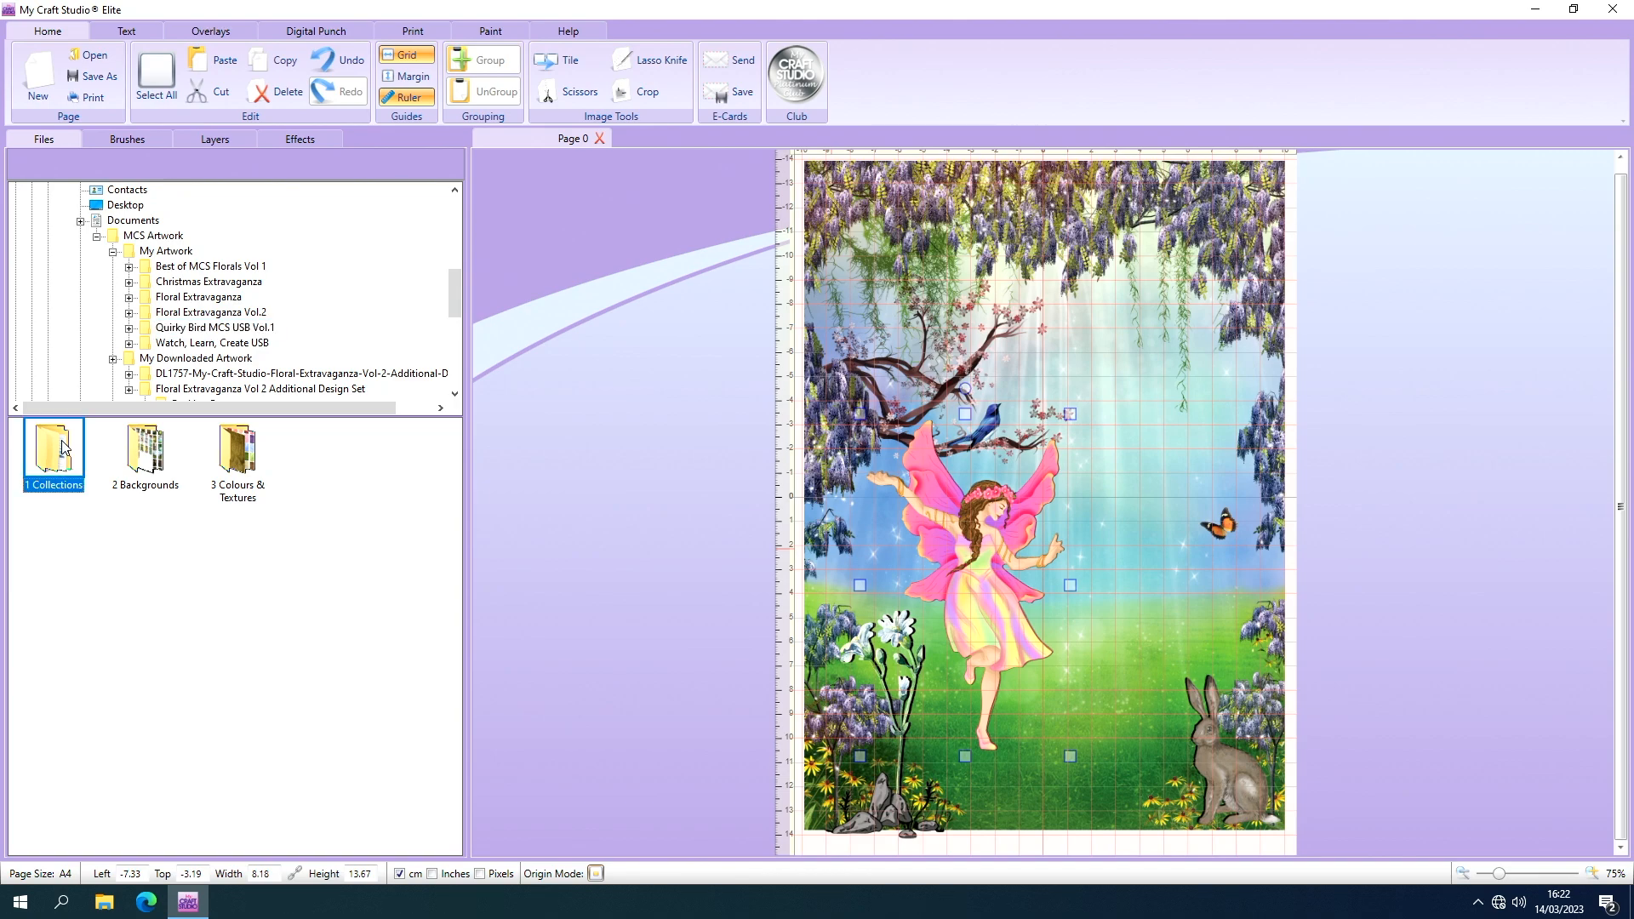
{"action": "double_click", "coordinate": [48, 451]}
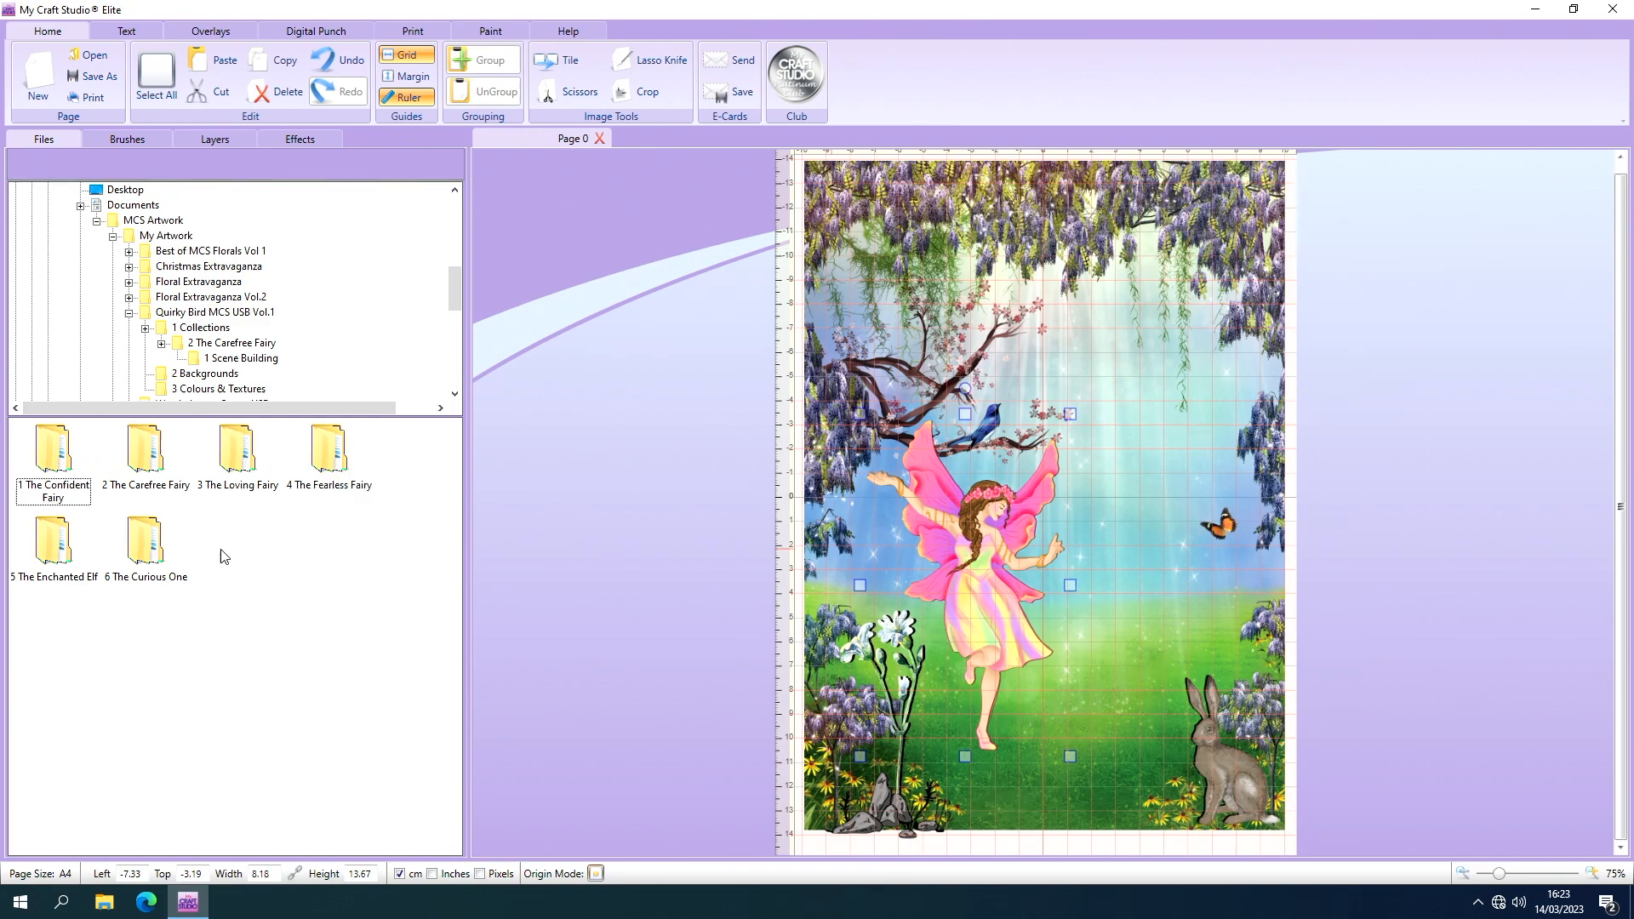
{"action": "double_click", "coordinate": [233, 460]}
{"action": "double_click", "coordinate": [56, 449]}
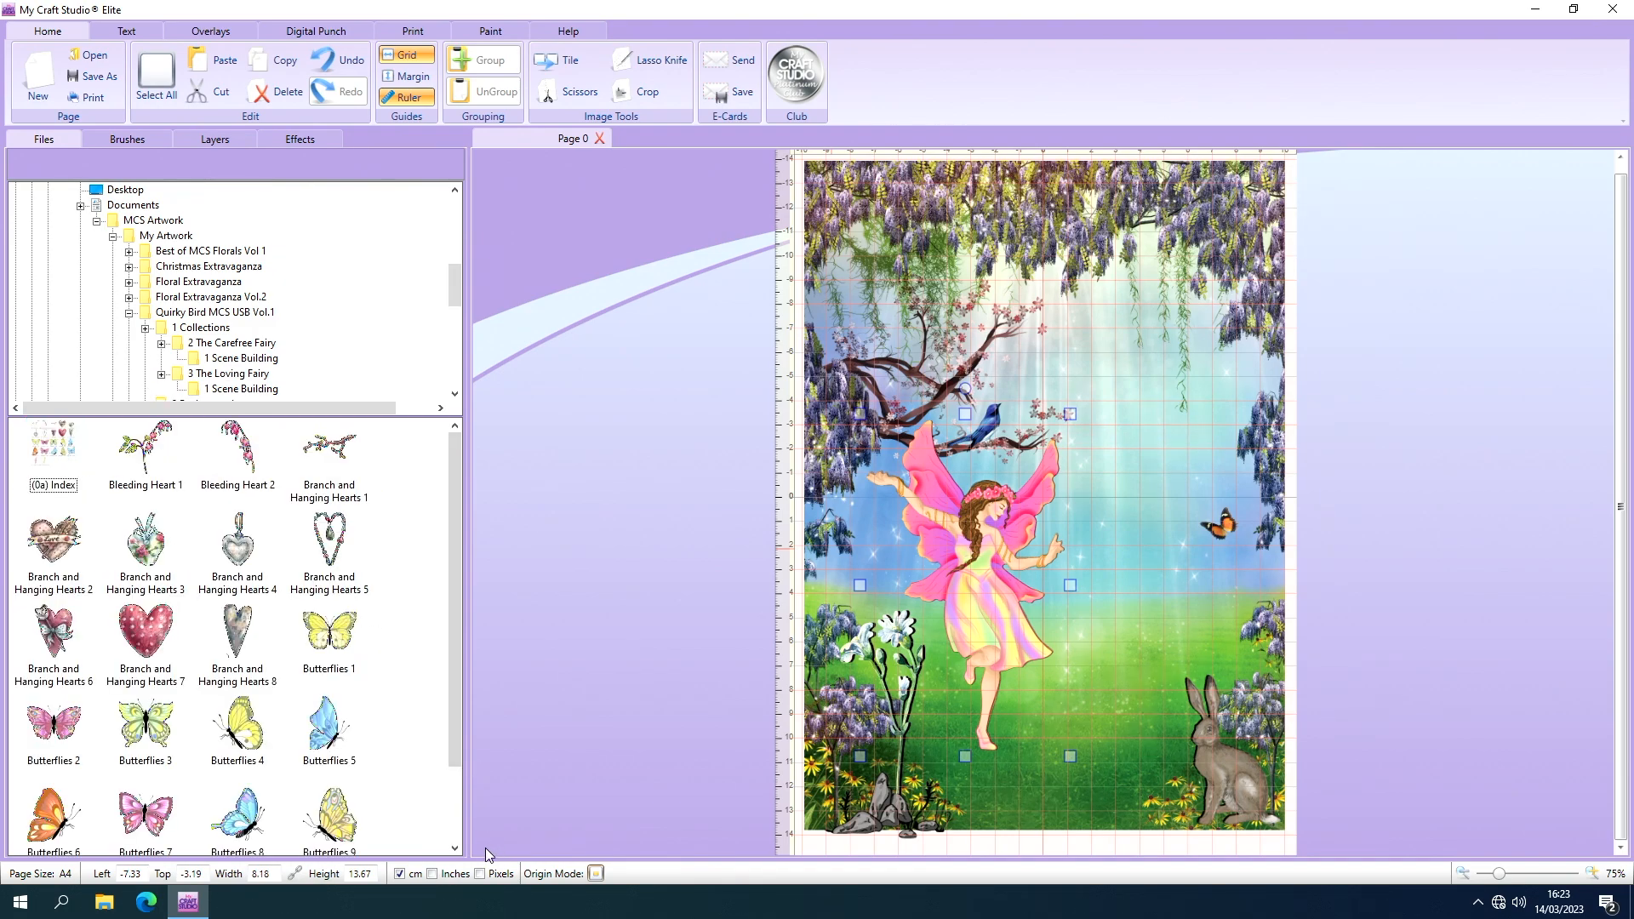
{"action": "left_click", "coordinate": [453, 848]}
{"action": "left_click", "coordinate": [453, 848]}
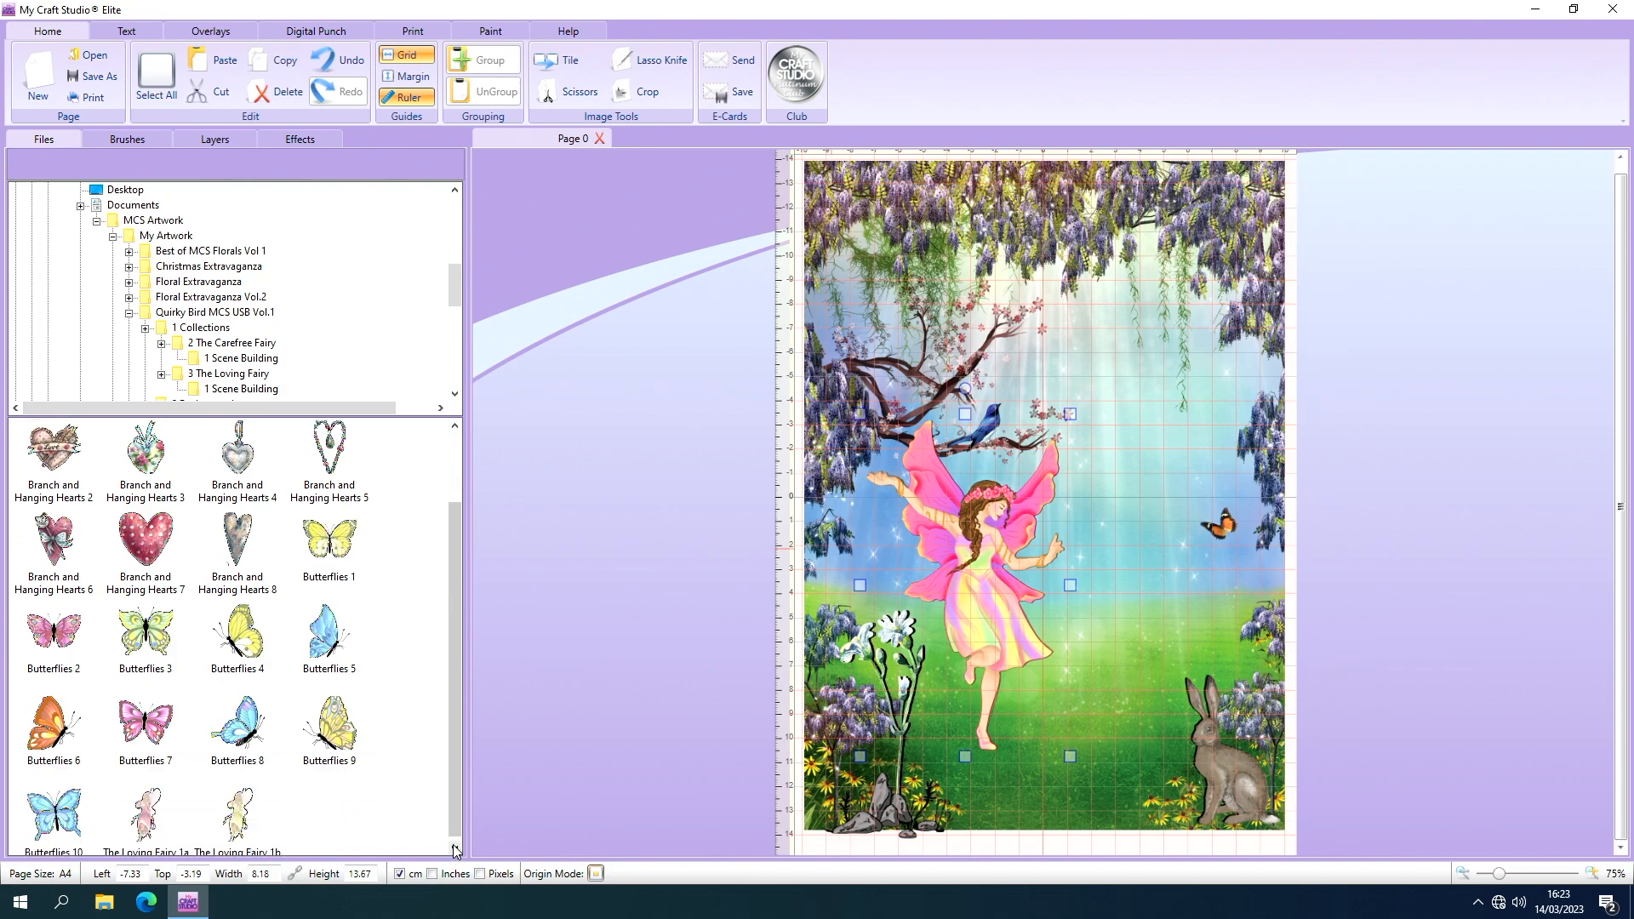
Add the Maypole from The Carefree Fairy's scene-building artwork beside the fairy's outstretched hand and enlarge it to about 8.03 × 13.89 cm.
{"action": "double_click", "coordinate": [174, 314]}
{"action": "double_click", "coordinate": [55, 455]}
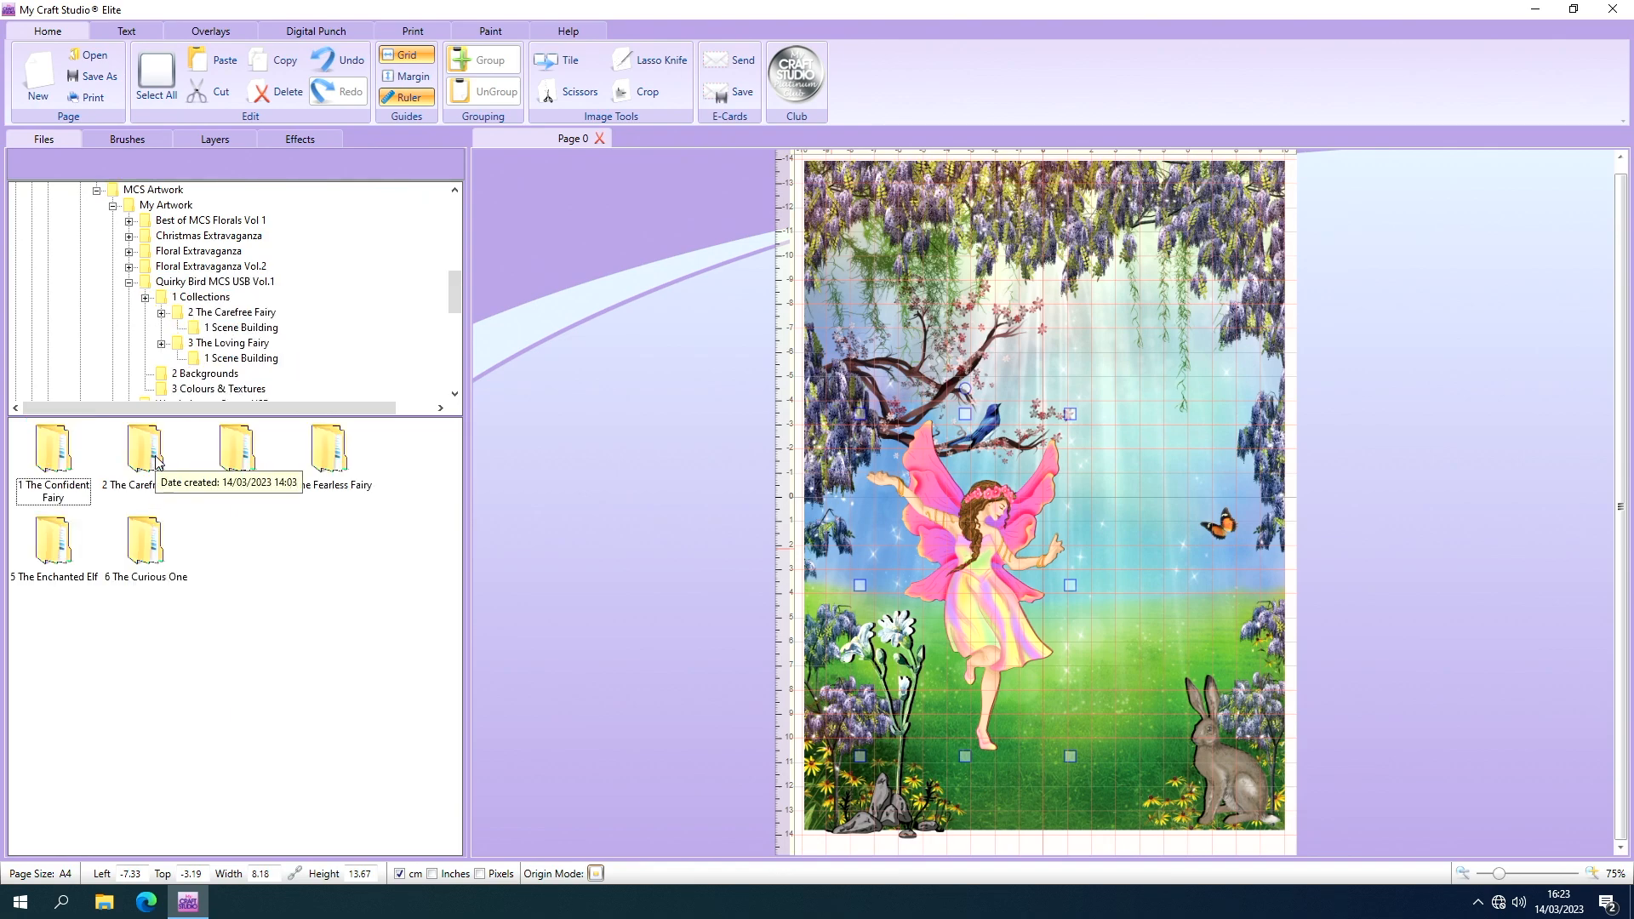
{"action": "double_click", "coordinate": [149, 458]}
{"action": "double_click", "coordinate": [60, 460]}
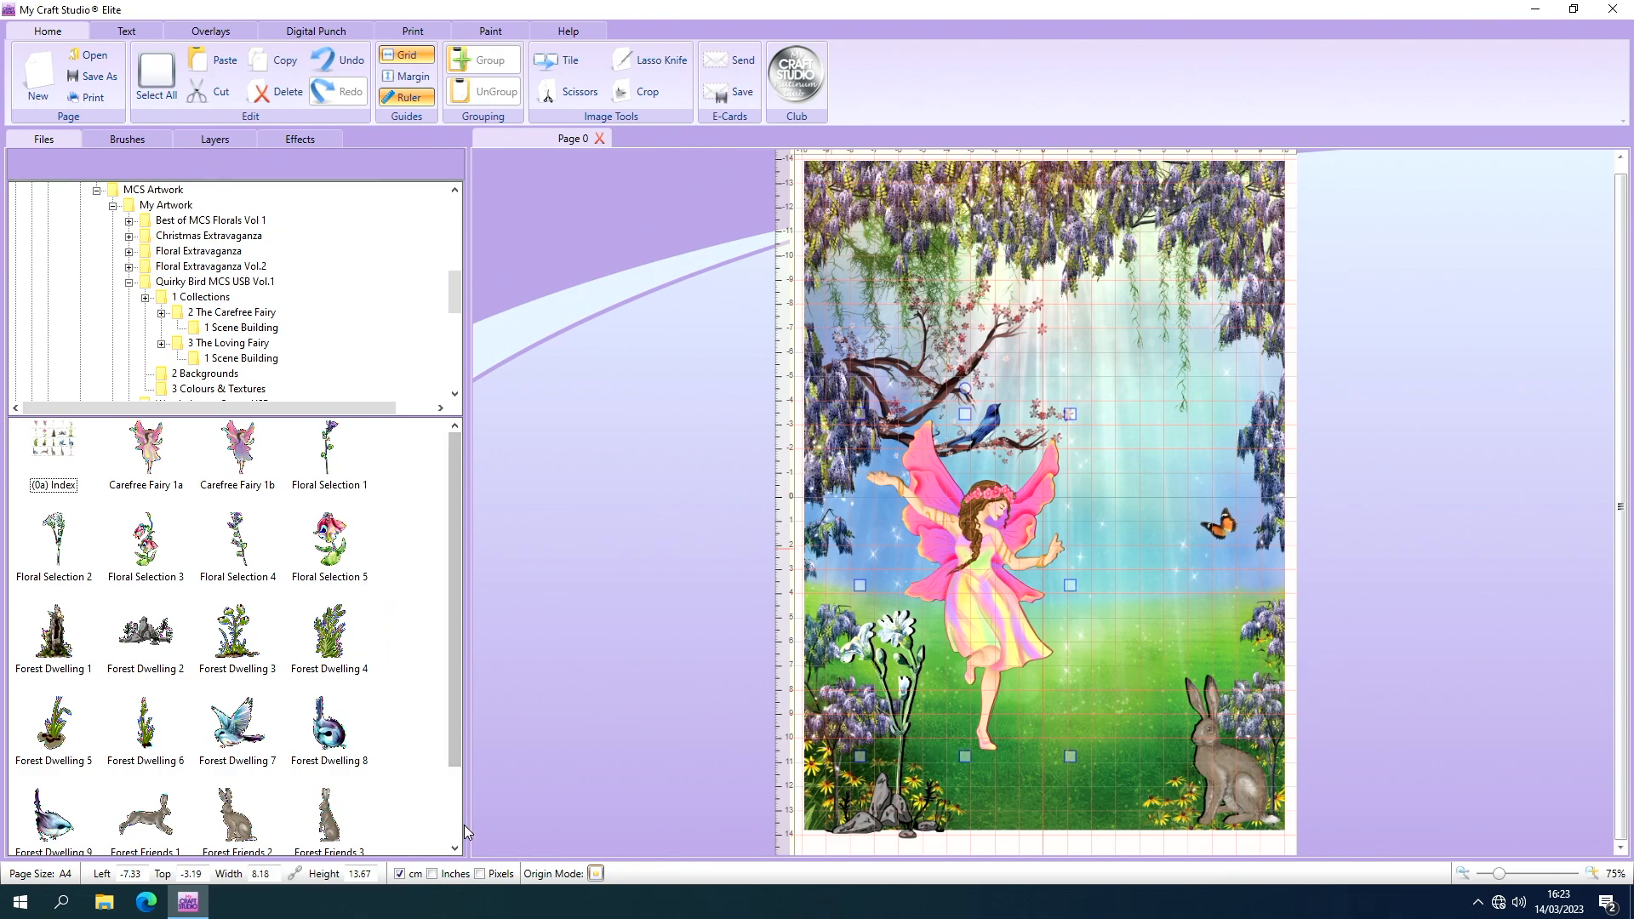
{"action": "scroll", "coordinate": [451, 832], "scroll_direction": "down", "scroll_amount": 2}
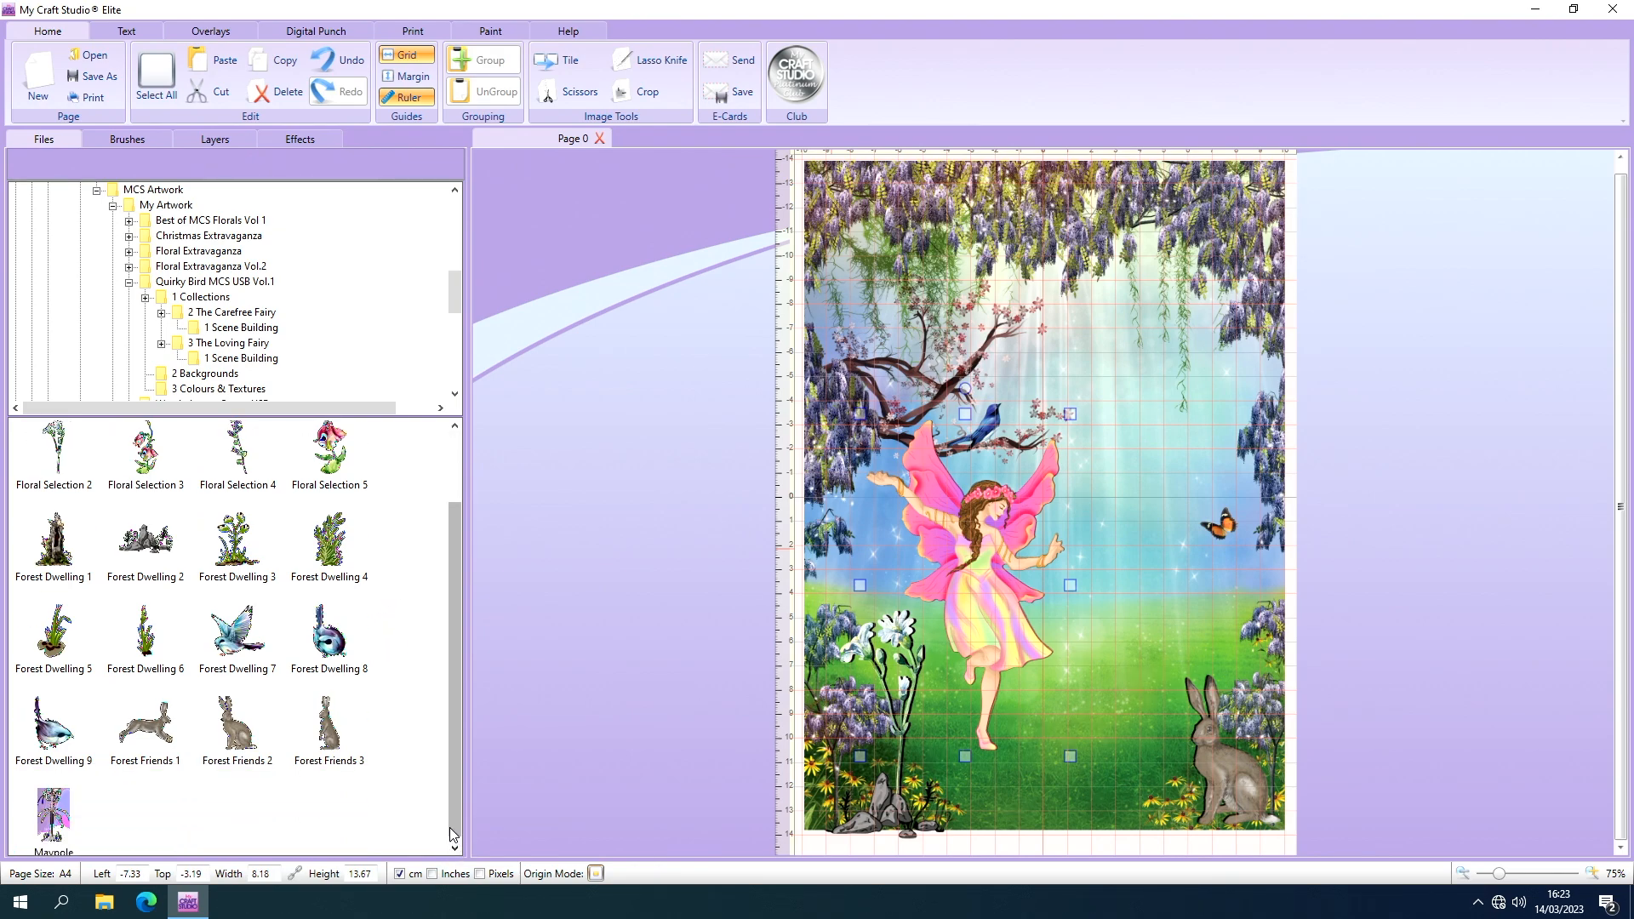
{"action": "left_click_drag", "start_coordinate": [53, 813], "coordinate": [1110, 497]}
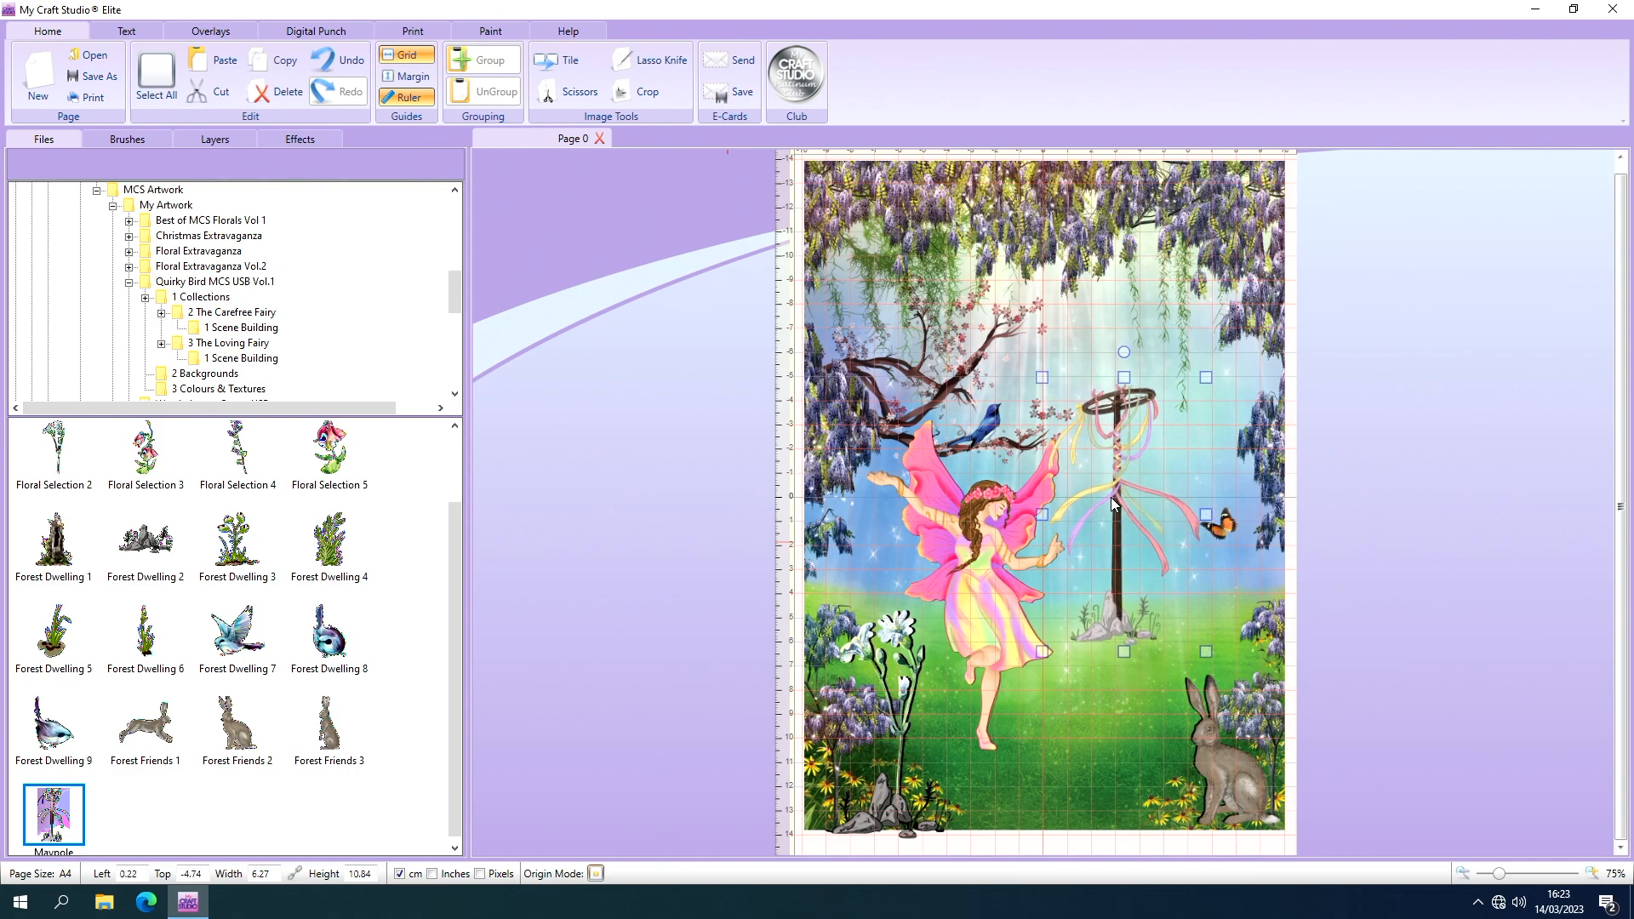
{"action": "left_click_drag", "start_coordinate": [1205, 650], "coordinate": [1247, 765]}
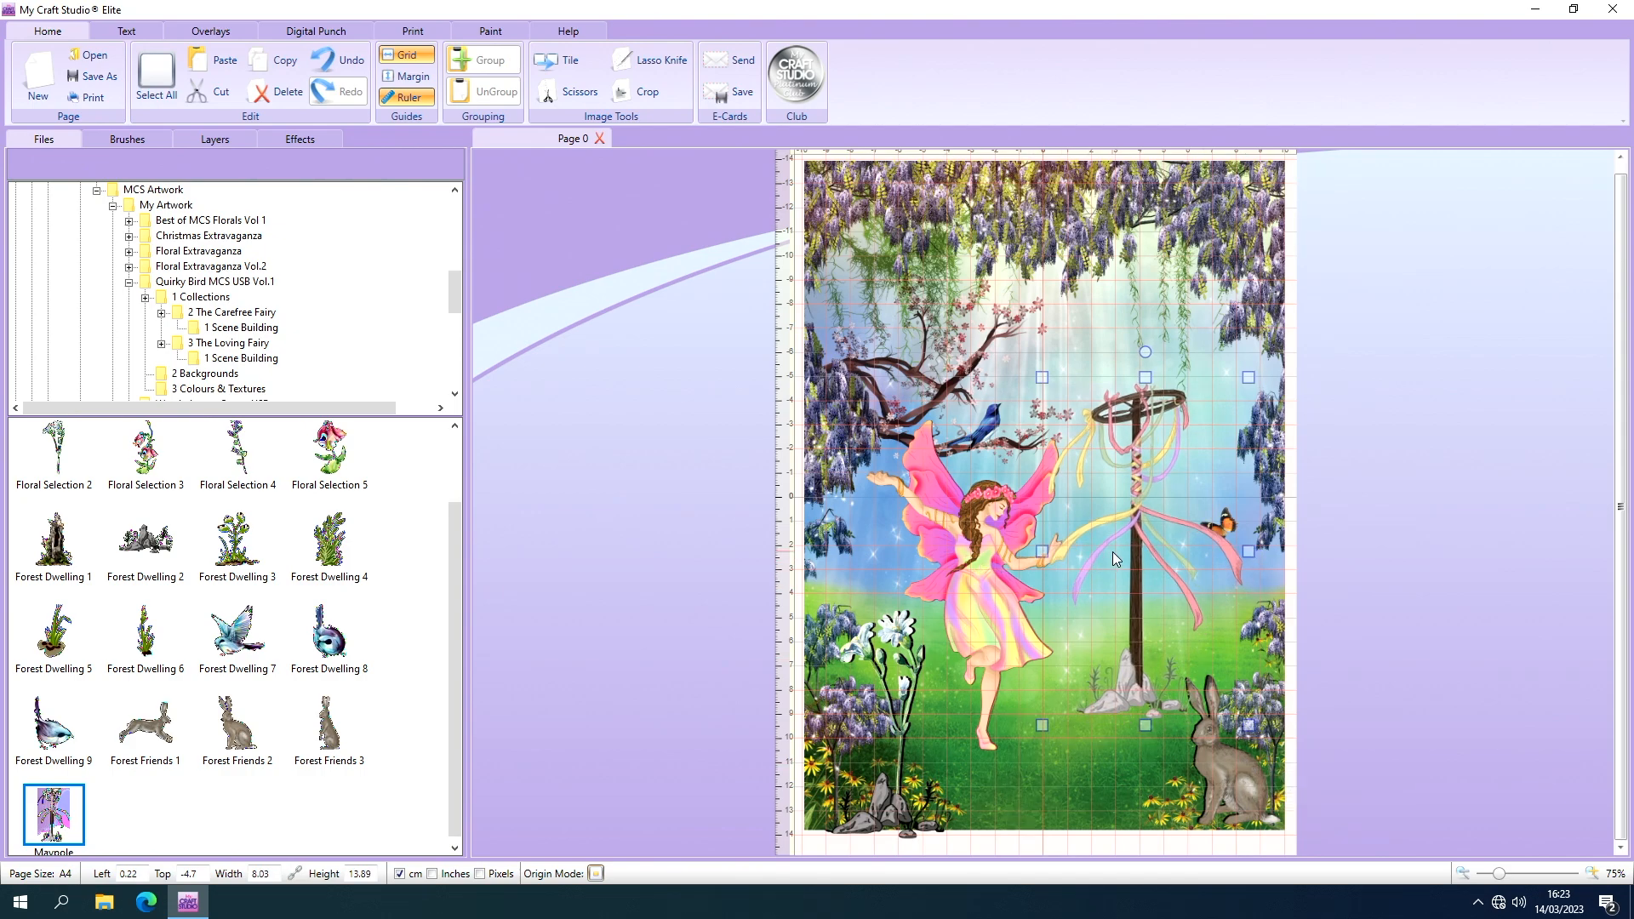
{"action": "mouse_move", "coordinate": [1136, 519]}
{"action": "left_mouse_down"}
{"action": "mouse_move", "coordinate": [1120, 528]}
{"action": "mouse_move", "coordinate": [1158, 518]}
{"action": "mouse_move", "coordinate": [1145, 494]}
{"action": "mouse_move", "coordinate": [1117, 541]}
{"action": "left_mouse_up"}
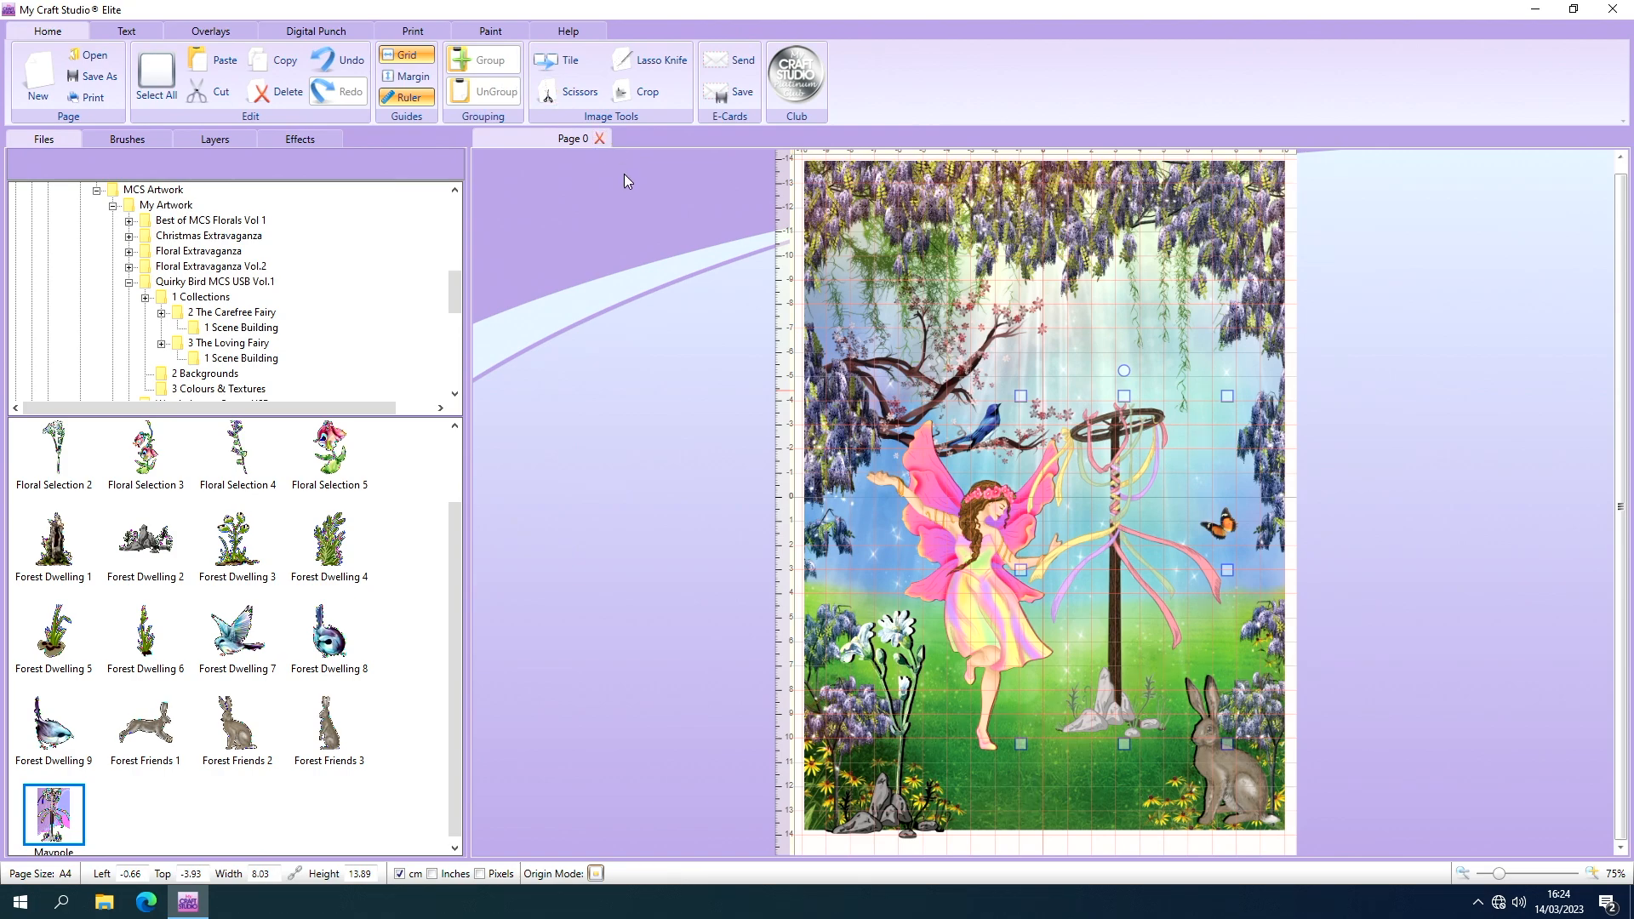
Send the maypole backwards one level so it sits behind the fairy.
{"action": "right_click", "coordinate": [1130, 476]}
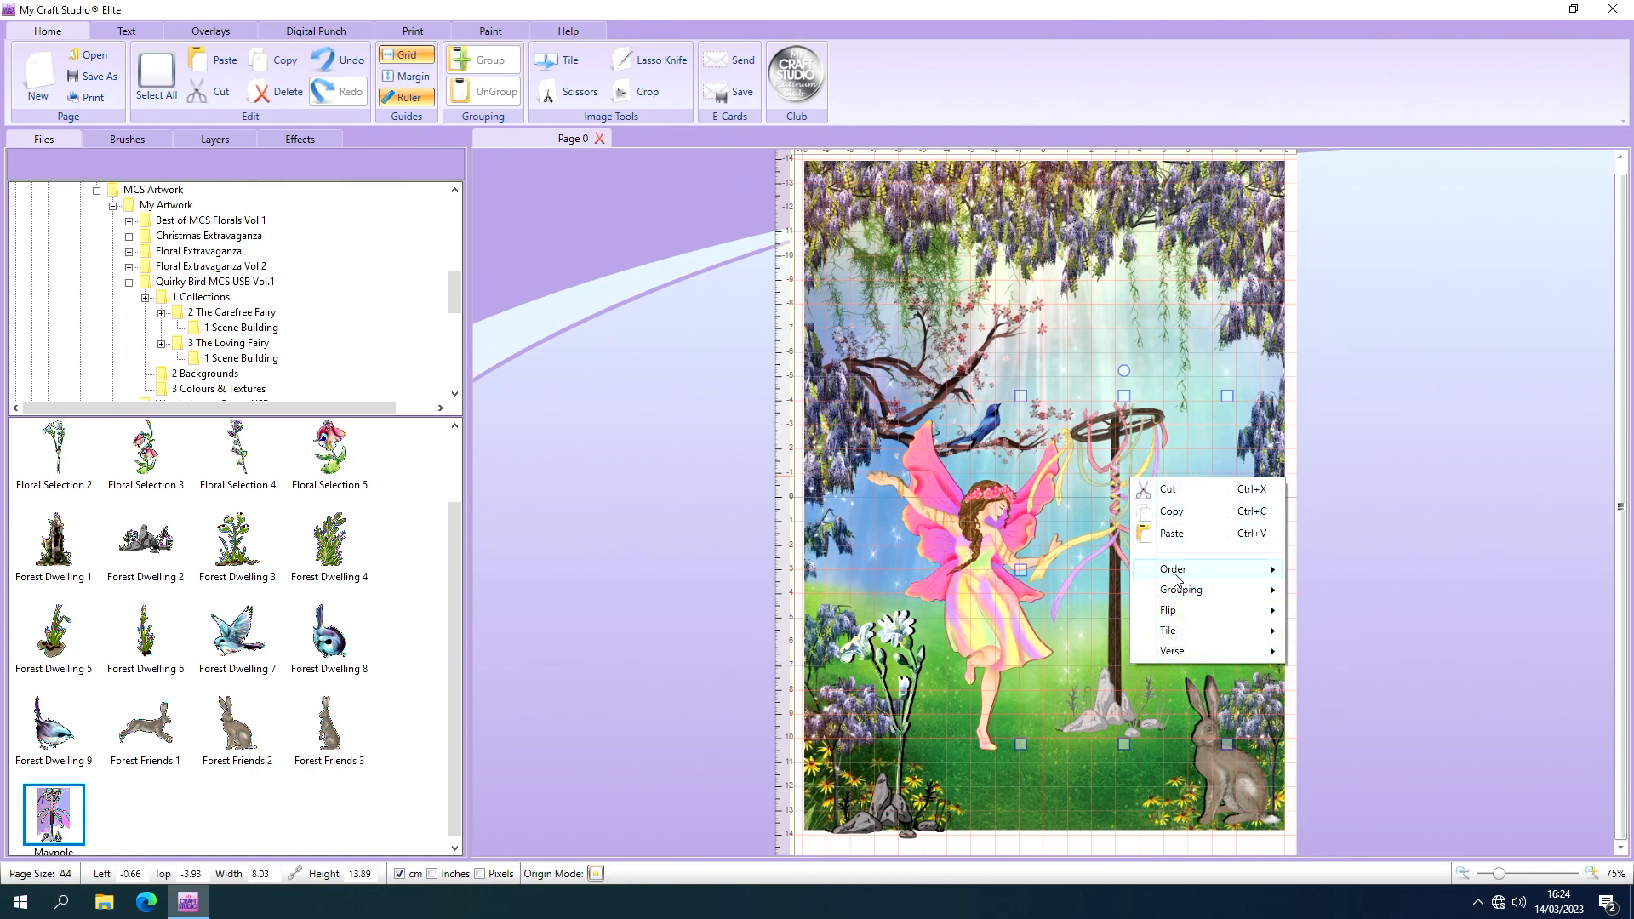
{"action": "mouse_move", "coordinate": [1175, 576]}
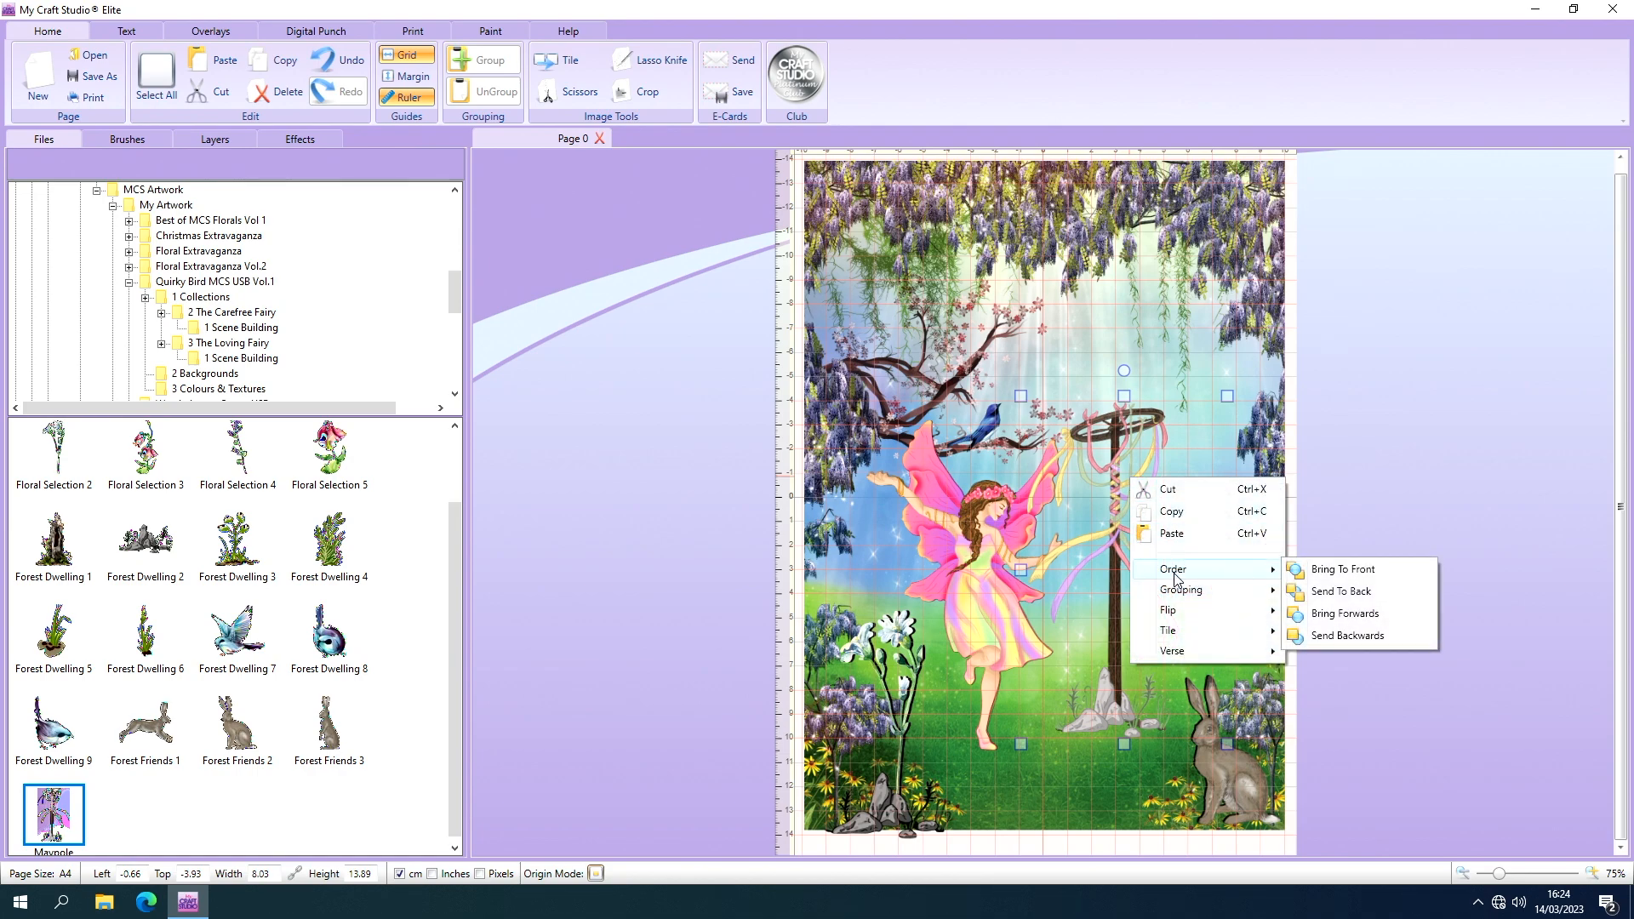
{"action": "left_click", "coordinate": [1342, 637]}
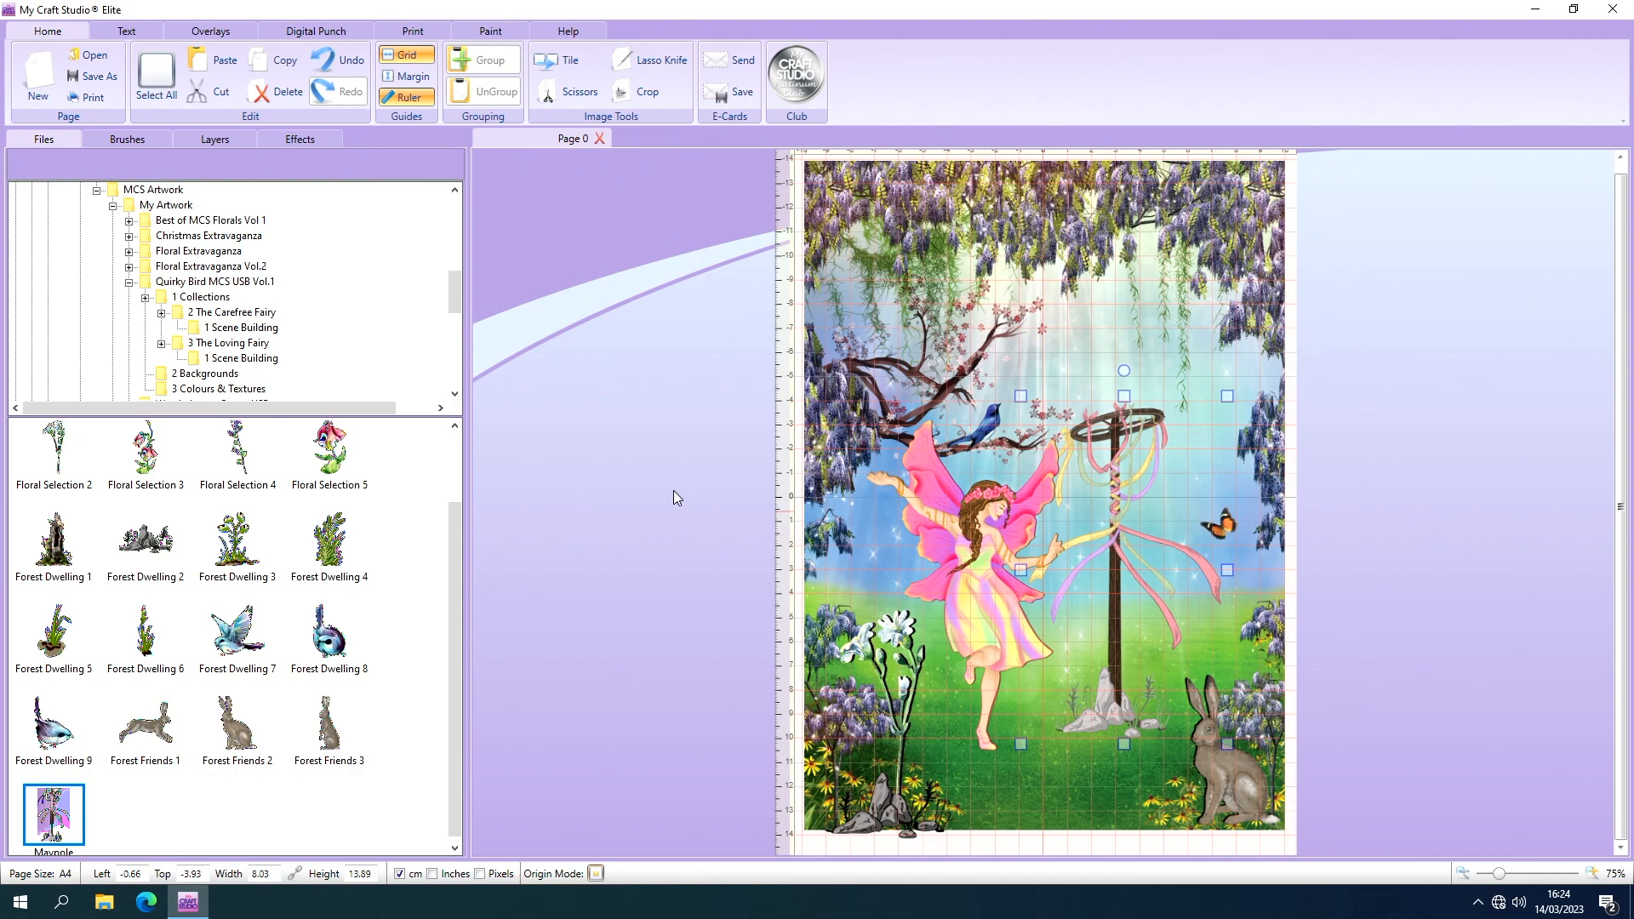
Give the maypole a drop shadow with a depth of 1.
{"action": "left_click", "coordinate": [315, 140]}
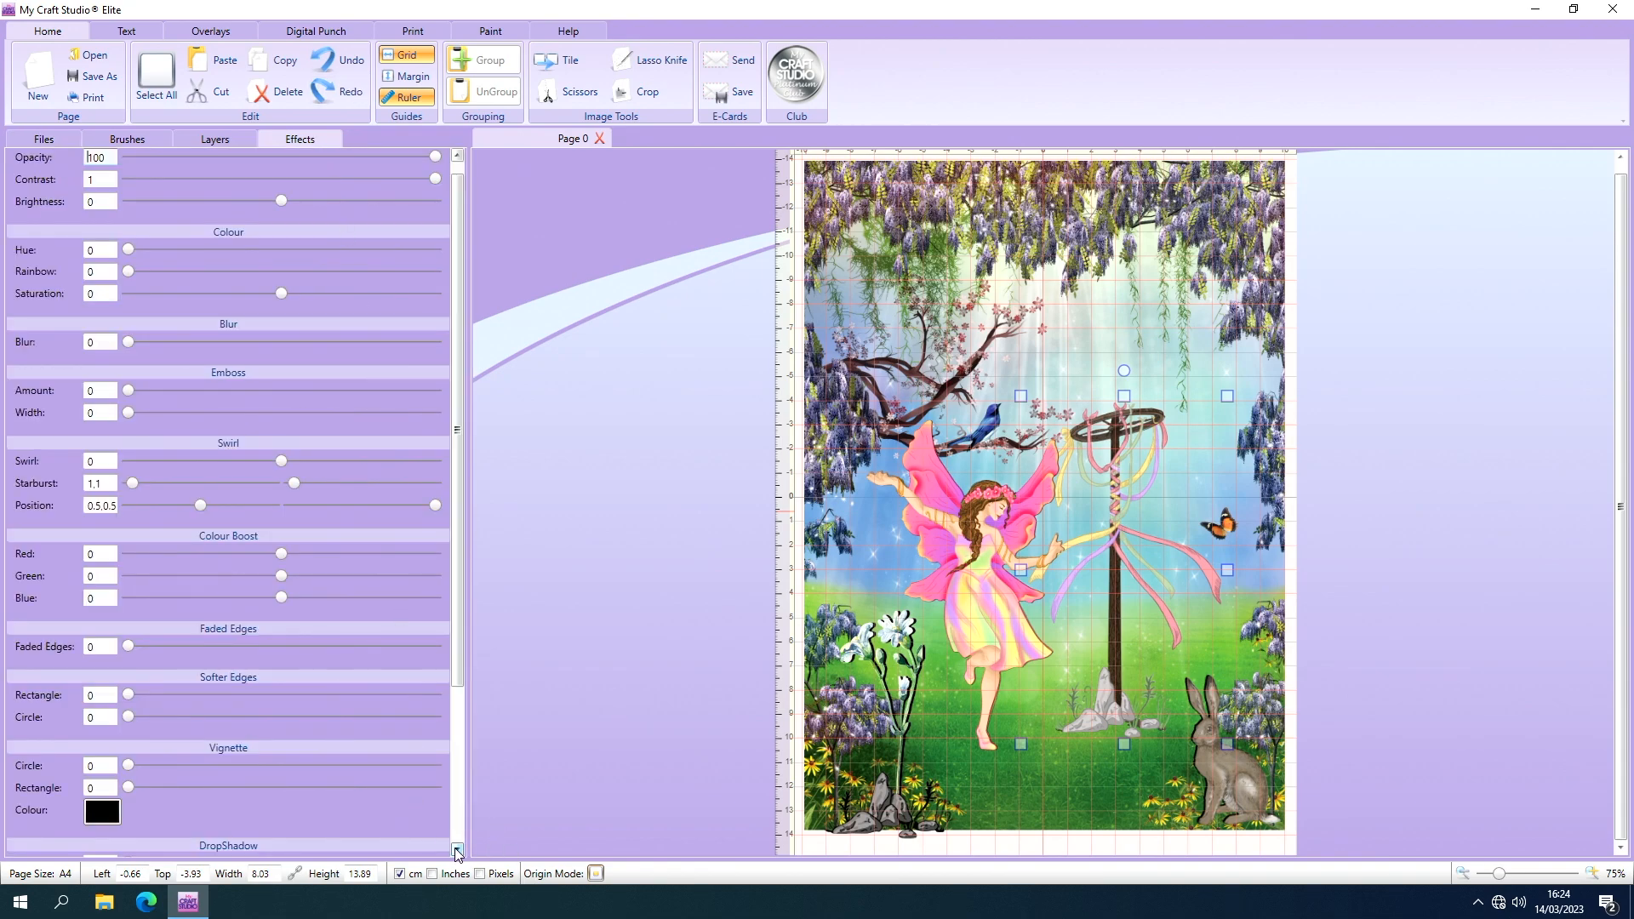
{"action": "scroll", "coordinate": [462, 851], "scroll_direction": "down", "scroll_amount": 5}
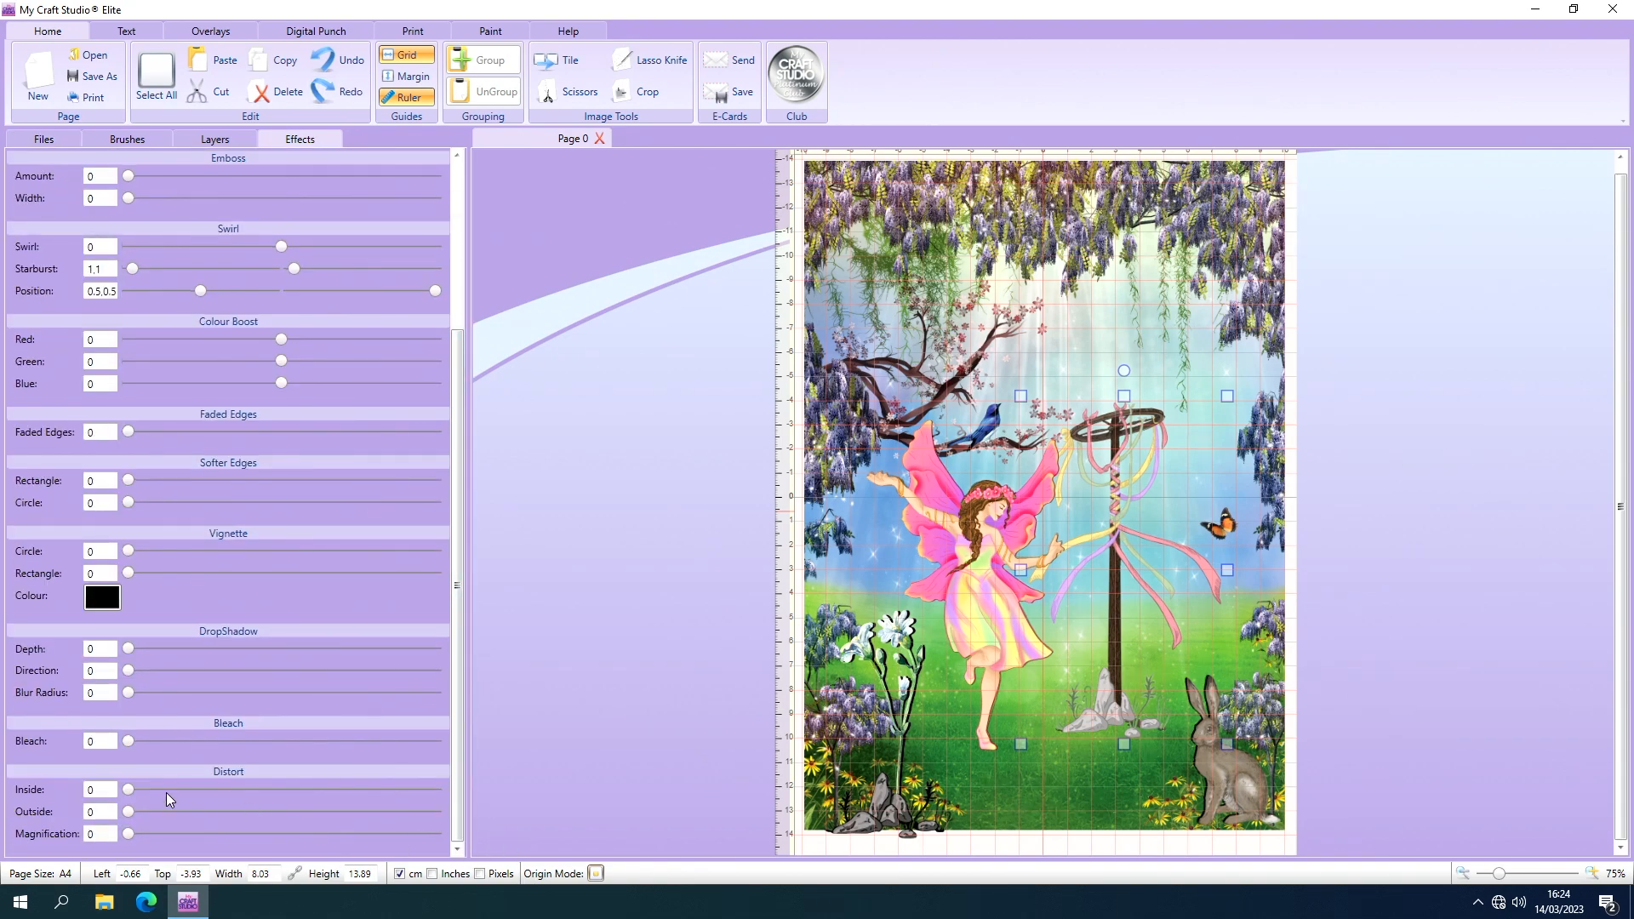
{"action": "left_click_drag", "start_coordinate": [127, 790], "coordinate": [164, 793]}
{"action": "left_click_drag", "start_coordinate": [129, 649], "coordinate": [133, 649]}
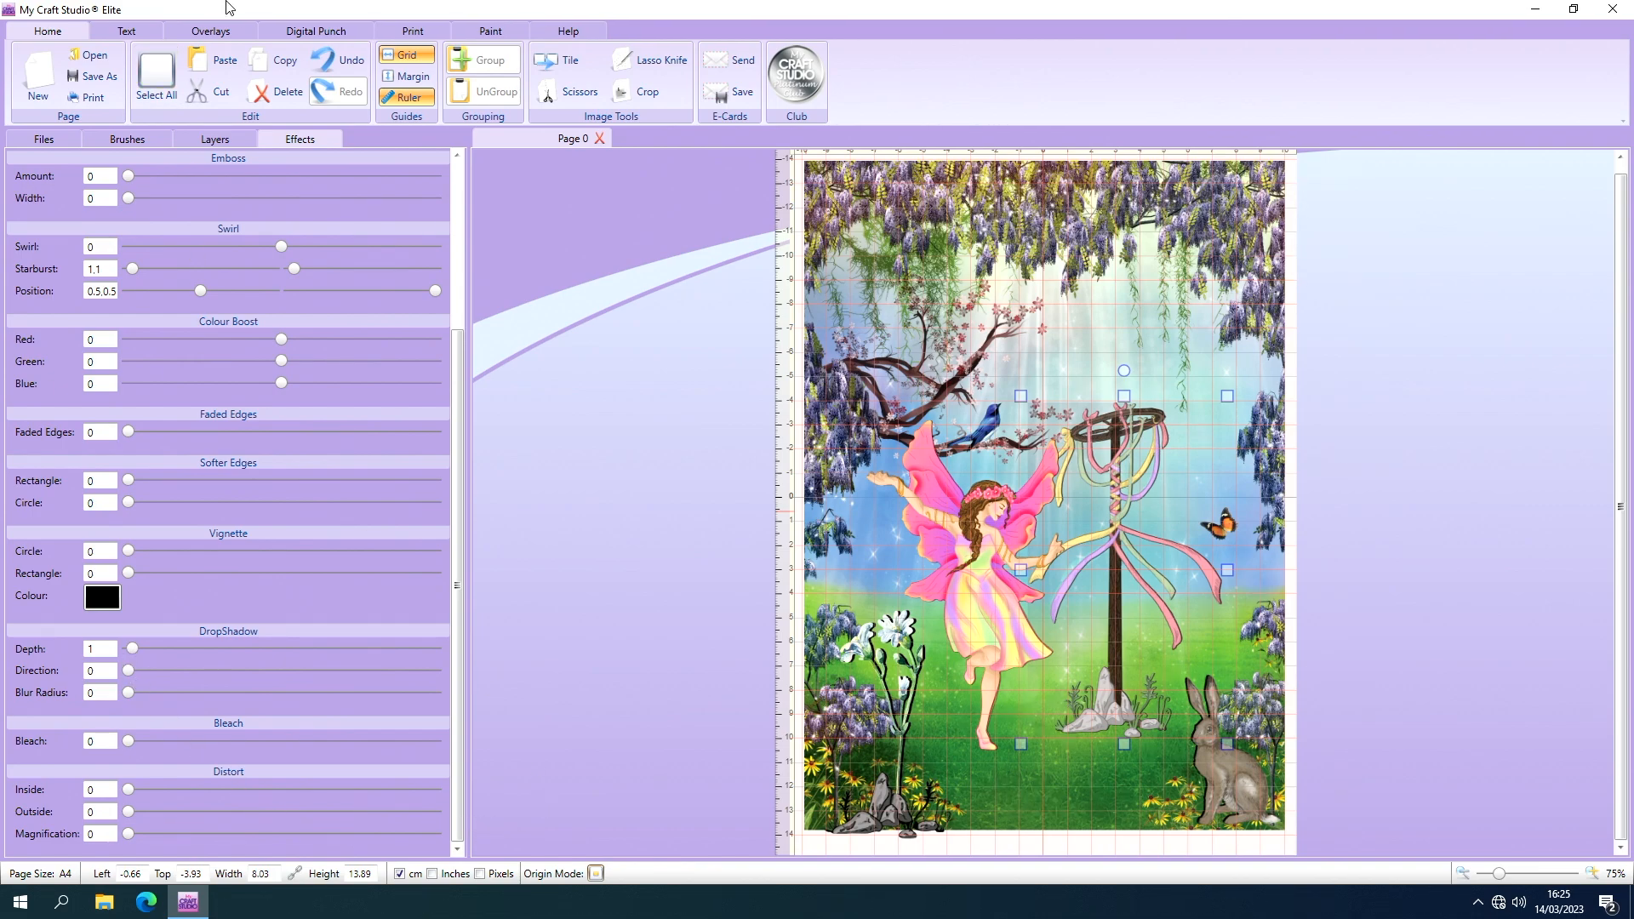
Group everything on the page and shrink the scene to about 9.18 × 12.84 cm in the page's upper-left quarter.
{"action": "left_click", "coordinate": [158, 80]}
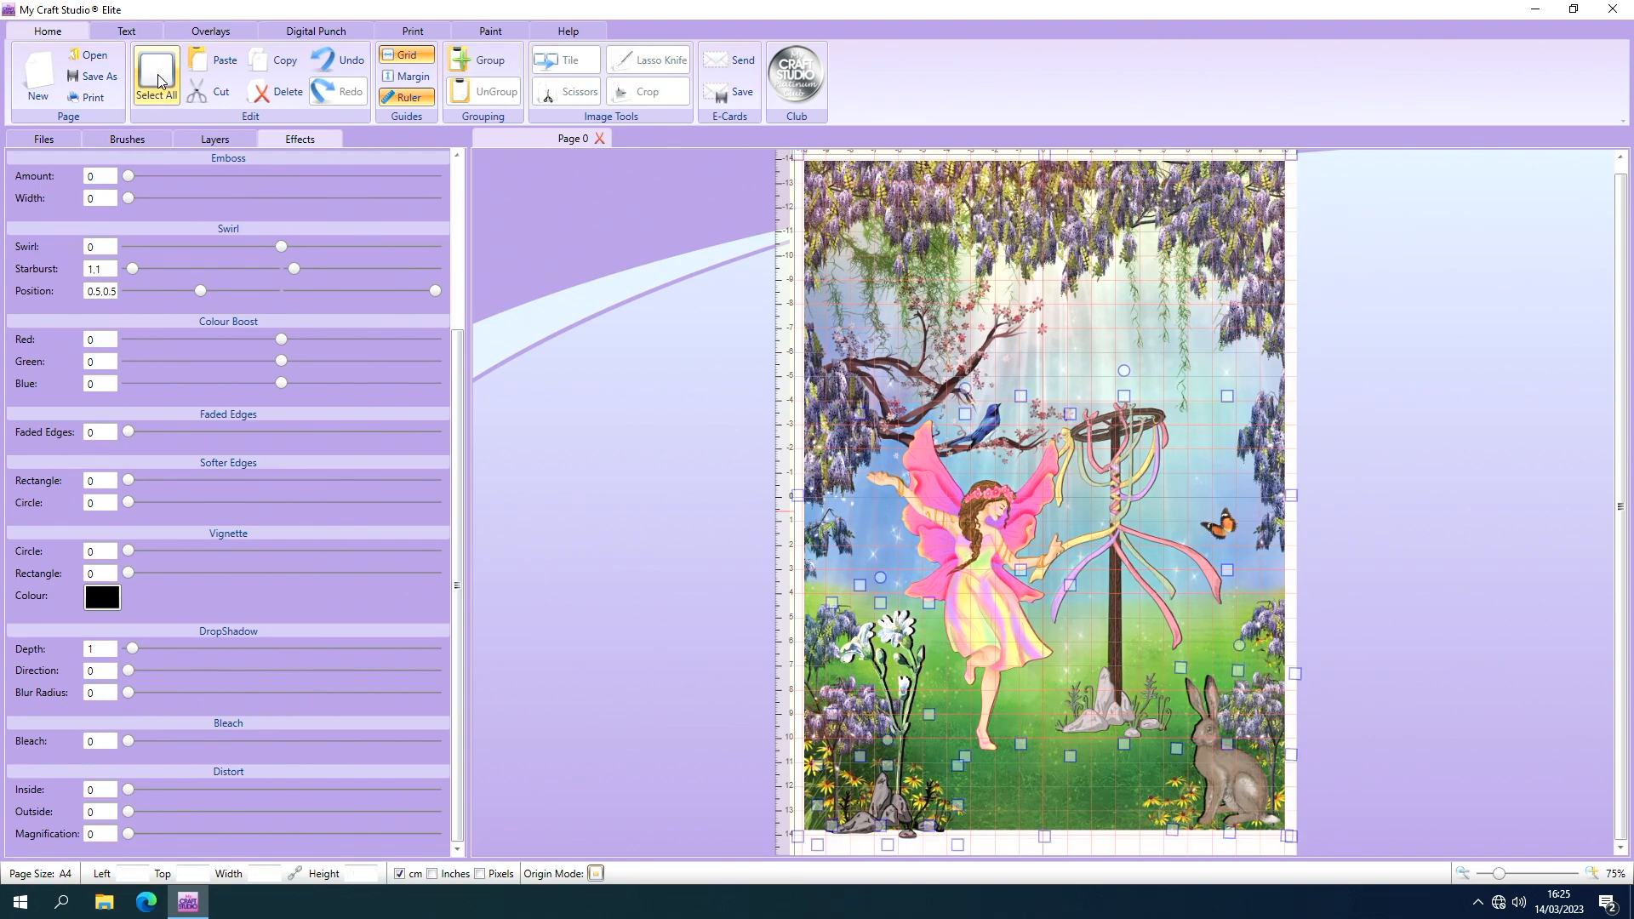
{"action": "left_click", "coordinate": [488, 65]}
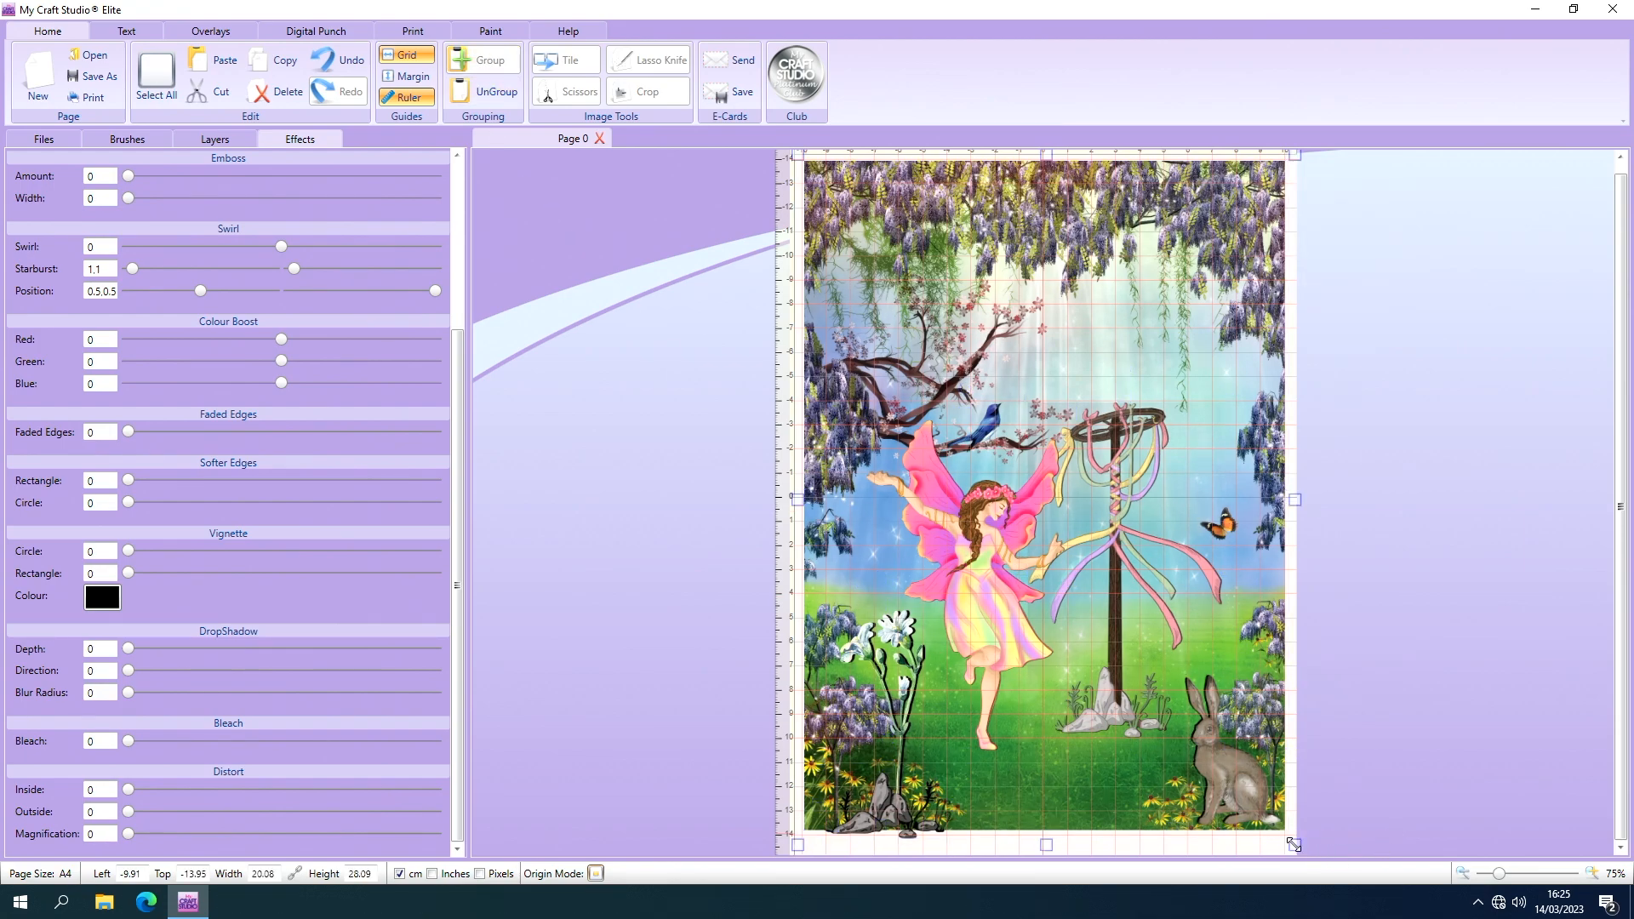
{"action": "left_click_drag", "start_coordinate": [1293, 844], "coordinate": [1027, 562]}
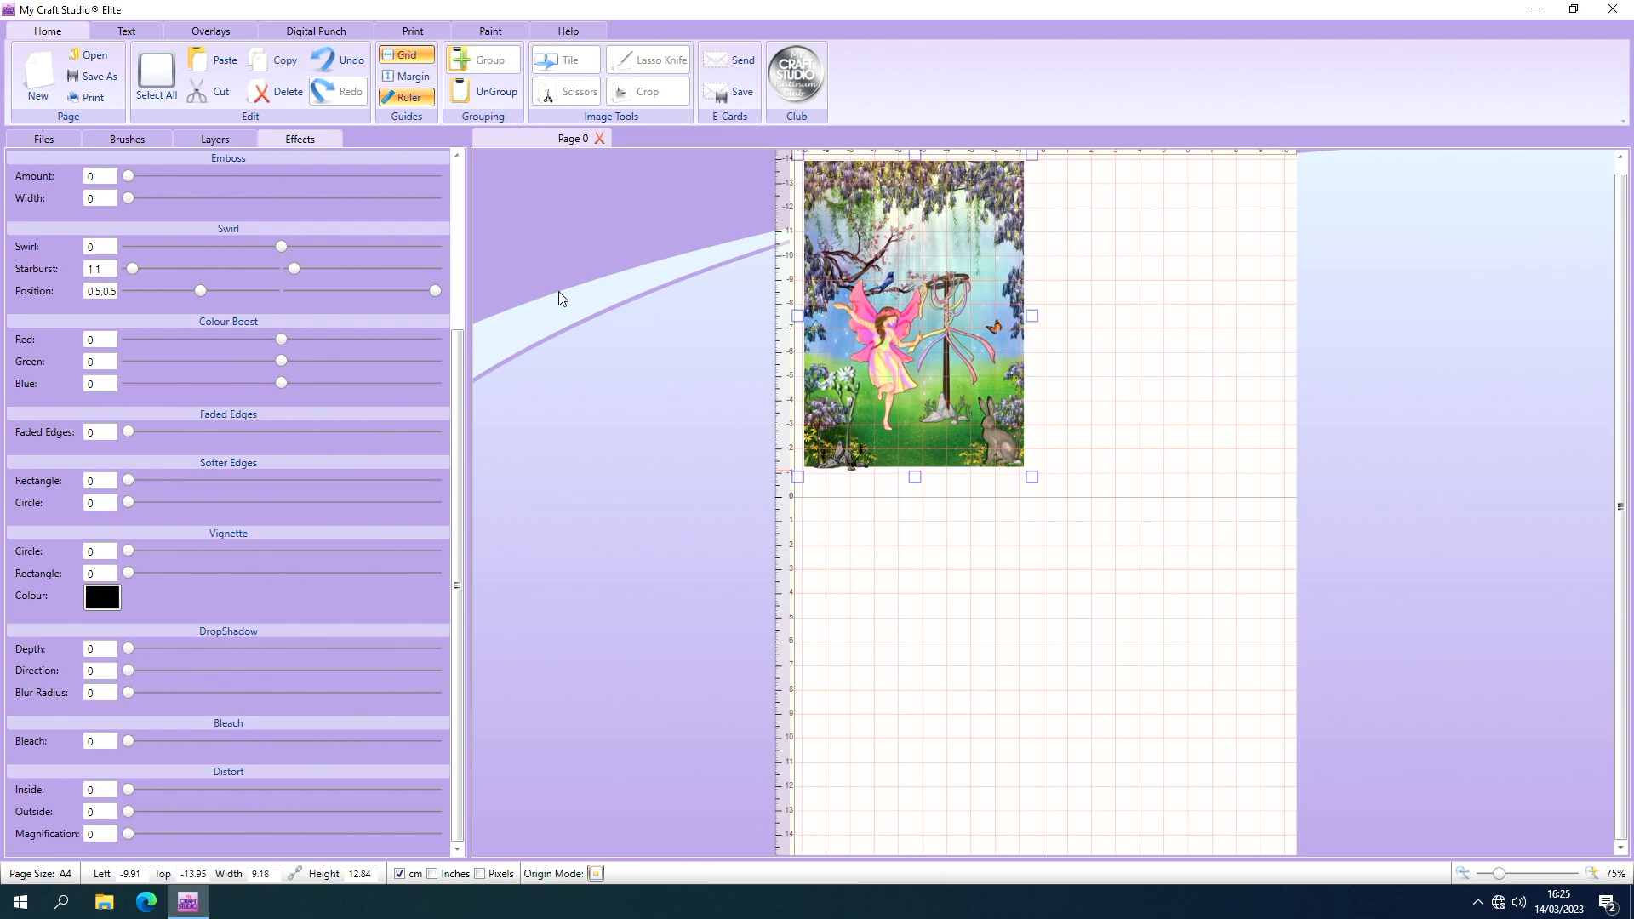
Cut the grouped scene from the page, leaving it on the clipboard.
{"action": "left_click", "coordinate": [1463, 874]}
{"action": "left_click", "coordinate": [1464, 873]}
{"action": "left_click", "coordinate": [1464, 873]}
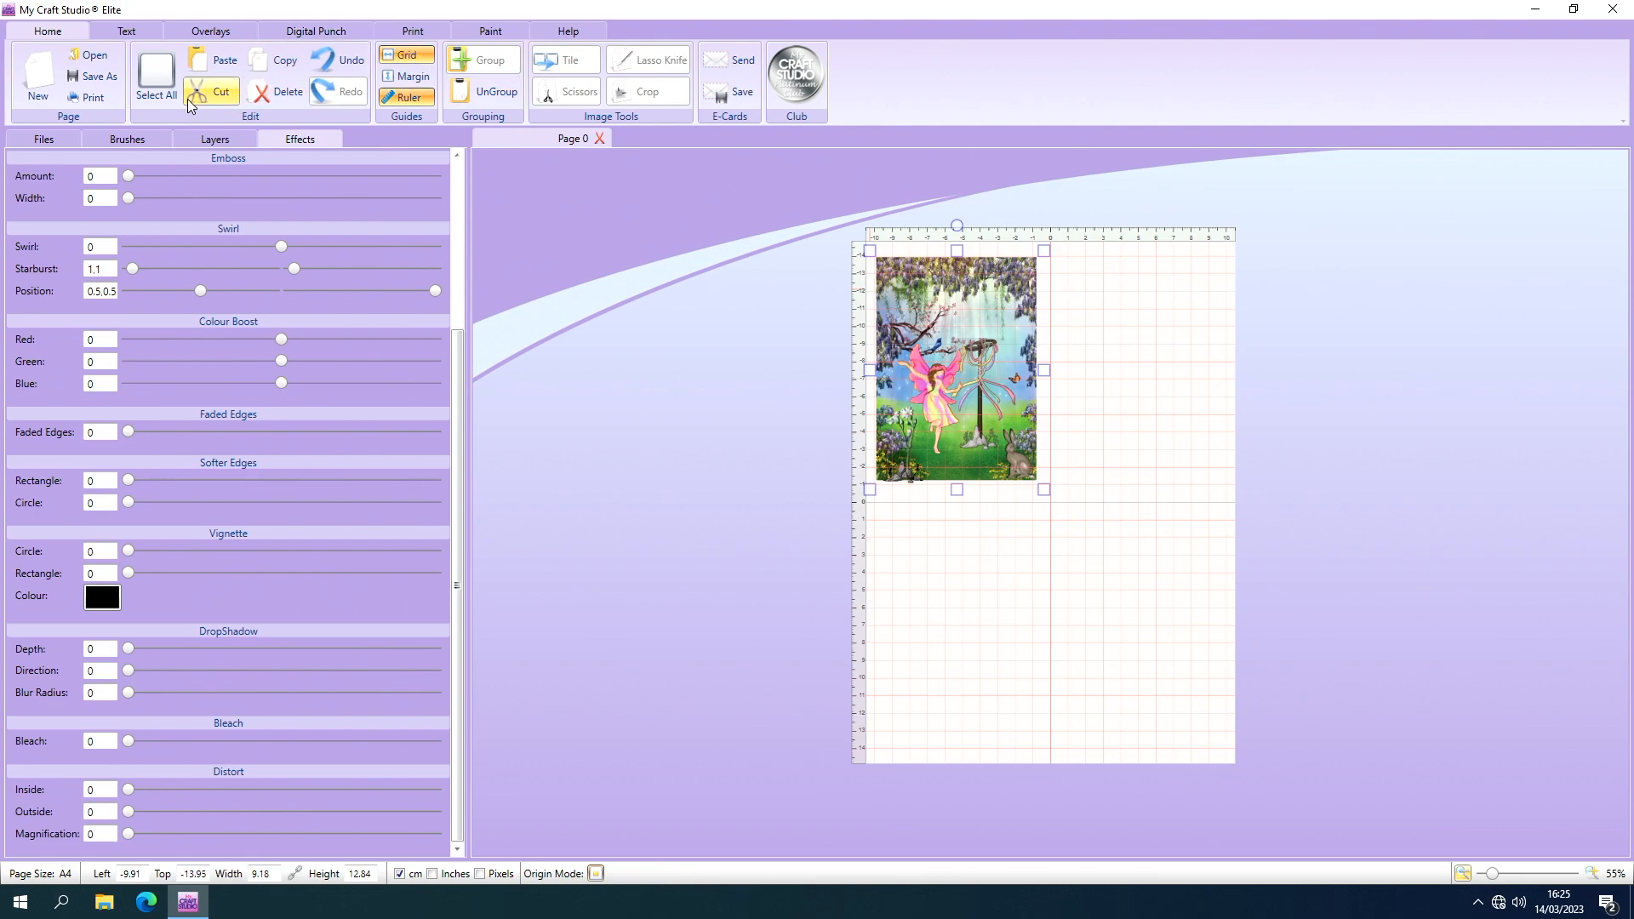
{"action": "left_click", "coordinate": [210, 95]}
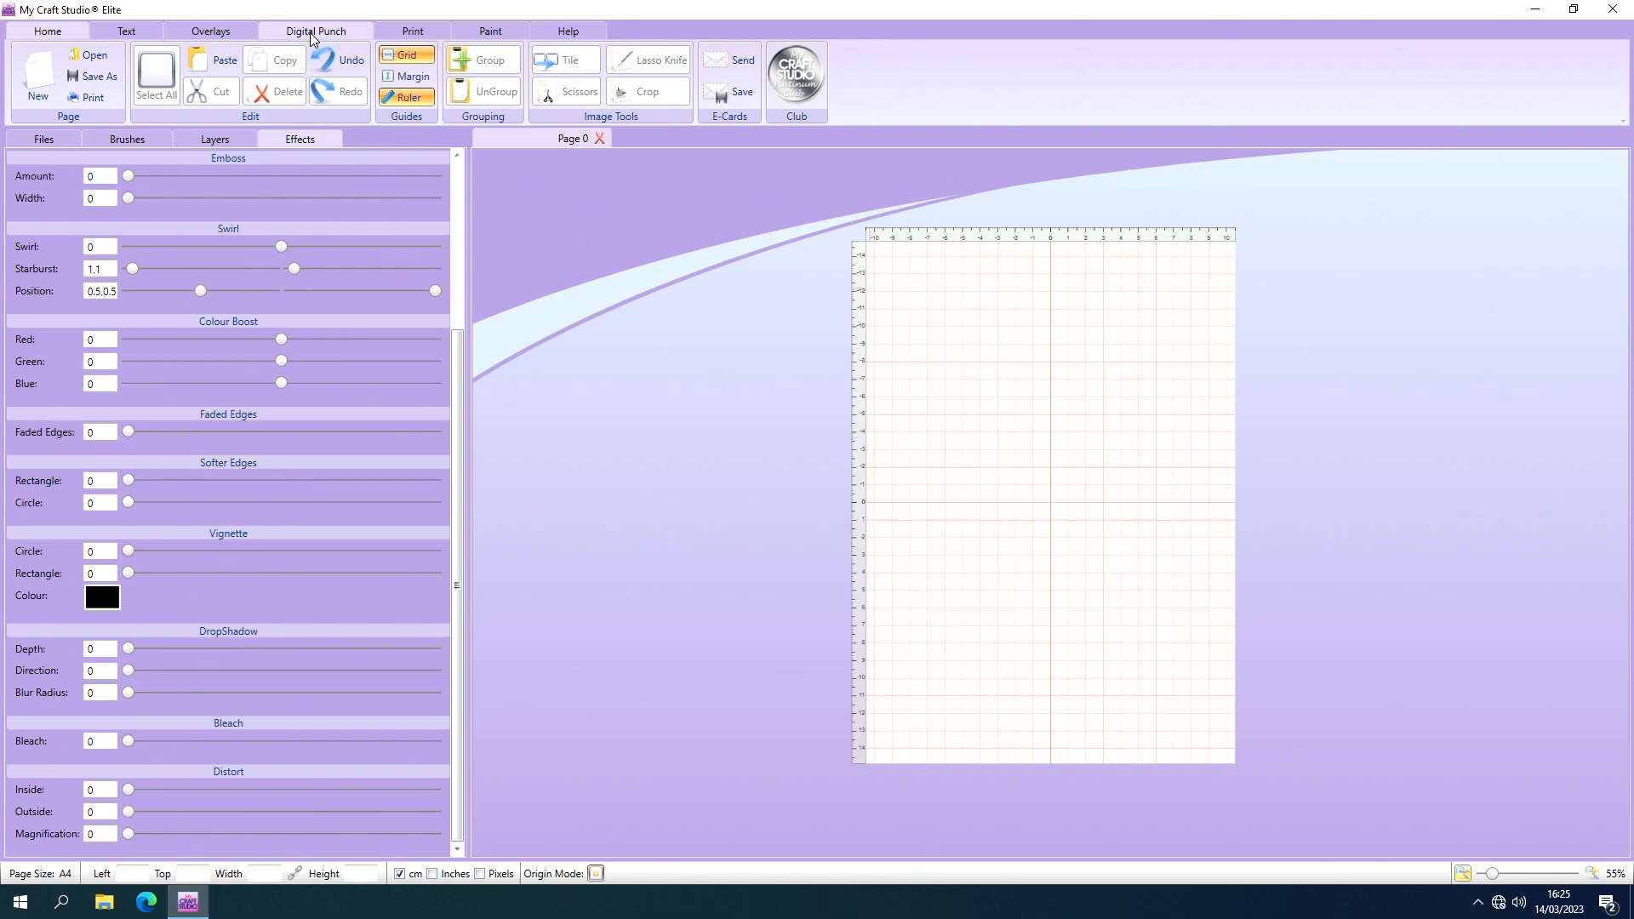
Browse the Word Plaques digital punch designs from Best Wishes through On Your Special Day without choosing one.
{"action": "left_click", "coordinate": [313, 34]}
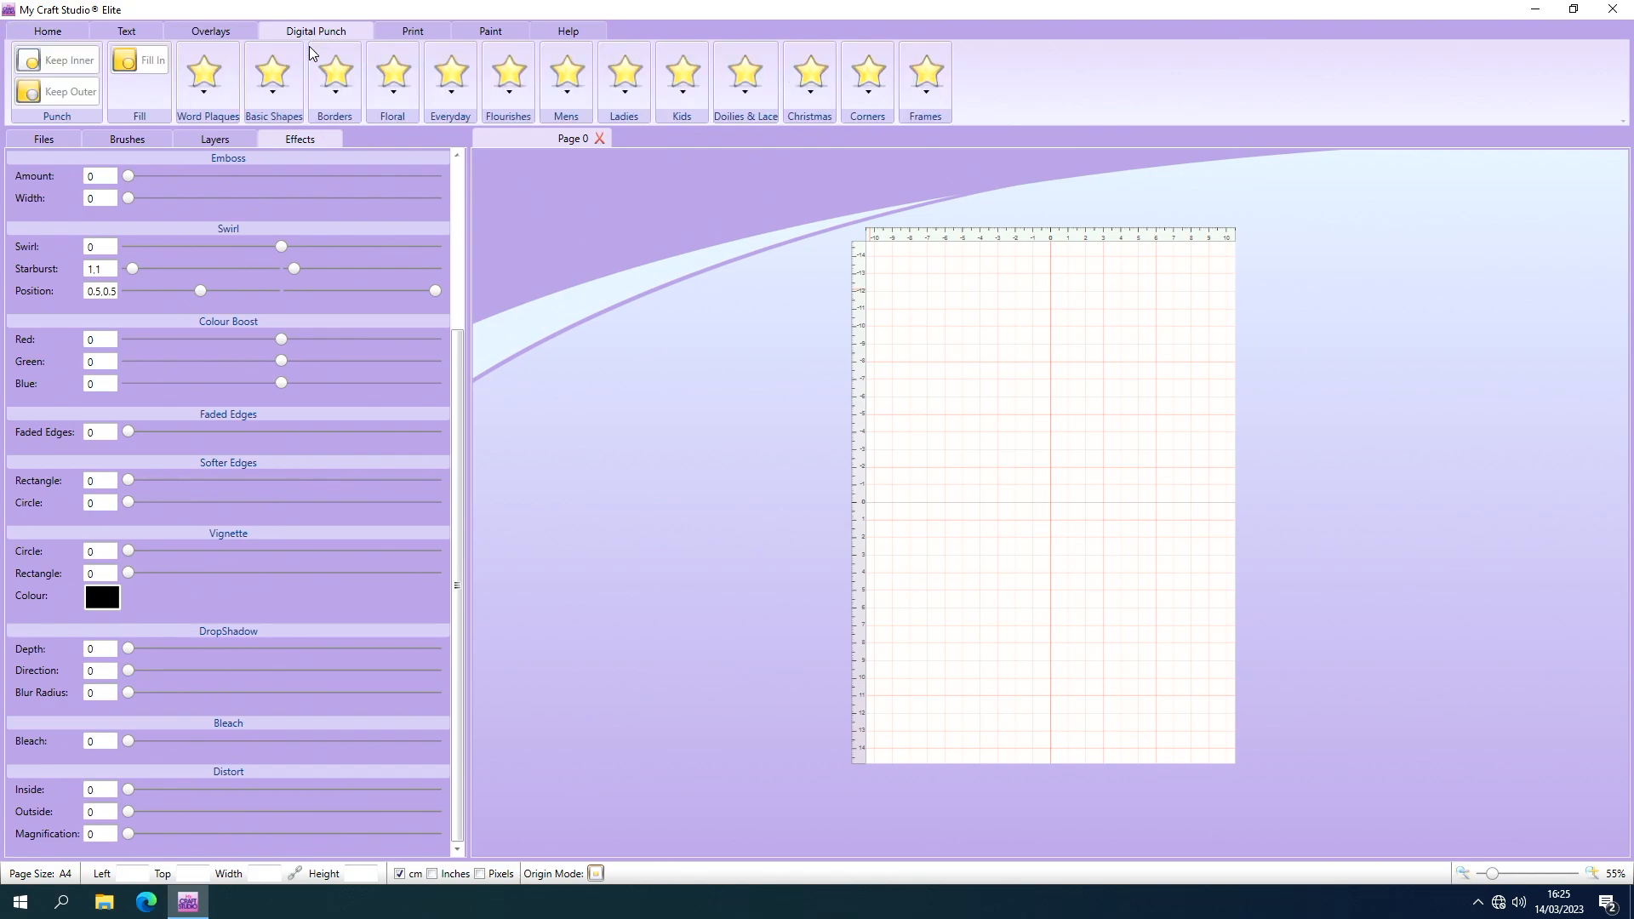
{"action": "left_click", "coordinate": [220, 89]}
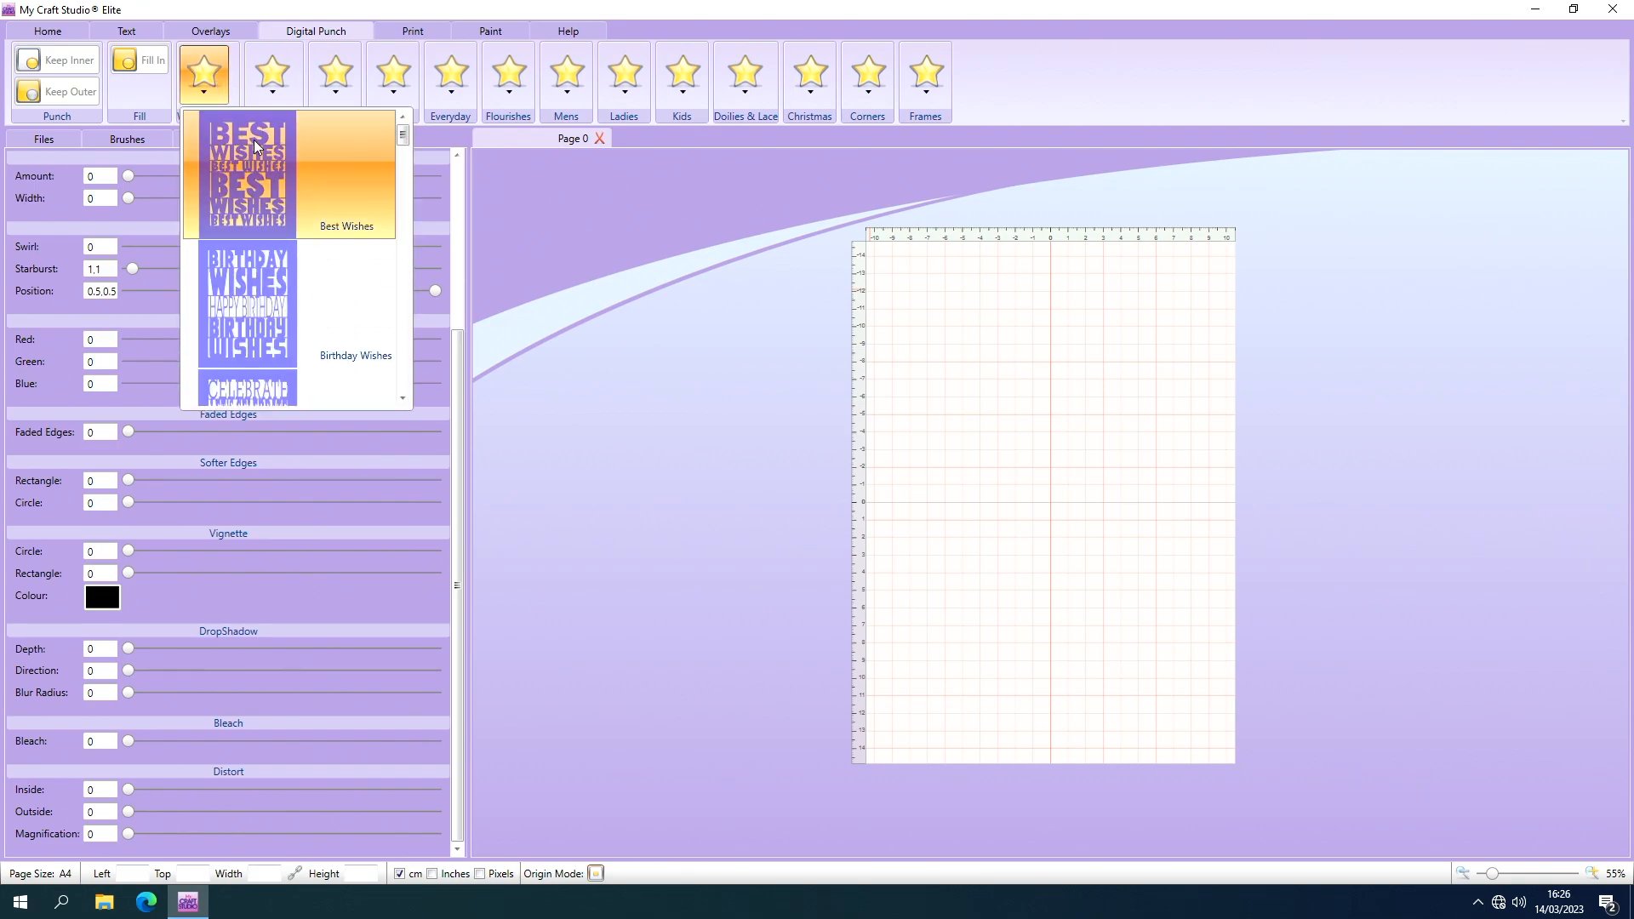
{"action": "left_click", "coordinate": [403, 399]}
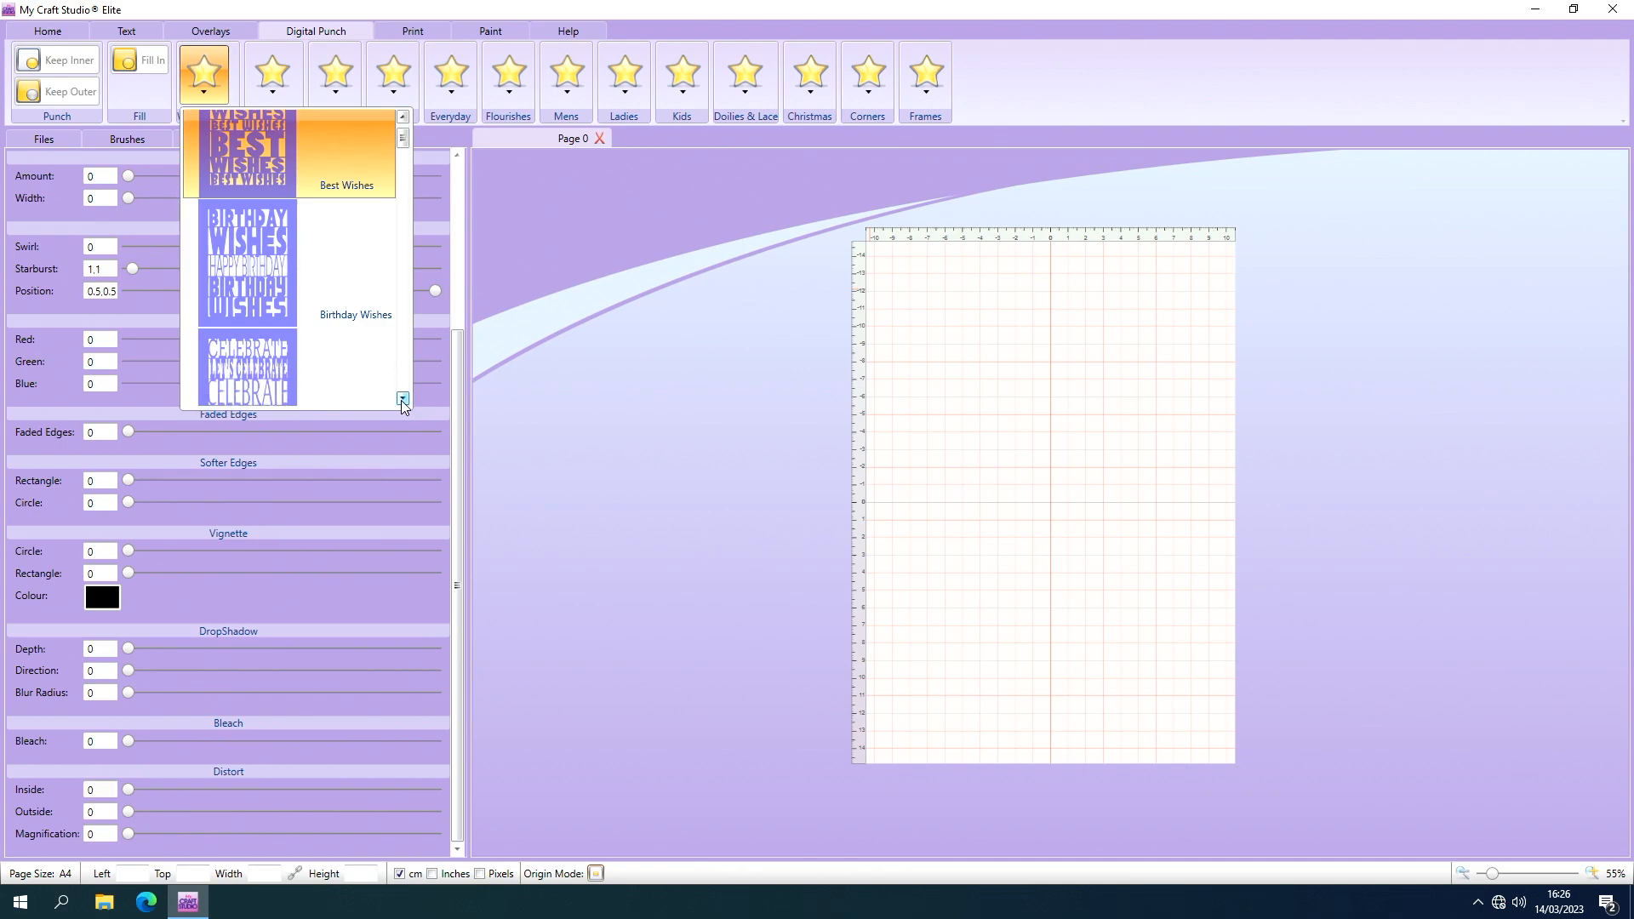
{"action": "left_click", "coordinate": [402, 399]}
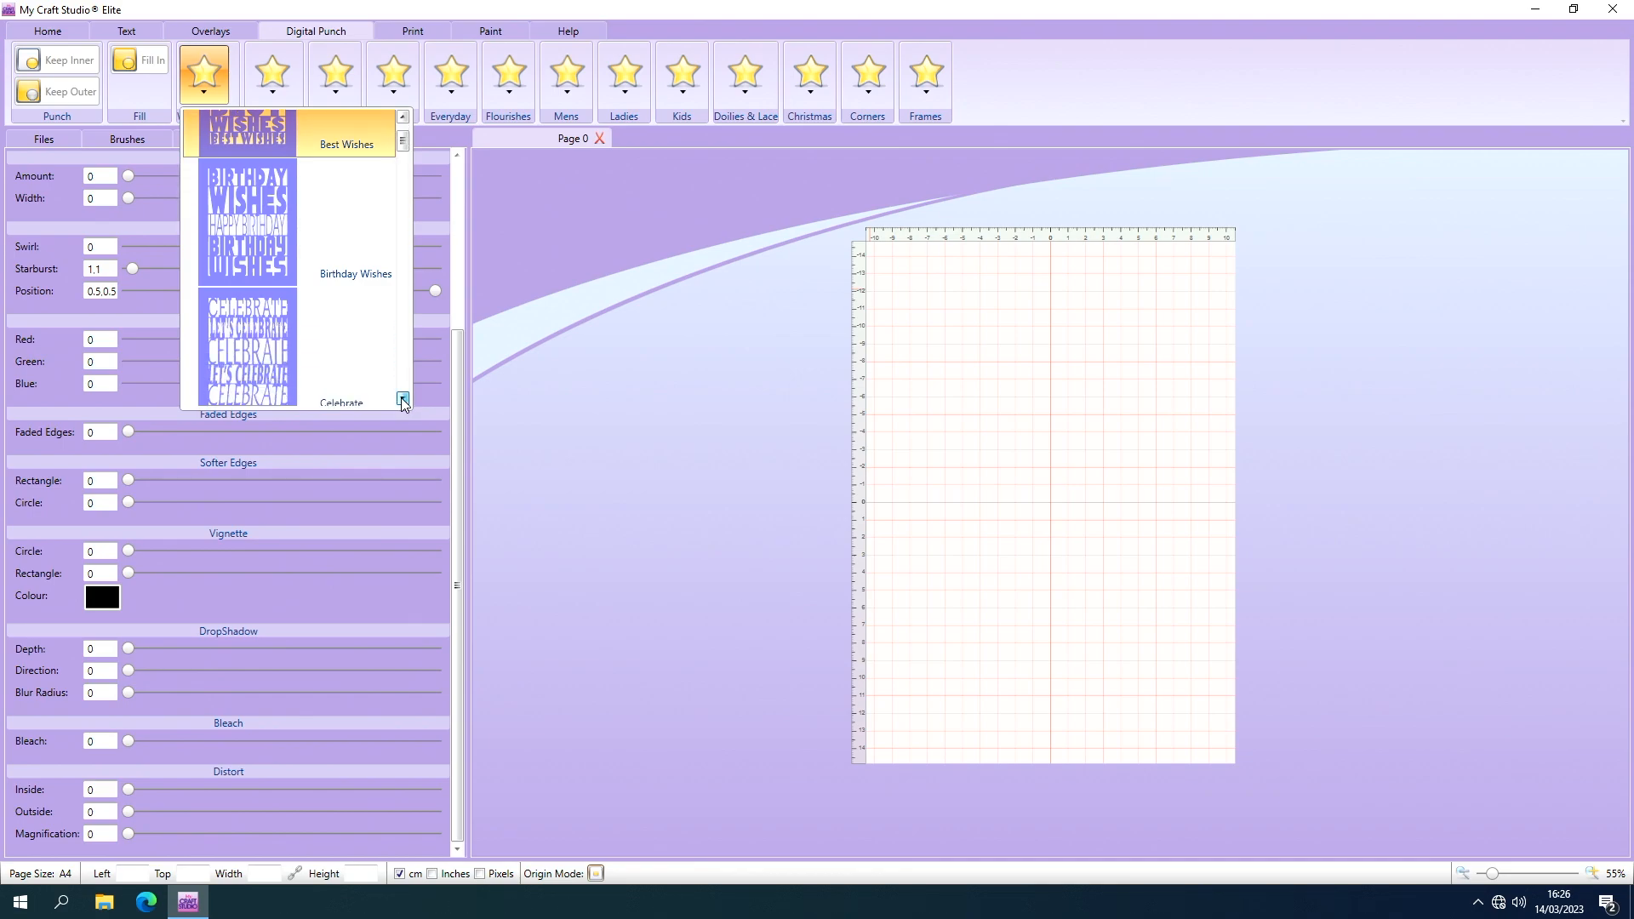
{"action": "left_click", "coordinate": [402, 399]}
{"action": "left_click", "coordinate": [403, 400]}
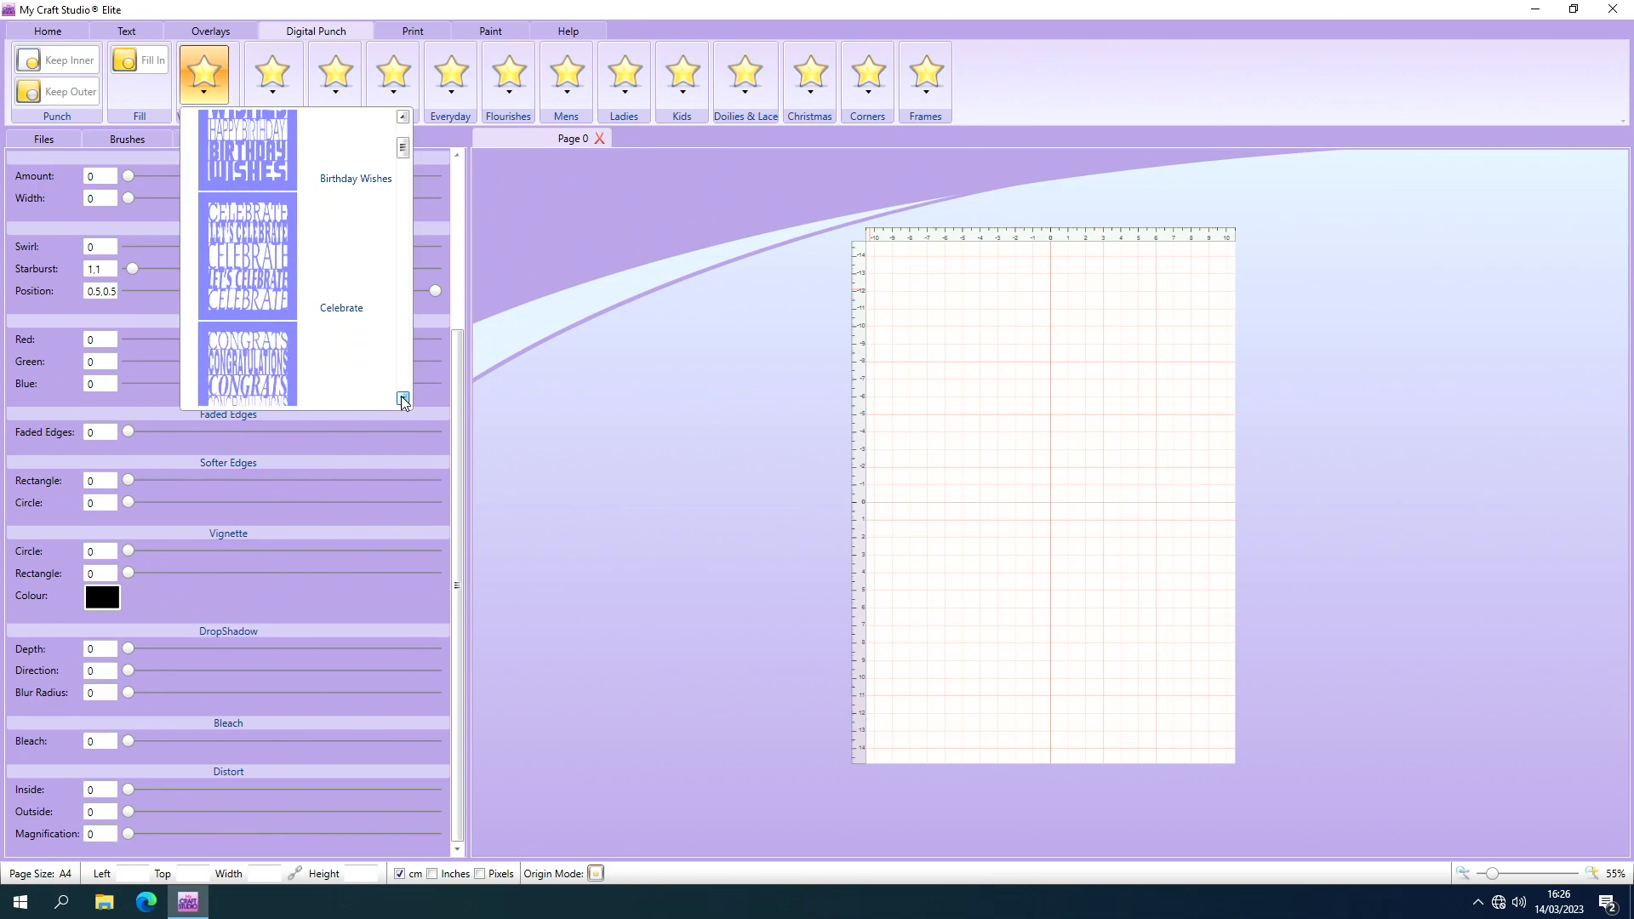
{"action": "left_click", "coordinate": [402, 399]}
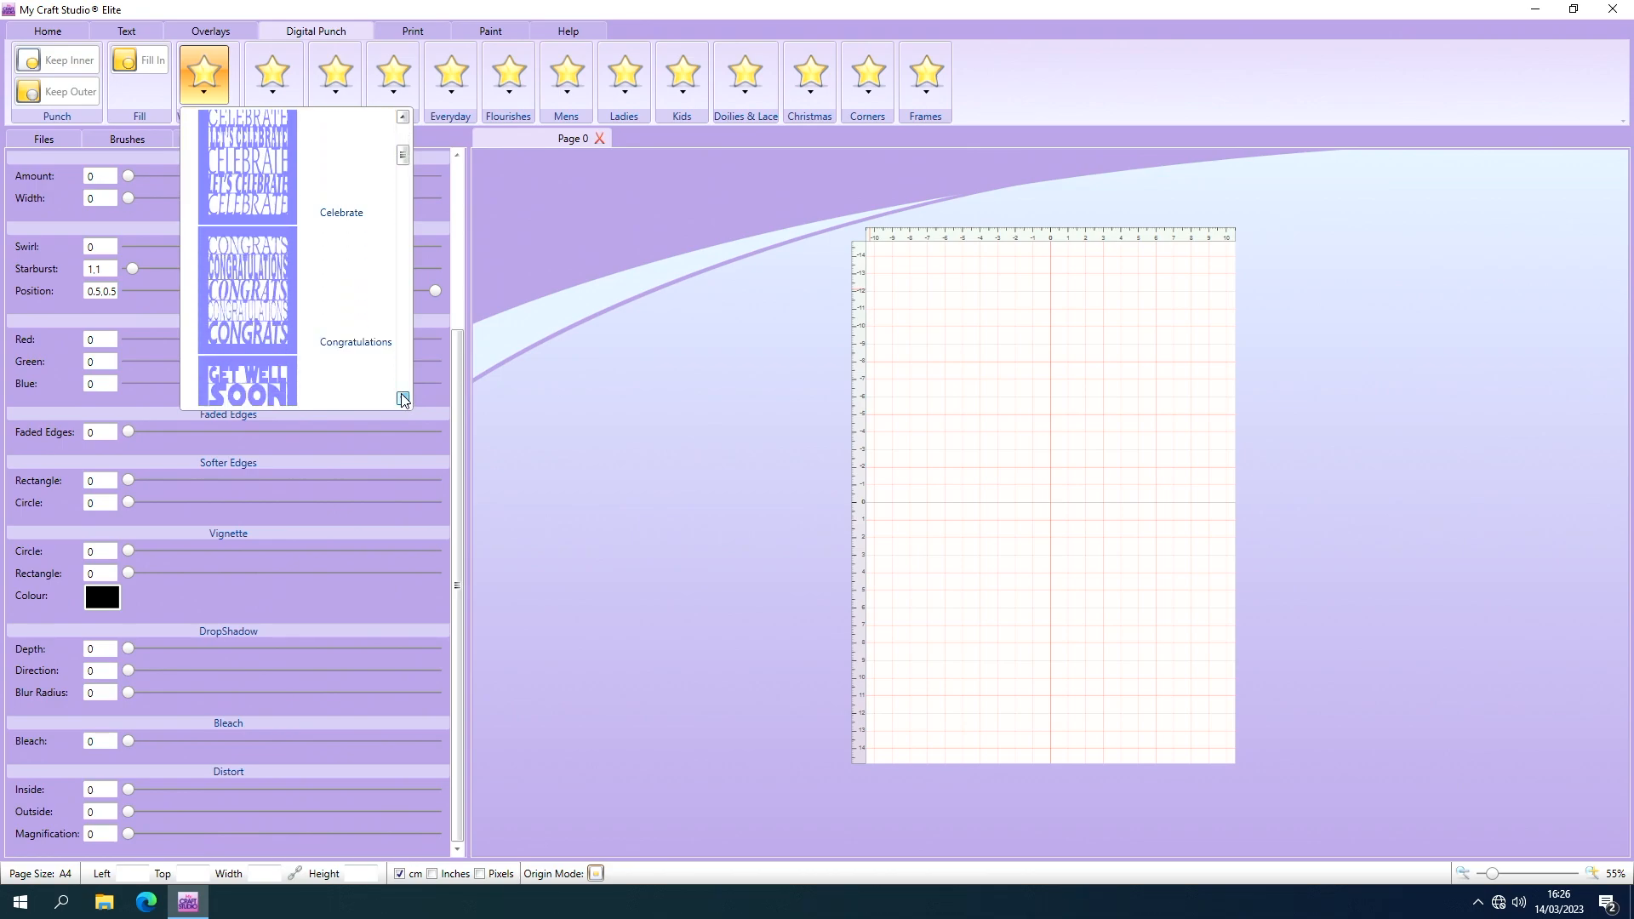
{"action": "left_click", "coordinate": [403, 400]}
{"action": "left_click", "coordinate": [403, 399]}
{"action": "left_click", "coordinate": [403, 399]}
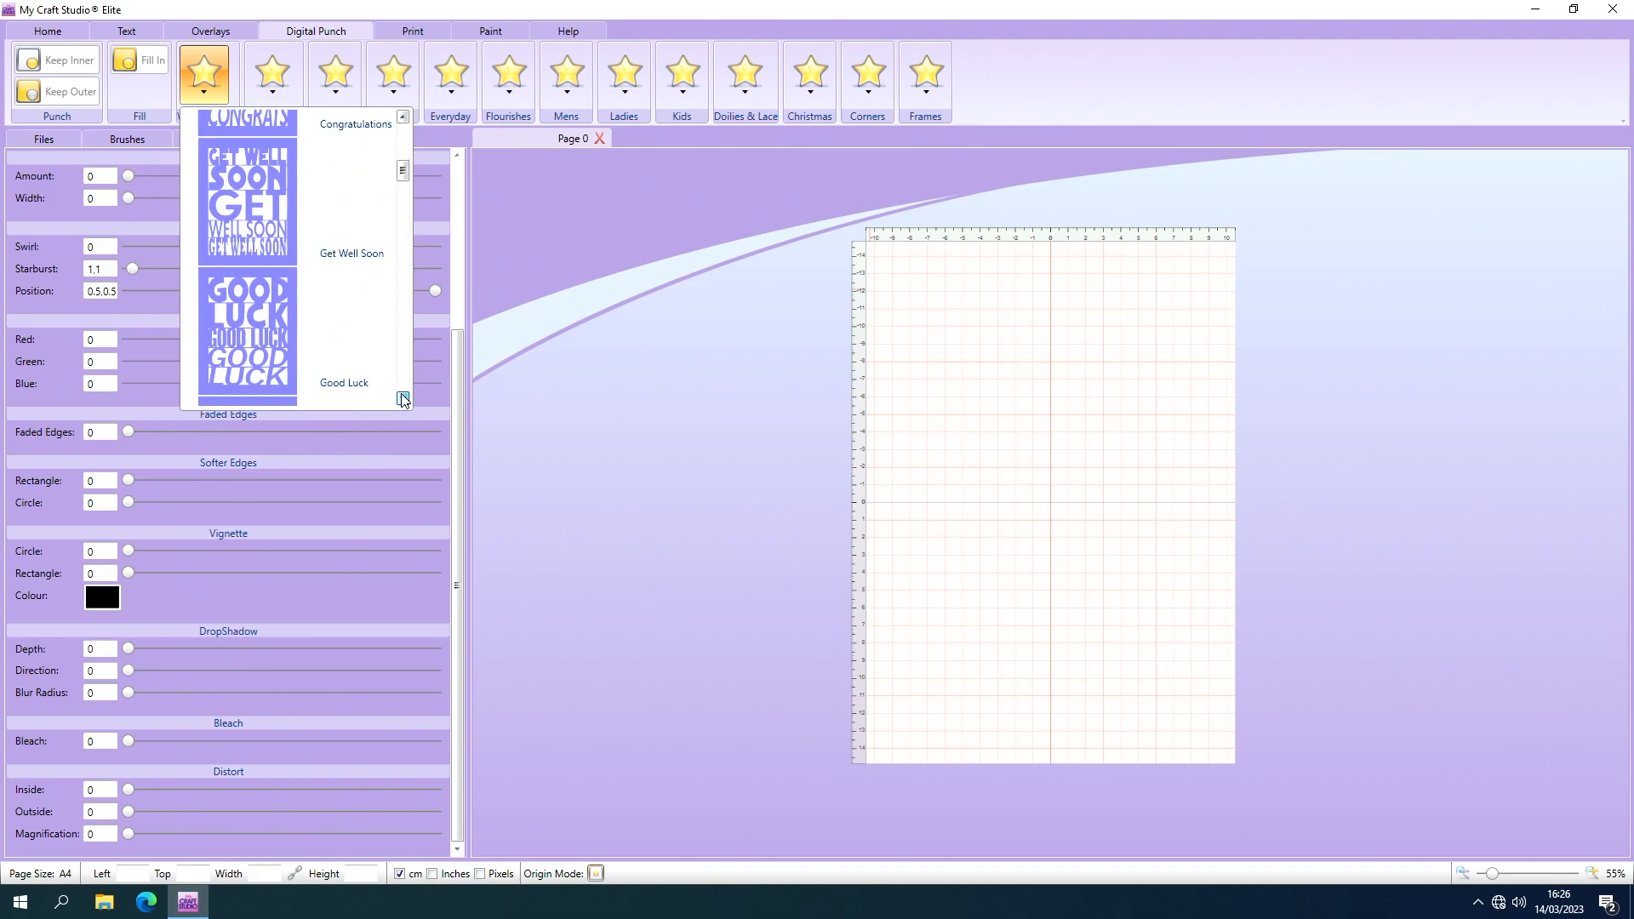
{"action": "left_click", "coordinate": [403, 399]}
{"action": "left_click", "coordinate": [403, 399]}
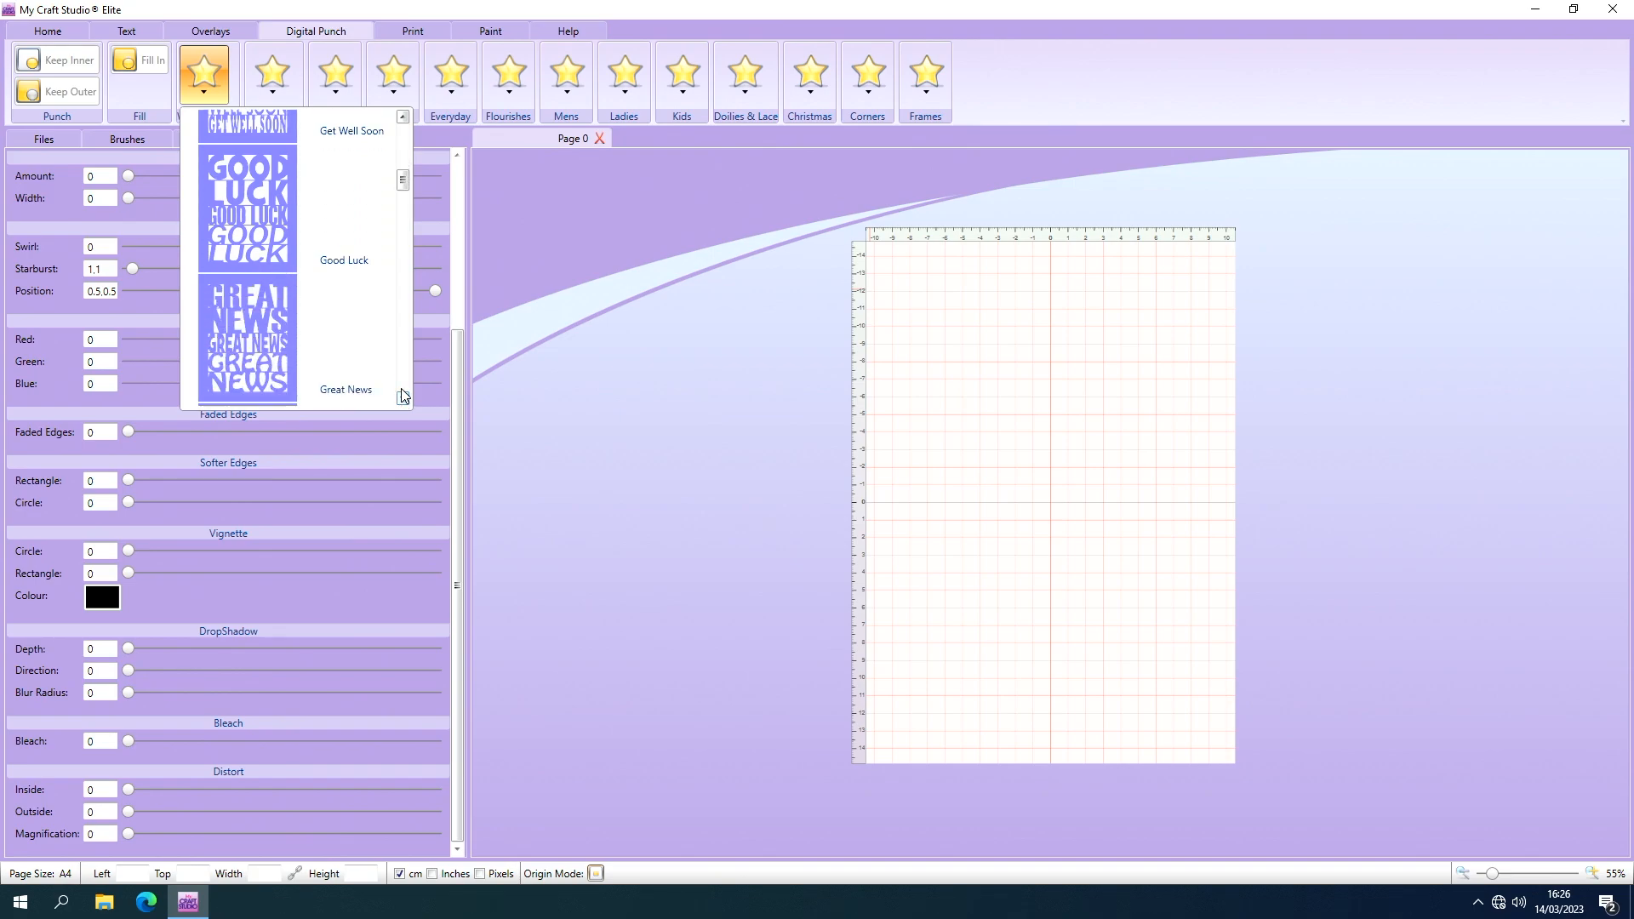
{"action": "left_click", "coordinate": [403, 399]}
{"action": "left_click", "coordinate": [403, 399]}
{"action": "left_click", "coordinate": [402, 399]}
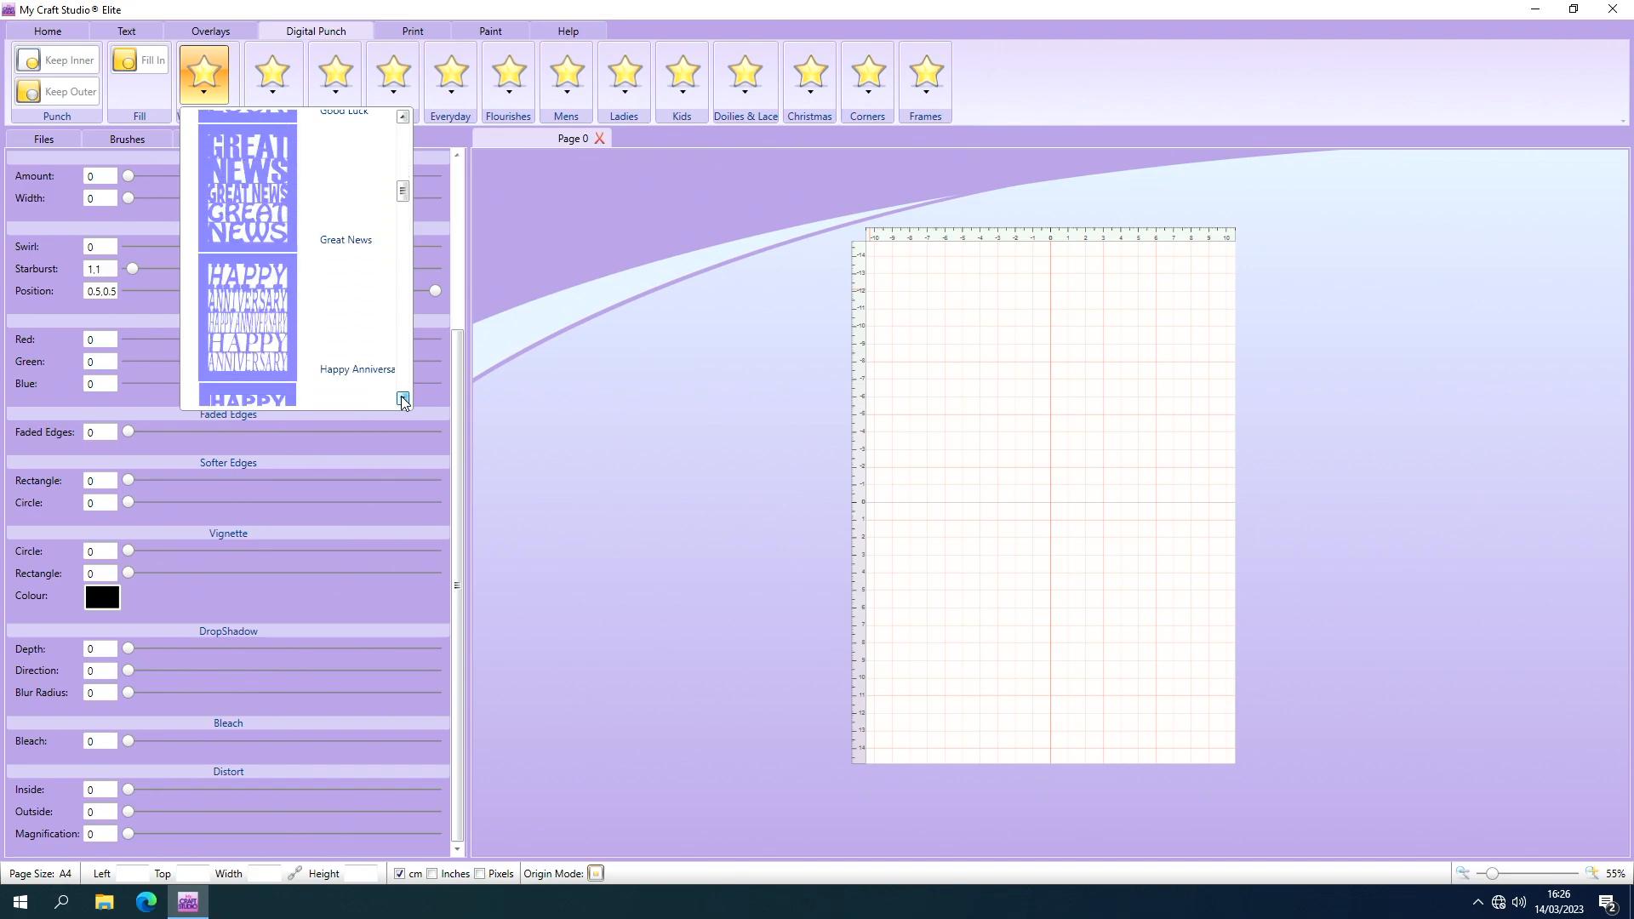
{"action": "left_click", "coordinate": [402, 399]}
{"action": "left_click", "coordinate": [402, 399]}
{"action": "left_click", "coordinate": [403, 399]}
{"action": "left_click", "coordinate": [402, 399]}
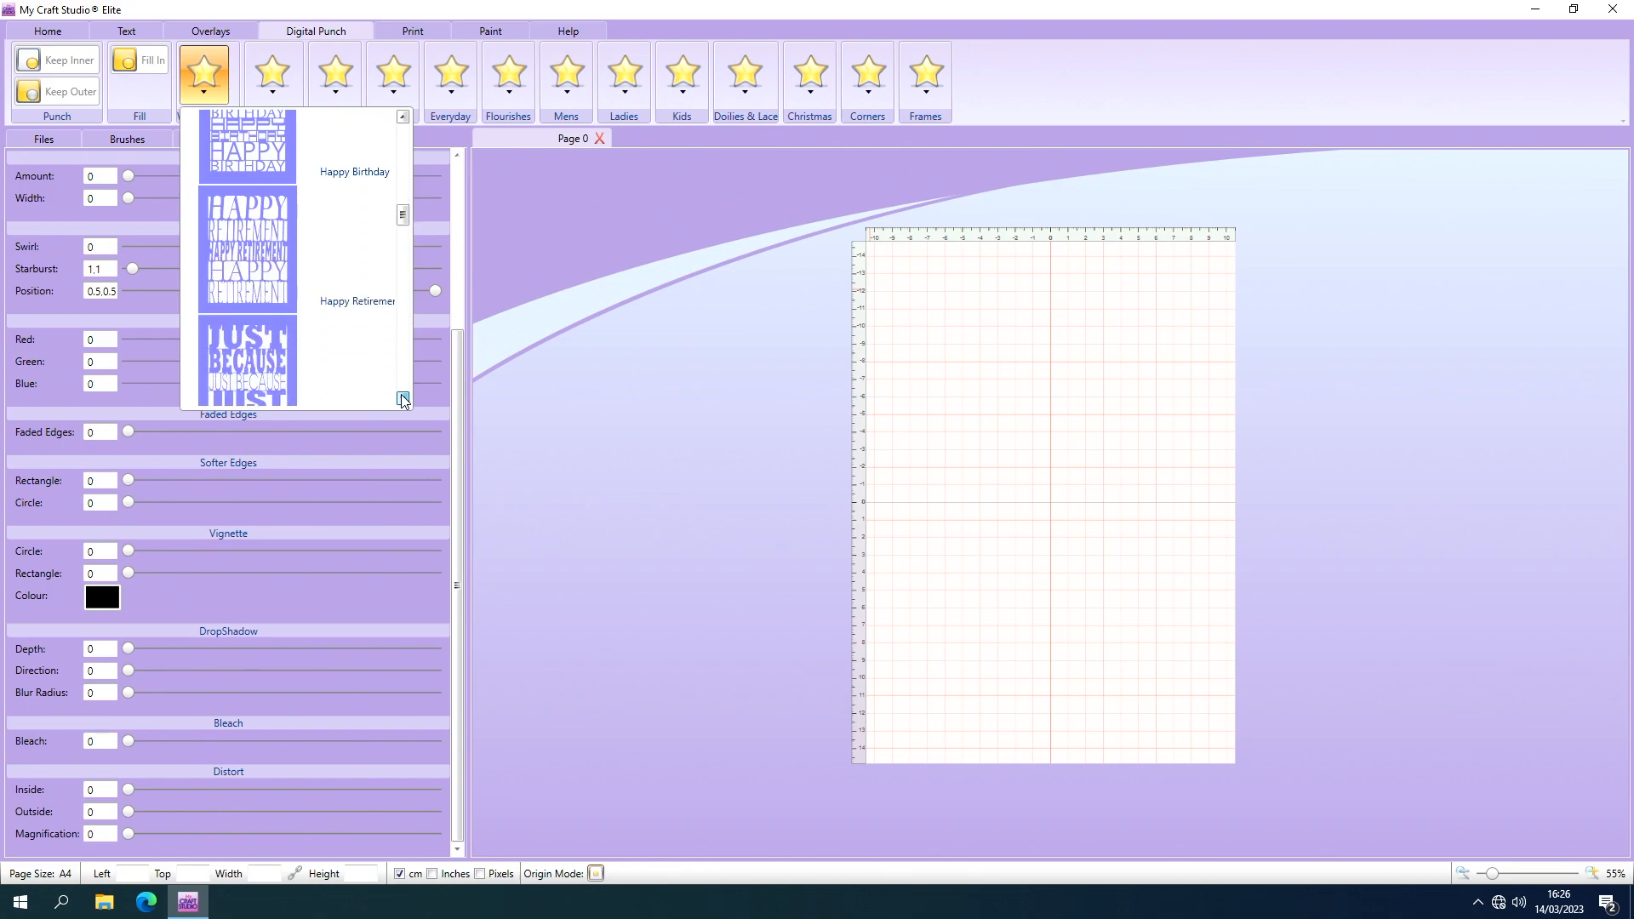
{"action": "left_click", "coordinate": [402, 399]}
{"action": "left_click", "coordinate": [403, 399]}
{"action": "left_click", "coordinate": [403, 399]}
{"action": "left_click", "coordinate": [403, 399]}
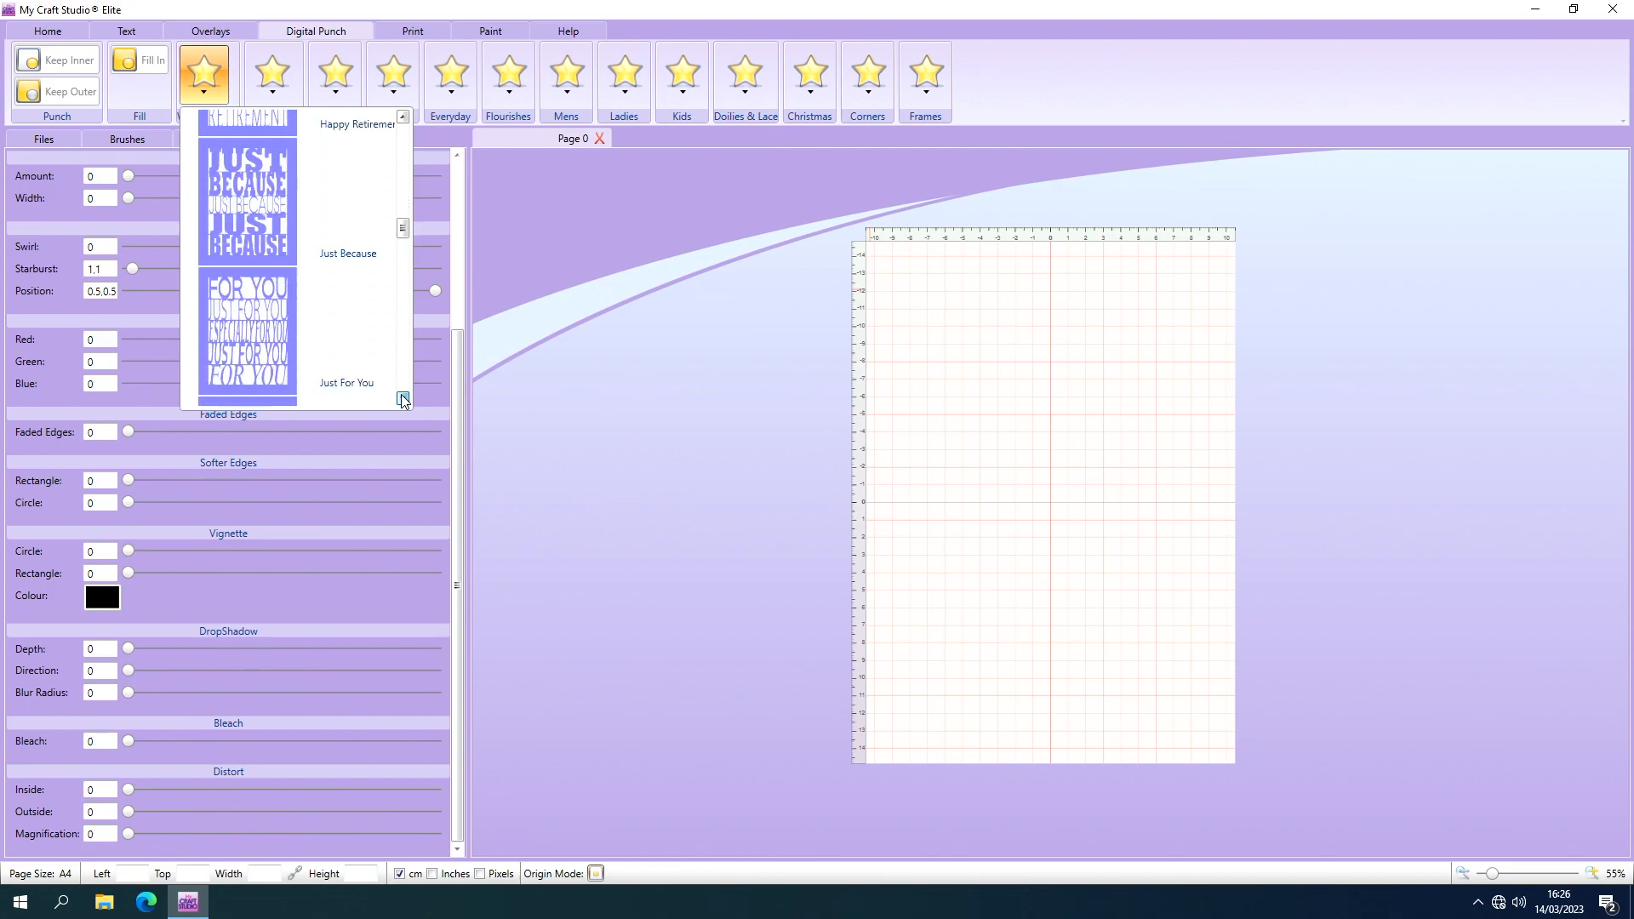
{"action": "left_click", "coordinate": [403, 399]}
{"action": "left_click", "coordinate": [402, 399]}
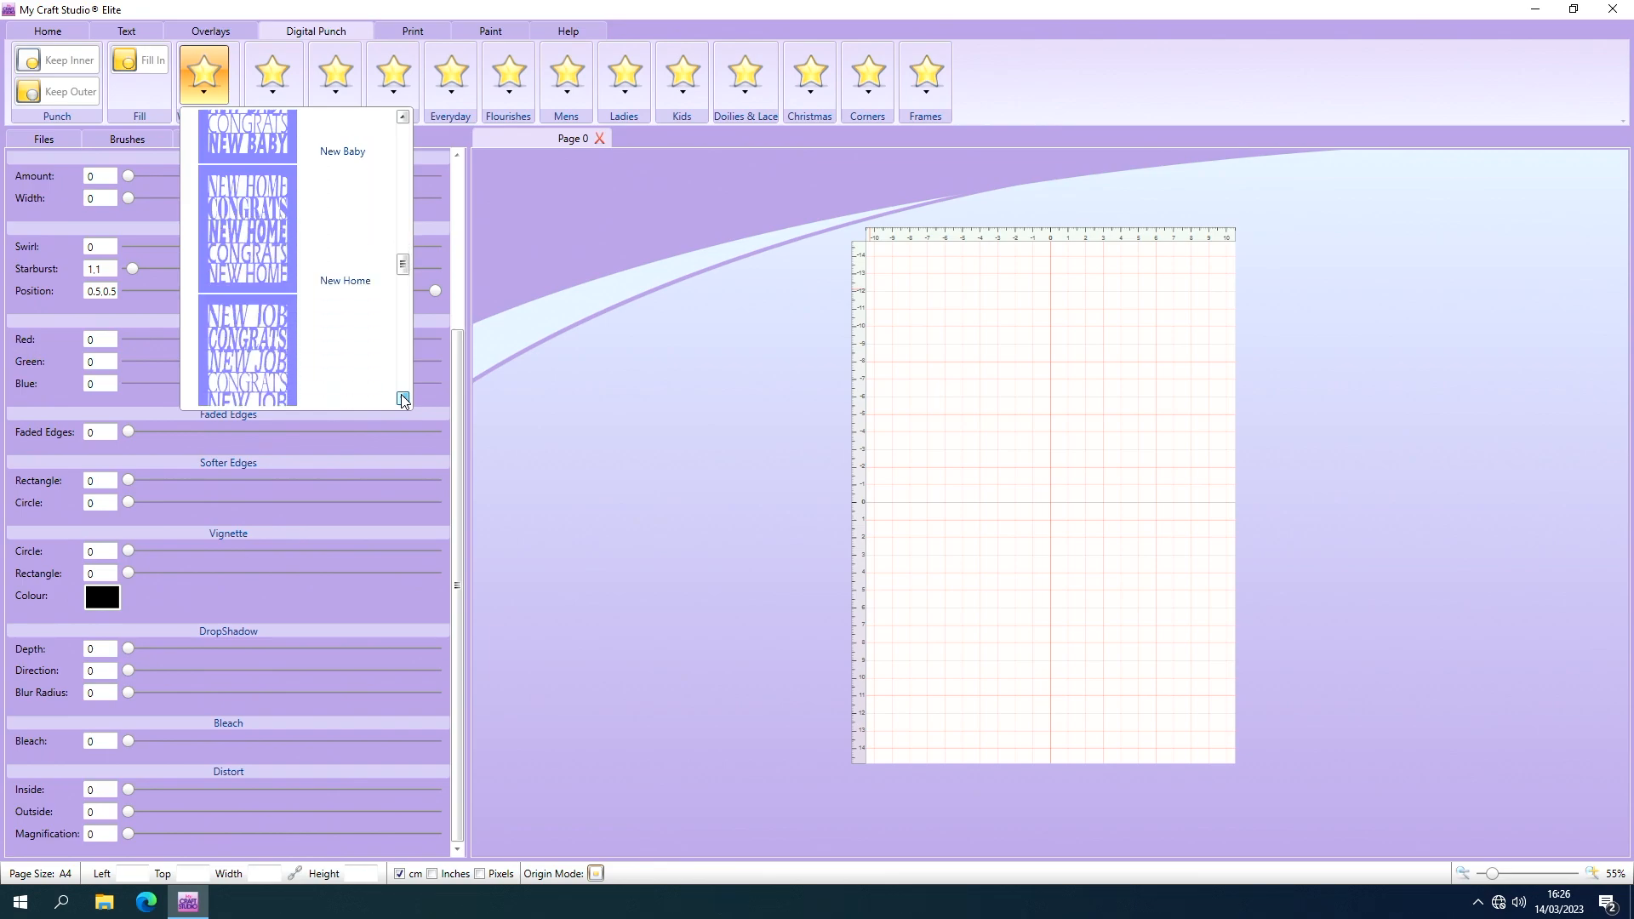
{"action": "left_click", "coordinate": [402, 399]}
{"action": "left_click", "coordinate": [403, 399]}
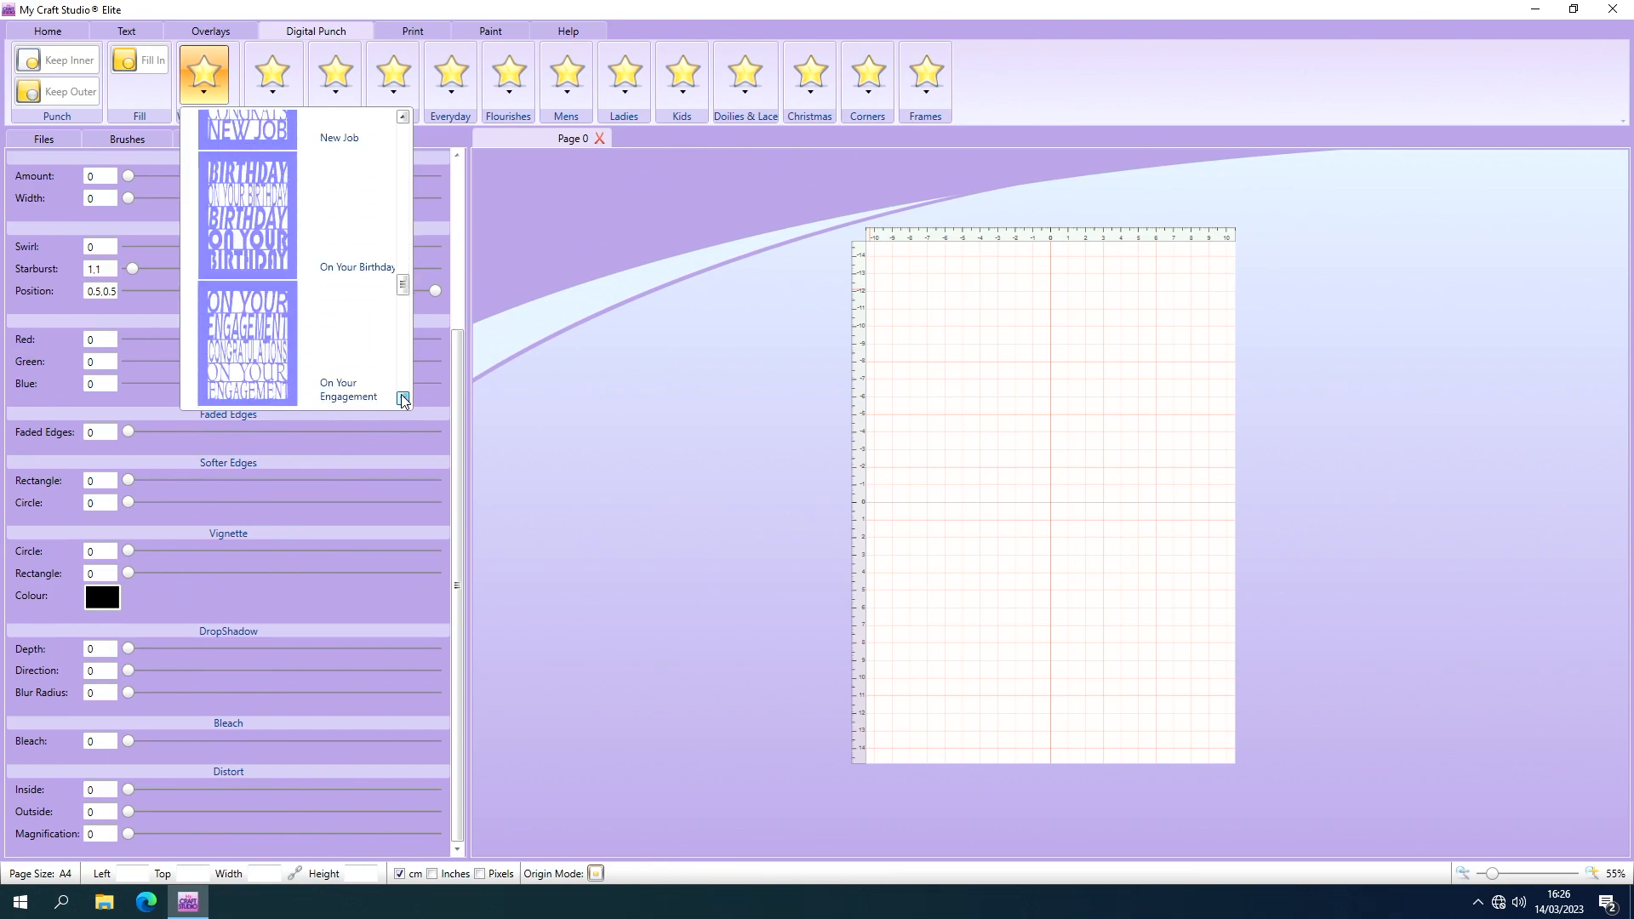
{"action": "left_click", "coordinate": [403, 399]}
{"action": "left_click", "coordinate": [402, 399]}
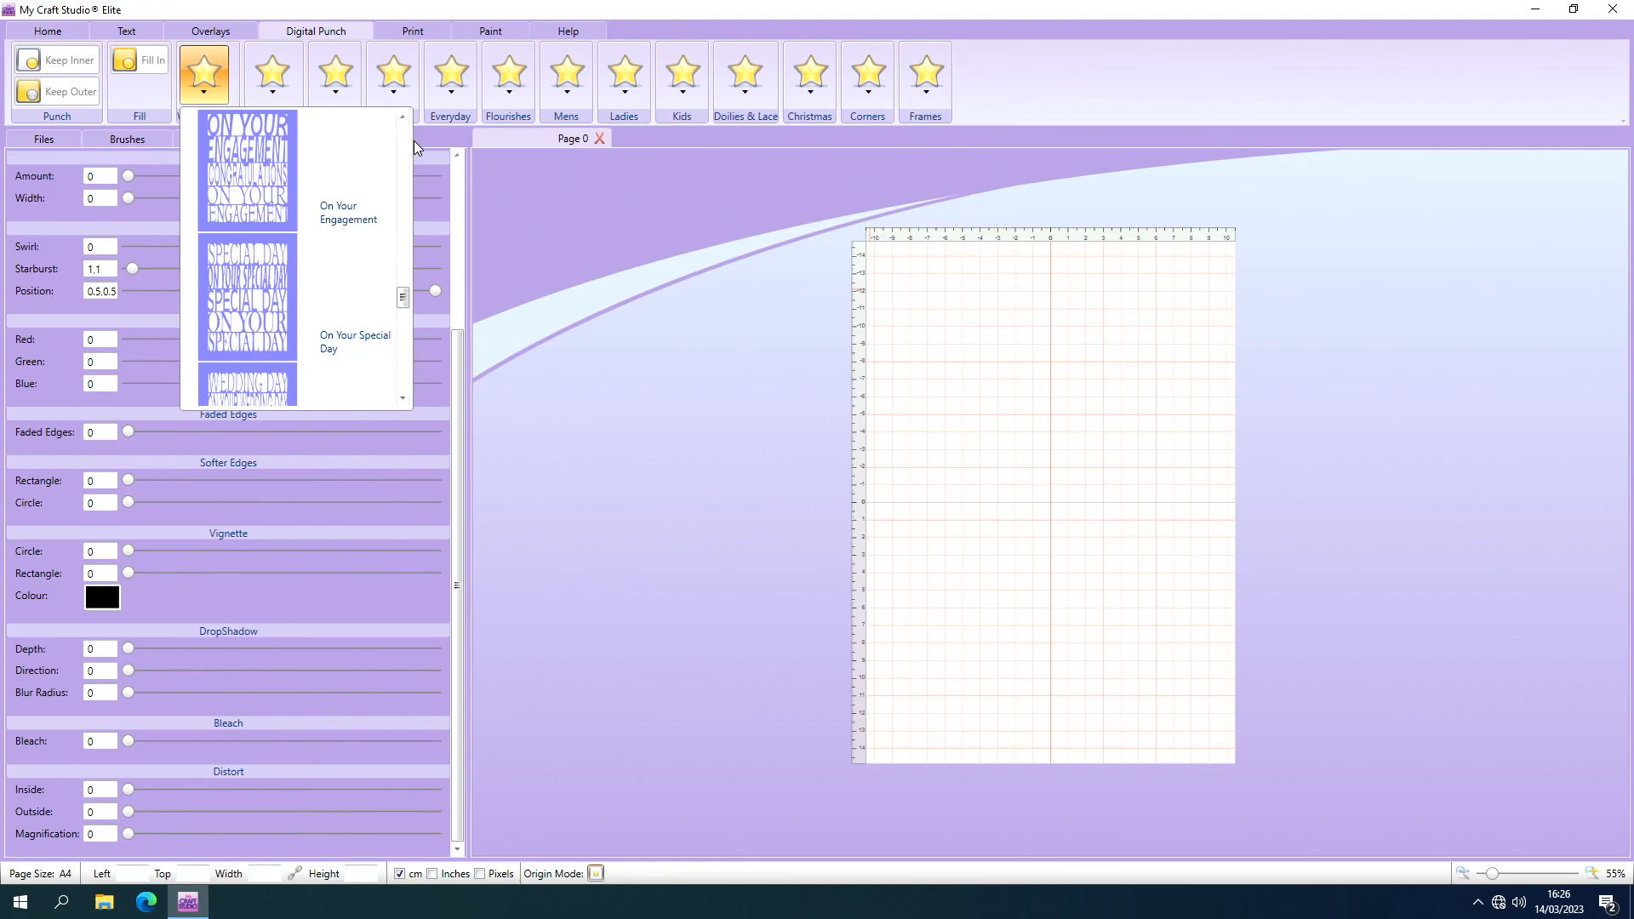
{"action": "left_click", "coordinate": [403, 118]}
{"action": "left_click", "coordinate": [403, 118]}
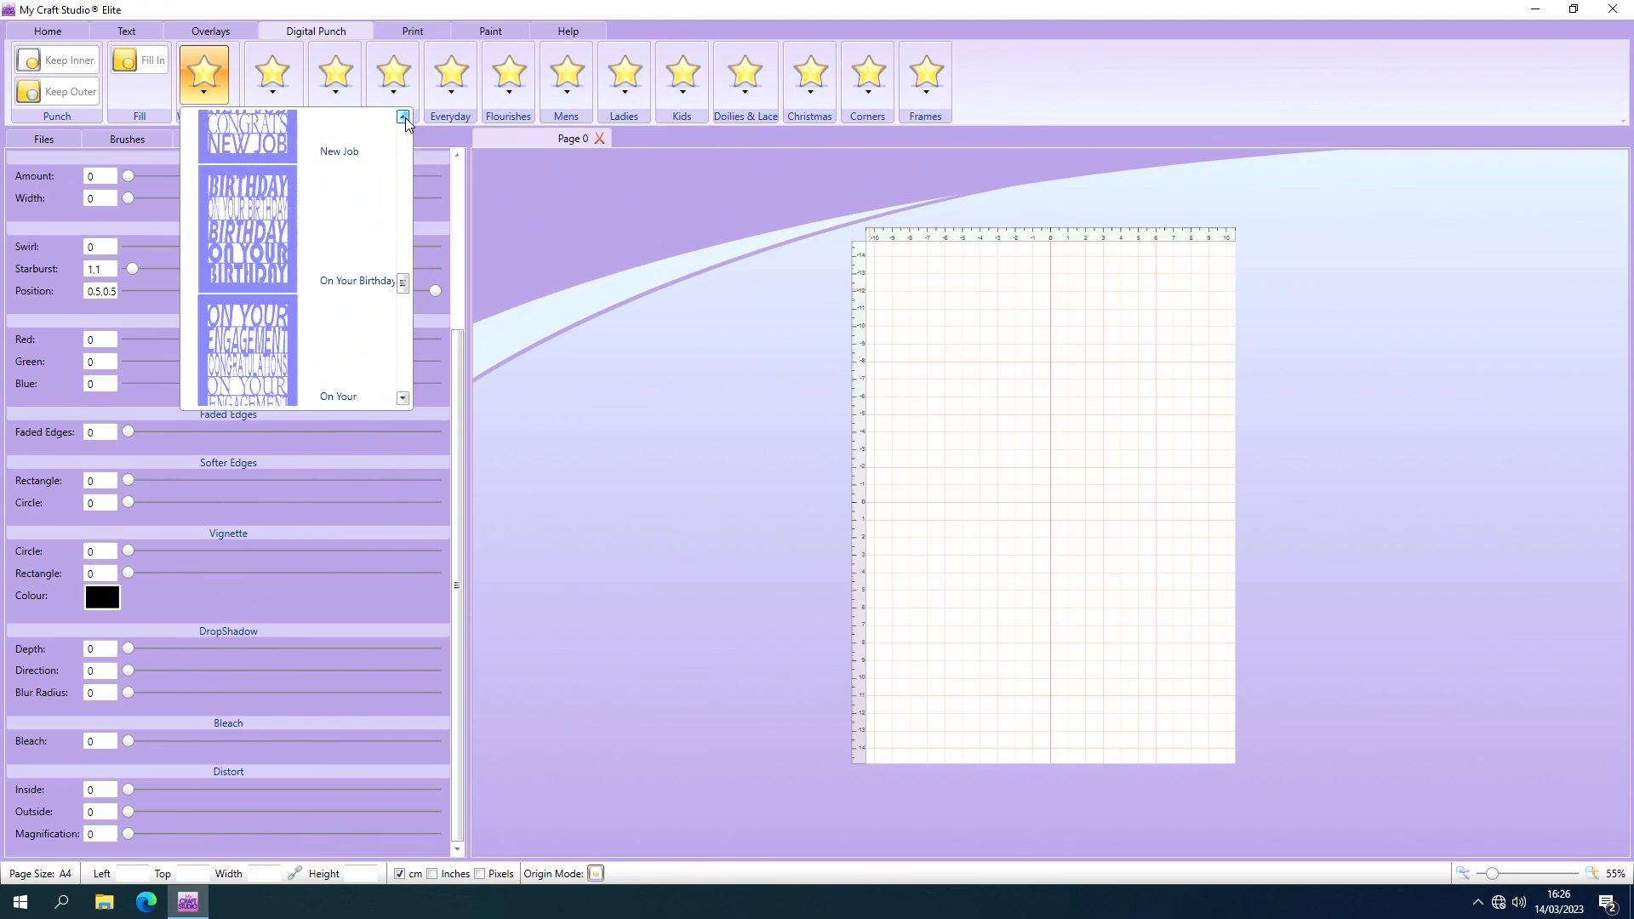
{"action": "left_click", "coordinate": [403, 118]}
{"action": "left_click", "coordinate": [404, 118]}
{"action": "left_click", "coordinate": [403, 118]}
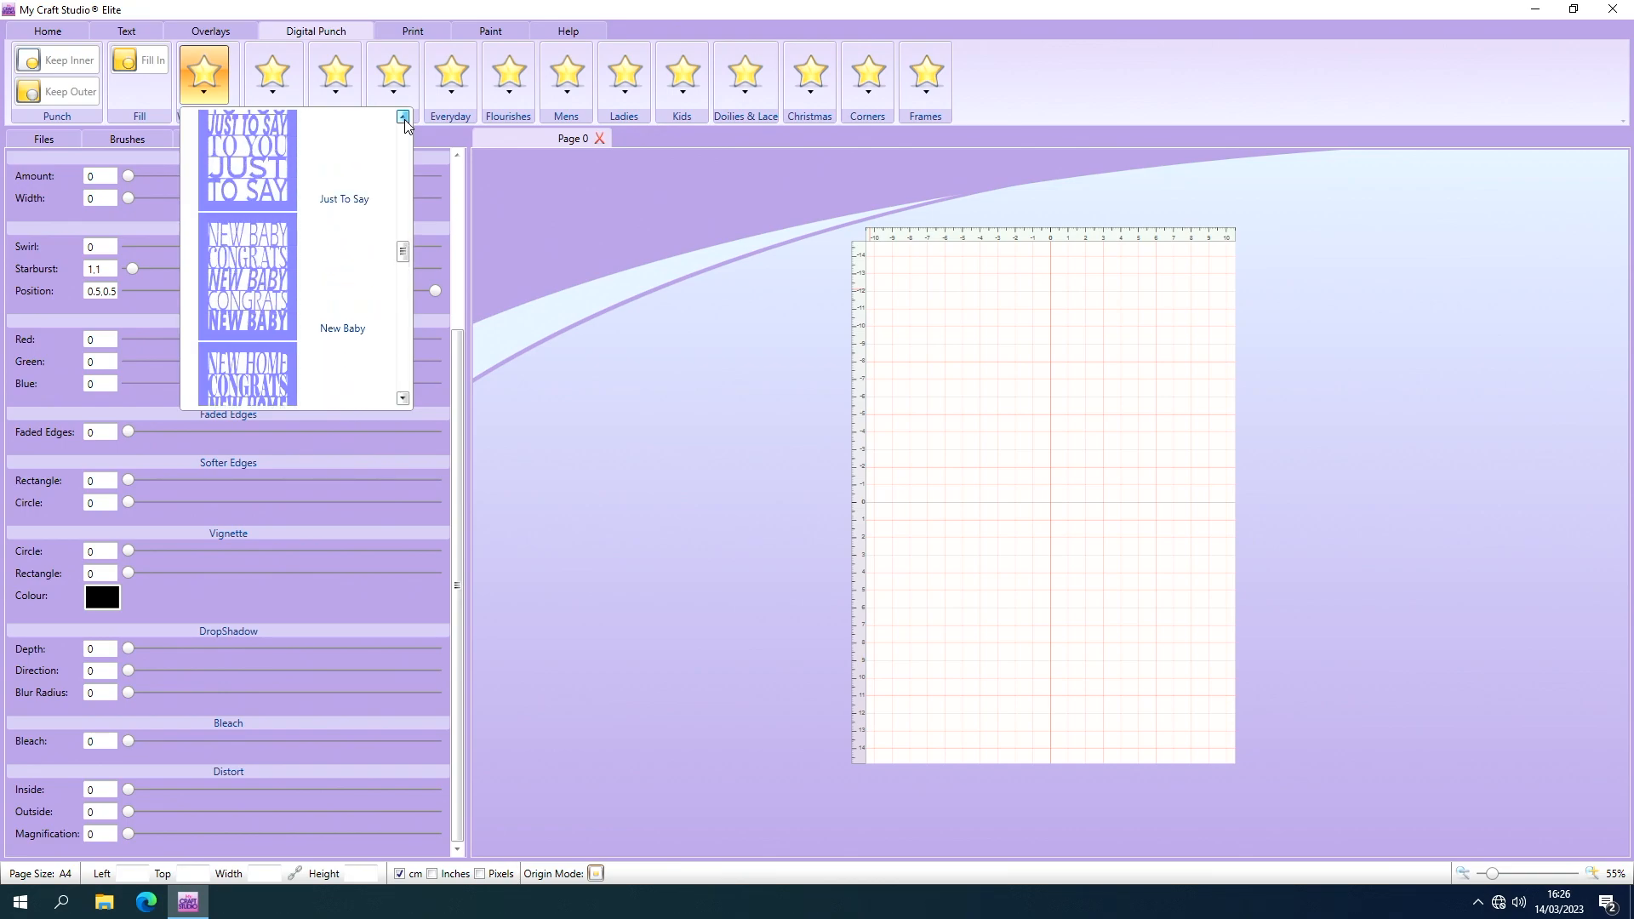
{"action": "left_click", "coordinate": [403, 118]}
{"action": "left_click", "coordinate": [403, 118]}
{"action": "left_click", "coordinate": [403, 118]}
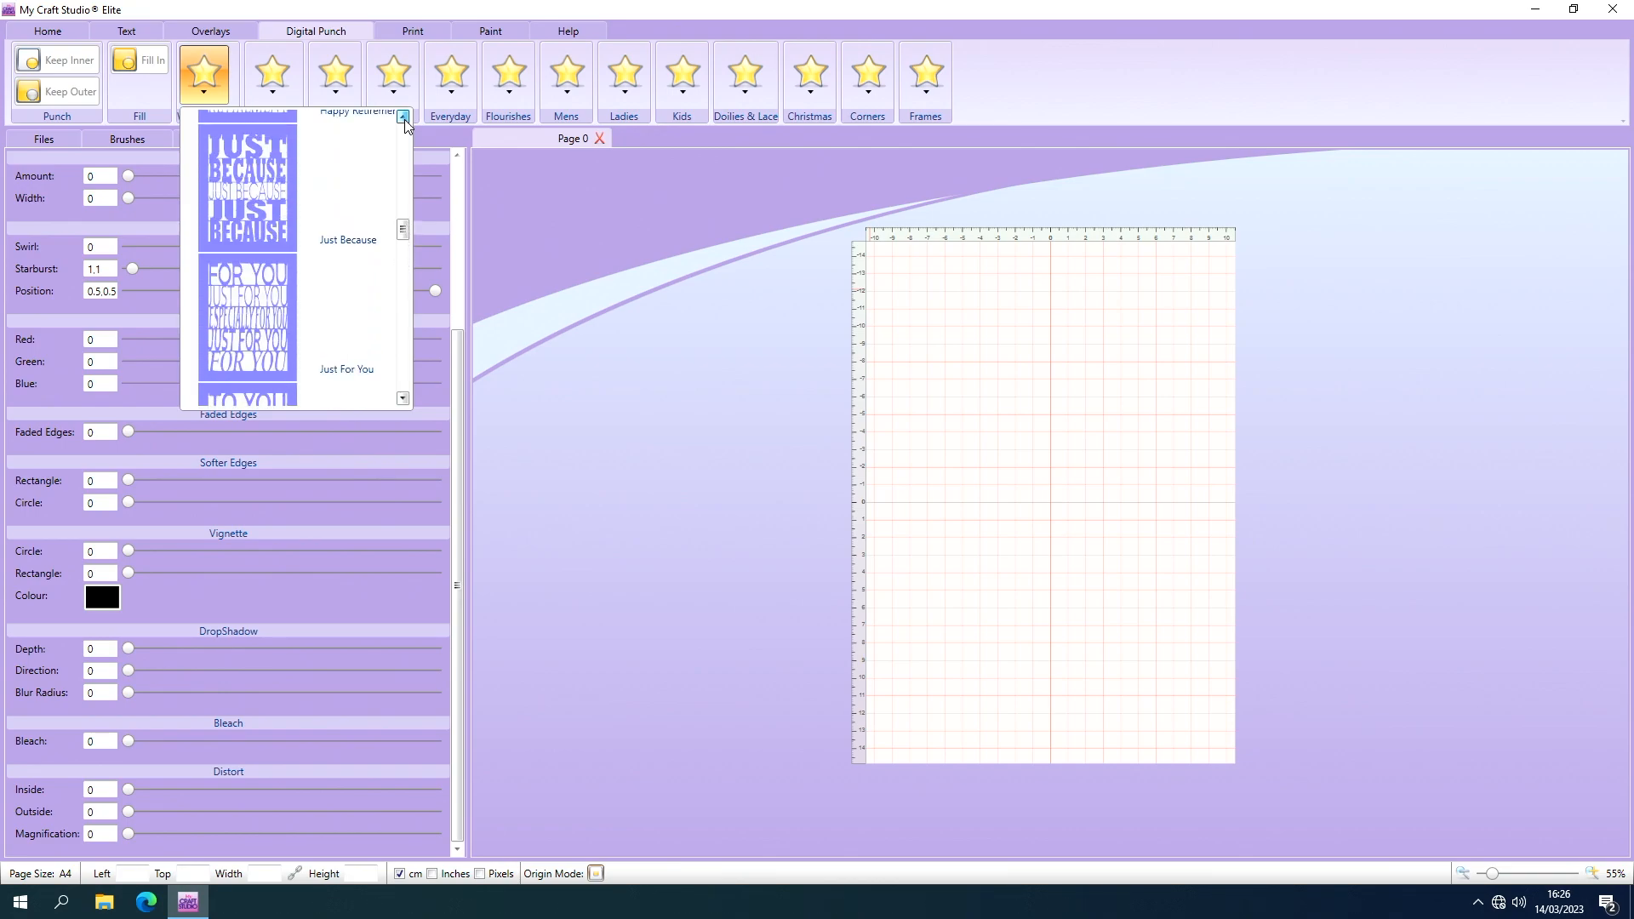
{"action": "left_click", "coordinate": [403, 118]}
{"action": "left_click", "coordinate": [403, 118]}
{"action": "left_click", "coordinate": [403, 118]}
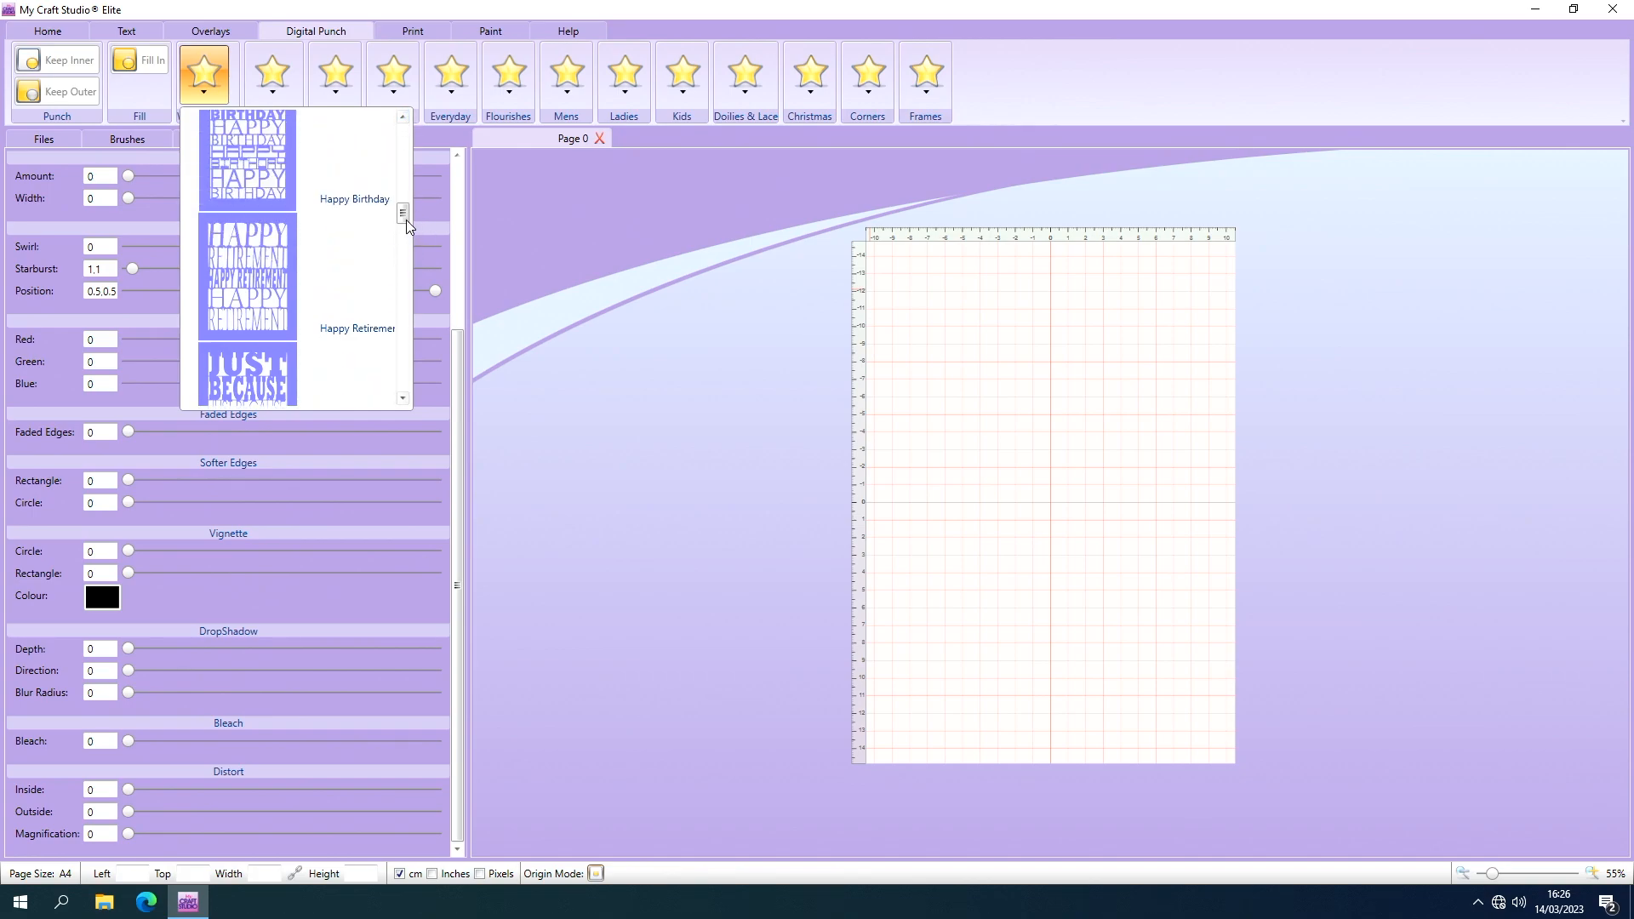
{"action": "left_click_drag", "start_coordinate": [403, 205], "coordinate": [404, 134]}
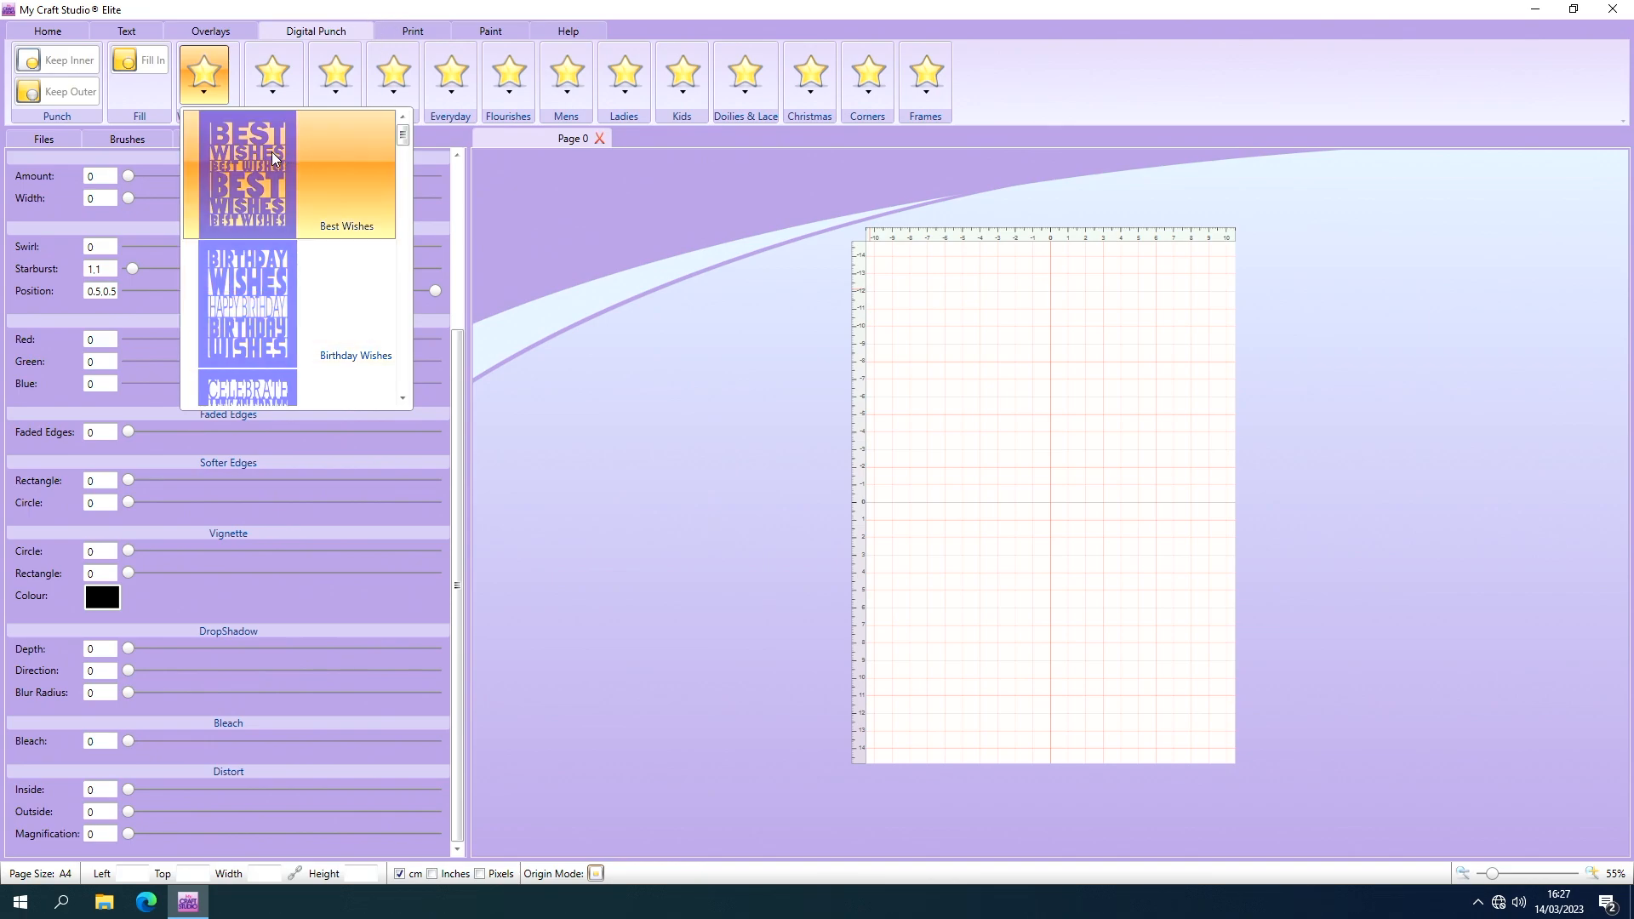
{"action": "left_click", "coordinate": [564, 270]}
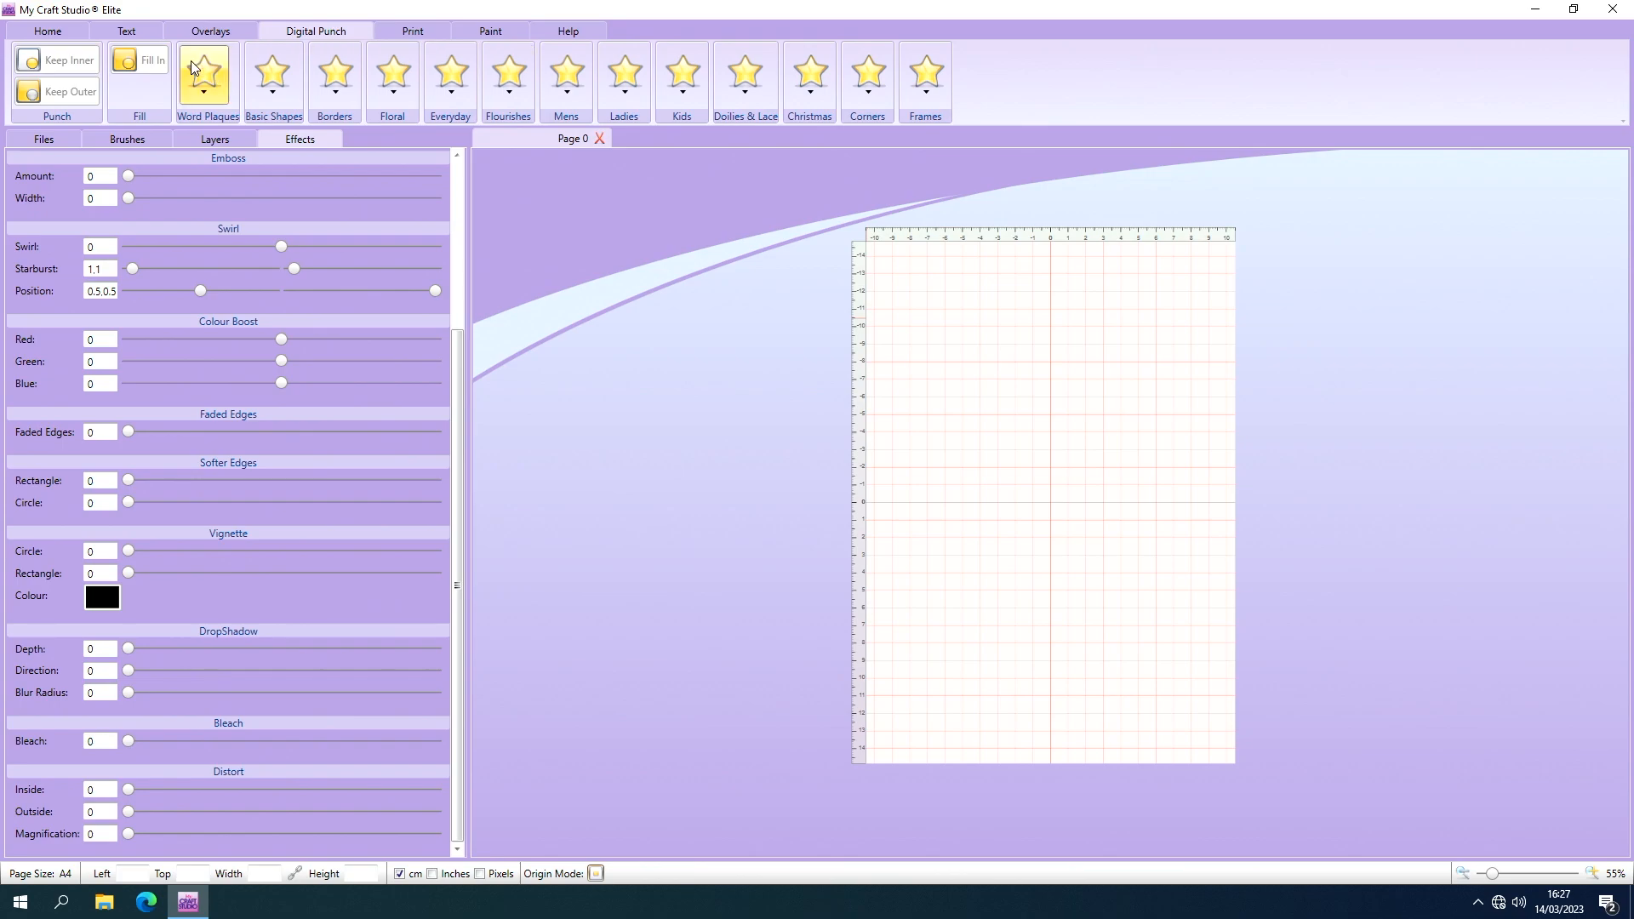
Hide the page grid and set the canvas to a solid black fill, colour 020202.
{"action": "left_click", "coordinate": [68, 32]}
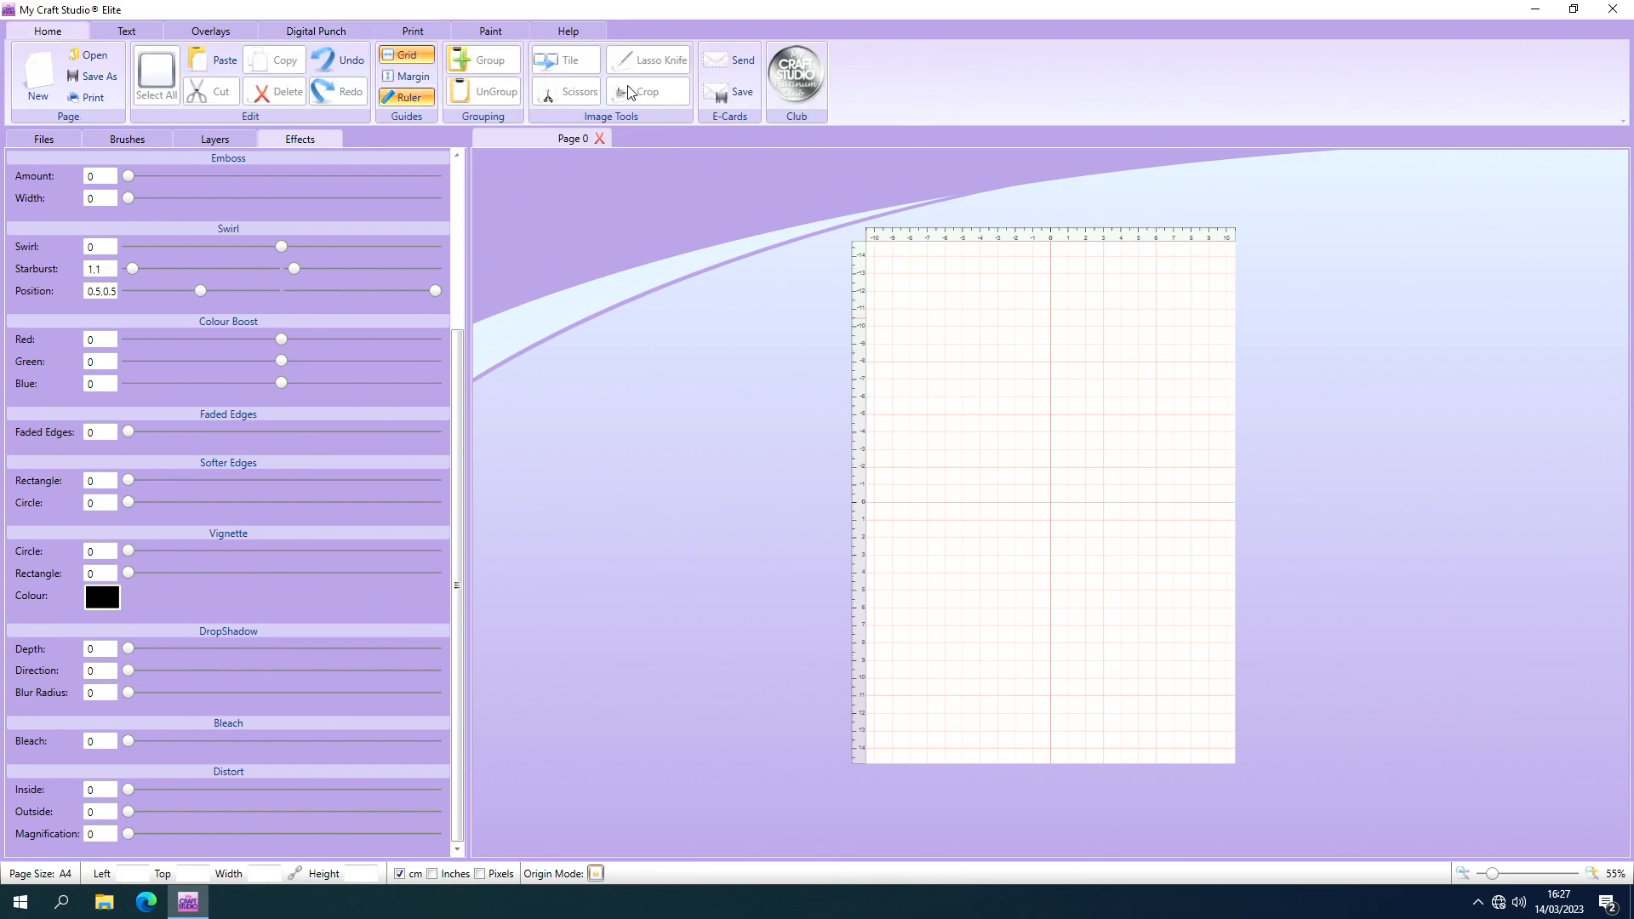
{"action": "left_click", "coordinate": [397, 58]}
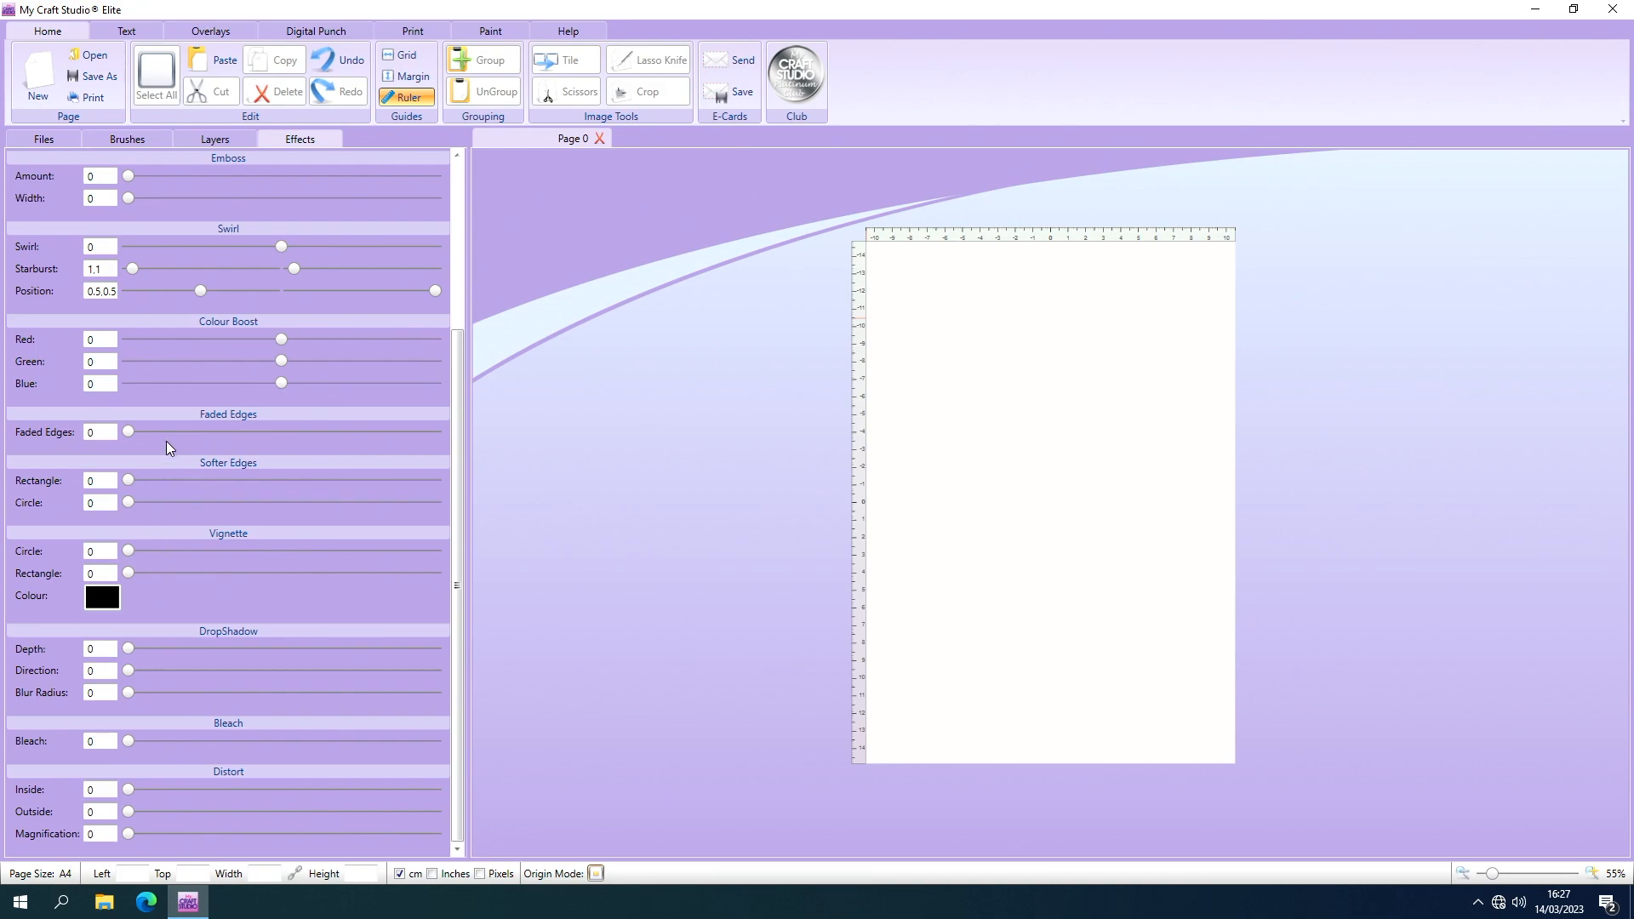
{"action": "left_click", "coordinate": [167, 142]}
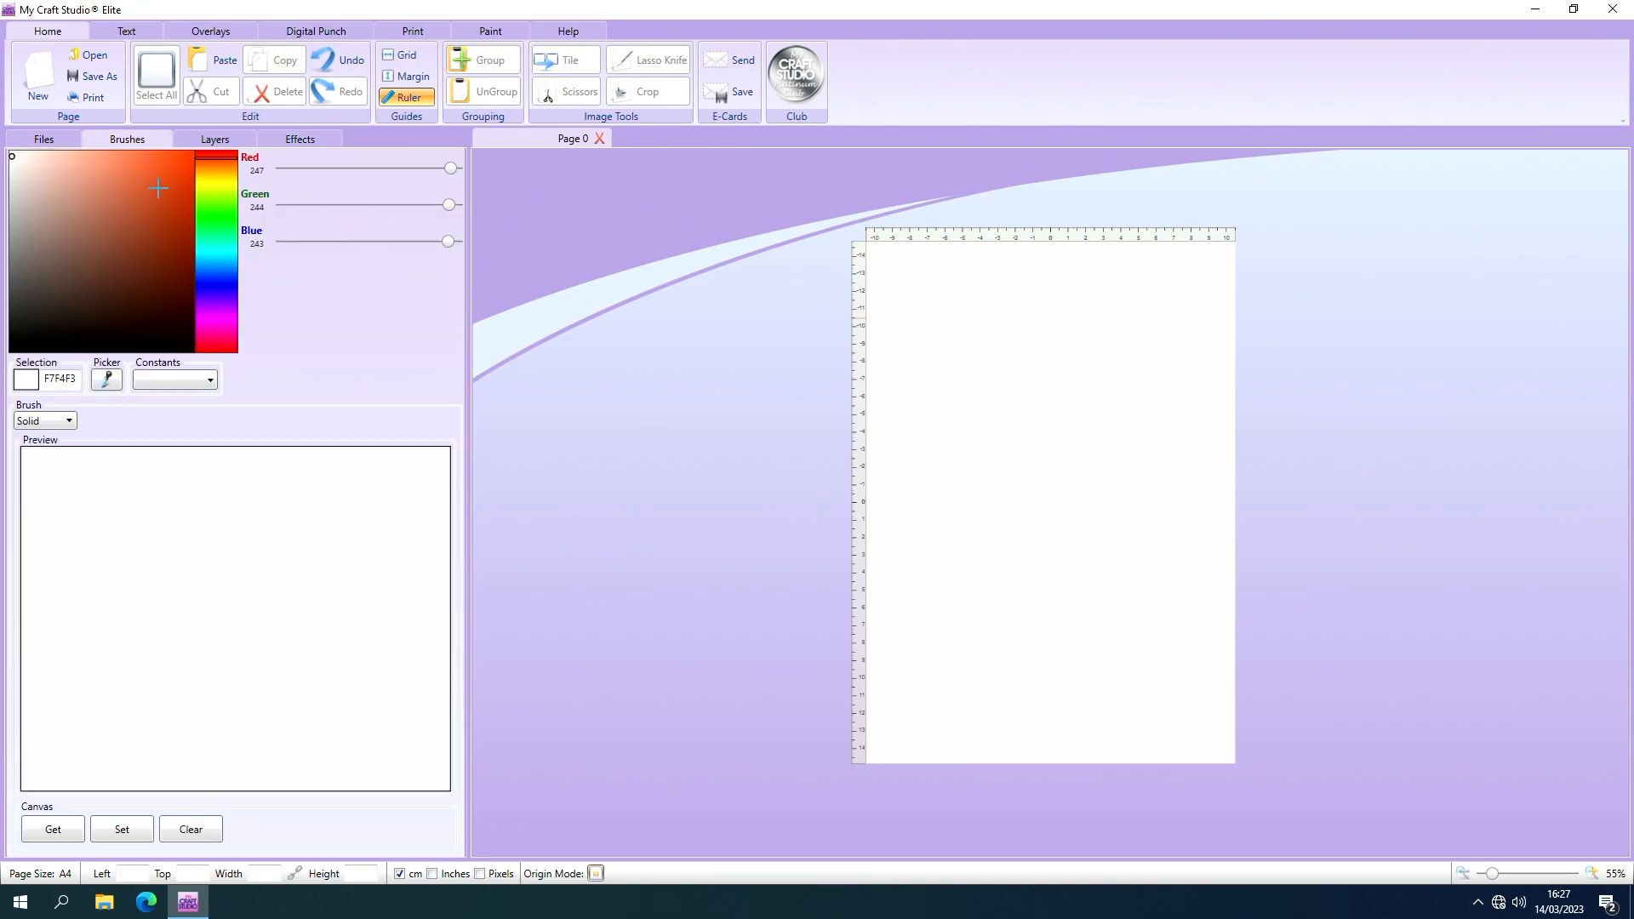
{"action": "left_click", "coordinate": [18, 349]}
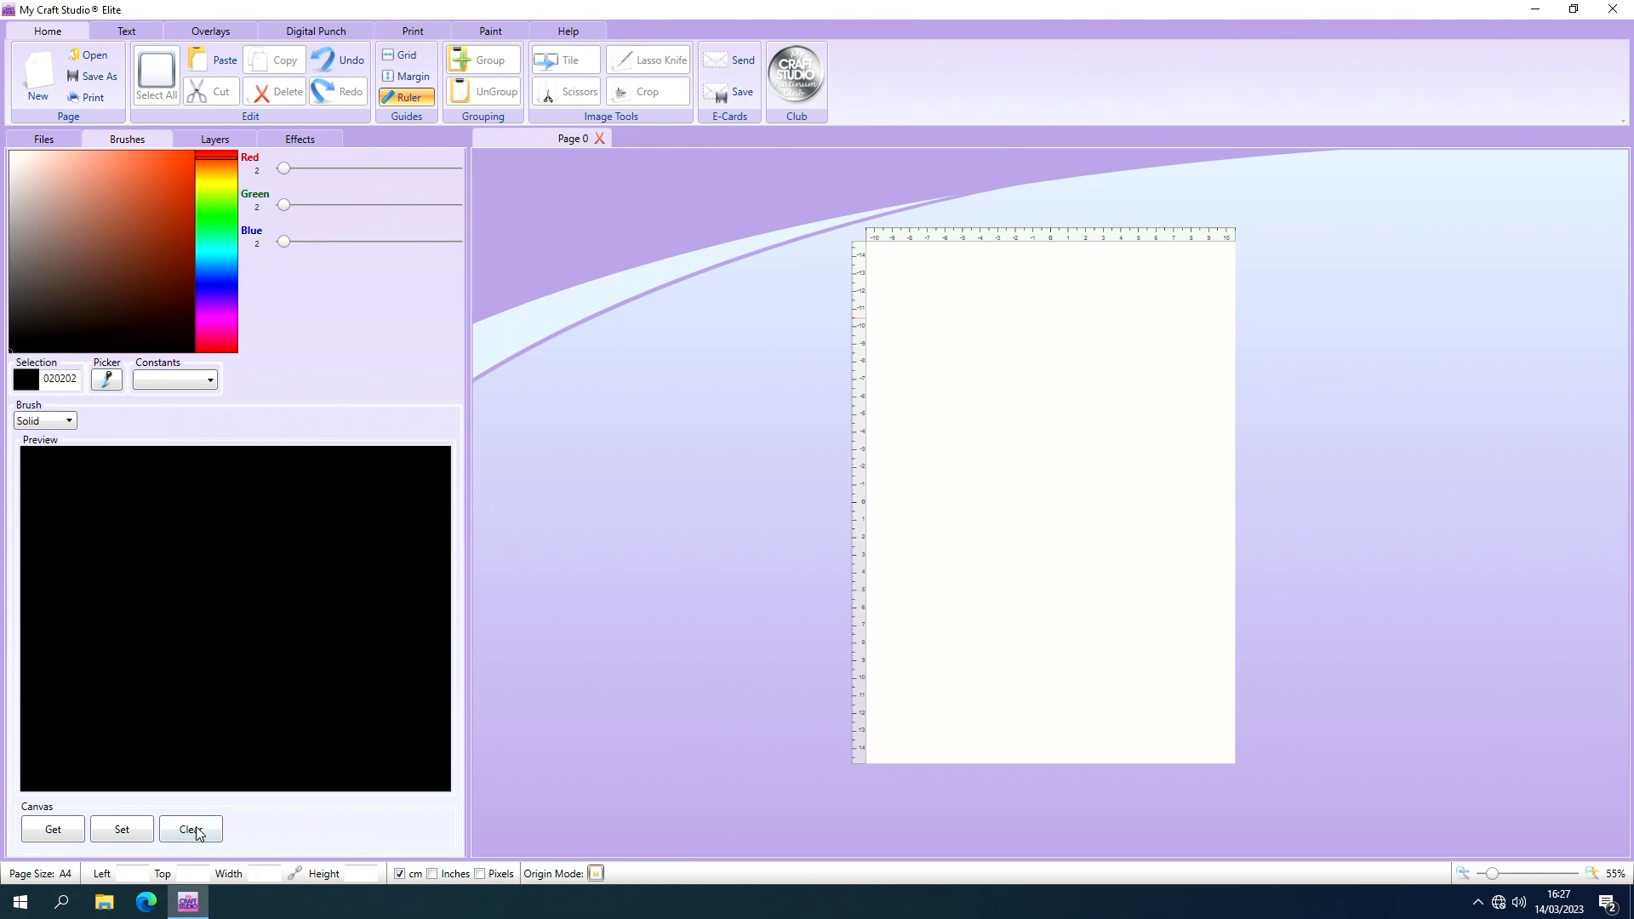
{"action": "left_click", "coordinate": [134, 828]}
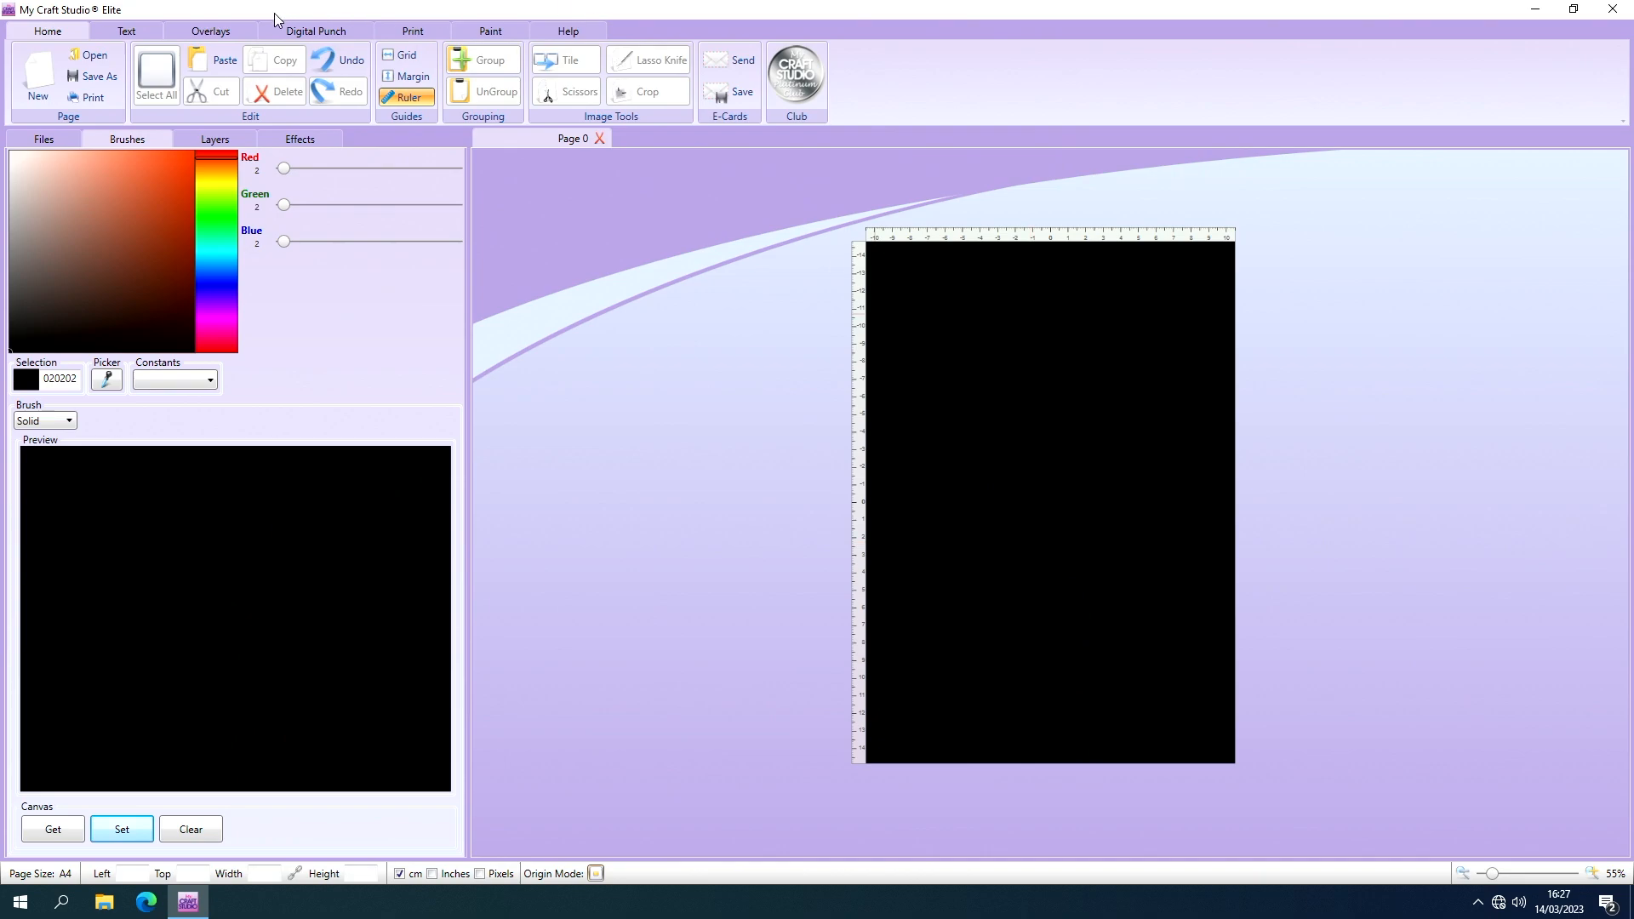
Save the black page in Documents as "solid black" in PNG Pro Quality format, replacing the existing file.
{"action": "left_click", "coordinate": [94, 75]}
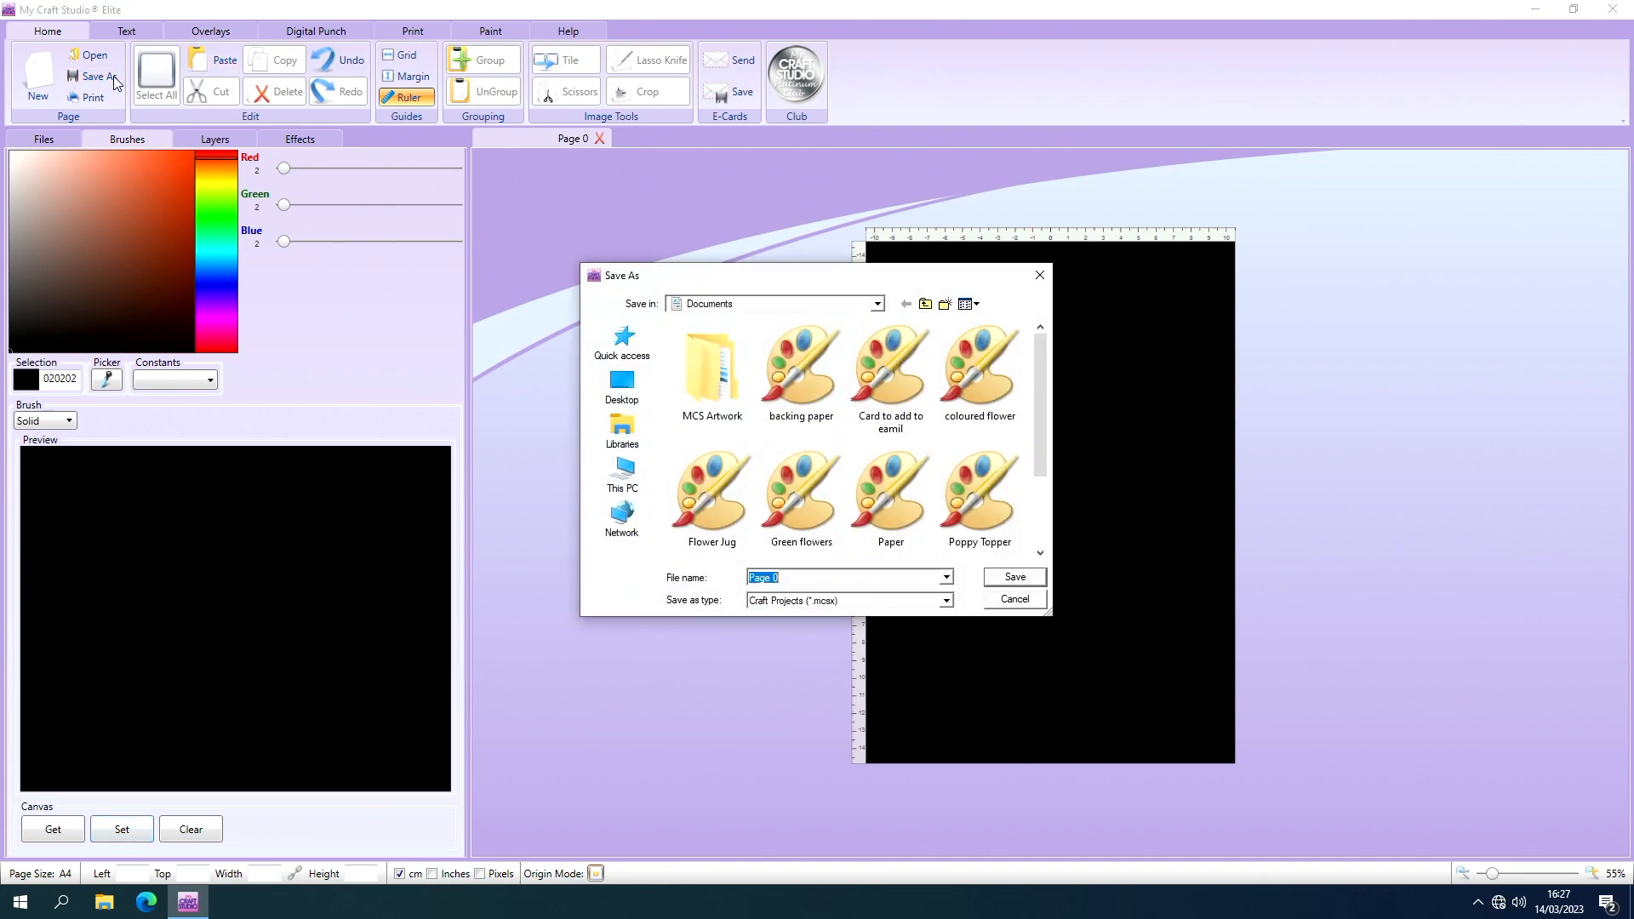
{"action": "left_click", "coordinate": [804, 578]}
{"action": "key", "text": "BackSpace"}
{"action": "key", "text": "BackSpace"}
{"action": "key", "text": "BackSpace"}
{"action": "key", "text": "BackSpace"}
{"action": "key", "text": "BackSpace"}
{"action": "key", "text": "BackSpace"}
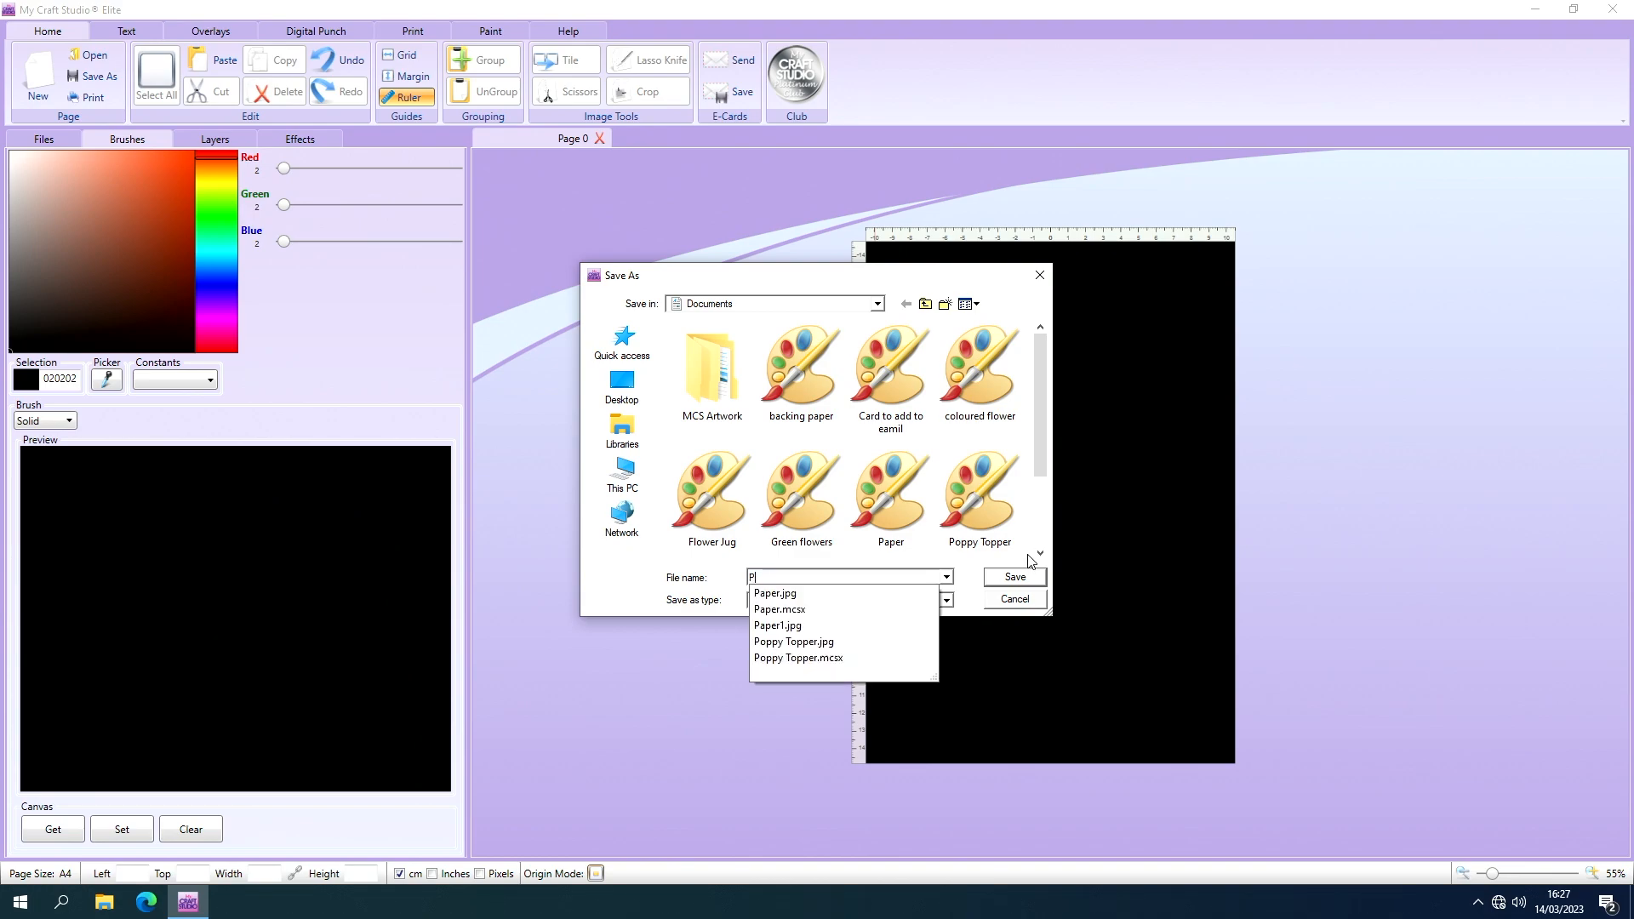
{"action": "type", "text": "sol"}
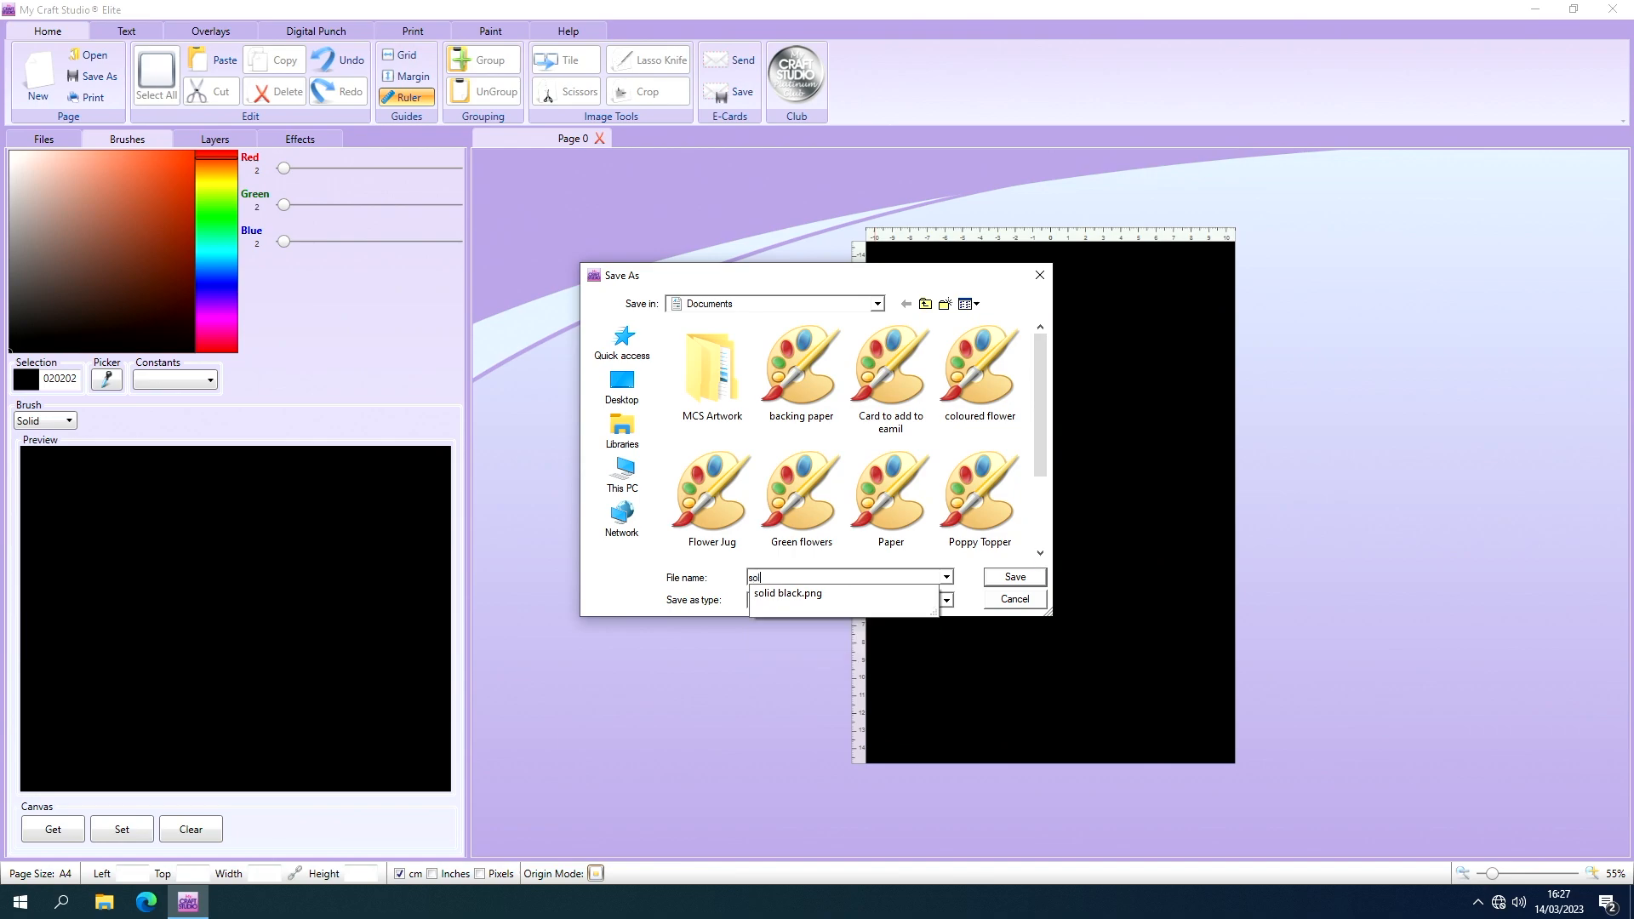
{"action": "type", "text": "id bolack"}
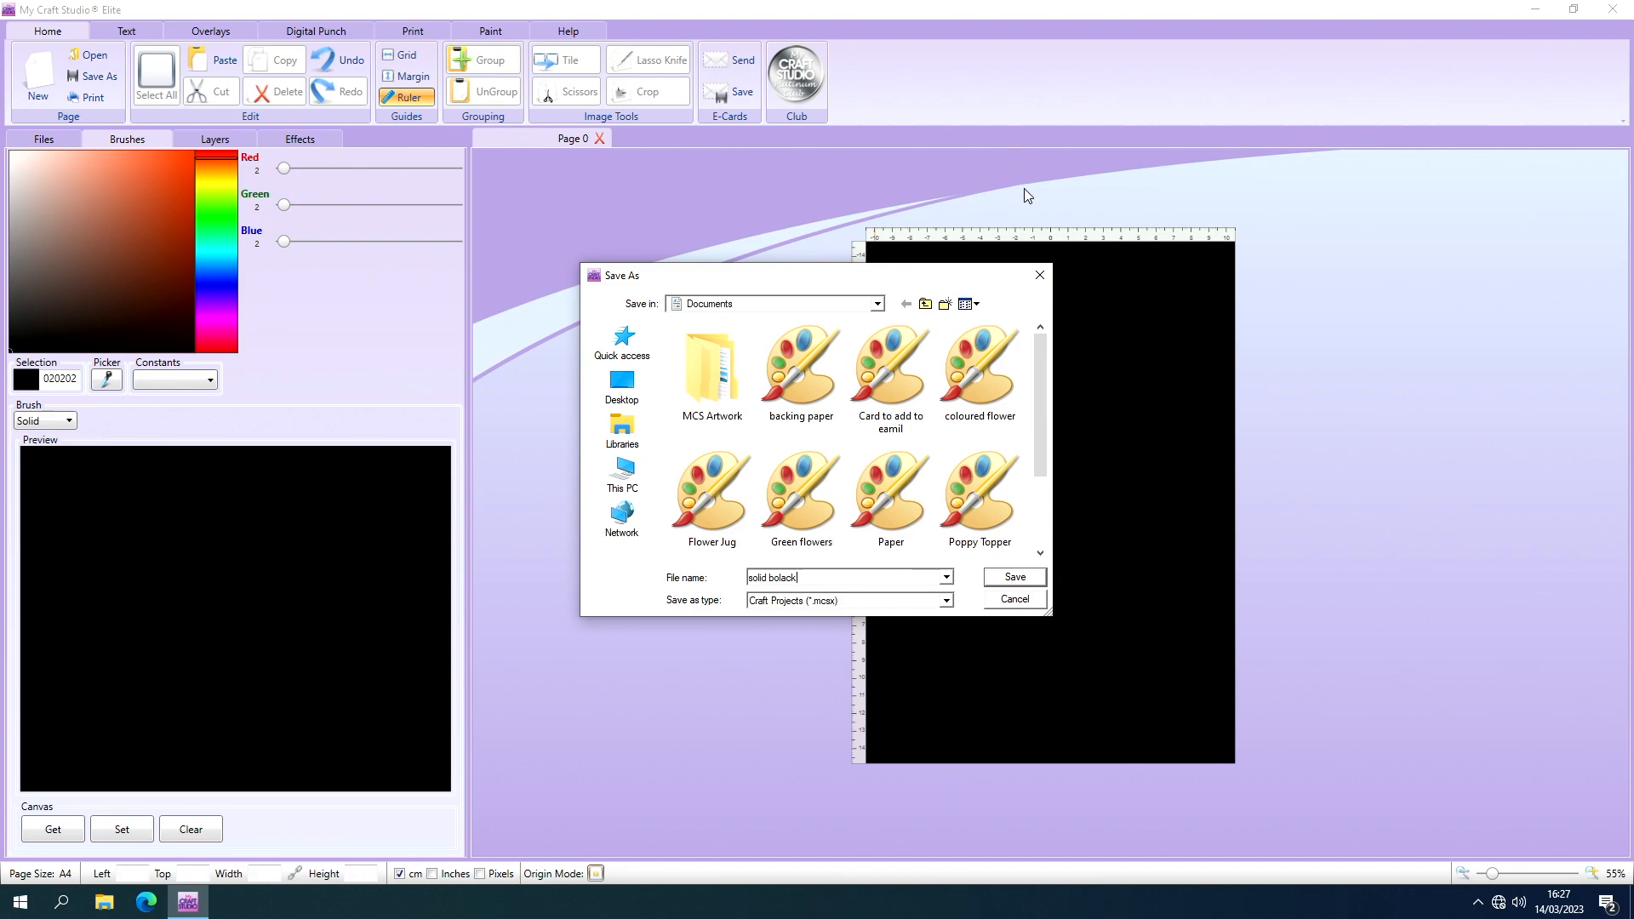
{"action": "key", "text": "BackSpace"}
{"action": "key", "text": "BackSpace"}
{"action": "key", "text": "BackSpace"}
{"action": "key", "text": "BackSpace"}
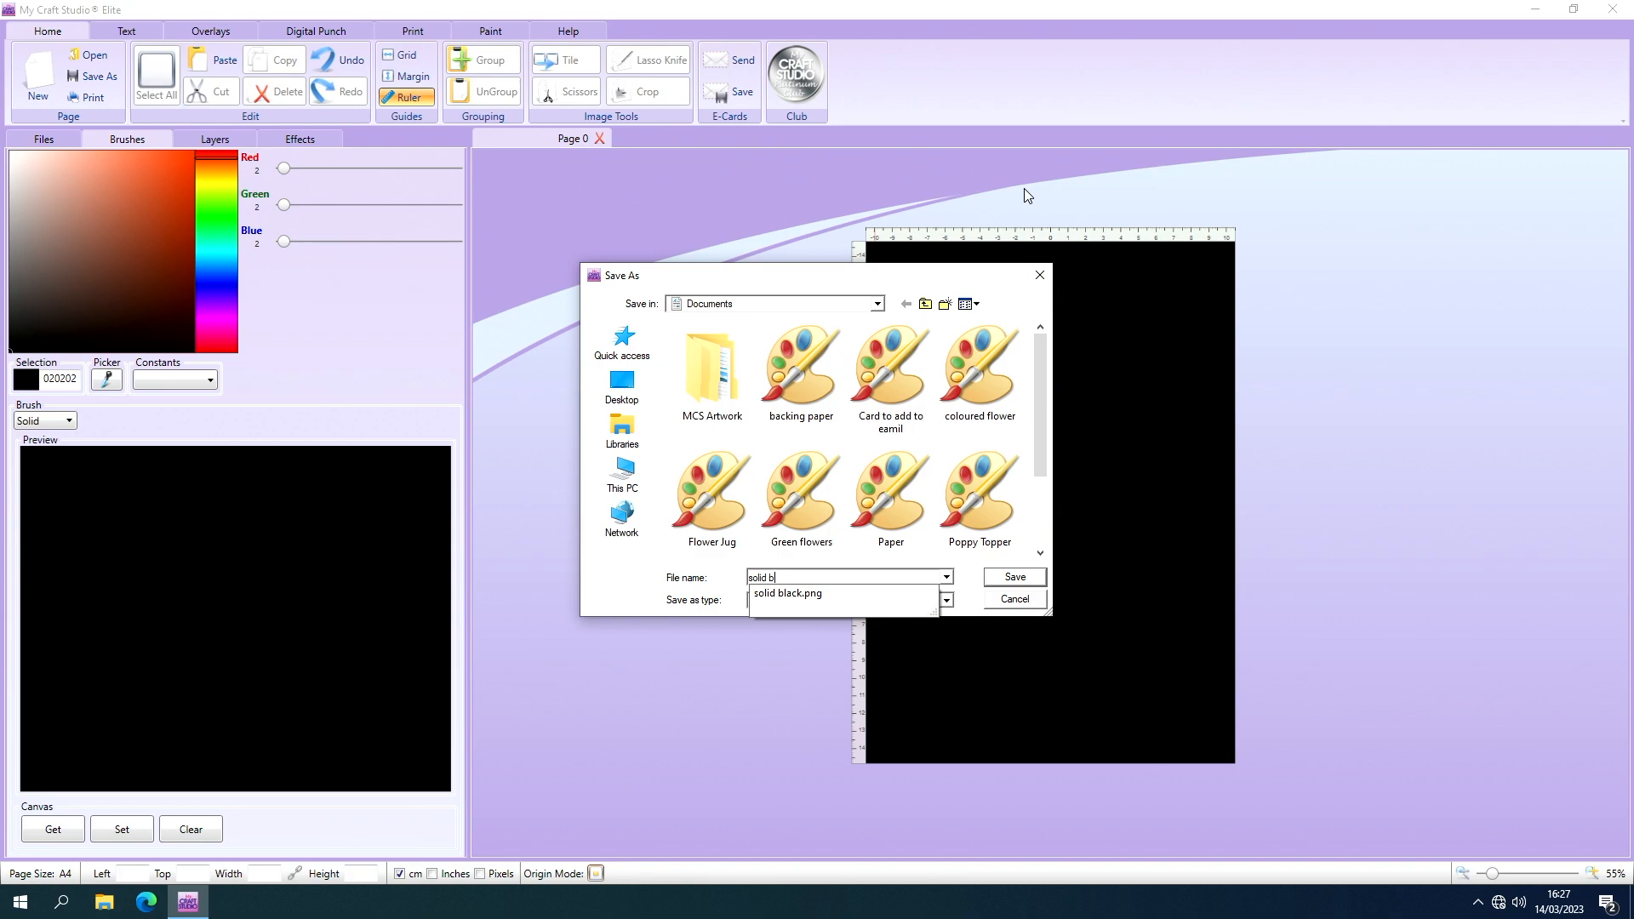
{"action": "type", "text": "lack"}
{"action": "left_click", "coordinate": [946, 599]}
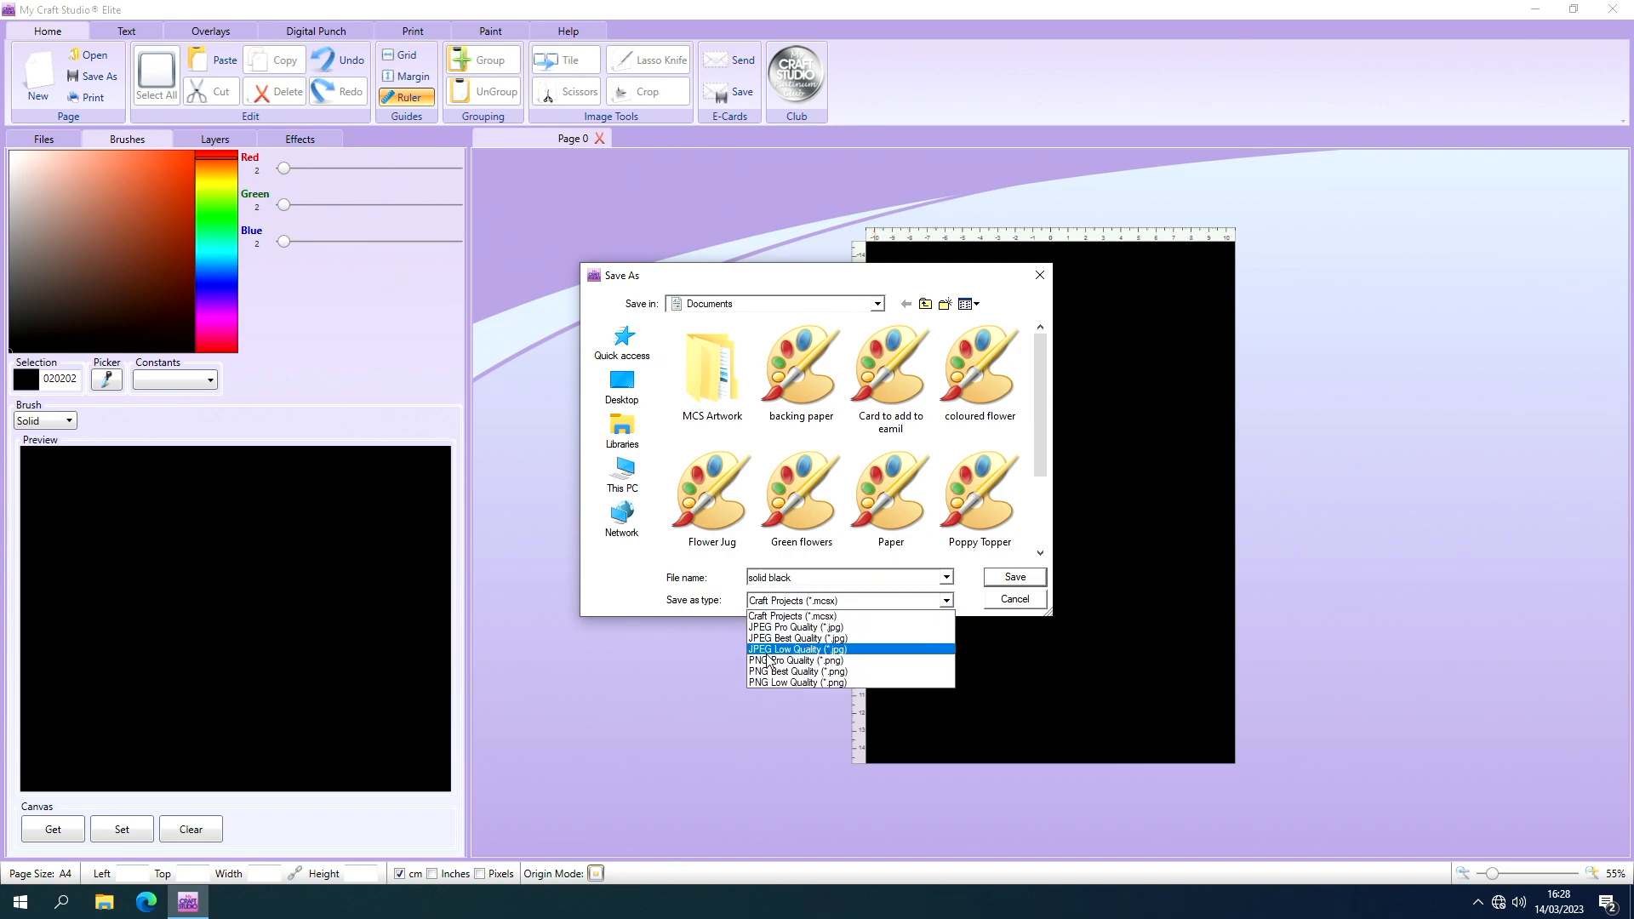
{"action": "left_click", "coordinate": [879, 663]}
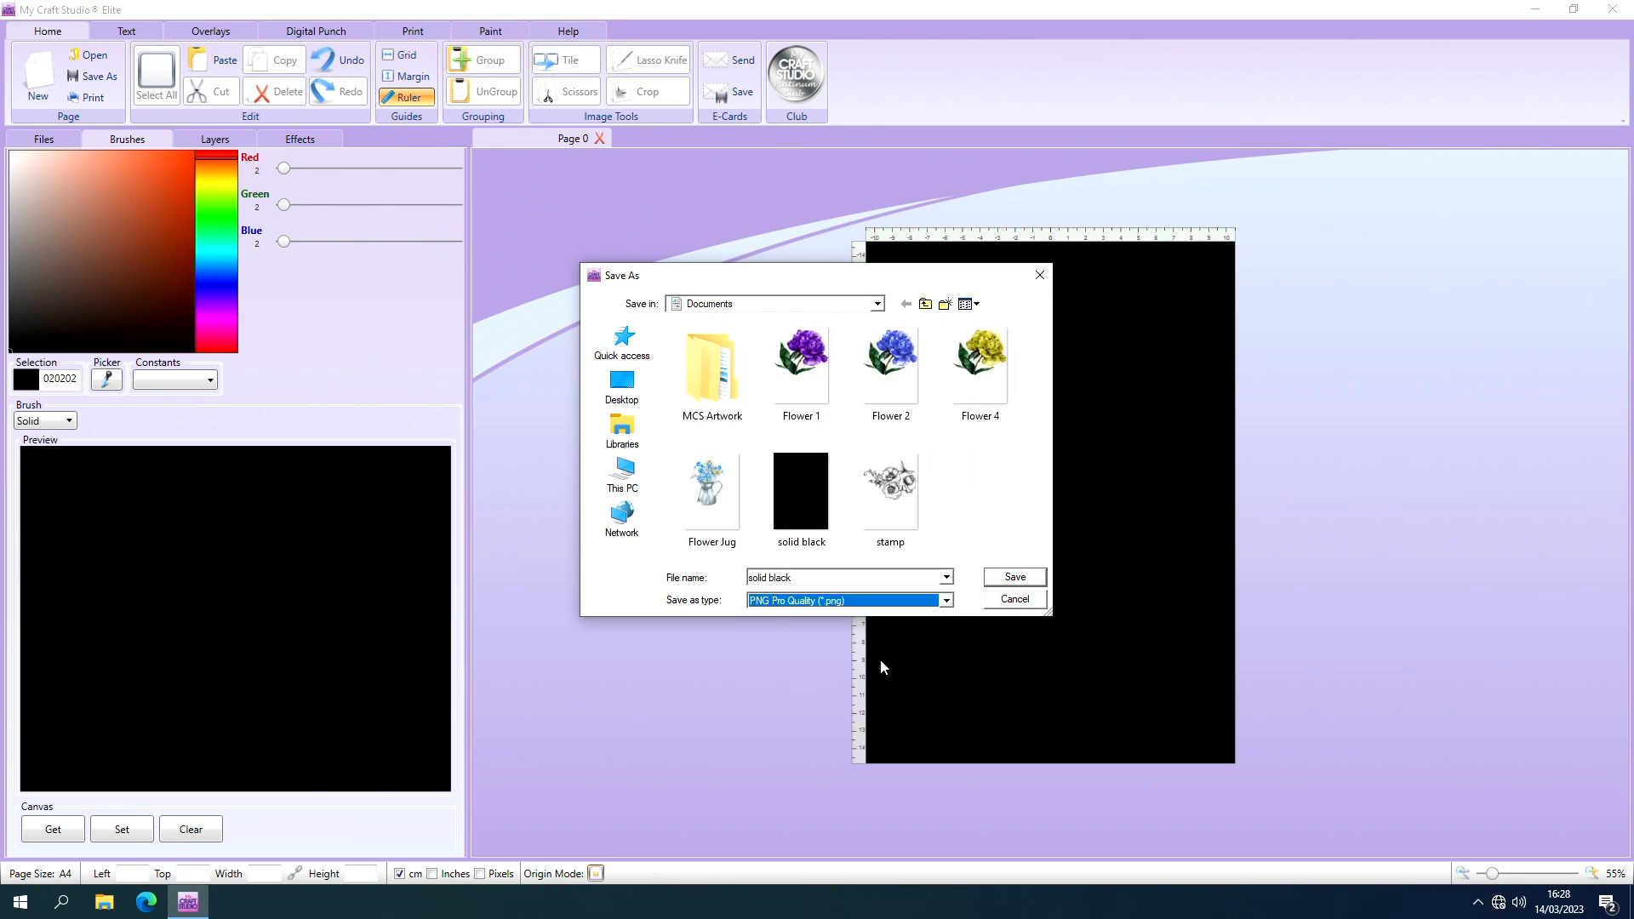
{"action": "left_click", "coordinate": [1006, 581]}
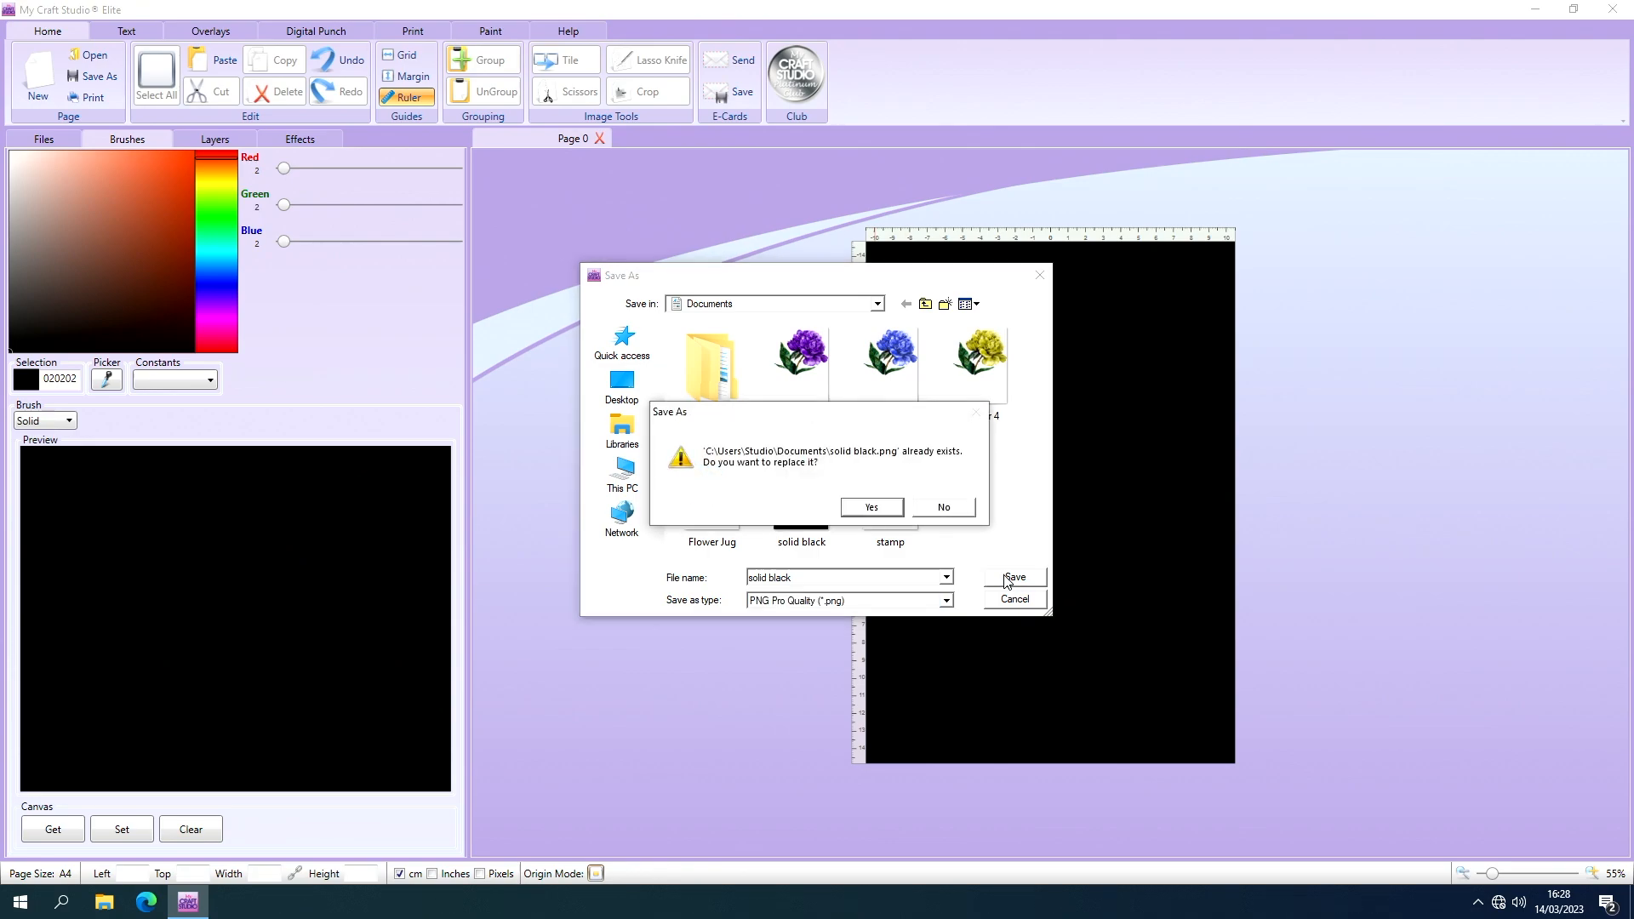
{"action": "left_click", "coordinate": [874, 507]}
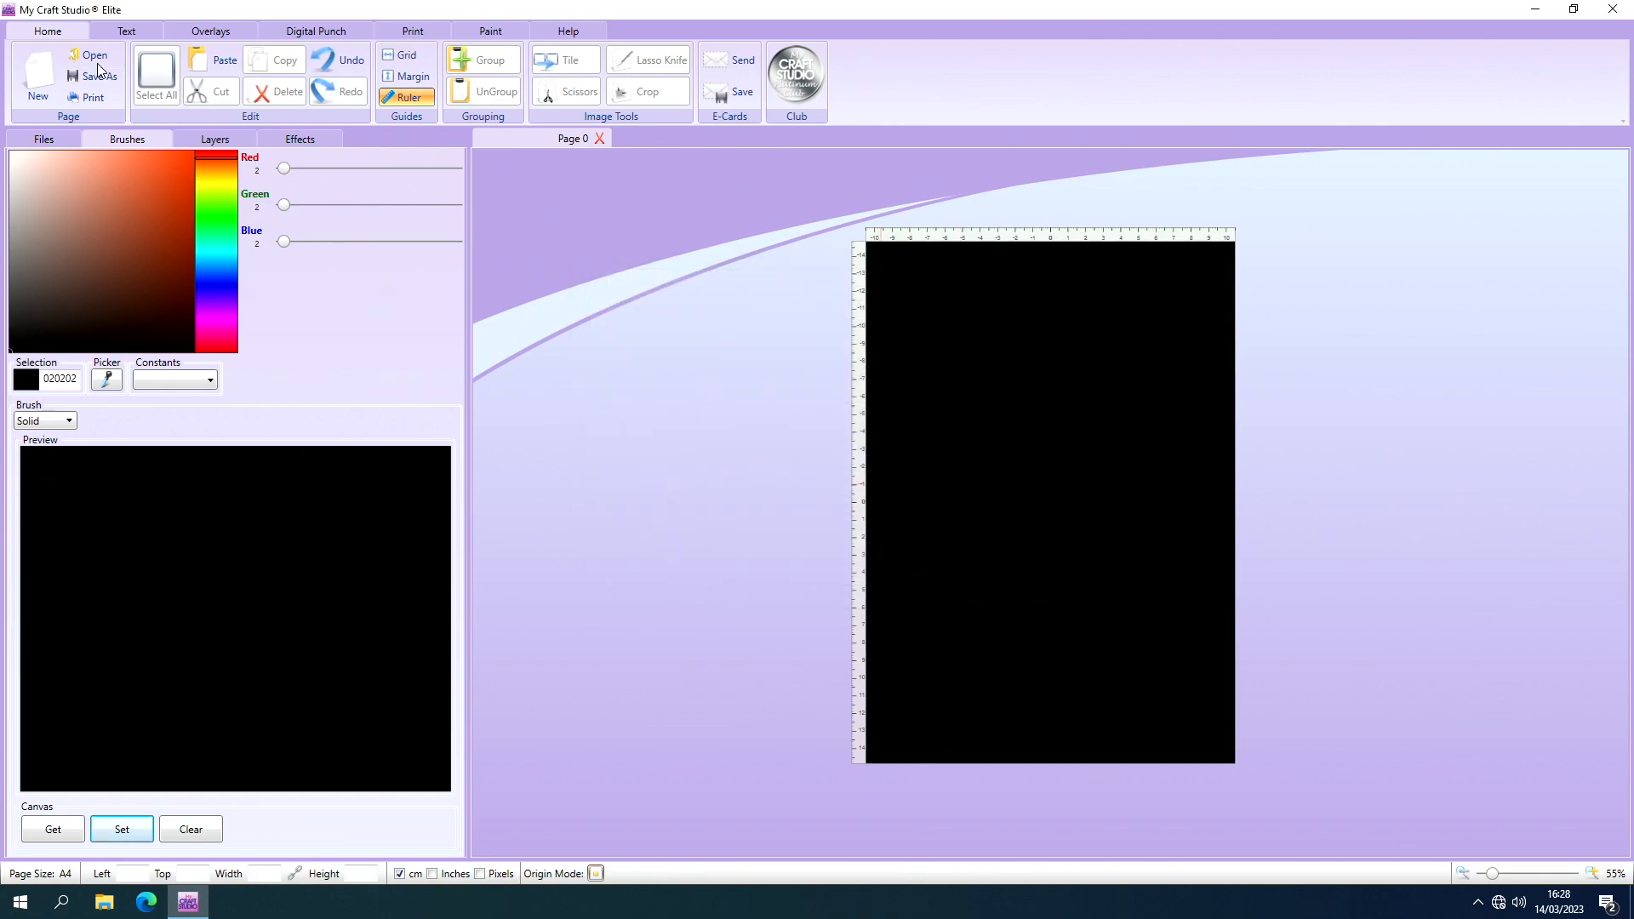
Set the page canvas to a solid off-white fill, colour FAF5F3.
{"action": "left_click", "coordinate": [14, 154]}
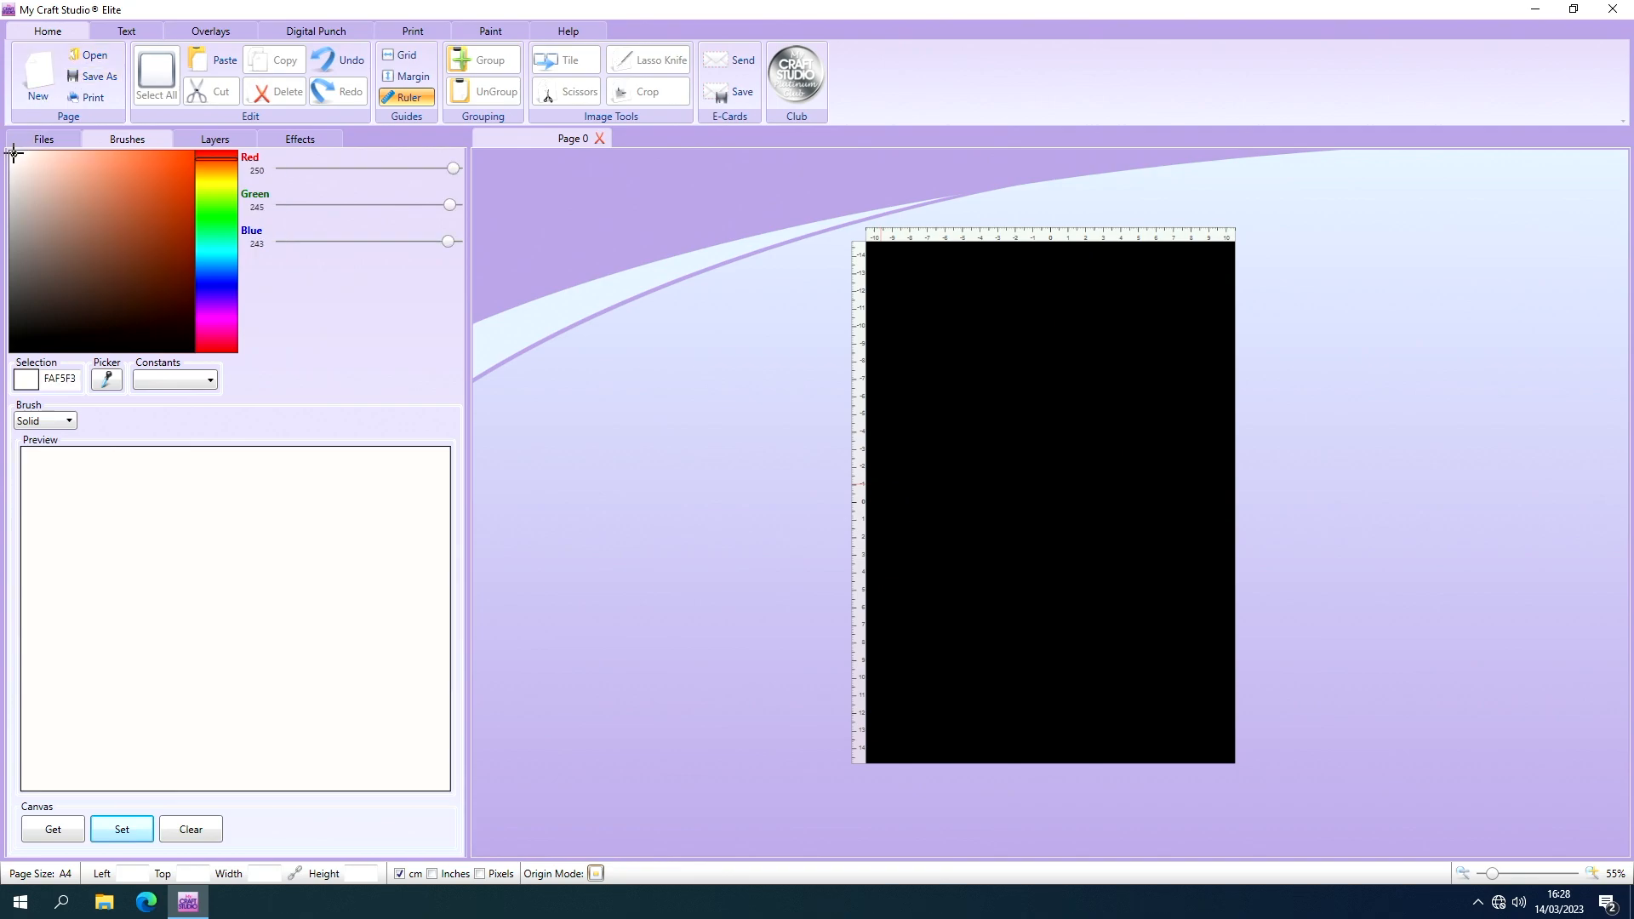
{"action": "left_click", "coordinate": [129, 834]}
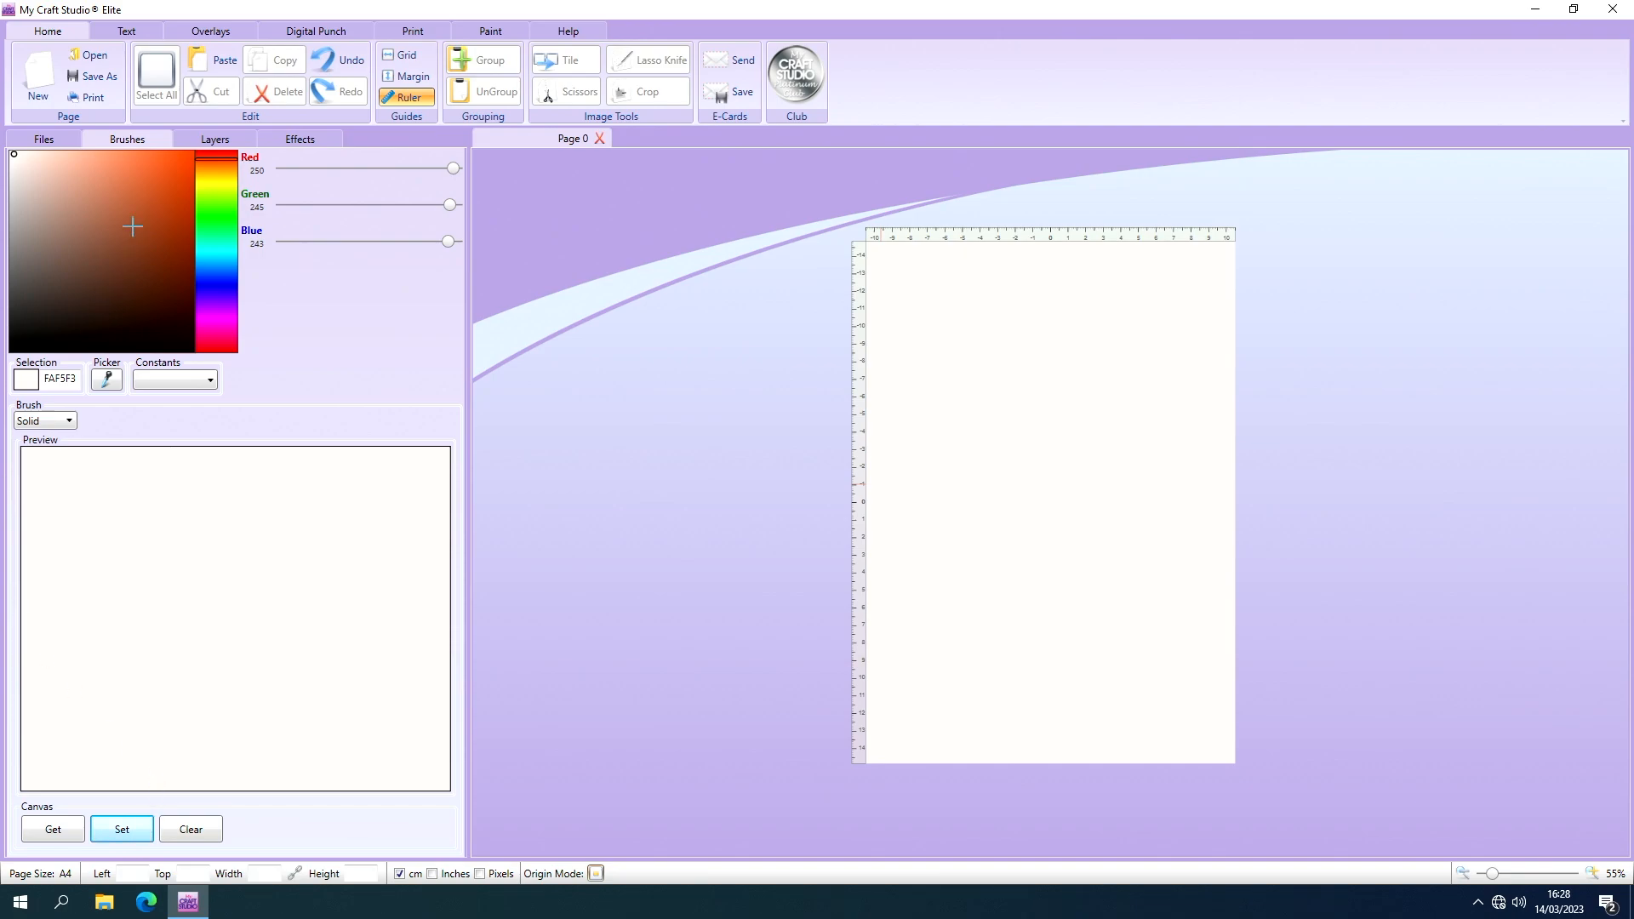
Place the saved "solid black" image from Documents on the page and align it to cover the whole A4 sheet.
{"action": "left_click", "coordinate": [47, 138]}
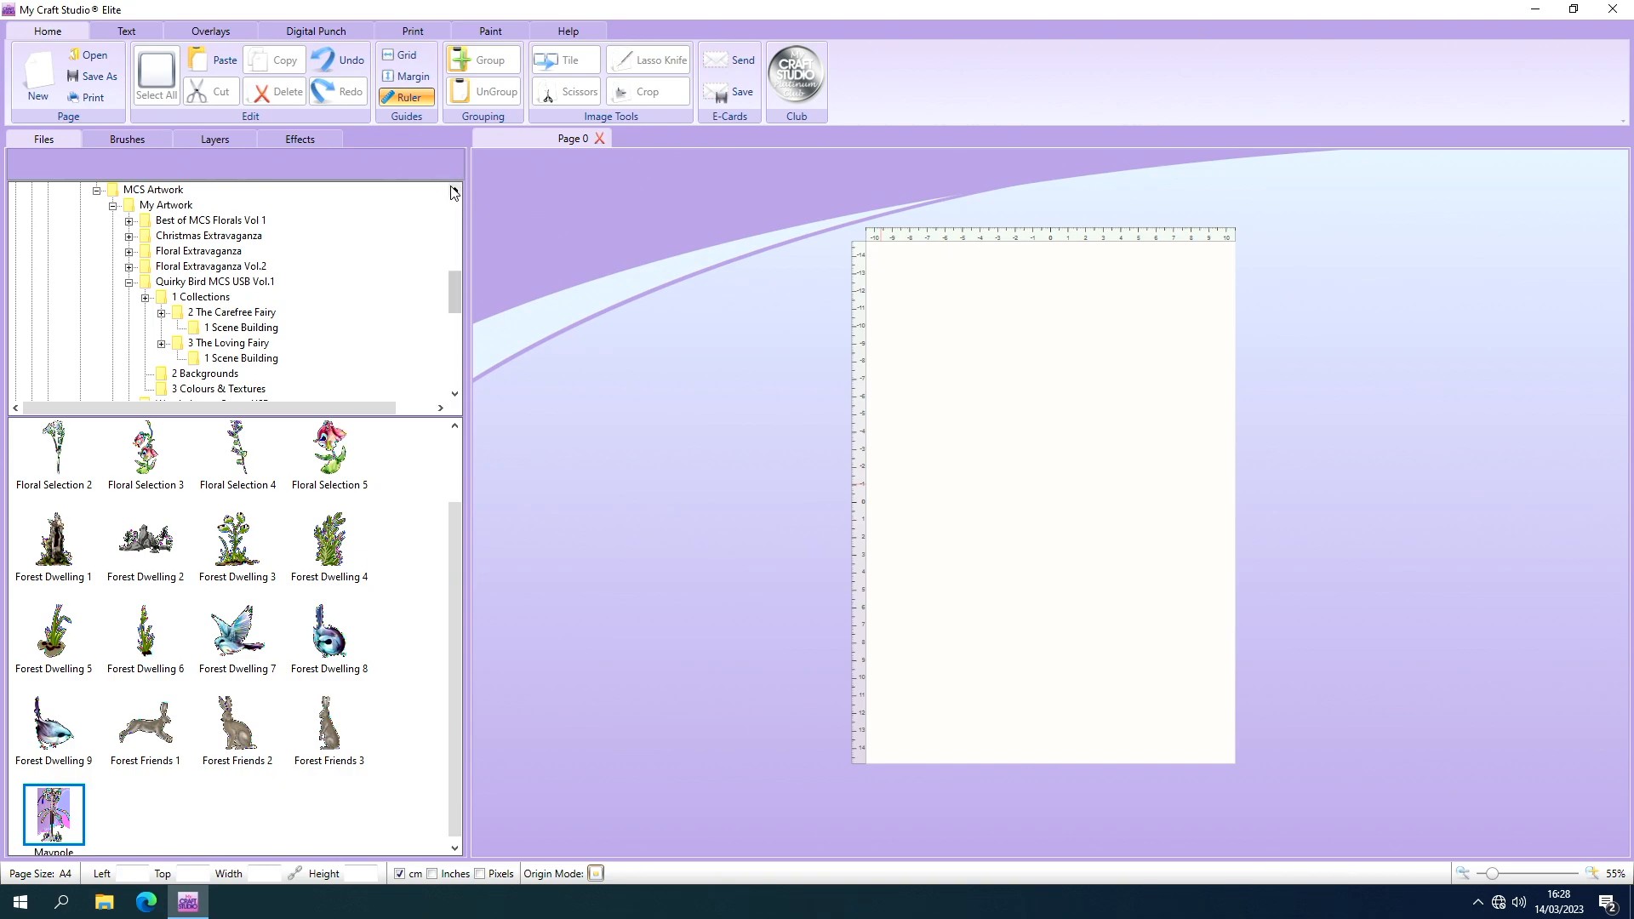
{"action": "scroll", "coordinate": [451, 189], "scroll_direction": "up", "scroll_amount": 1}
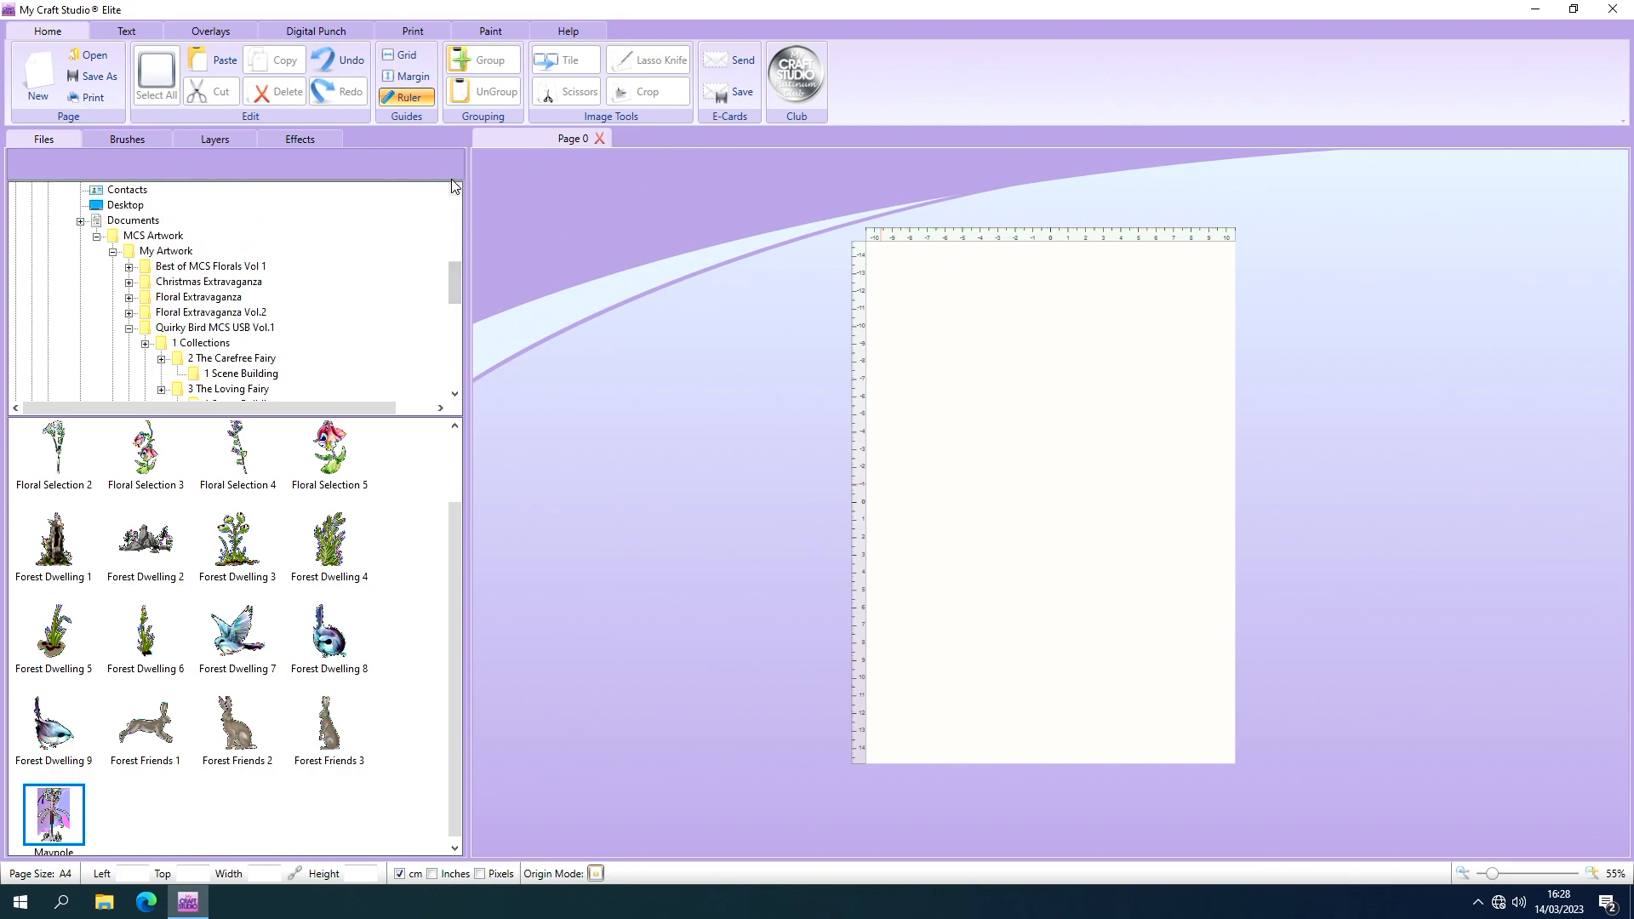
{"action": "left_click", "coordinate": [152, 222]}
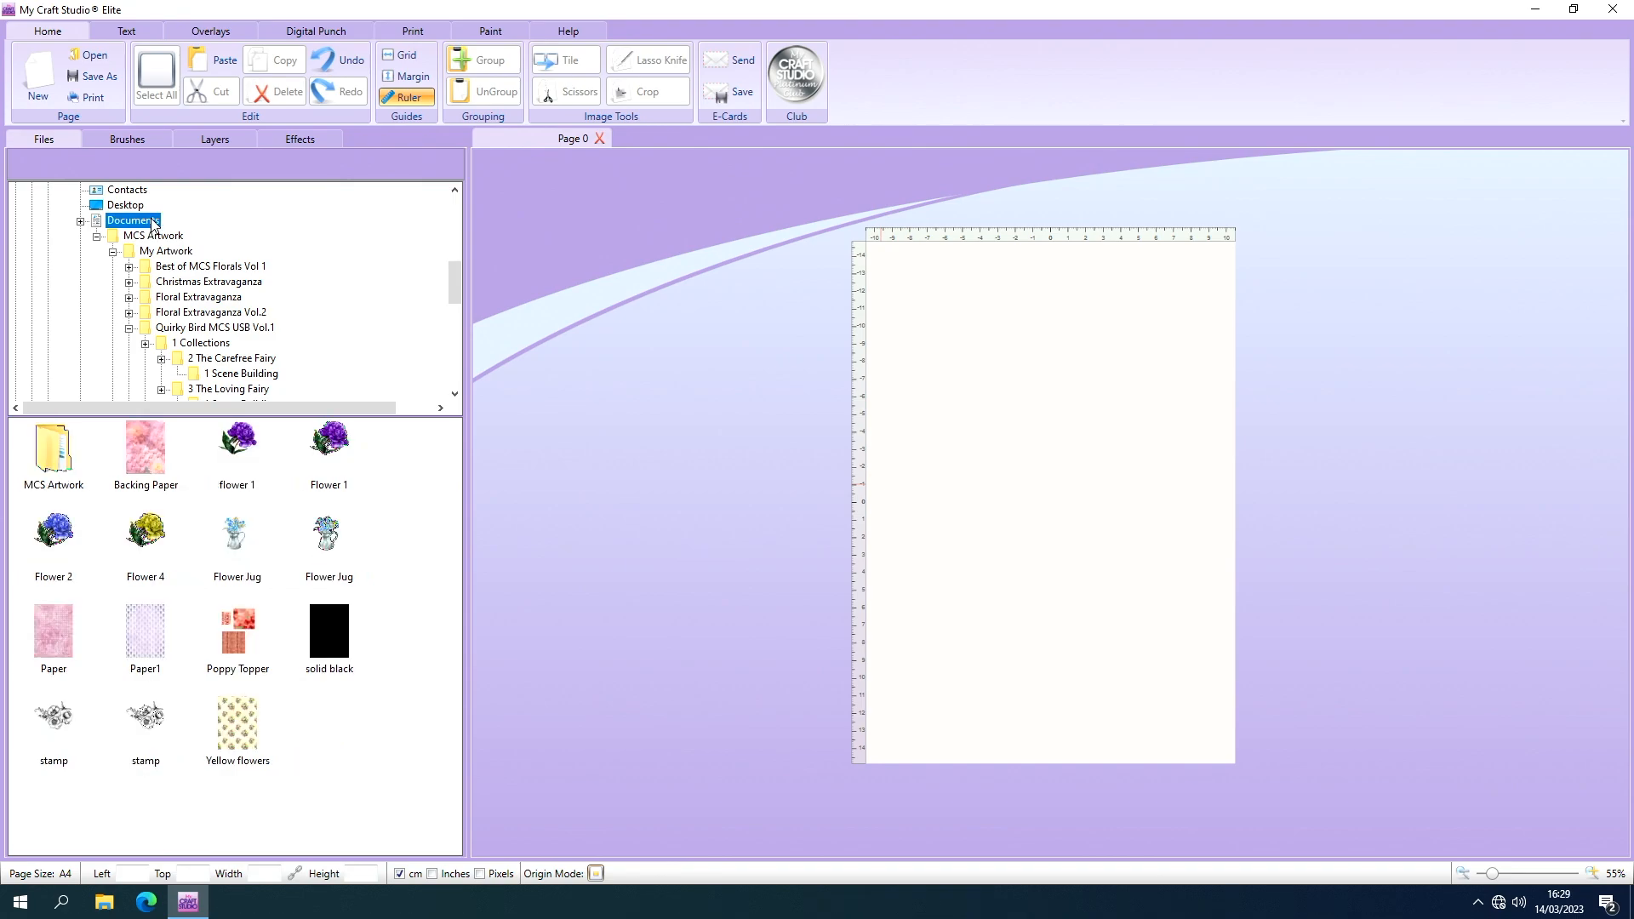
{"action": "left_click", "coordinate": [338, 657]}
{"action": "left_click_drag", "start_coordinate": [337, 657], "coordinate": [925, 266]}
{"action": "left_click_drag", "start_coordinate": [1003, 367], "coordinate": [945, 339]}
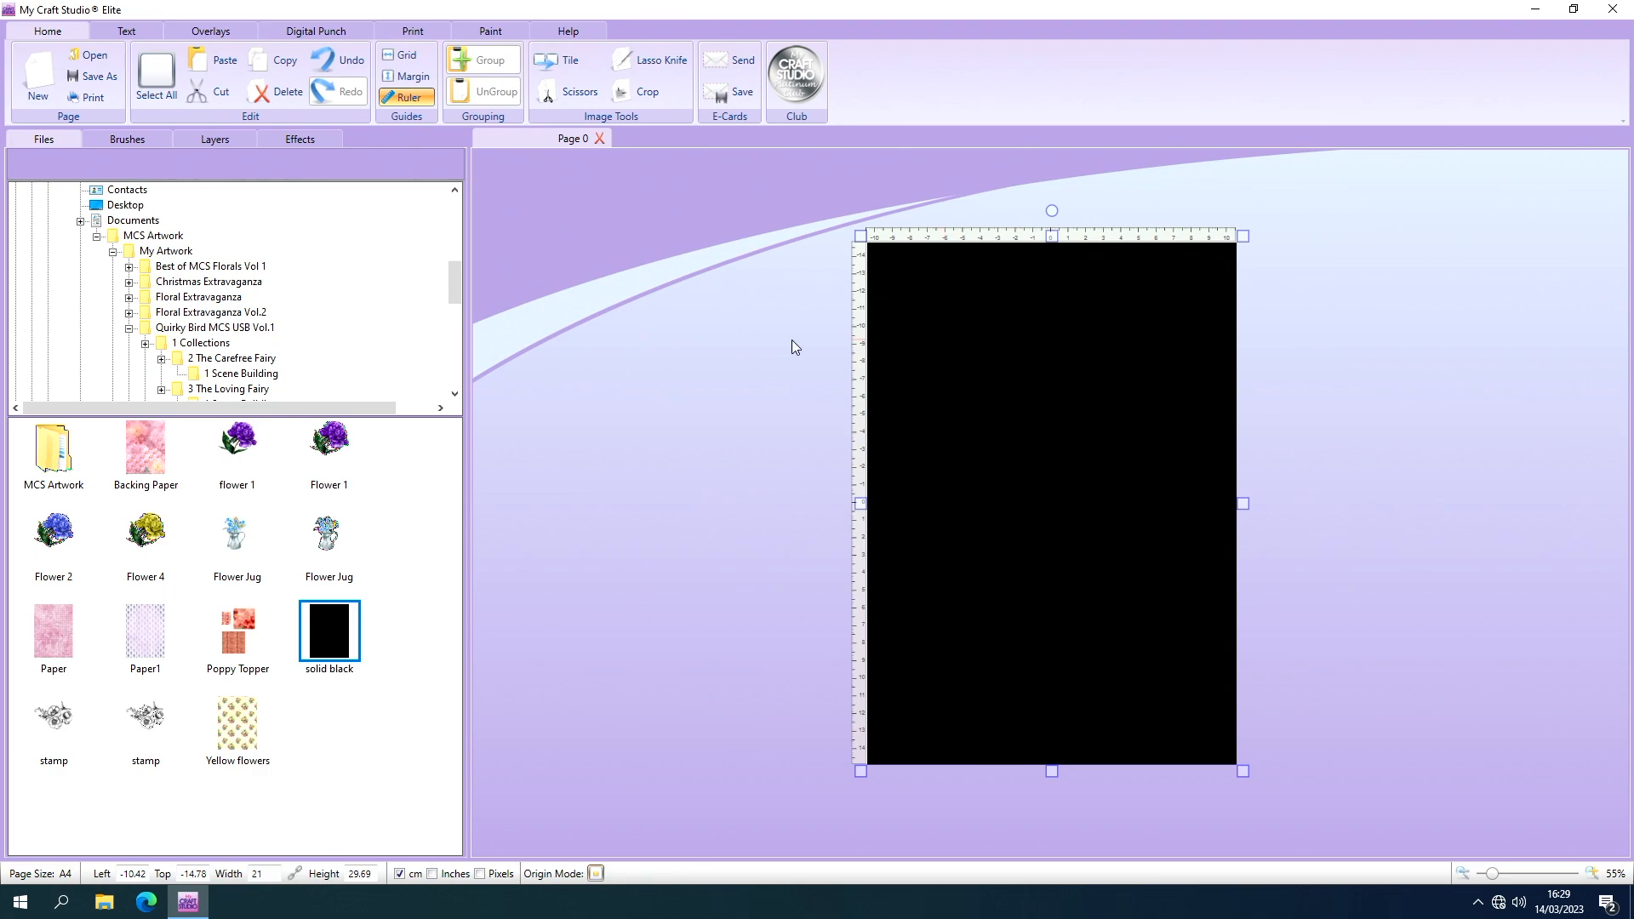
Add the Best Wishes word plaque digital punch and place it just inside the upper-left corner of the black image.
{"action": "left_click", "coordinate": [325, 40]}
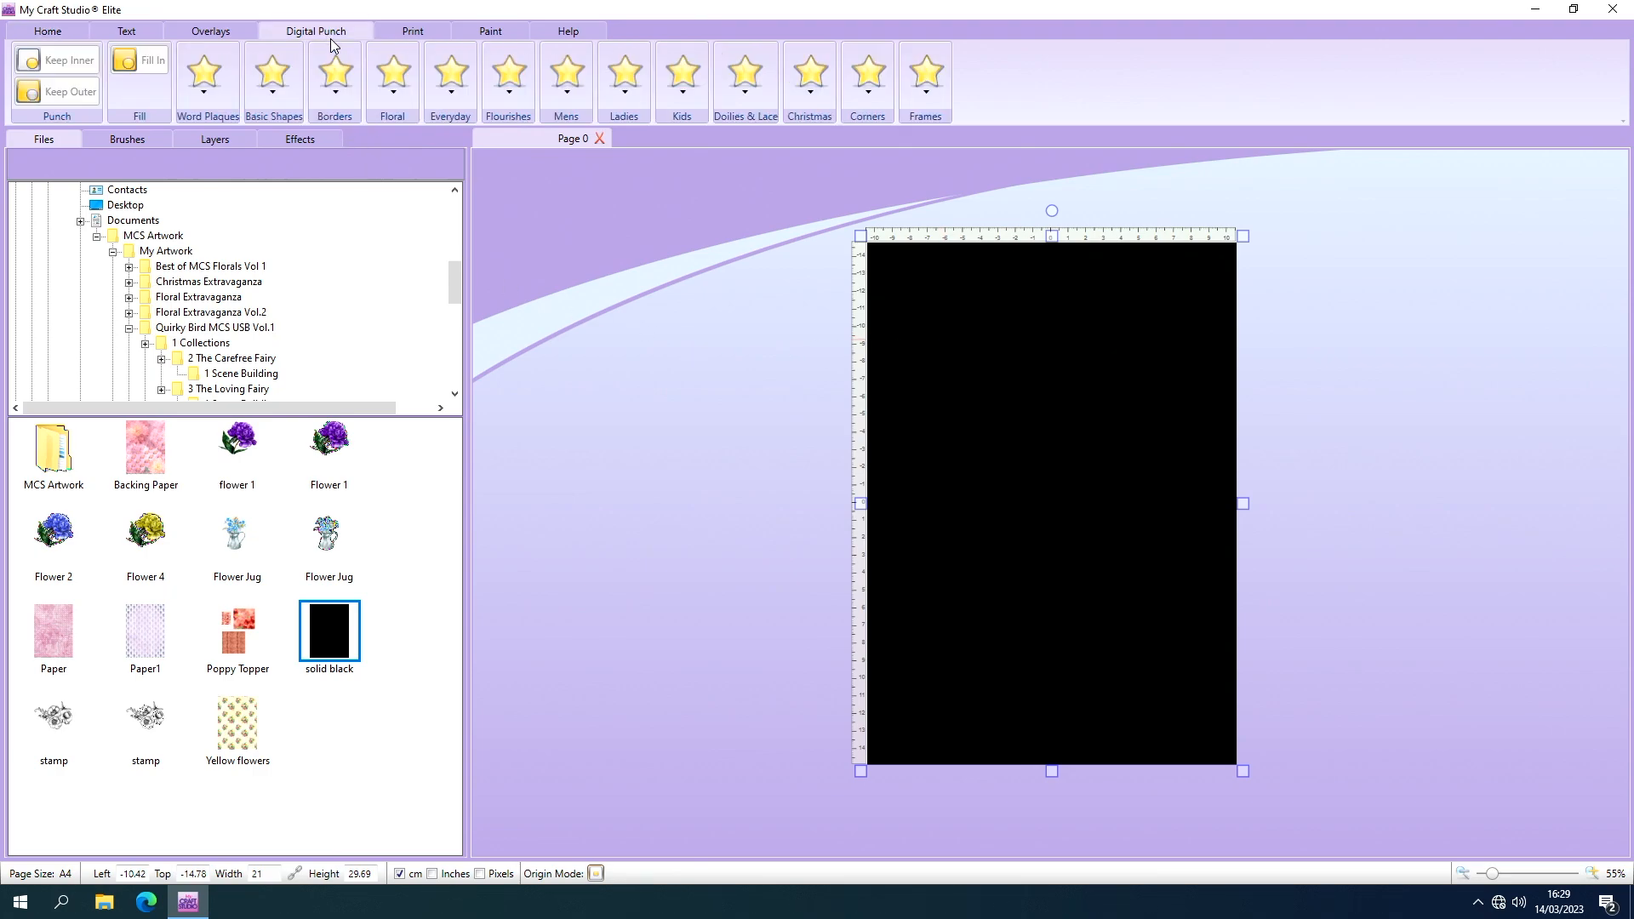
{"action": "left_click", "coordinate": [220, 78]}
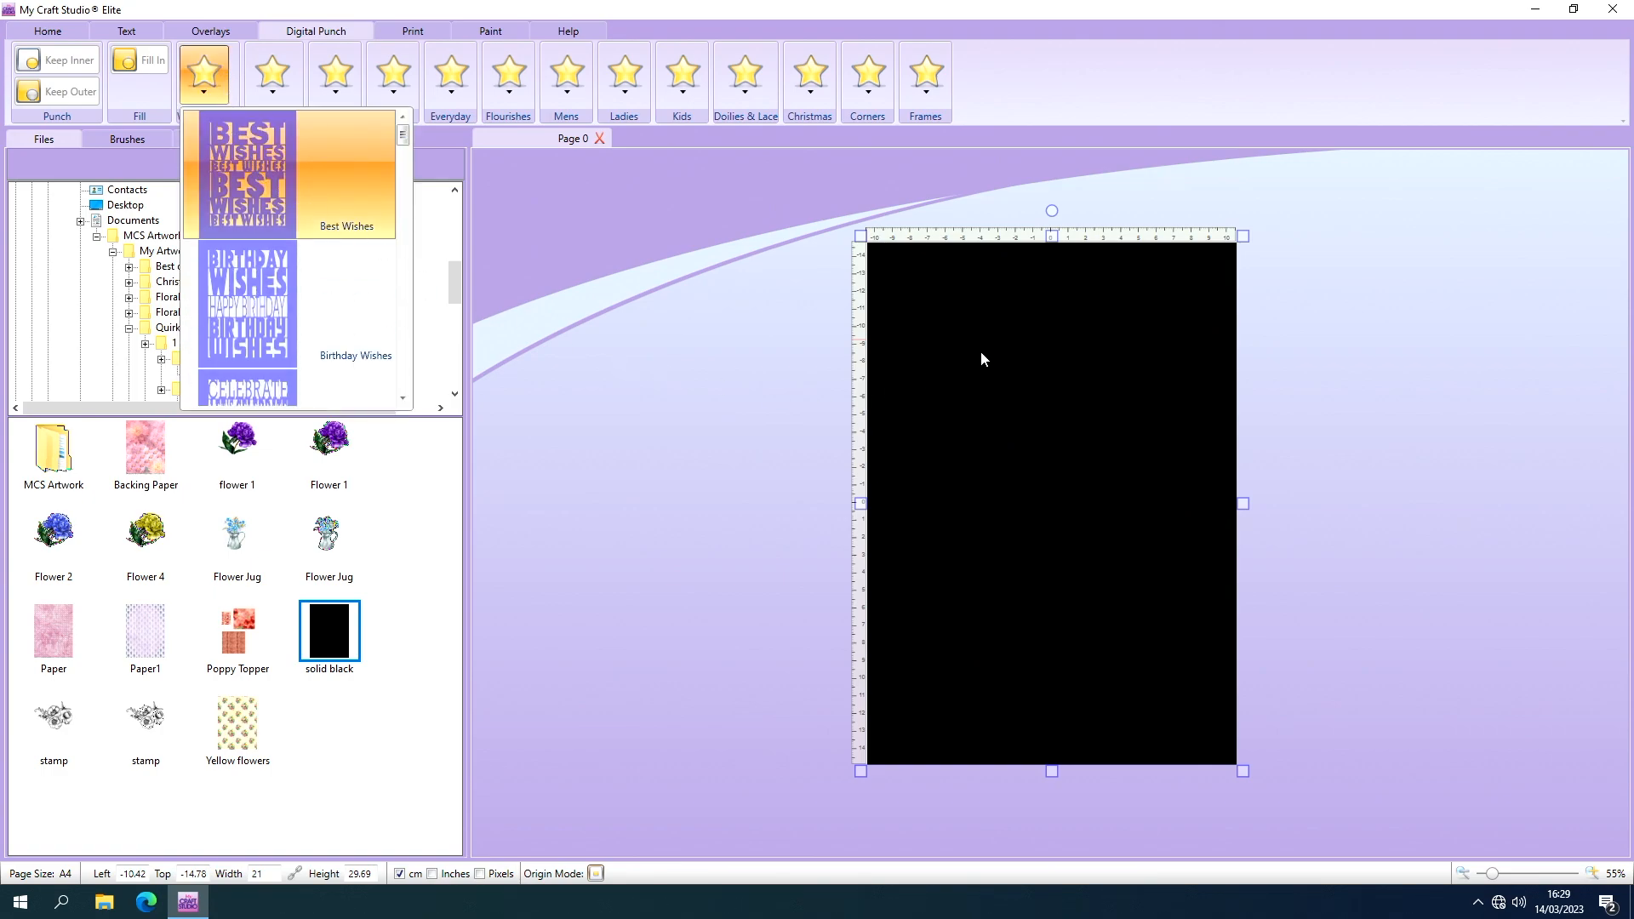
{"action": "left_click", "coordinate": [947, 349]}
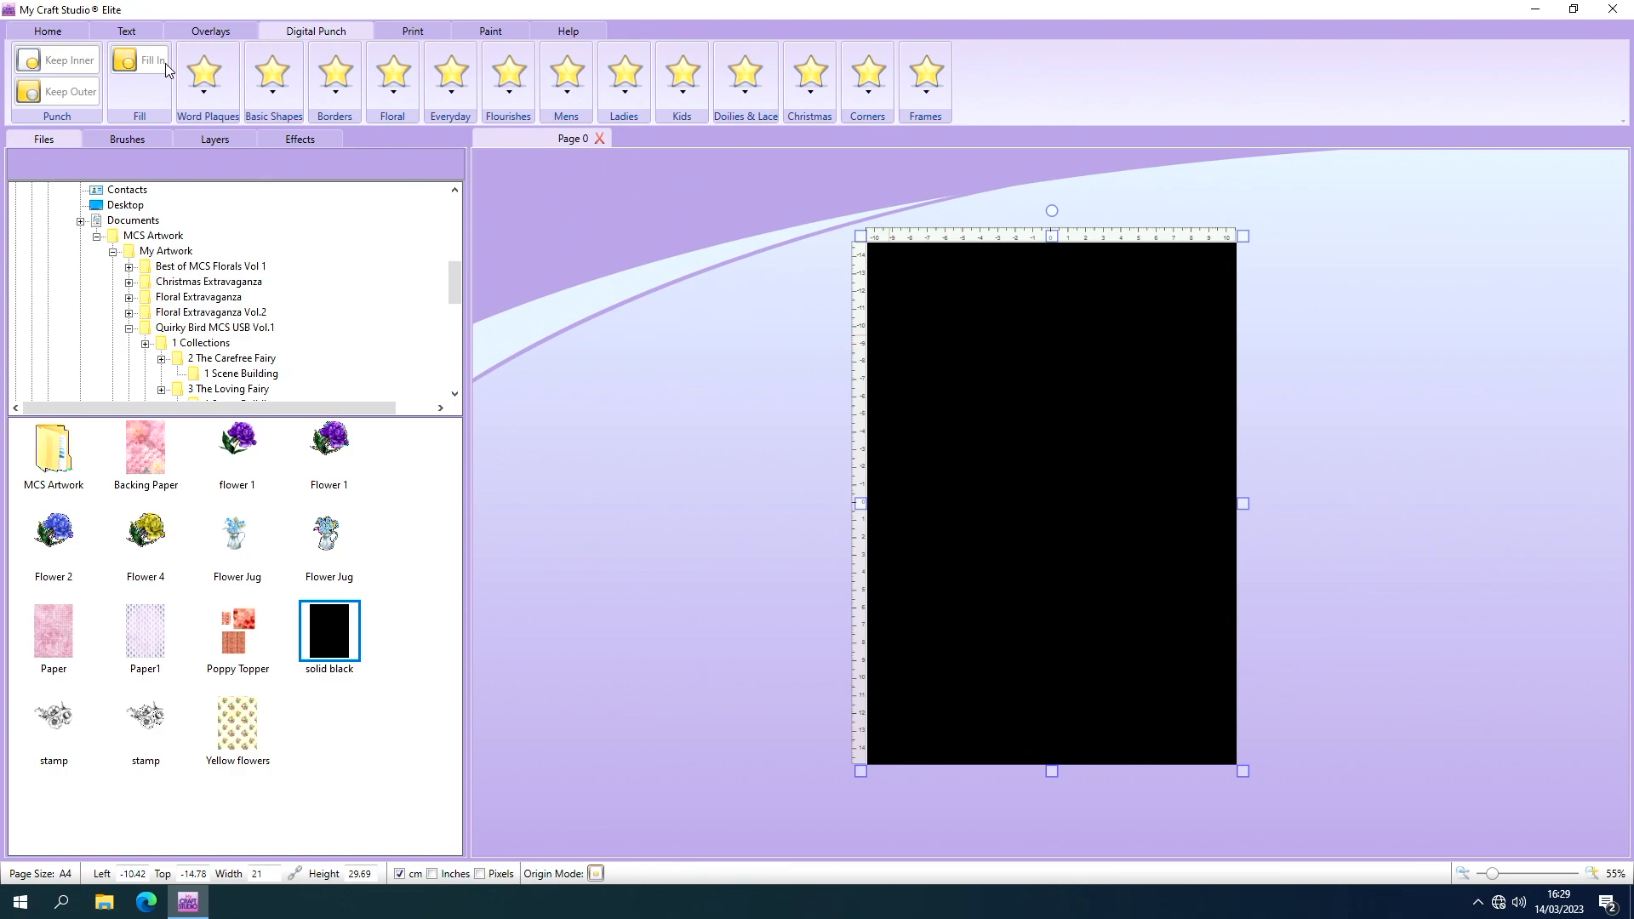
{"action": "left_click", "coordinate": [217, 90]}
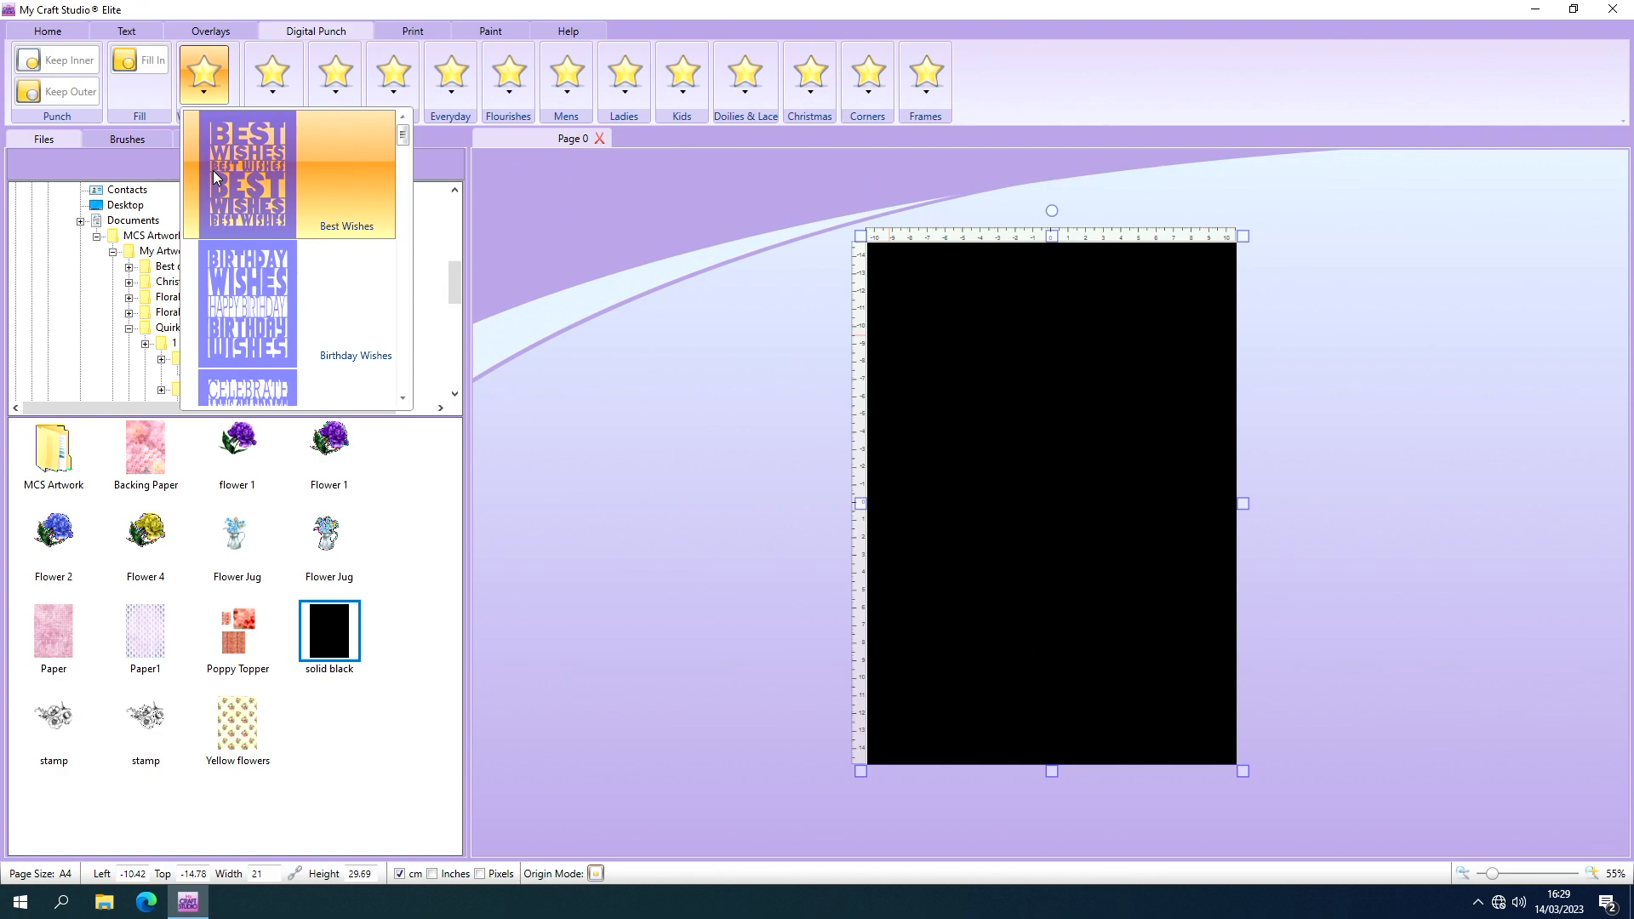
{"action": "left_click", "coordinate": [213, 174]}
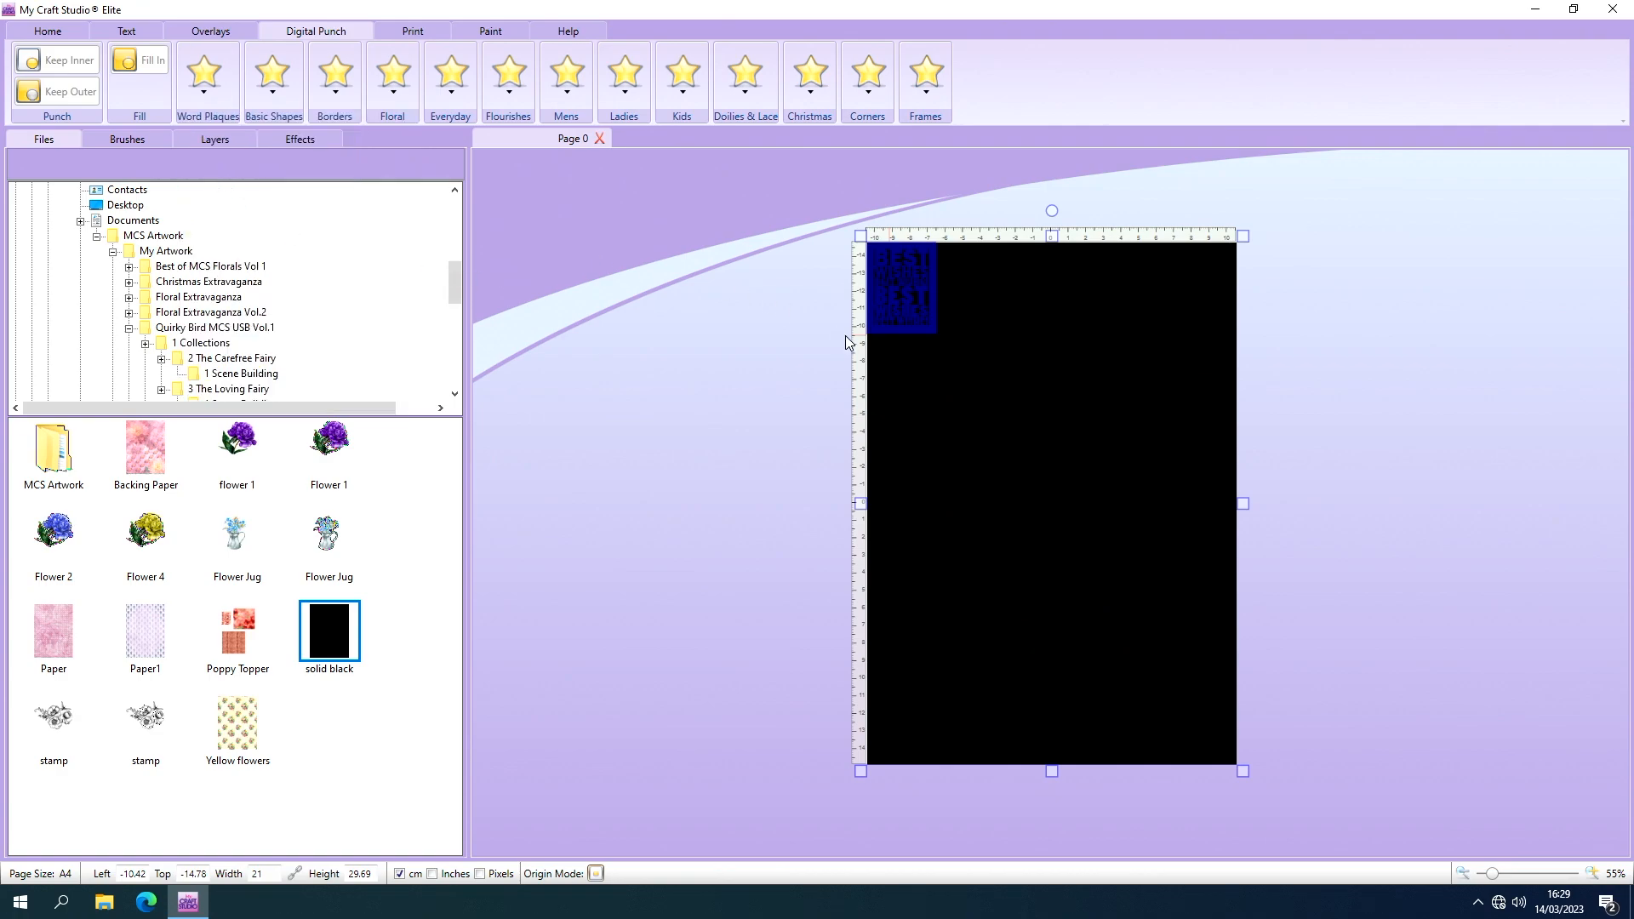
{"action": "left_click_drag", "start_coordinate": [902, 305], "coordinate": [919, 322]}
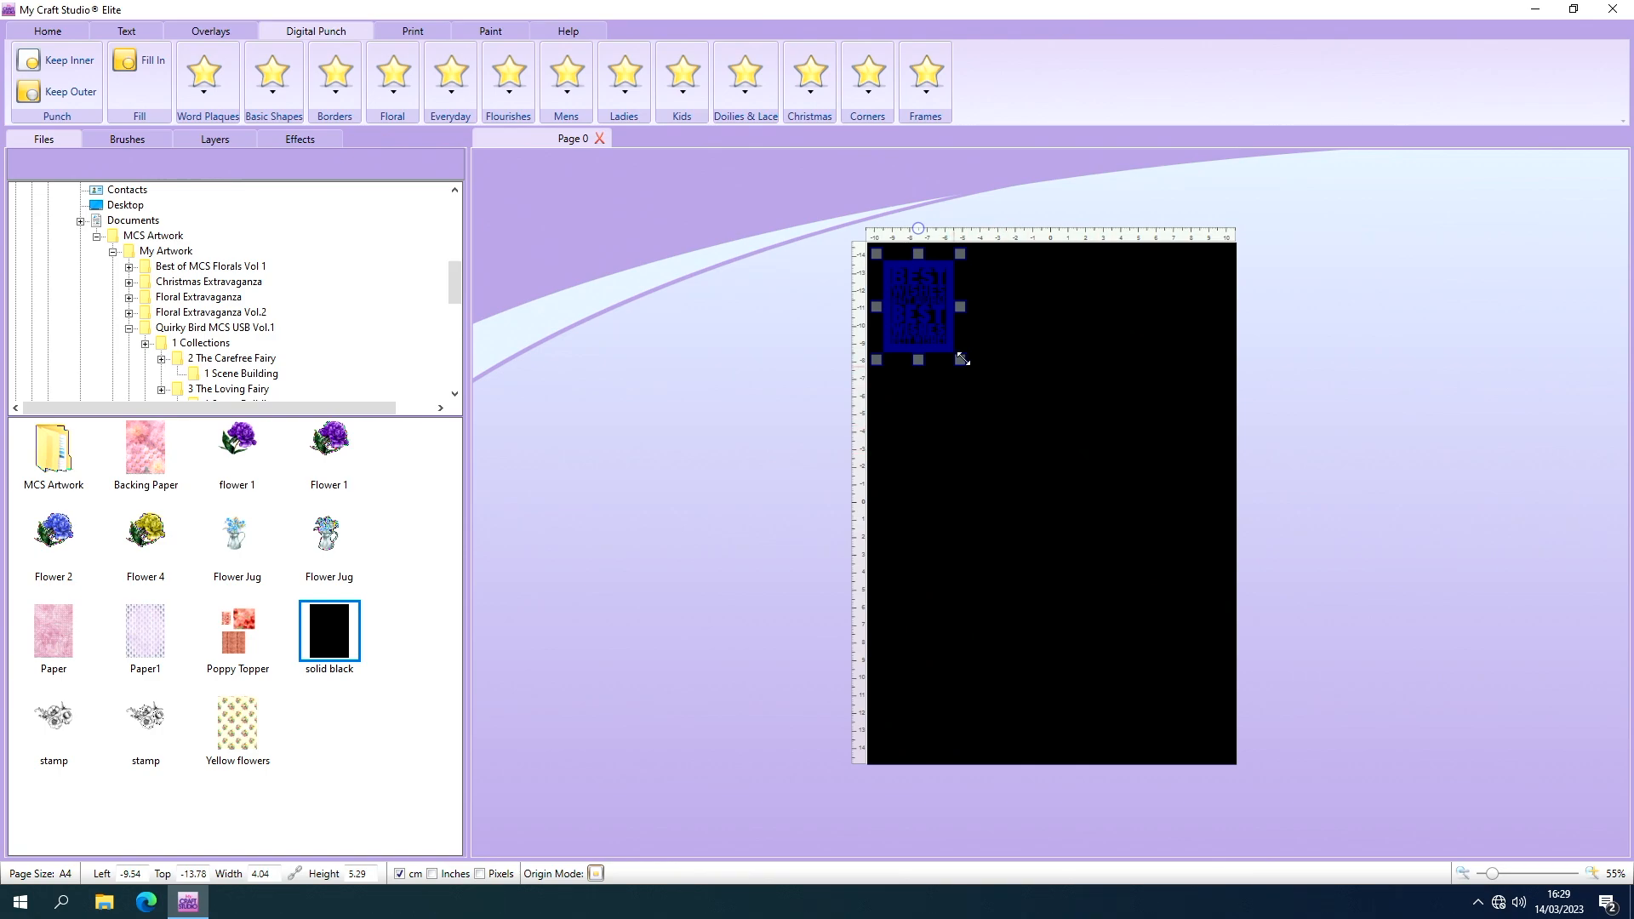
Enlarge the Best Wishes punch to about 13.67 by 17.92 cm and move it towards the page centre.
{"action": "left_click_drag", "start_coordinate": [962, 359], "coordinate": [1164, 584]}
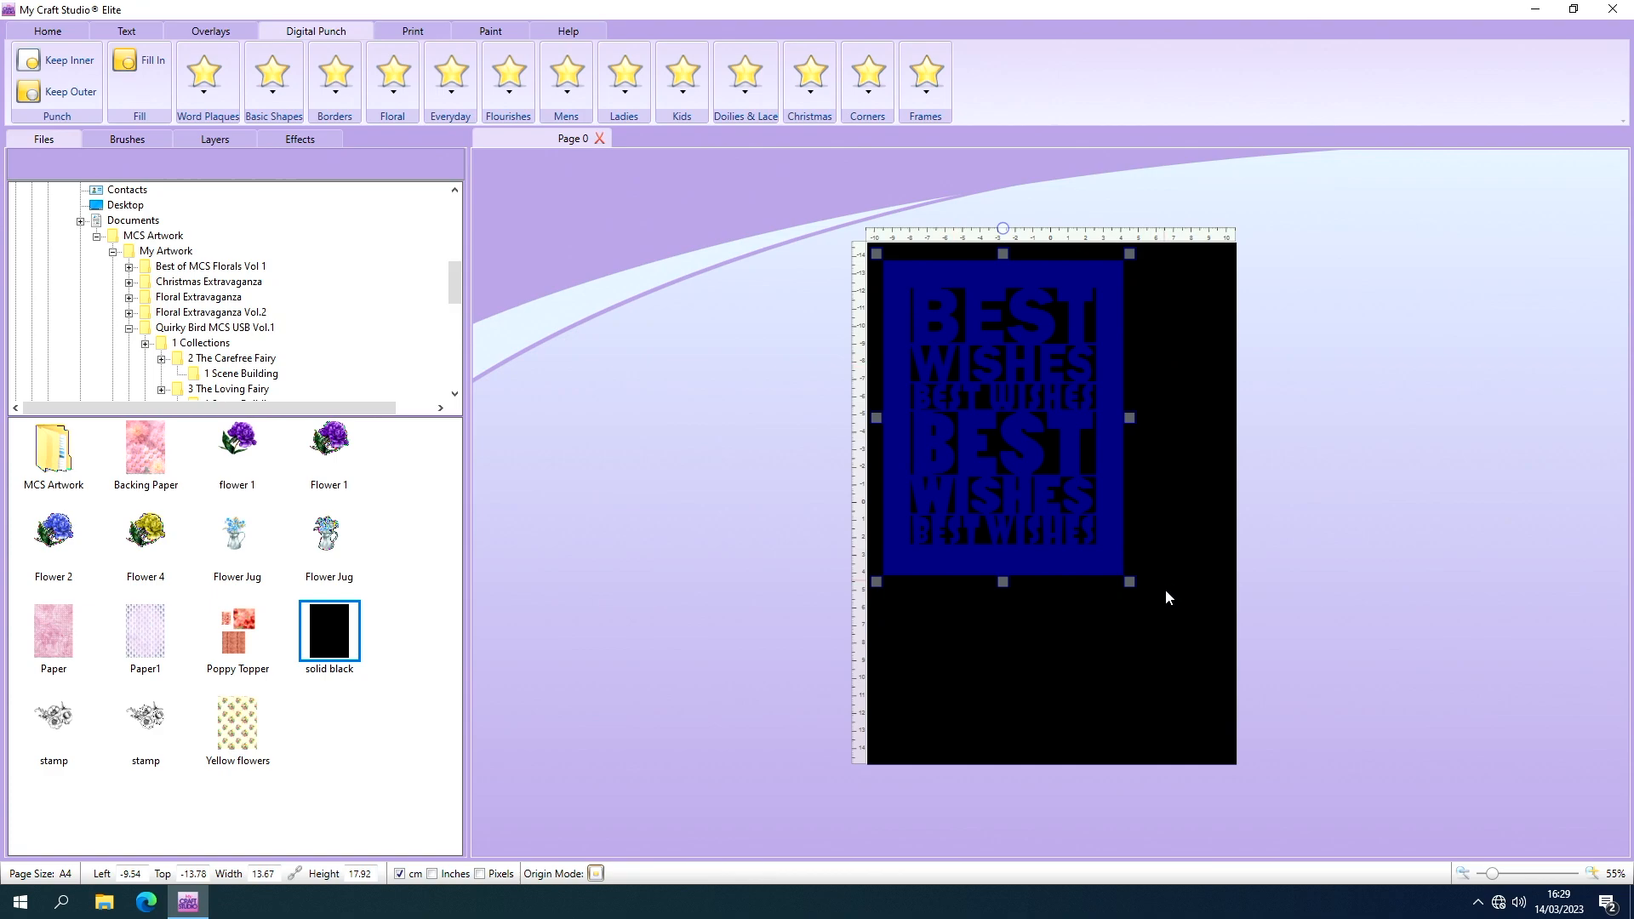
{"action": "left_click", "coordinate": [1462, 875]}
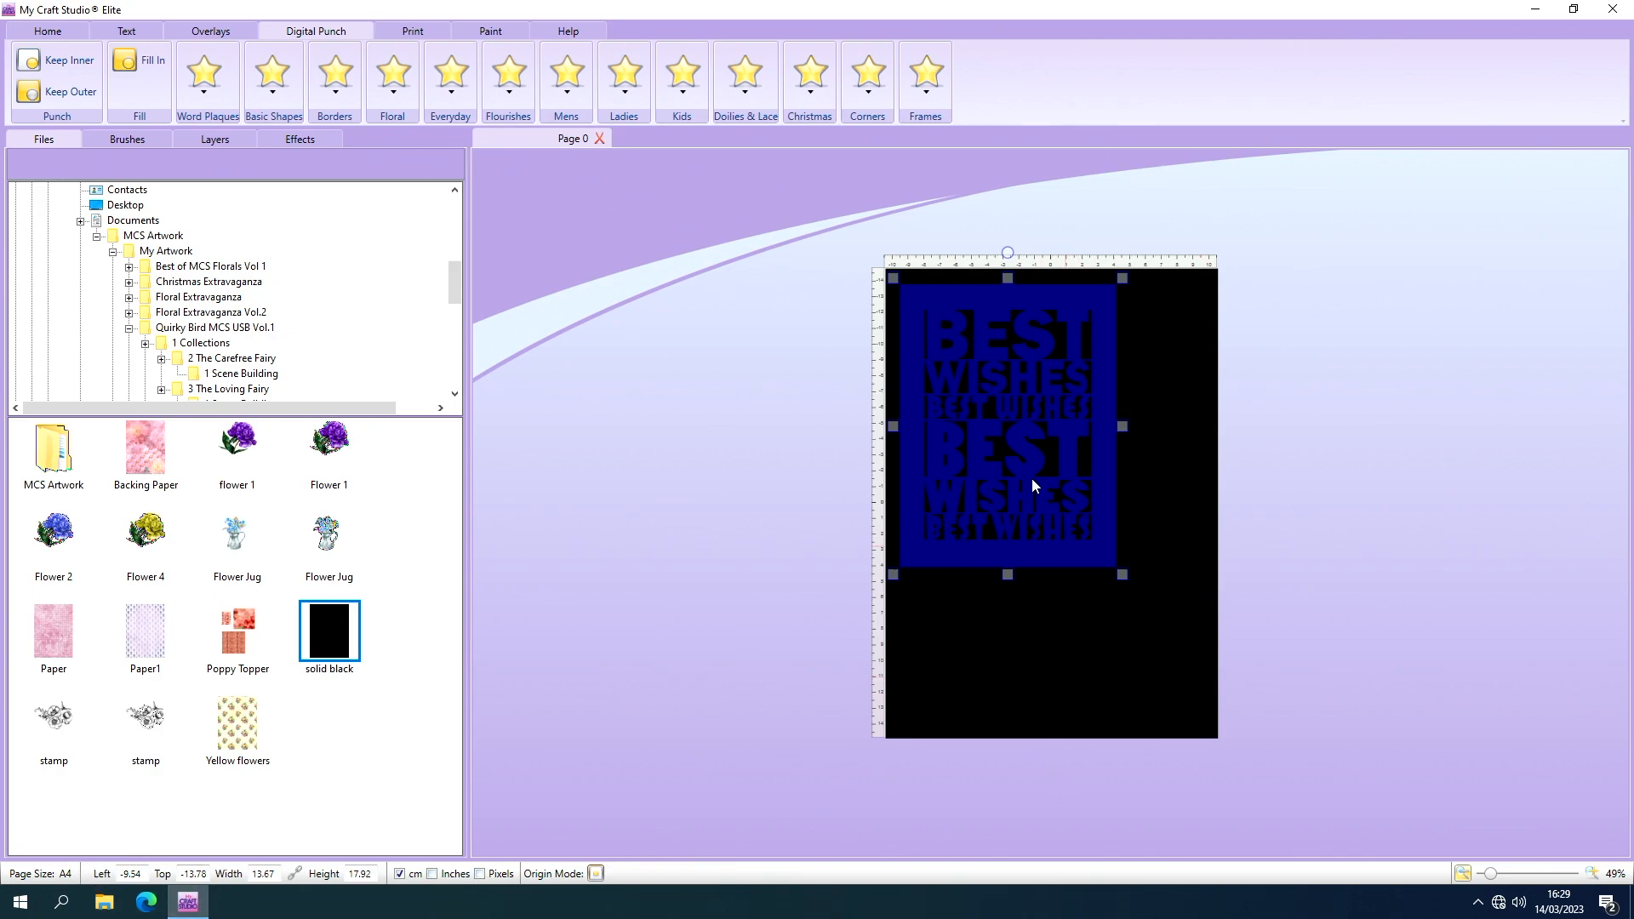
{"action": "left_click_drag", "start_coordinate": [1000, 462], "coordinate": [1034, 494]}
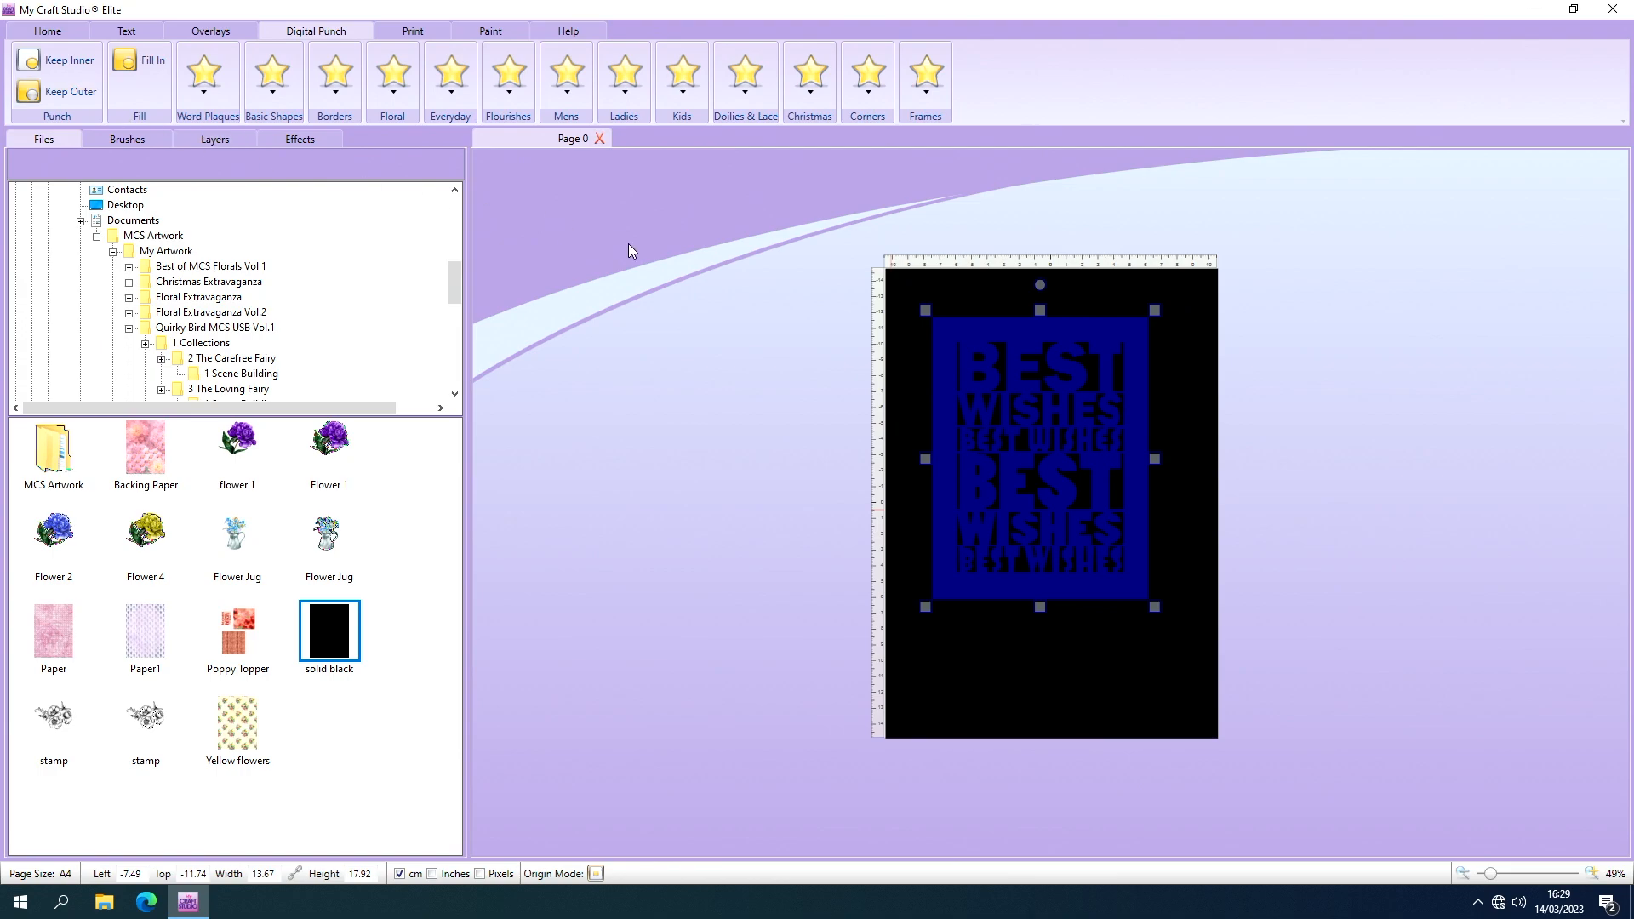
Punch the black image with the Best Wishes design using Keep Inner, and cut away the blue punch template.
{"action": "left_click", "coordinate": [57, 68]}
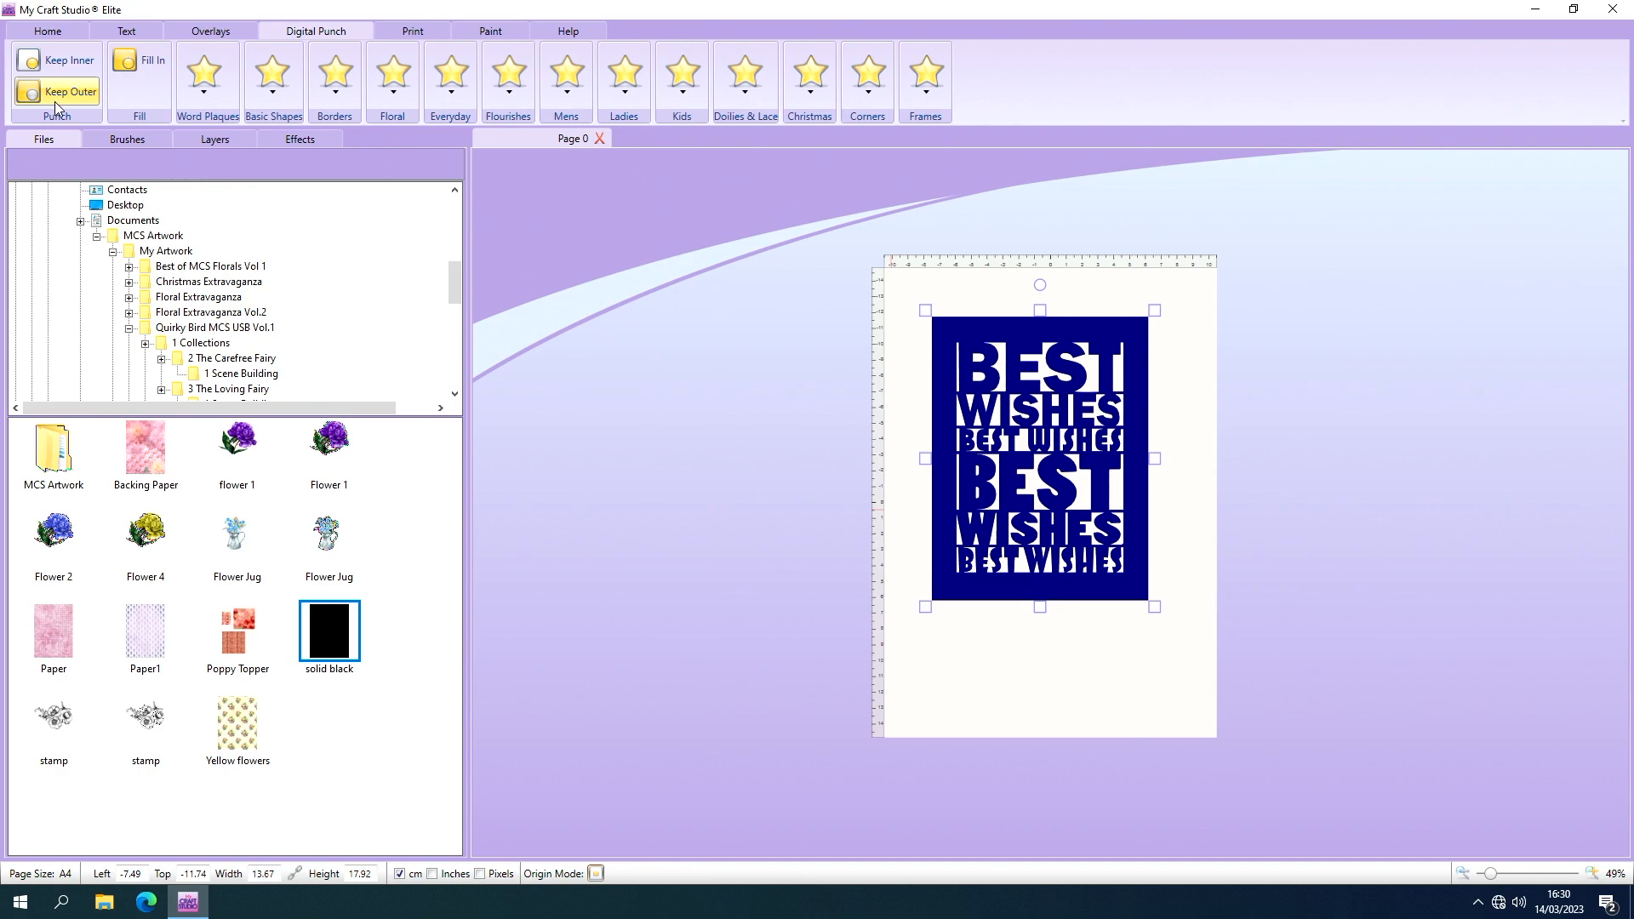
{"action": "left_click", "coordinate": [48, 32]}
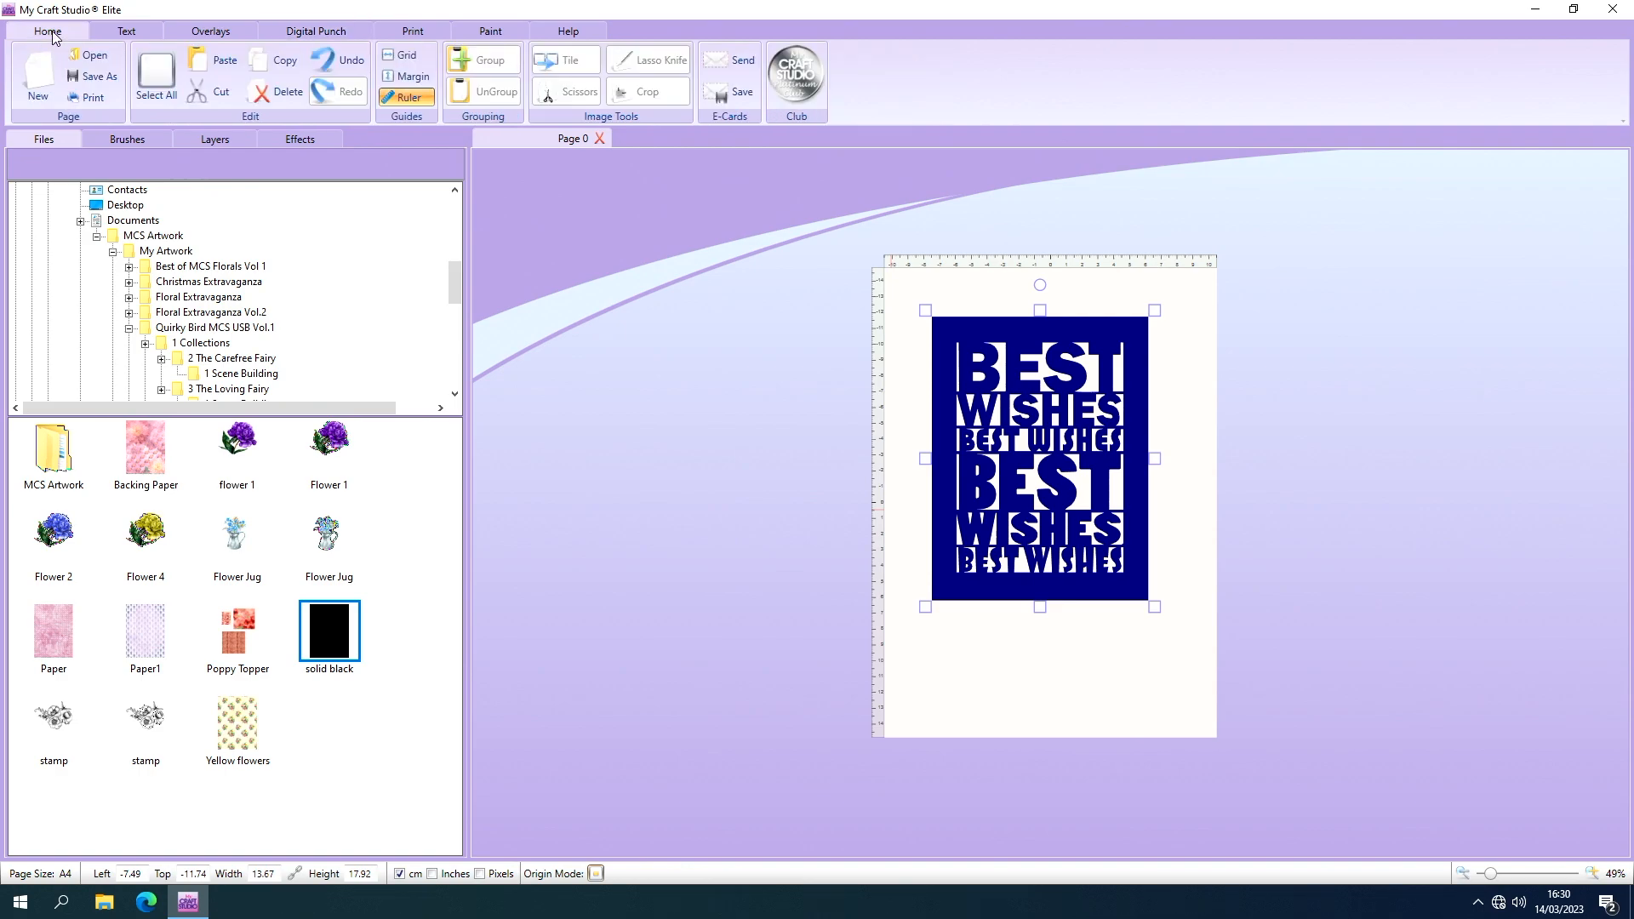
{"action": "left_click", "coordinate": [208, 93]}
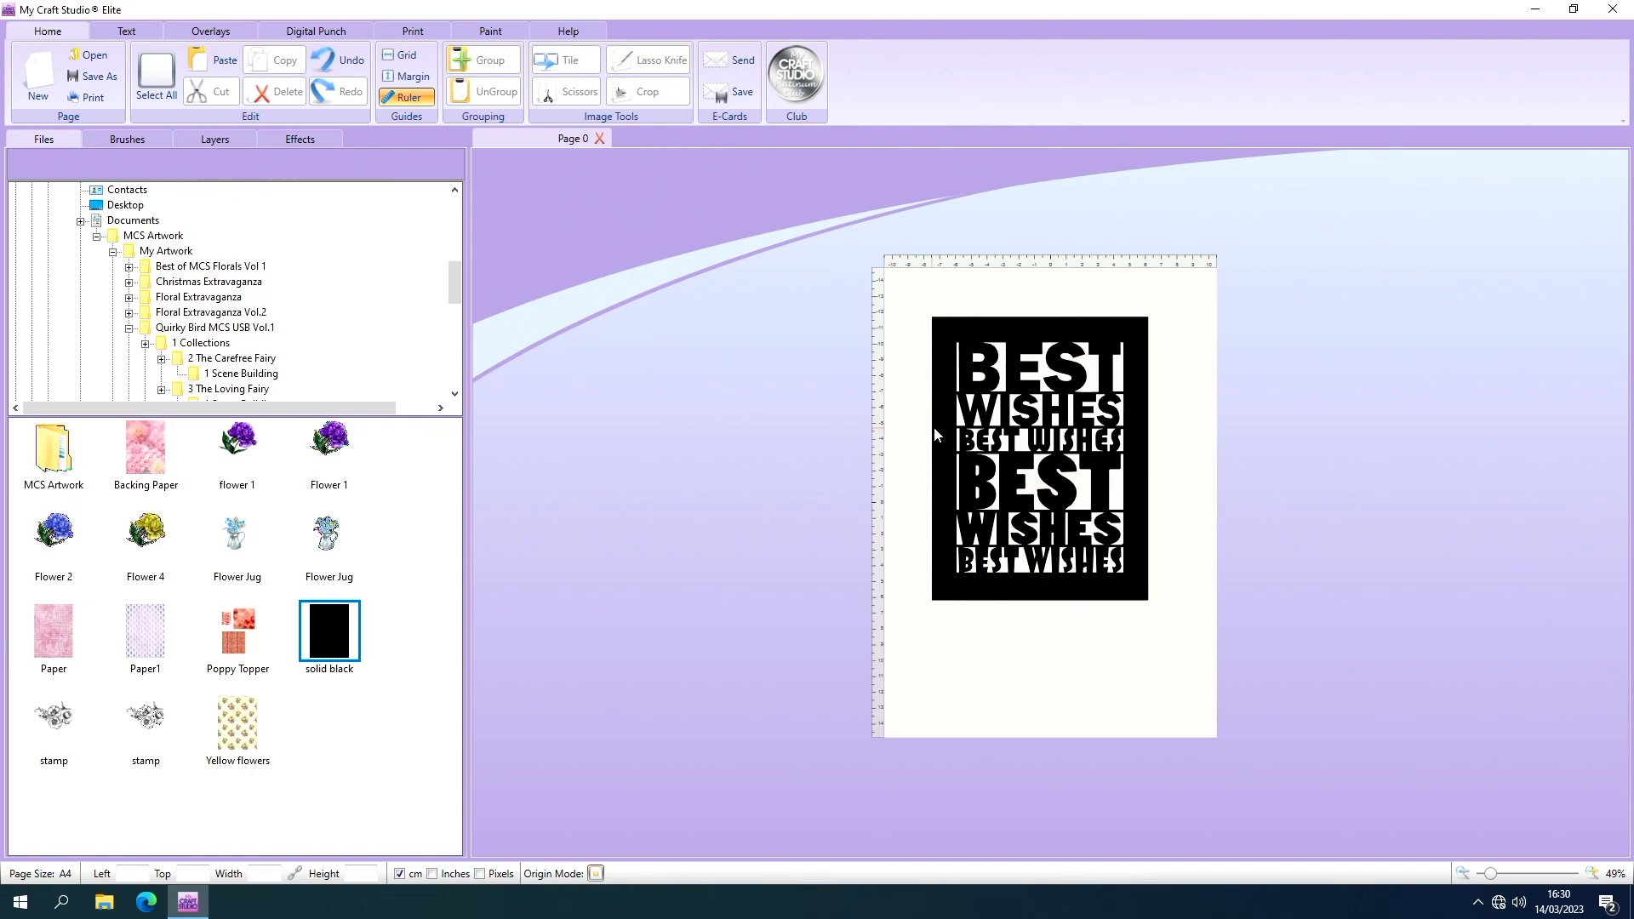
Move the punched black plaque to about -6.63 cm left and -10.61 cm top, and bring up the digital punch tools.
{"action": "left_click_drag", "start_coordinate": [933, 426], "coordinate": [947, 442]}
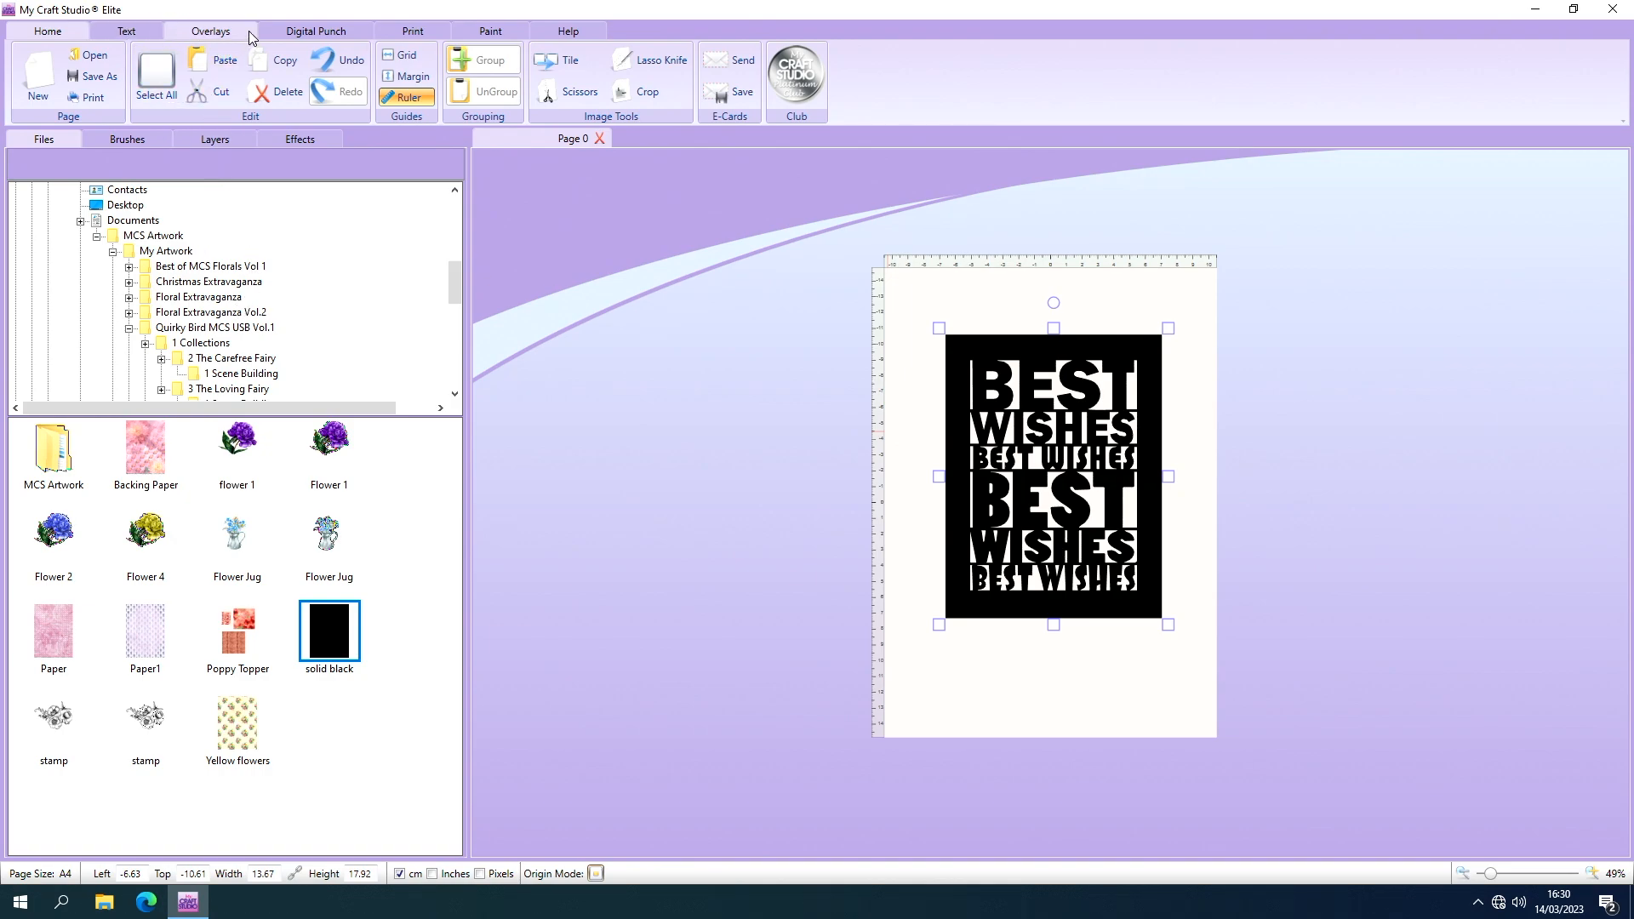
{"action": "left_click", "coordinate": [339, 34]}
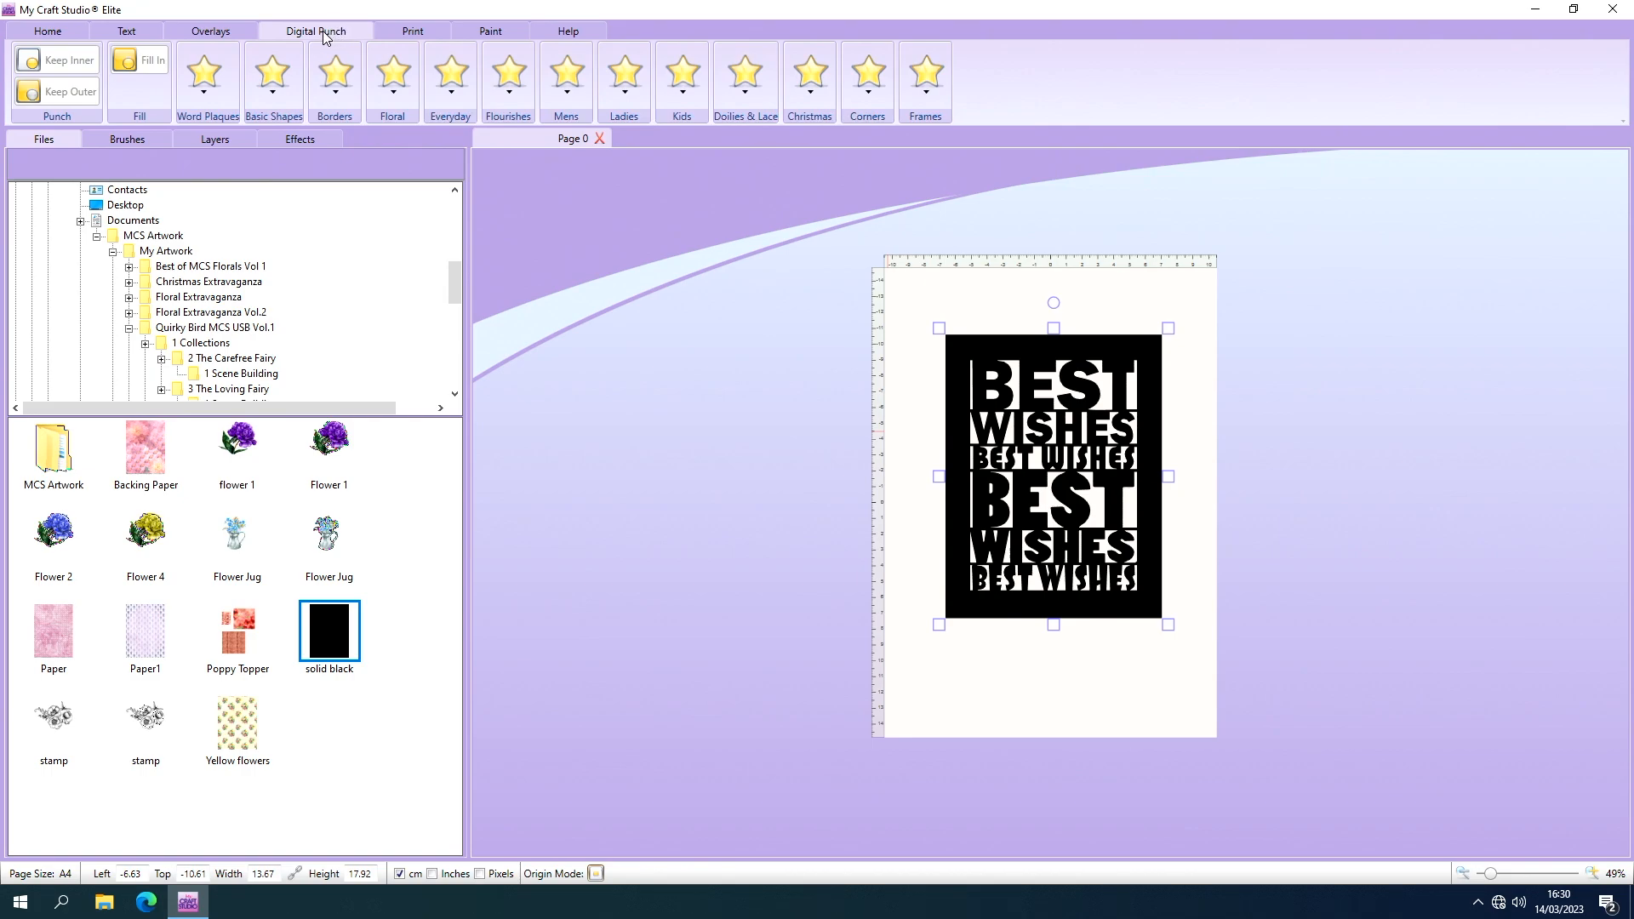
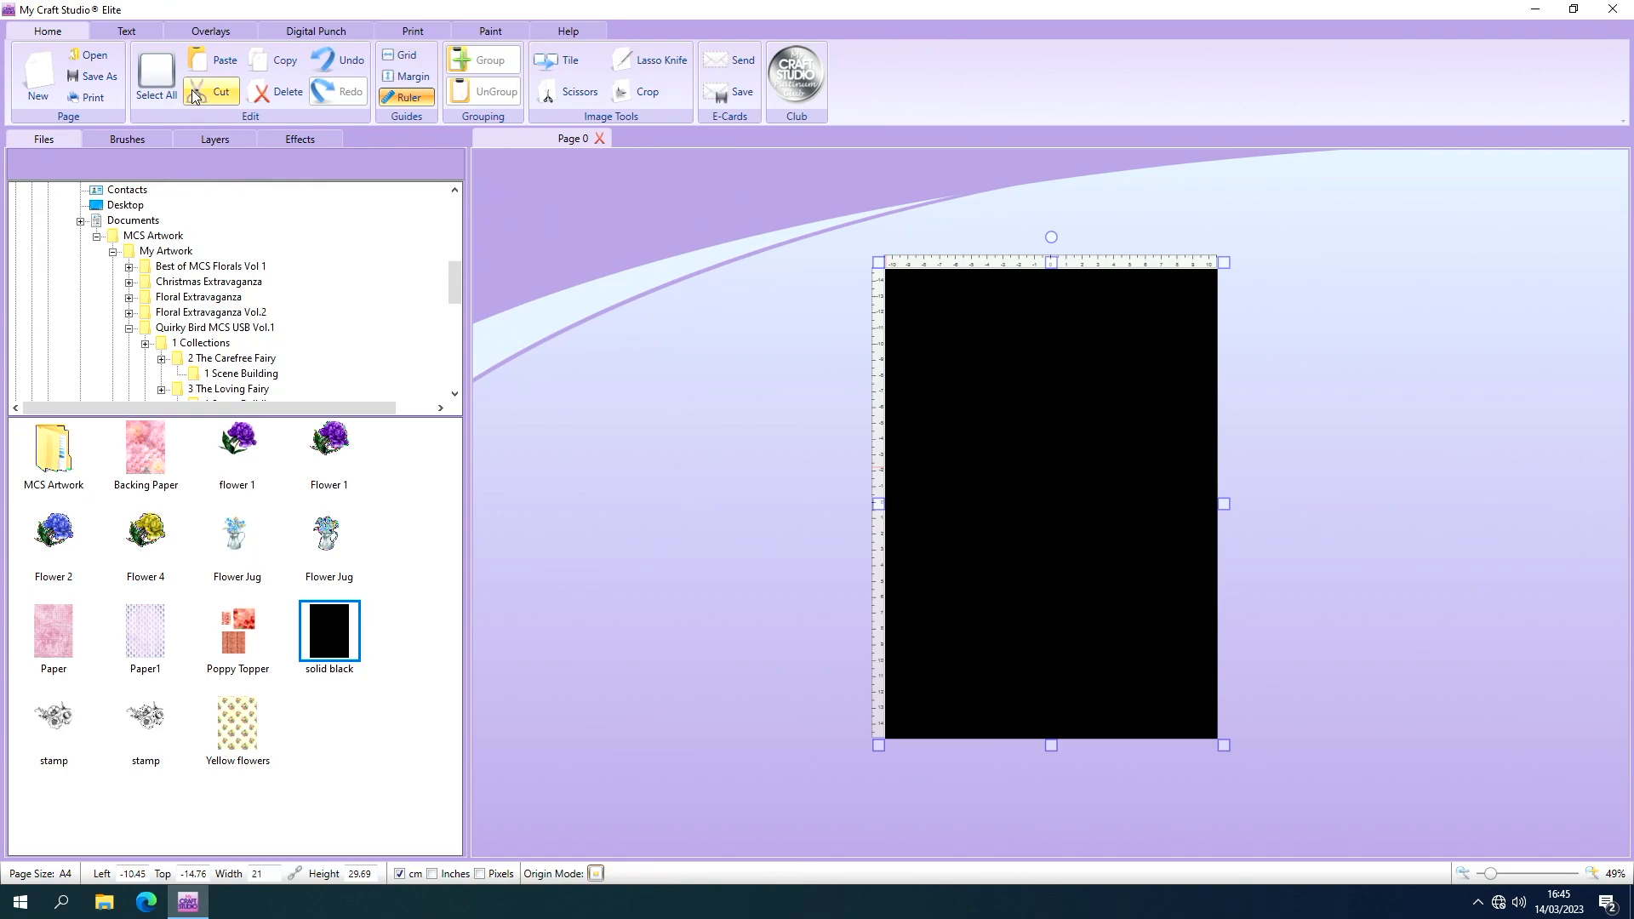
Add a Circle digital punch about 9.71 cm across on the upper half of the black image and punch it using Keep Inner.
{"action": "left_click", "coordinate": [353, 35]}
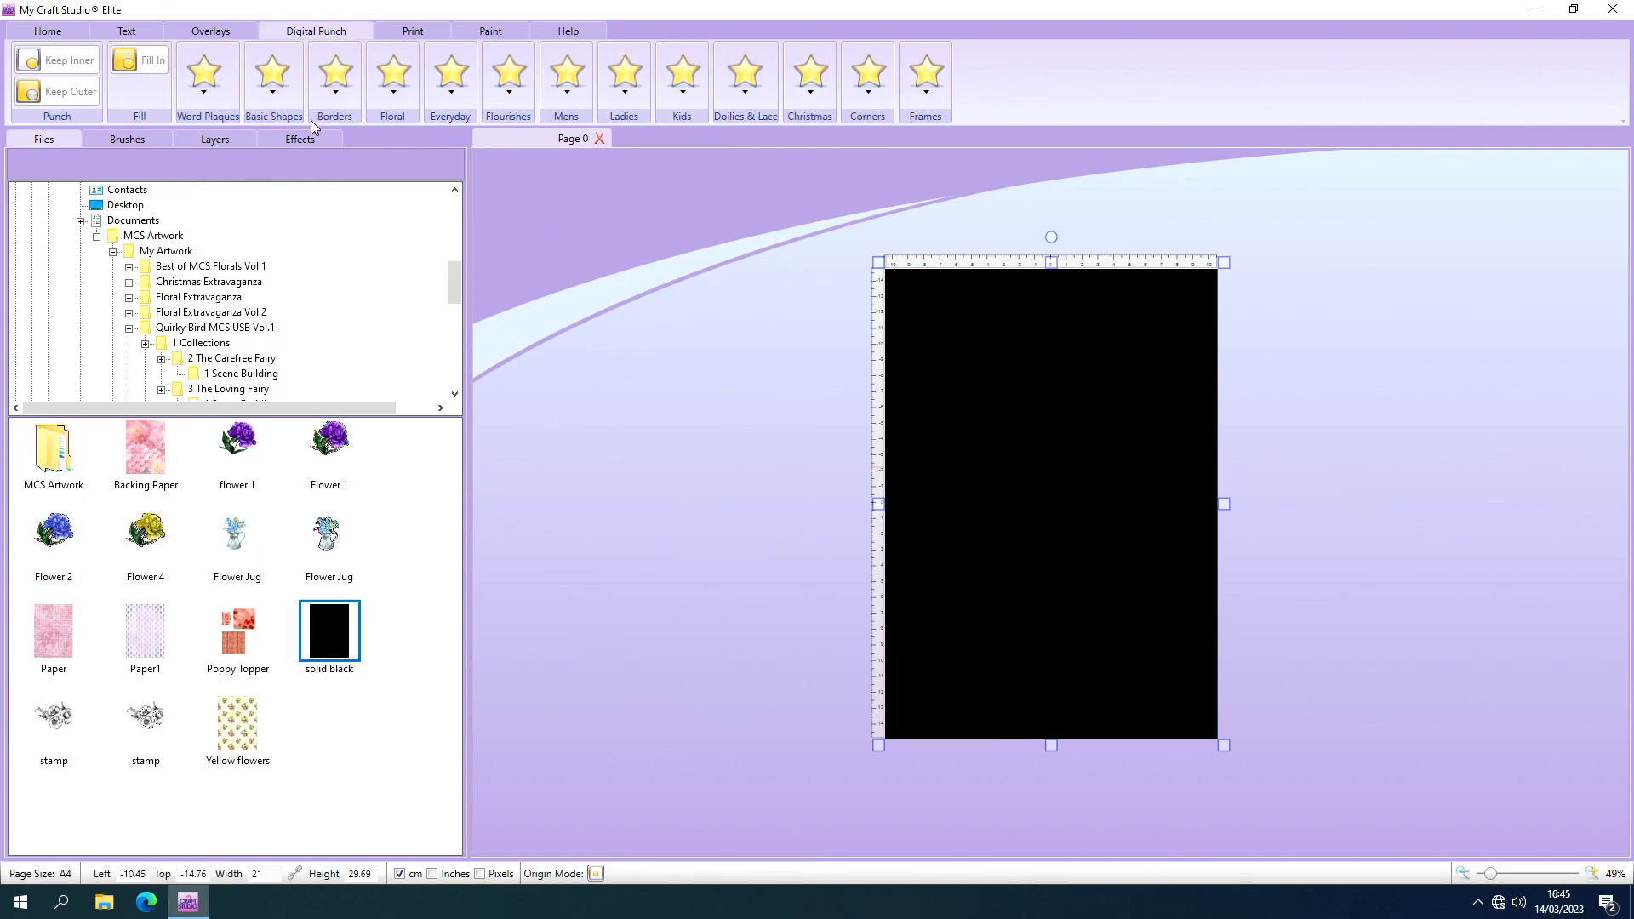
{"action": "left_click", "coordinate": [270, 85]}
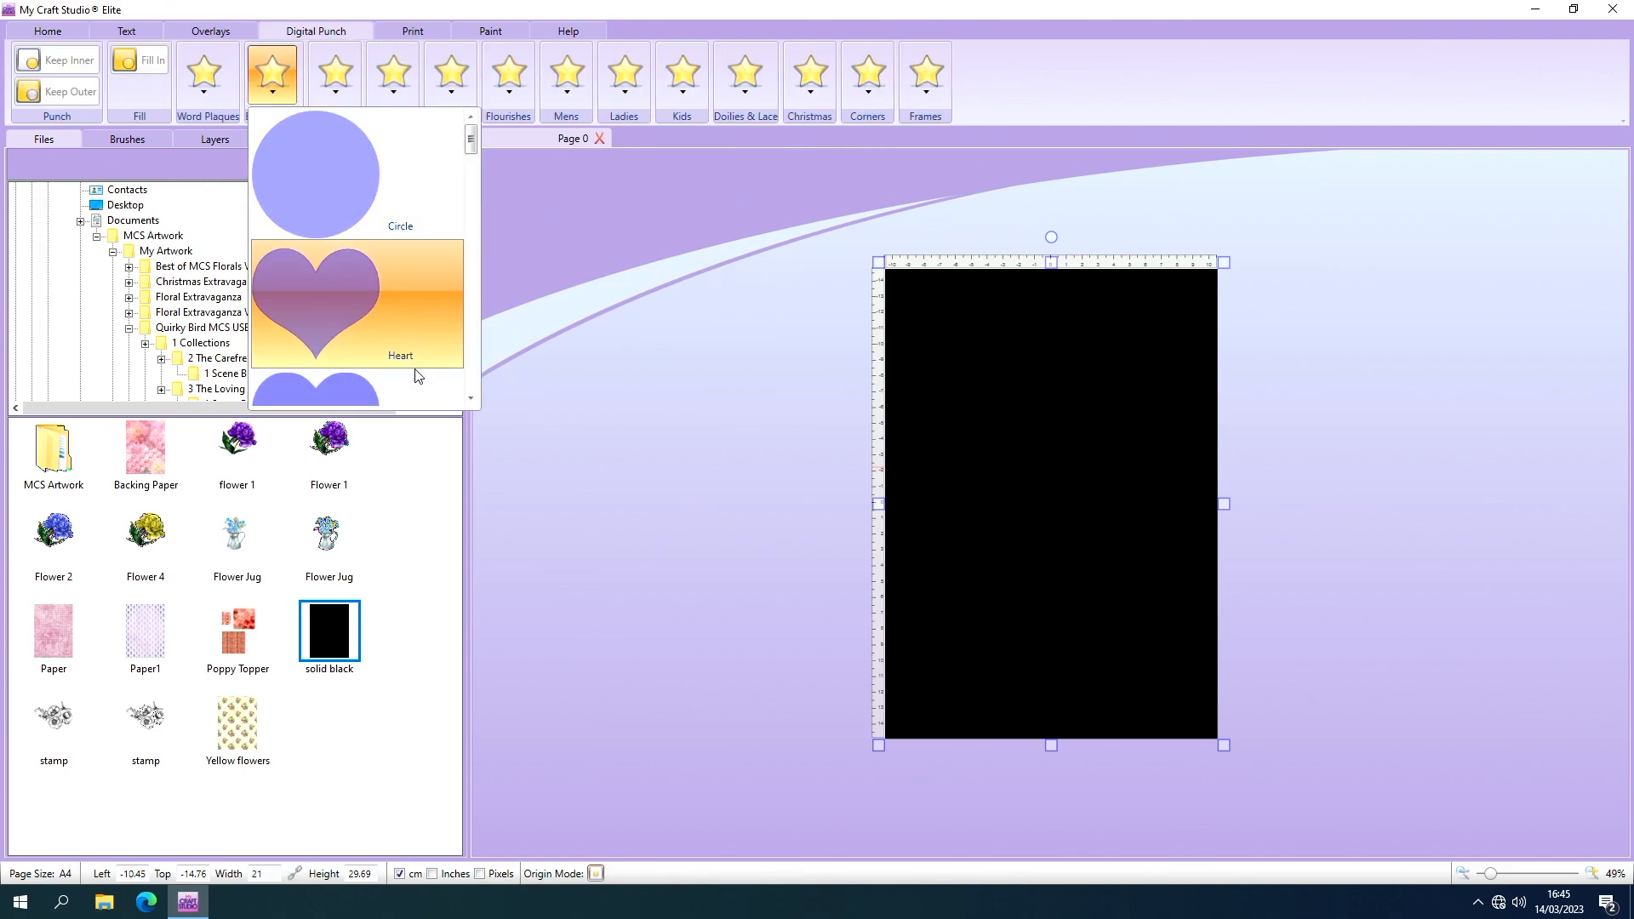
{"action": "left_click", "coordinate": [471, 399]}
{"action": "left_click", "coordinate": [472, 399]}
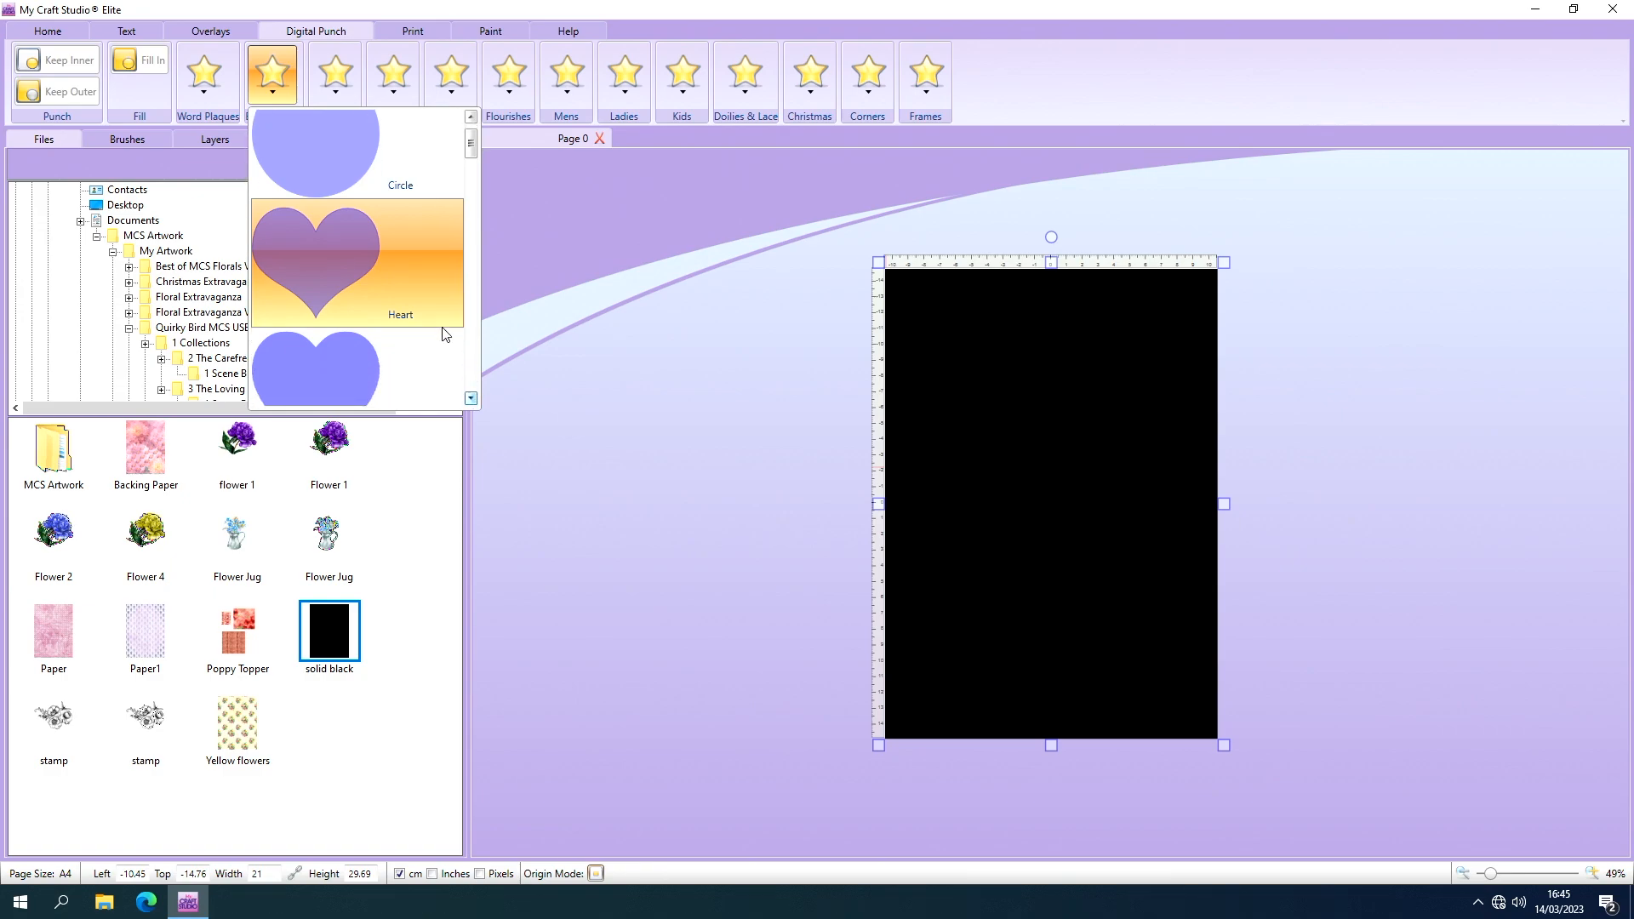
{"action": "left_click", "coordinate": [334, 178]}
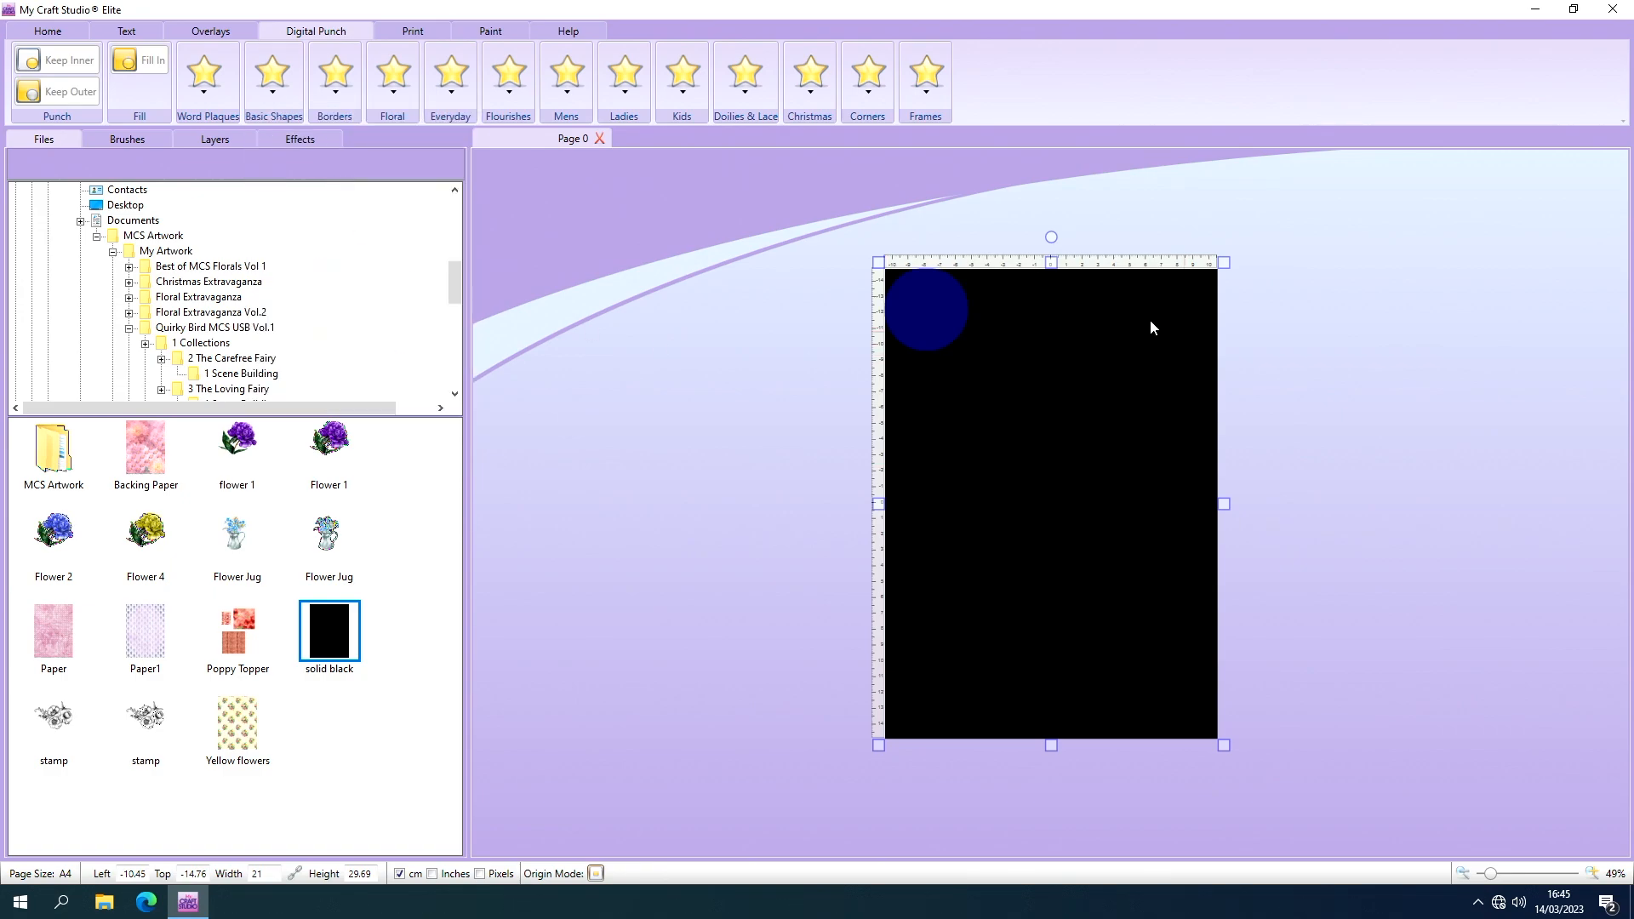
{"action": "left_click_drag", "start_coordinate": [941, 320], "coordinate": [1110, 502]}
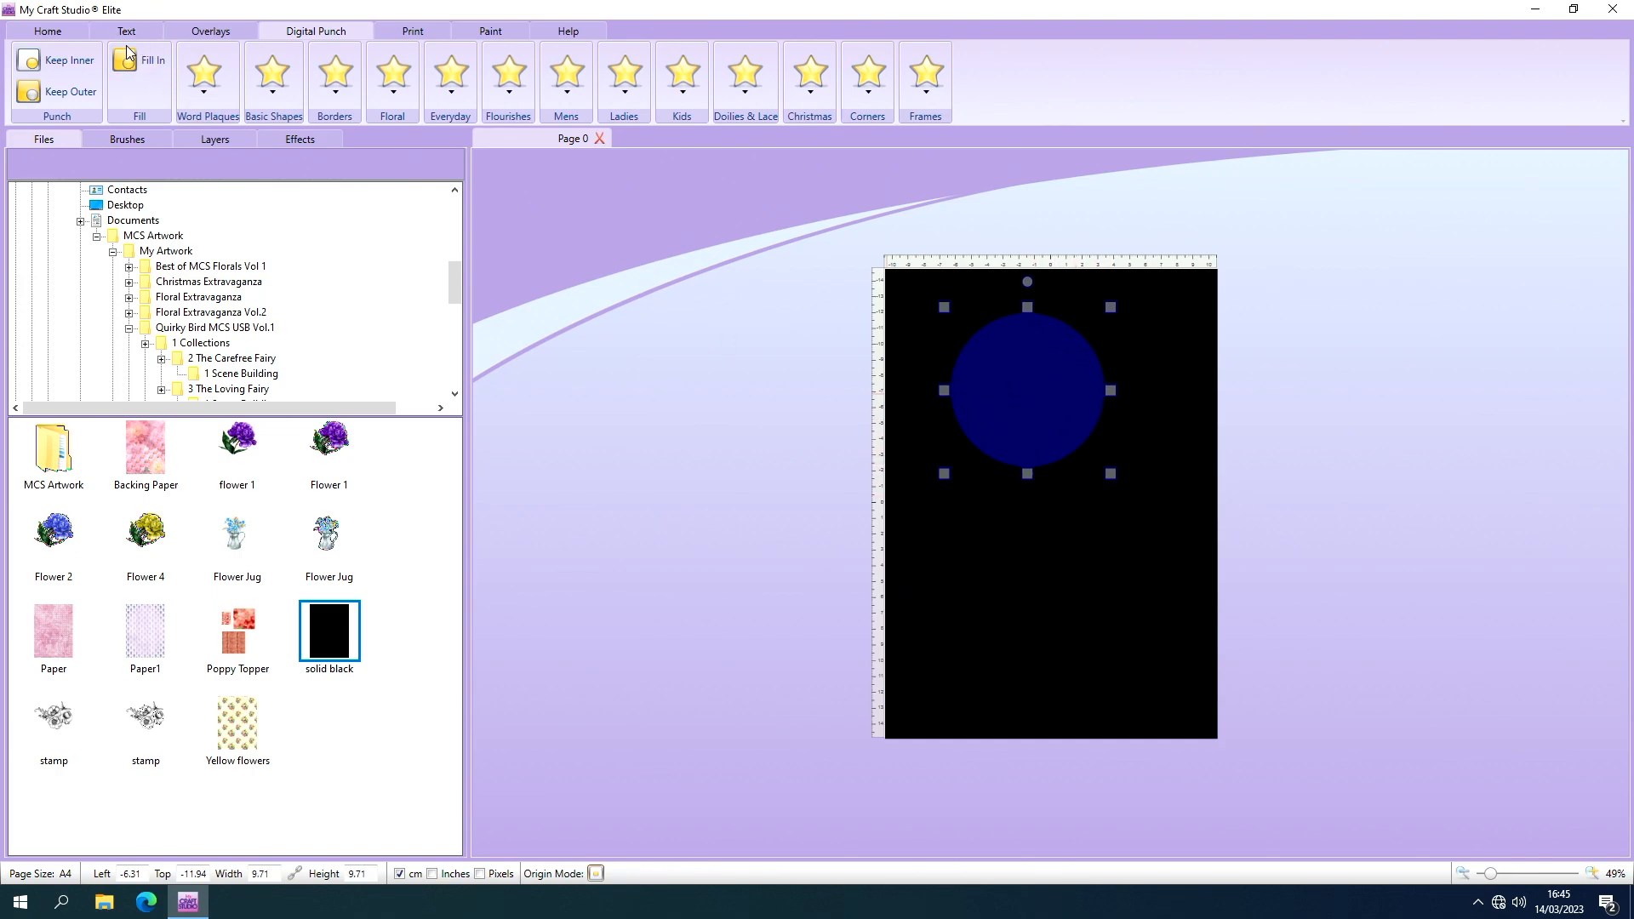
{"action": "left_click", "coordinate": [55, 68]}
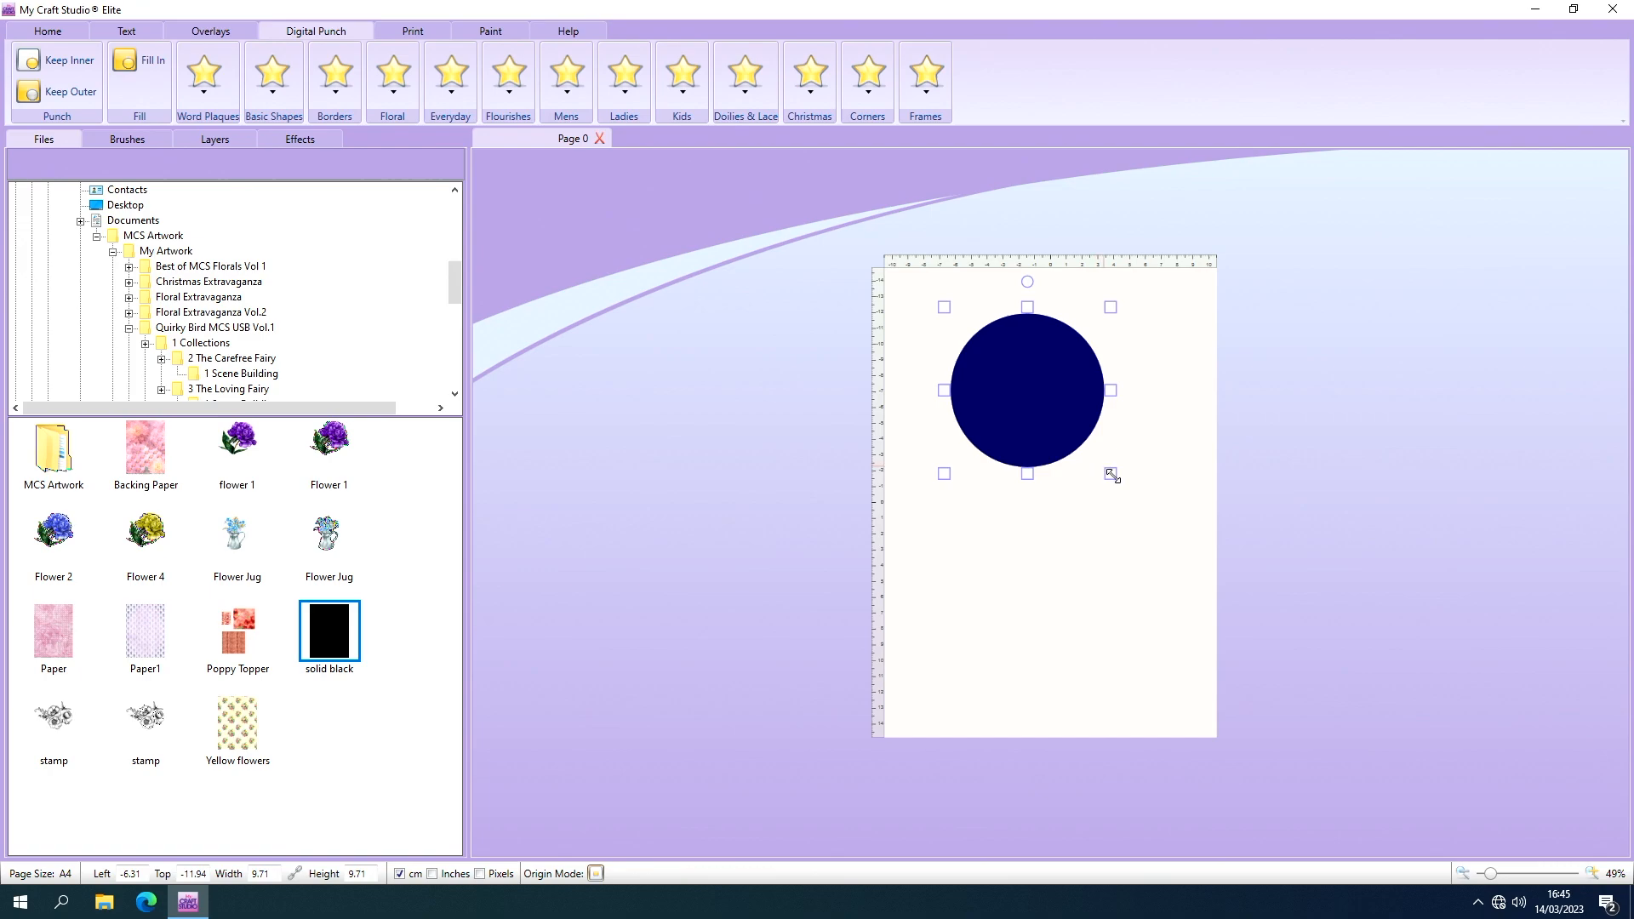
Shrink the circle punch to about 8.26 cm, centre it on the black disc, and punch it with Keep Outer to form a ring.
{"action": "left_click_drag", "start_coordinate": [1112, 476], "coordinate": [1042, 423]}
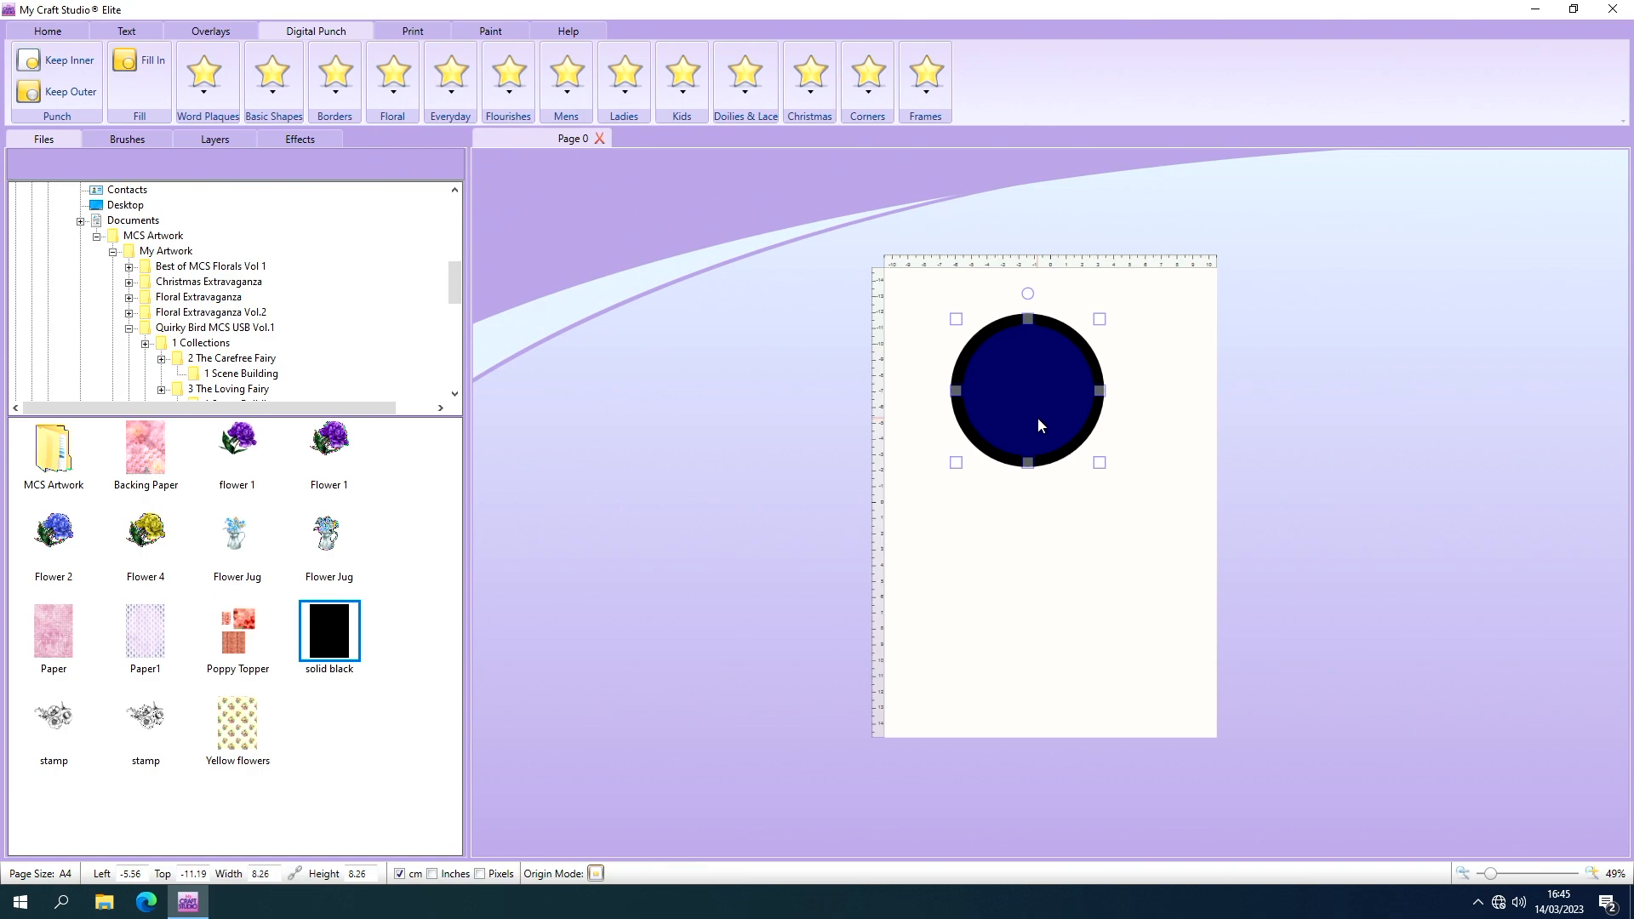
{"action": "key", "text": "Left"}
{"action": "left_click_drag", "start_coordinate": [1020, 410], "coordinate": [1019, 410]}
{"action": "left_click", "coordinate": [50, 97]}
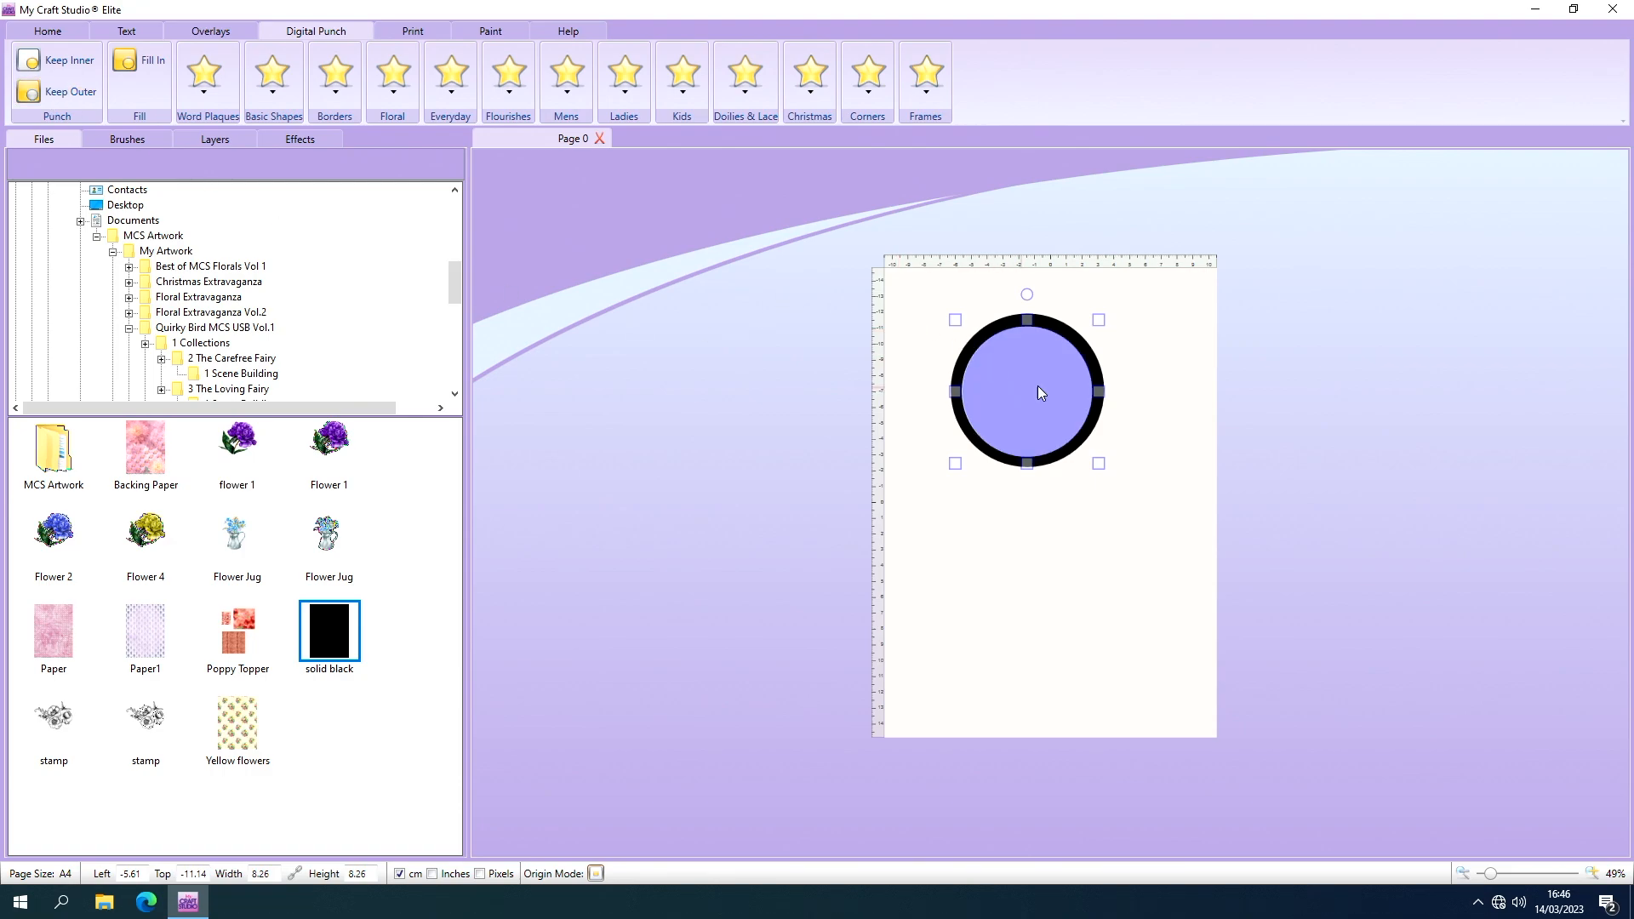
Move the blue circle template off the page and cut it away from the ring.
{"action": "left_click_drag", "start_coordinate": [1038, 385], "coordinate": [1400, 339]}
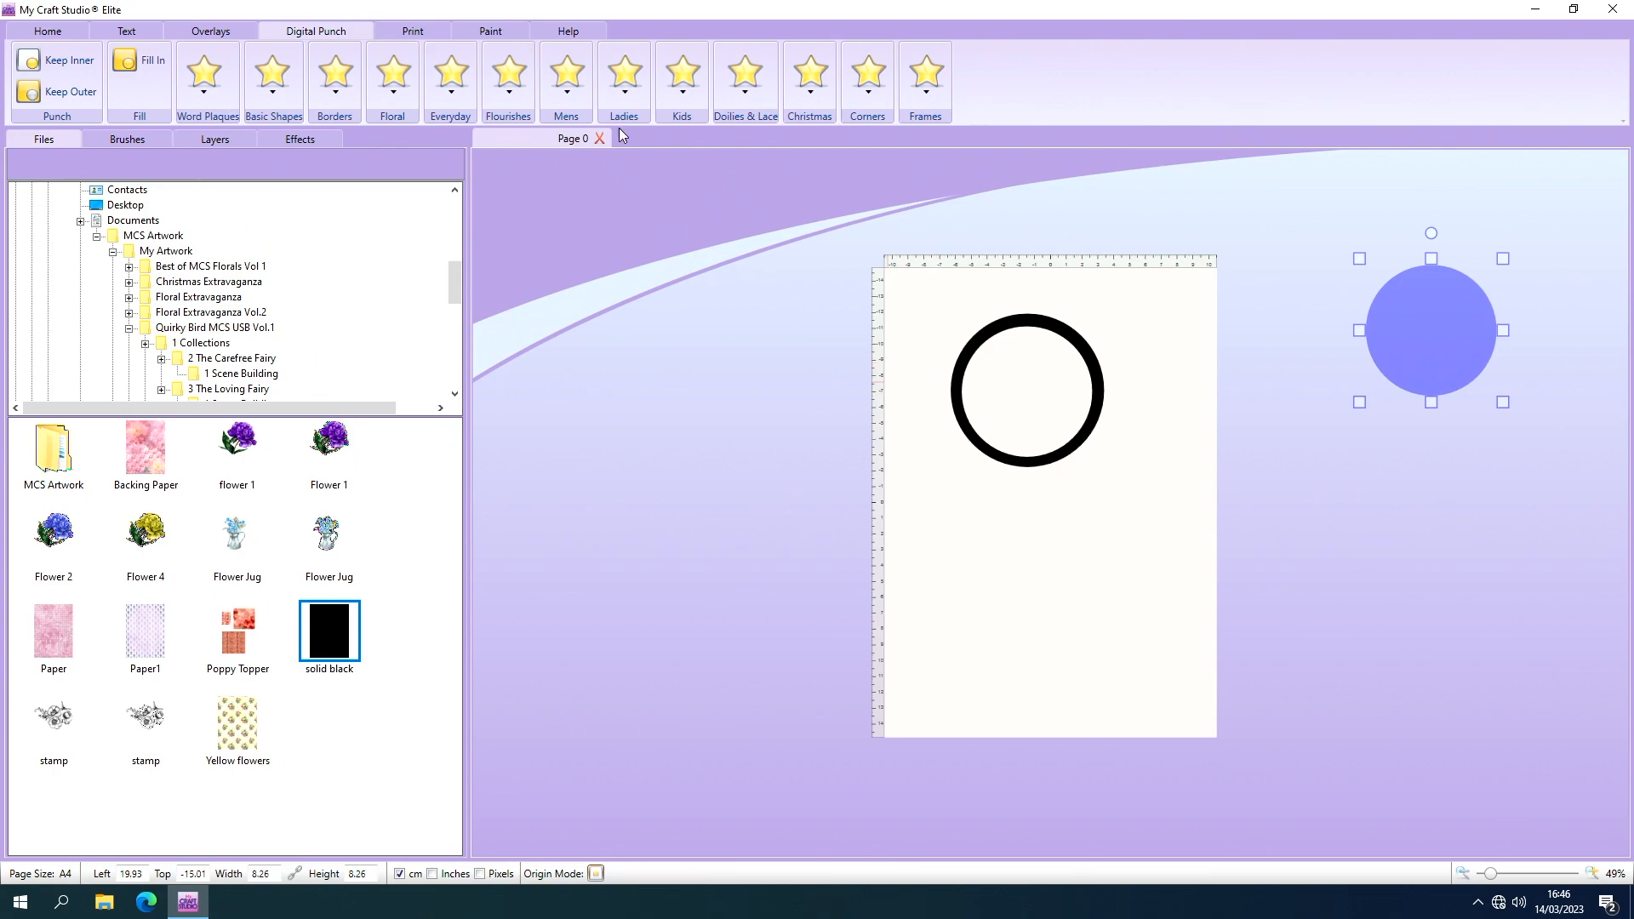
{"action": "left_click", "coordinate": [39, 34]}
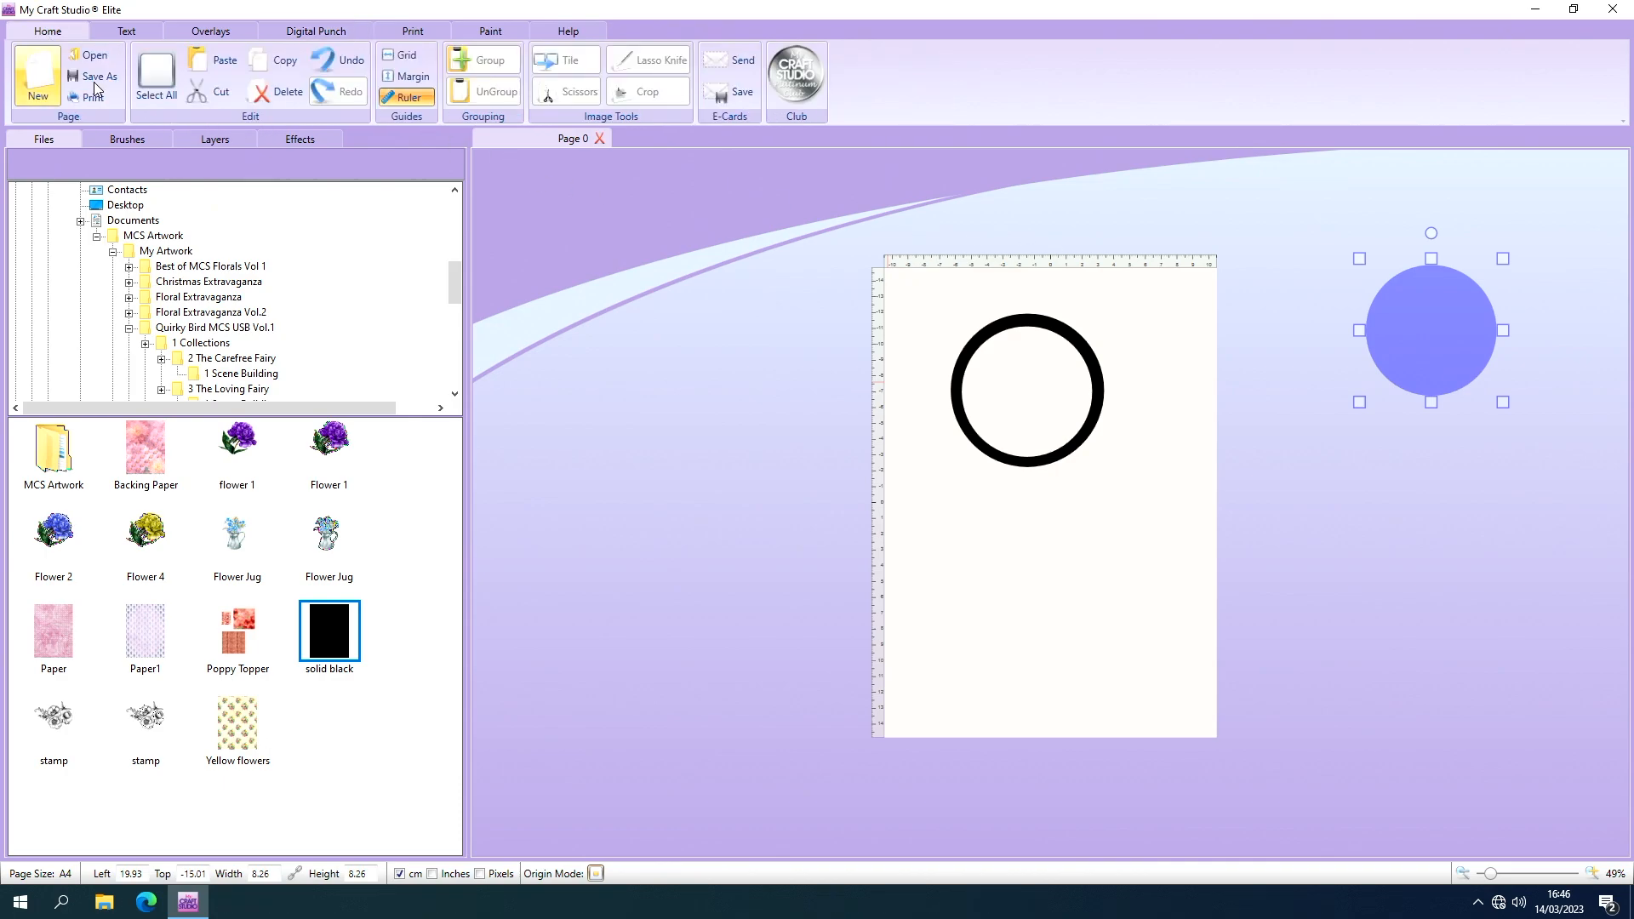
{"action": "left_click", "coordinate": [201, 96]}
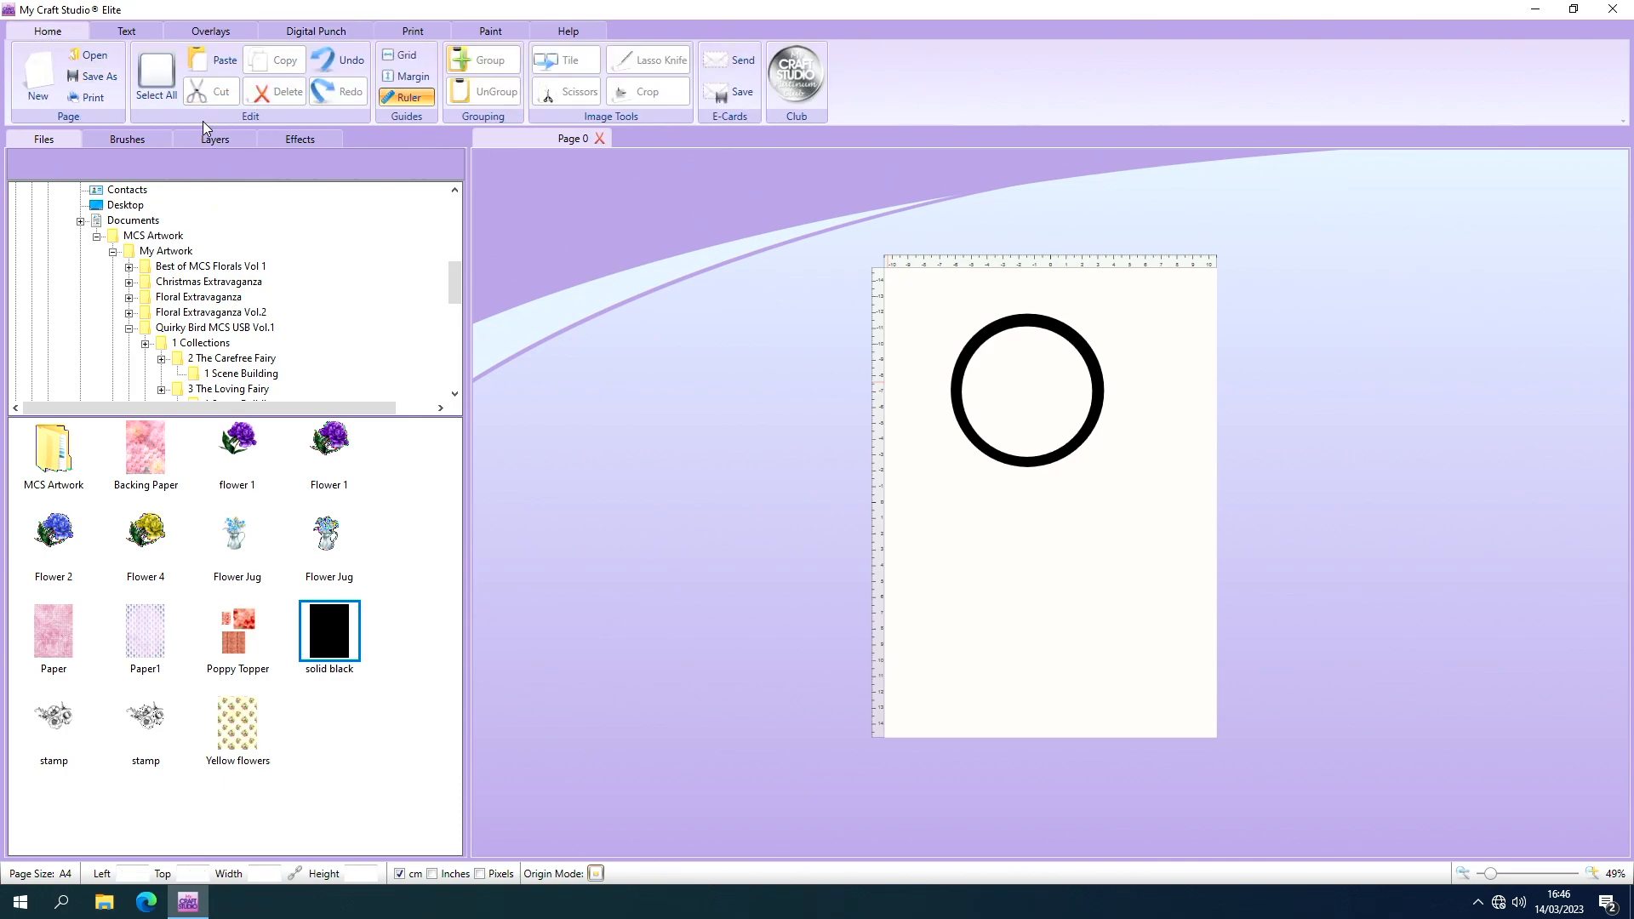
Add the Flourish 3 digital punch and place it inside the black ring.
{"action": "left_click", "coordinate": [271, 34]}
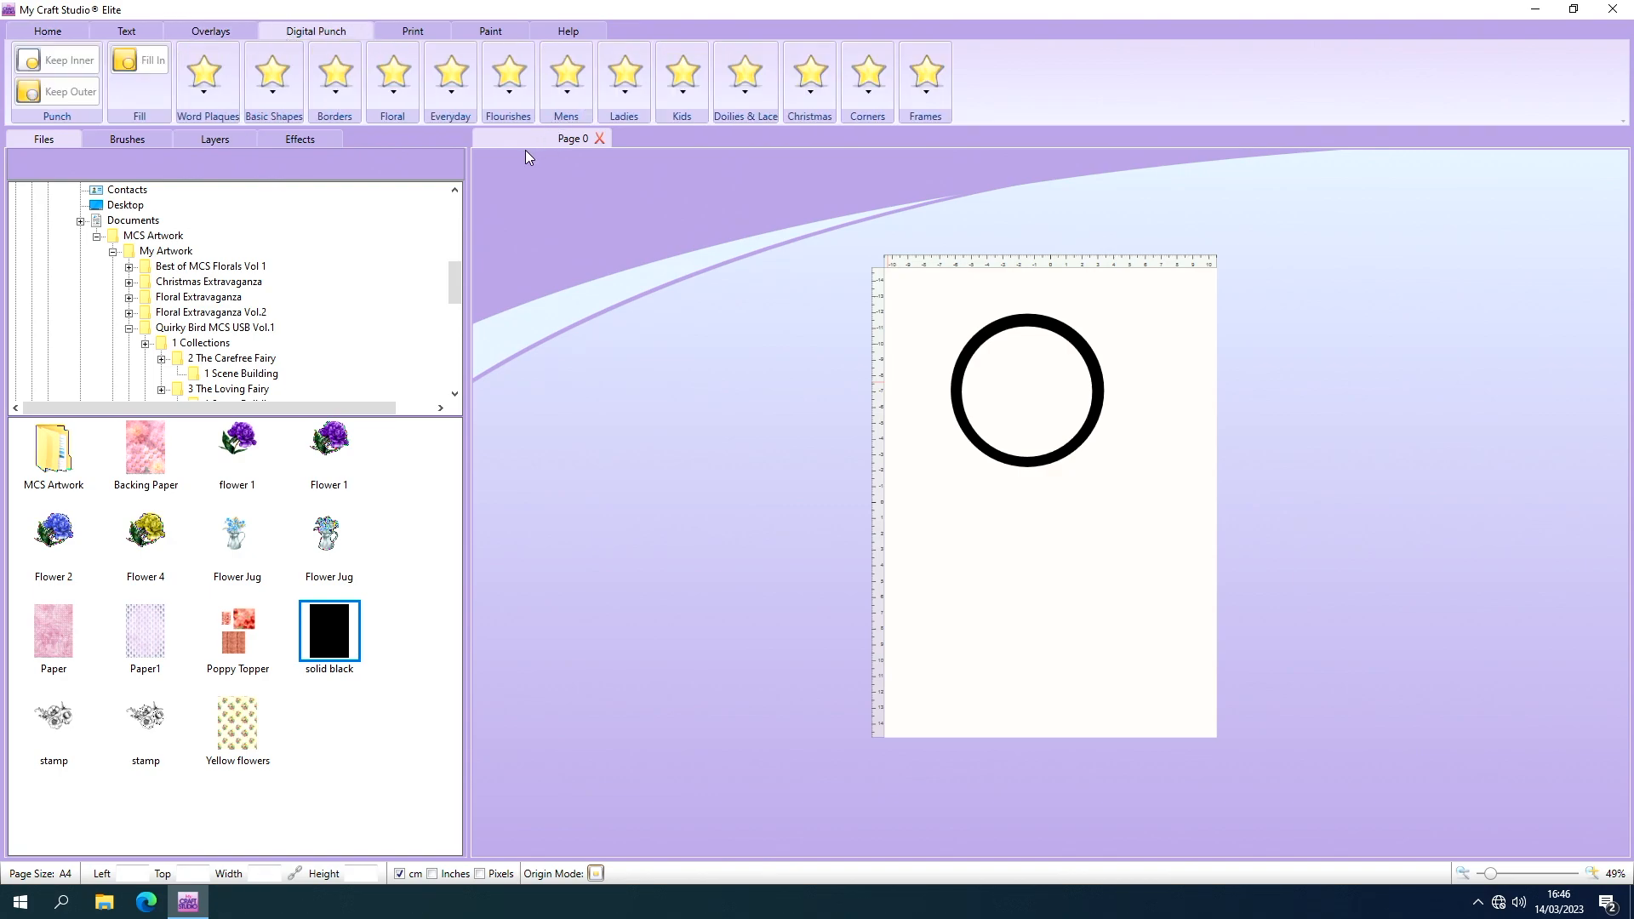
{"action": "left_click", "coordinate": [502, 73]}
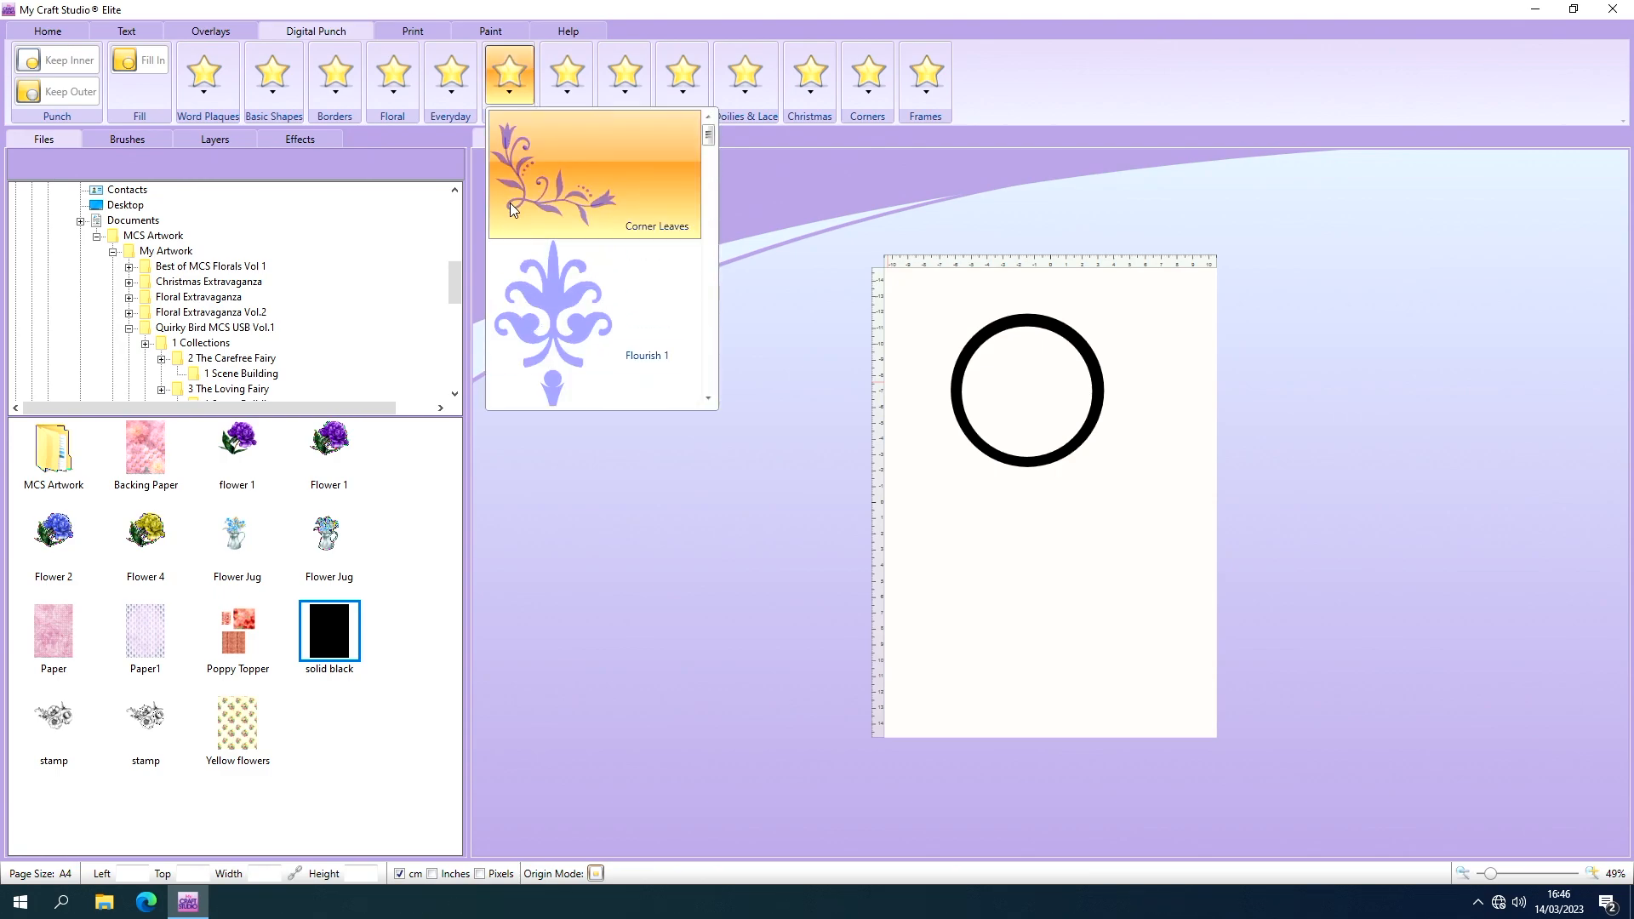
{"action": "left_click", "coordinate": [708, 398]}
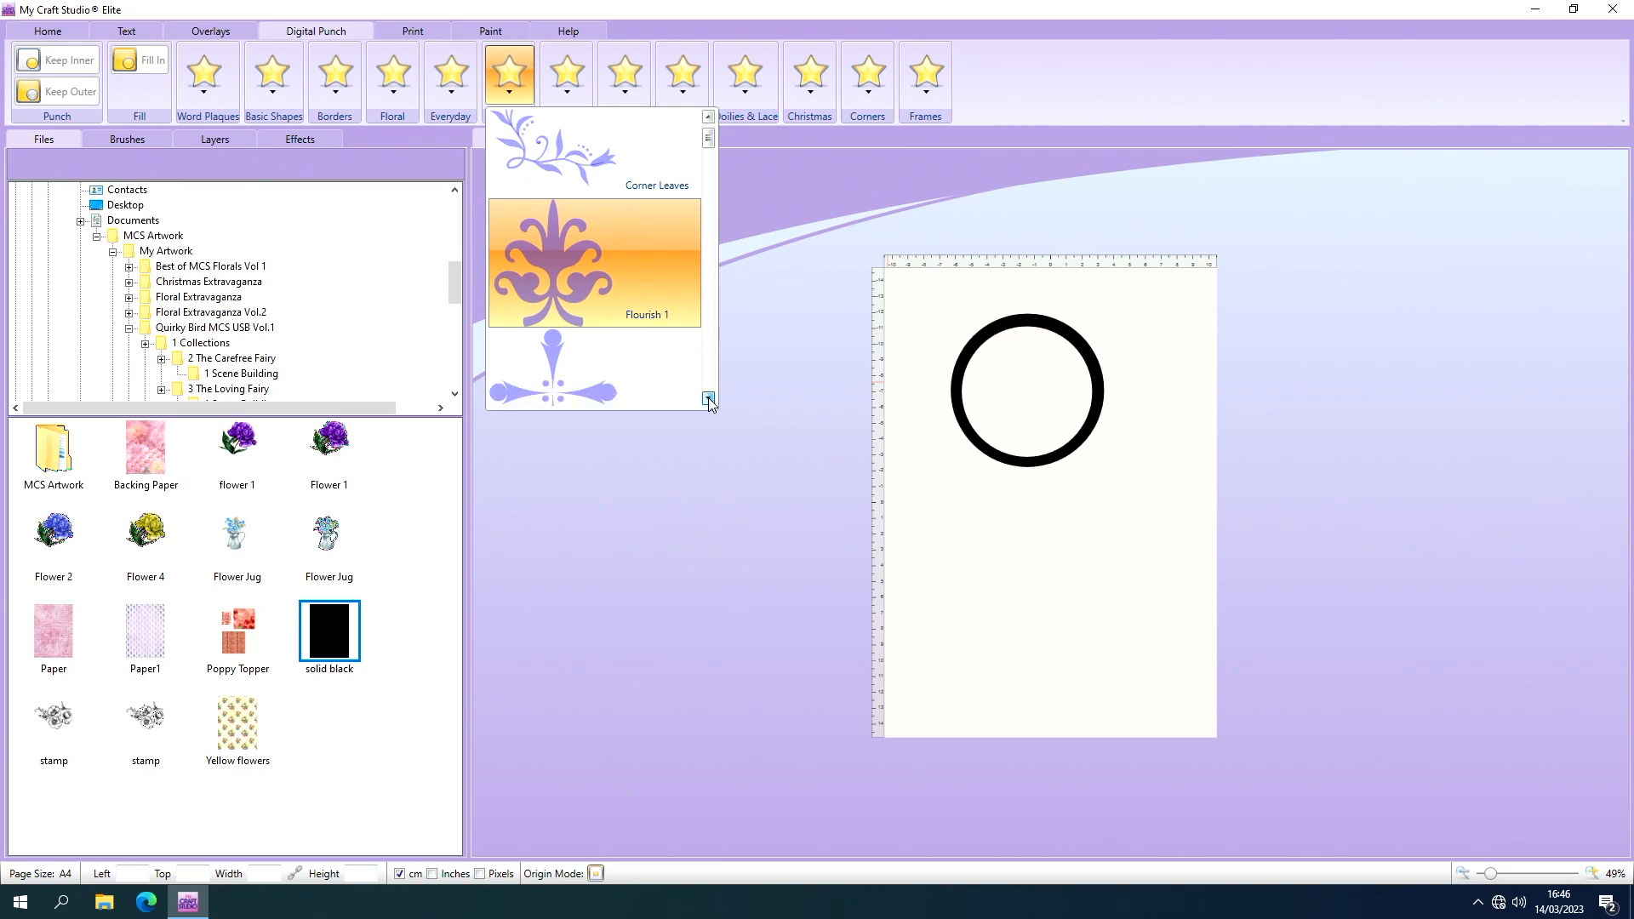
{"action": "left_click", "coordinate": [708, 398]}
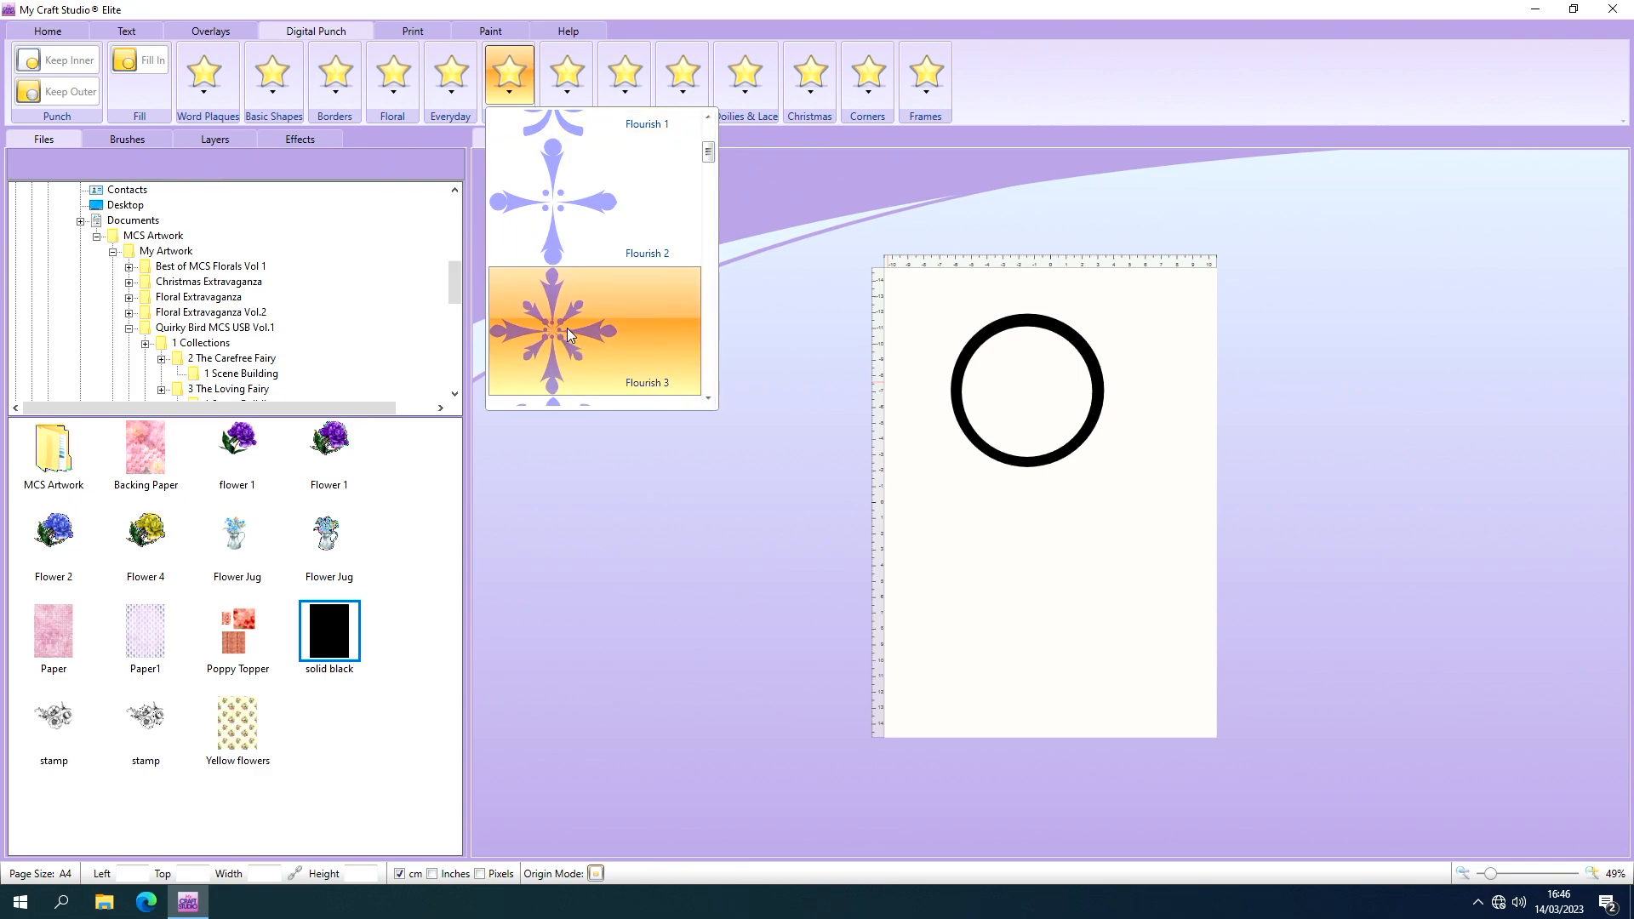
{"action": "left_click", "coordinate": [650, 340]}
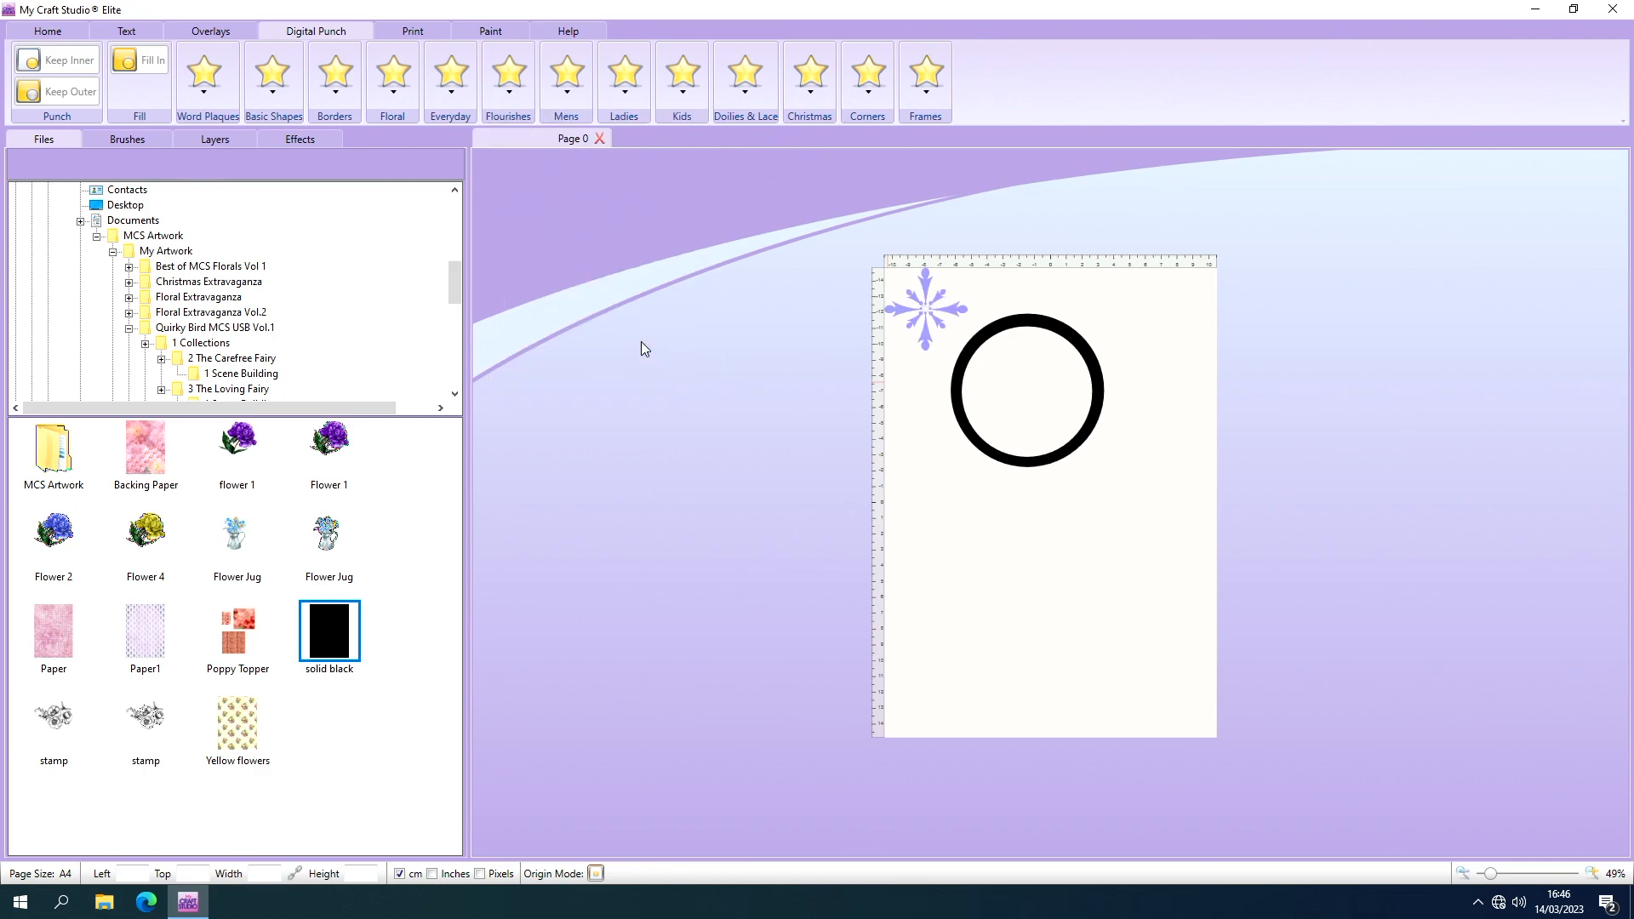
{"action": "left_click_drag", "start_coordinate": [936, 319], "coordinate": [1035, 397]}
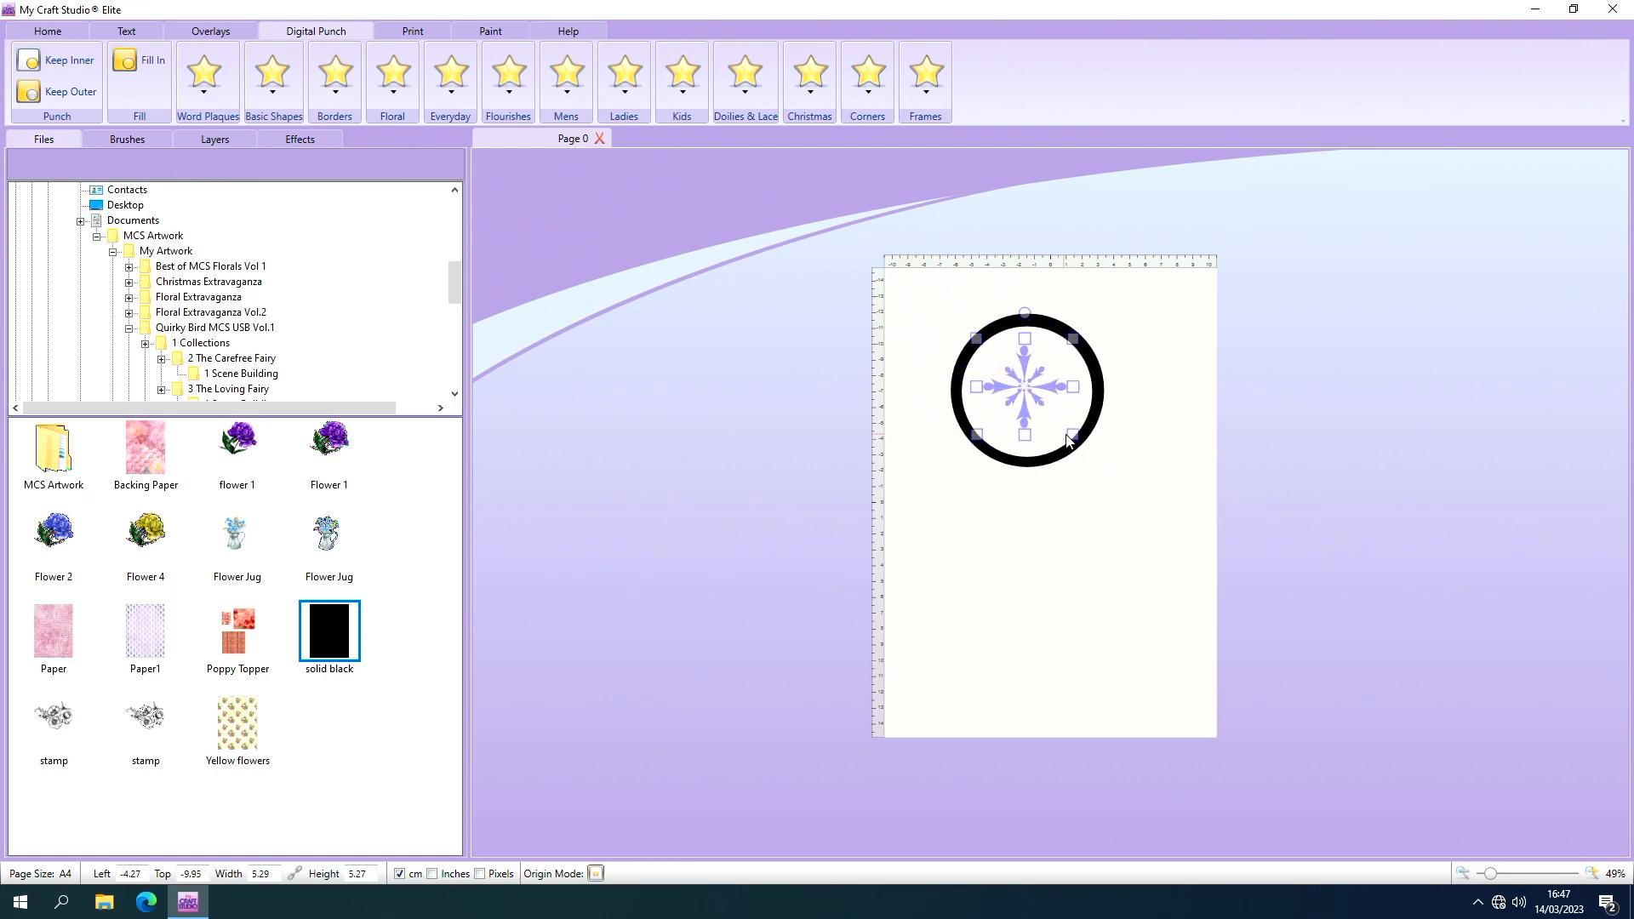
Enlarge the flourish punch to about 9.06 by 9.01 cm and centre it so its tips overlap the black ring.
{"action": "left_click_drag", "start_coordinate": [1069, 434], "coordinate": [1115, 509]}
{"action": "left_click_drag", "start_coordinate": [1046, 414], "coordinate": [1025, 391]}
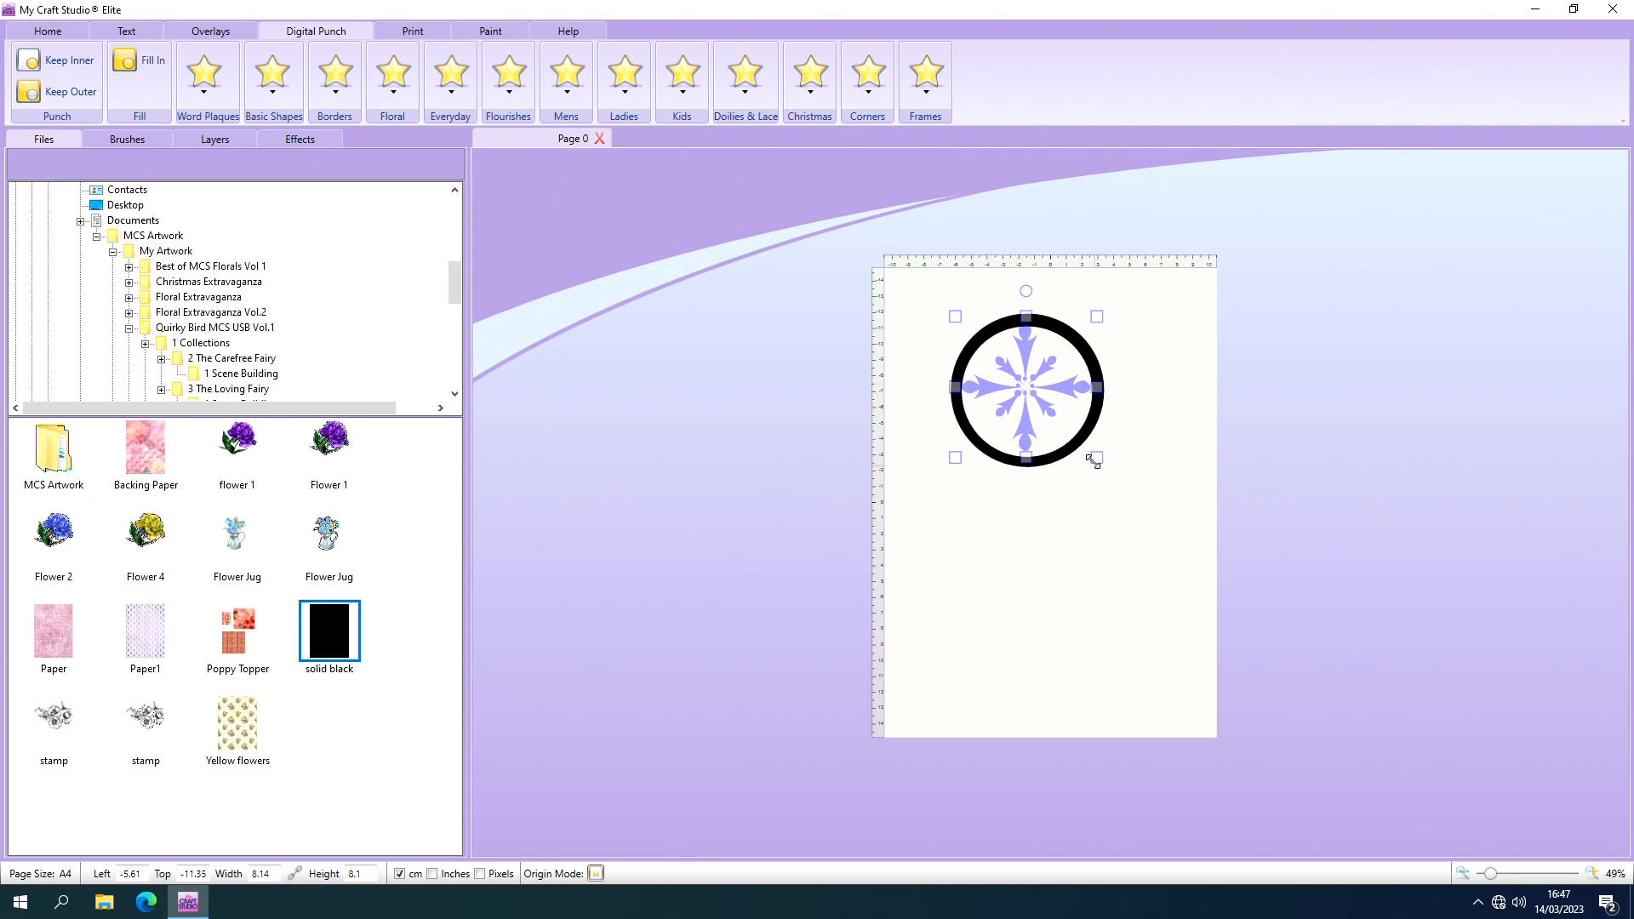
{"action": "left_click_drag", "start_coordinate": [1093, 461], "coordinate": [1111, 473]}
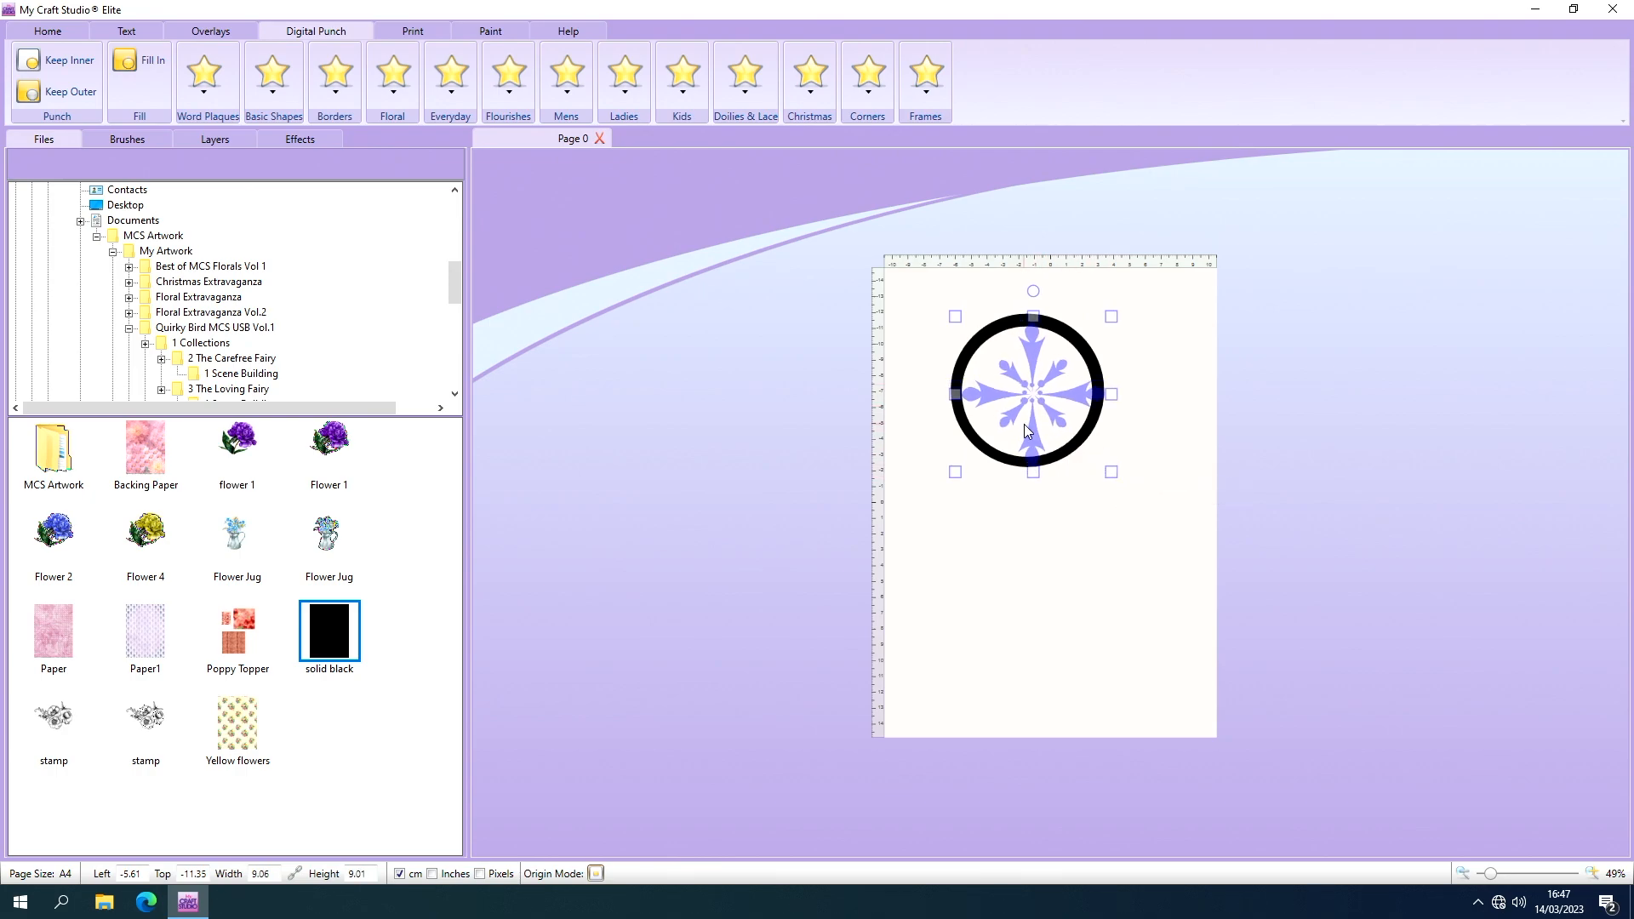
{"action": "left_click_drag", "start_coordinate": [1024, 424], "coordinate": [1018, 425]}
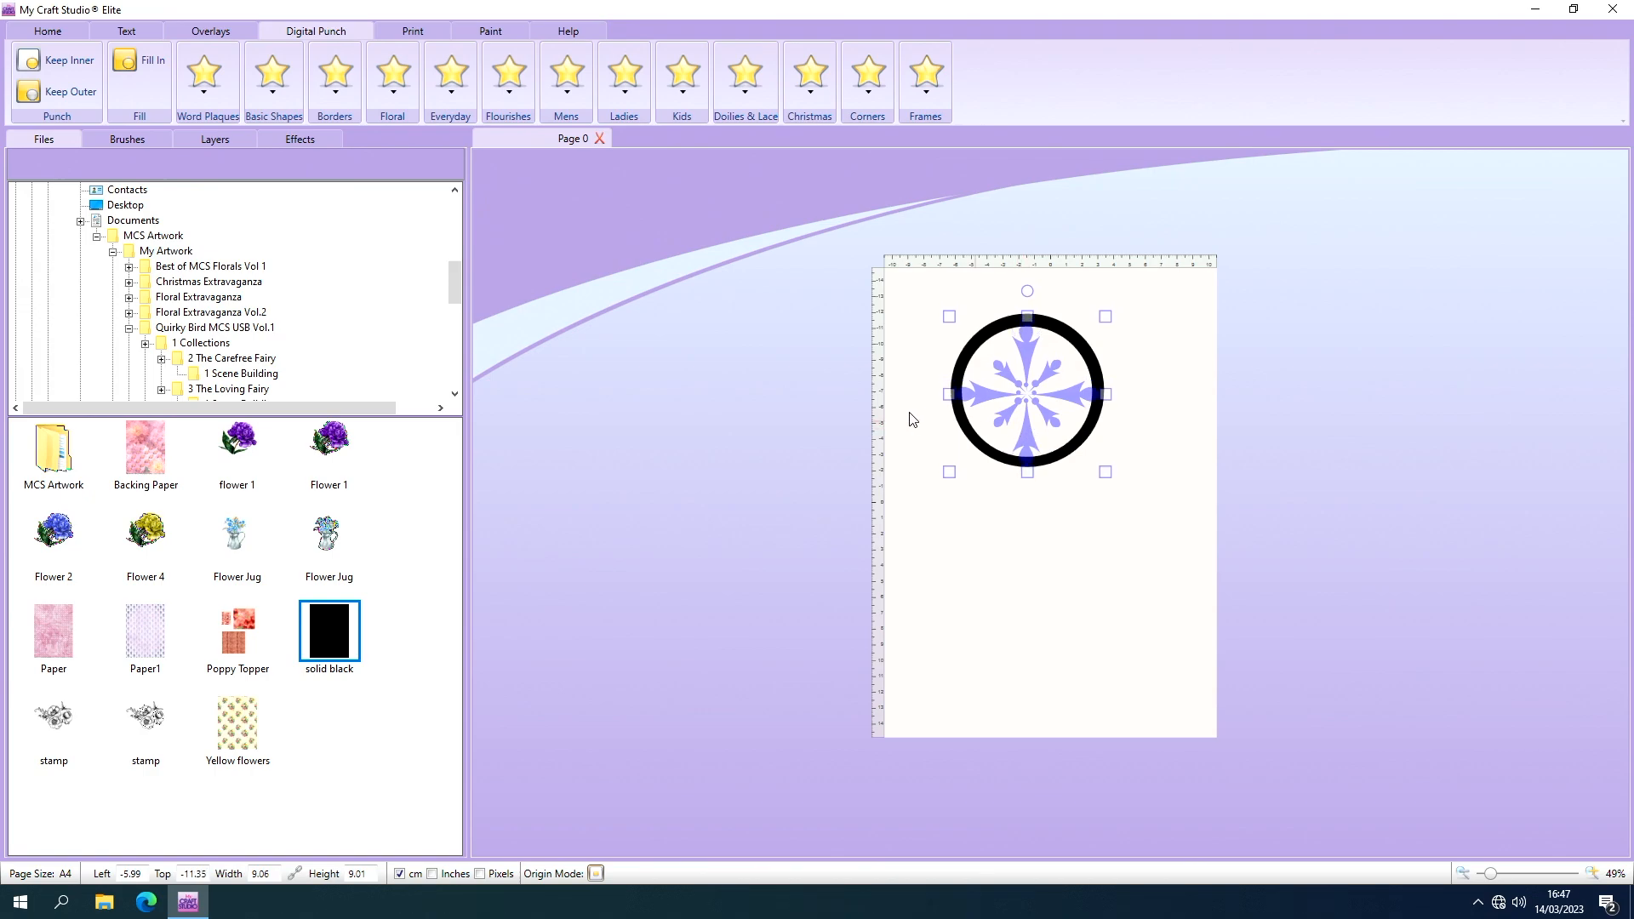
Apply Fill In to add the flourish to the ring in black, and move the blue flourish template off the page.
{"action": "left_click", "coordinate": [140, 59]}
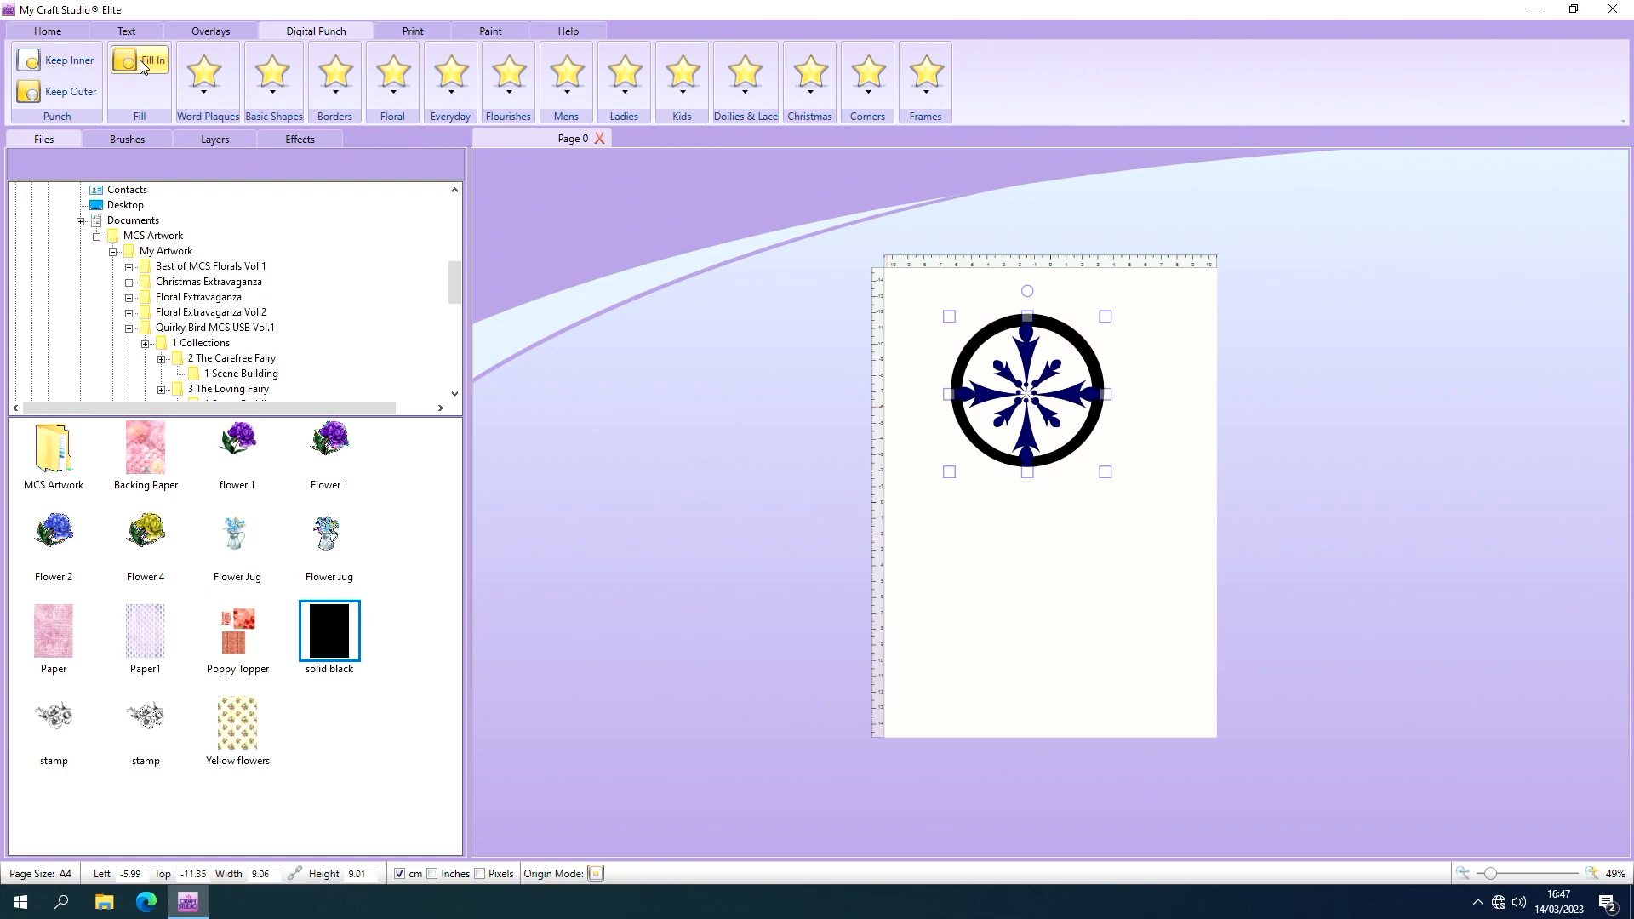
{"action": "left_click", "coordinate": [1027, 598]}
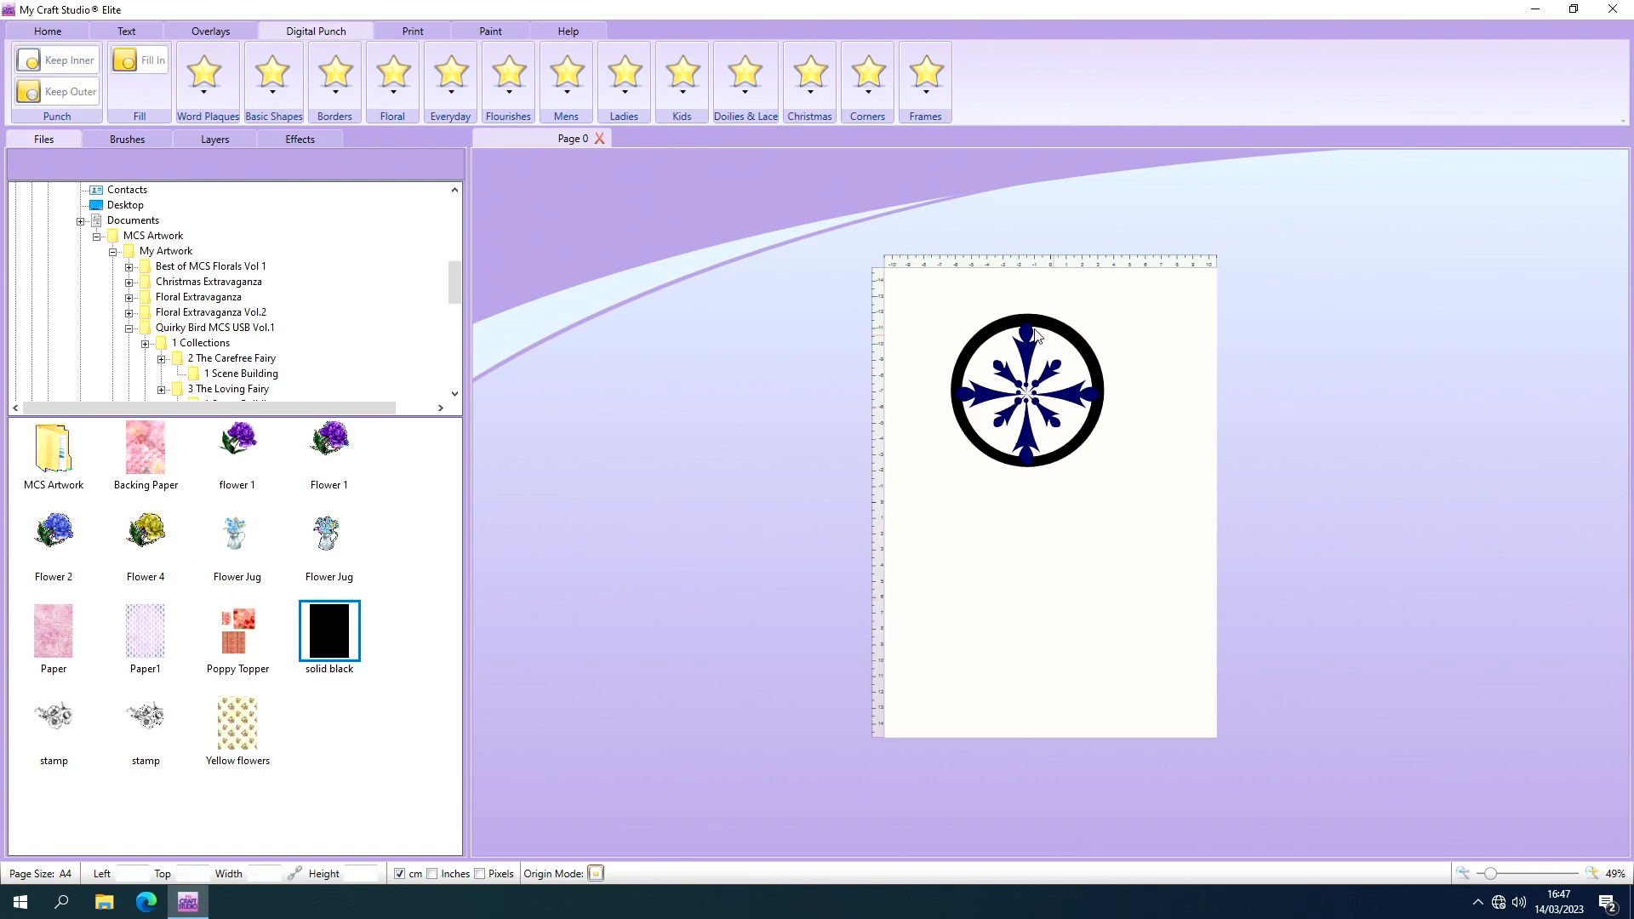
{"action": "left_click_drag", "start_coordinate": [936, 265], "coordinate": [1183, 531]}
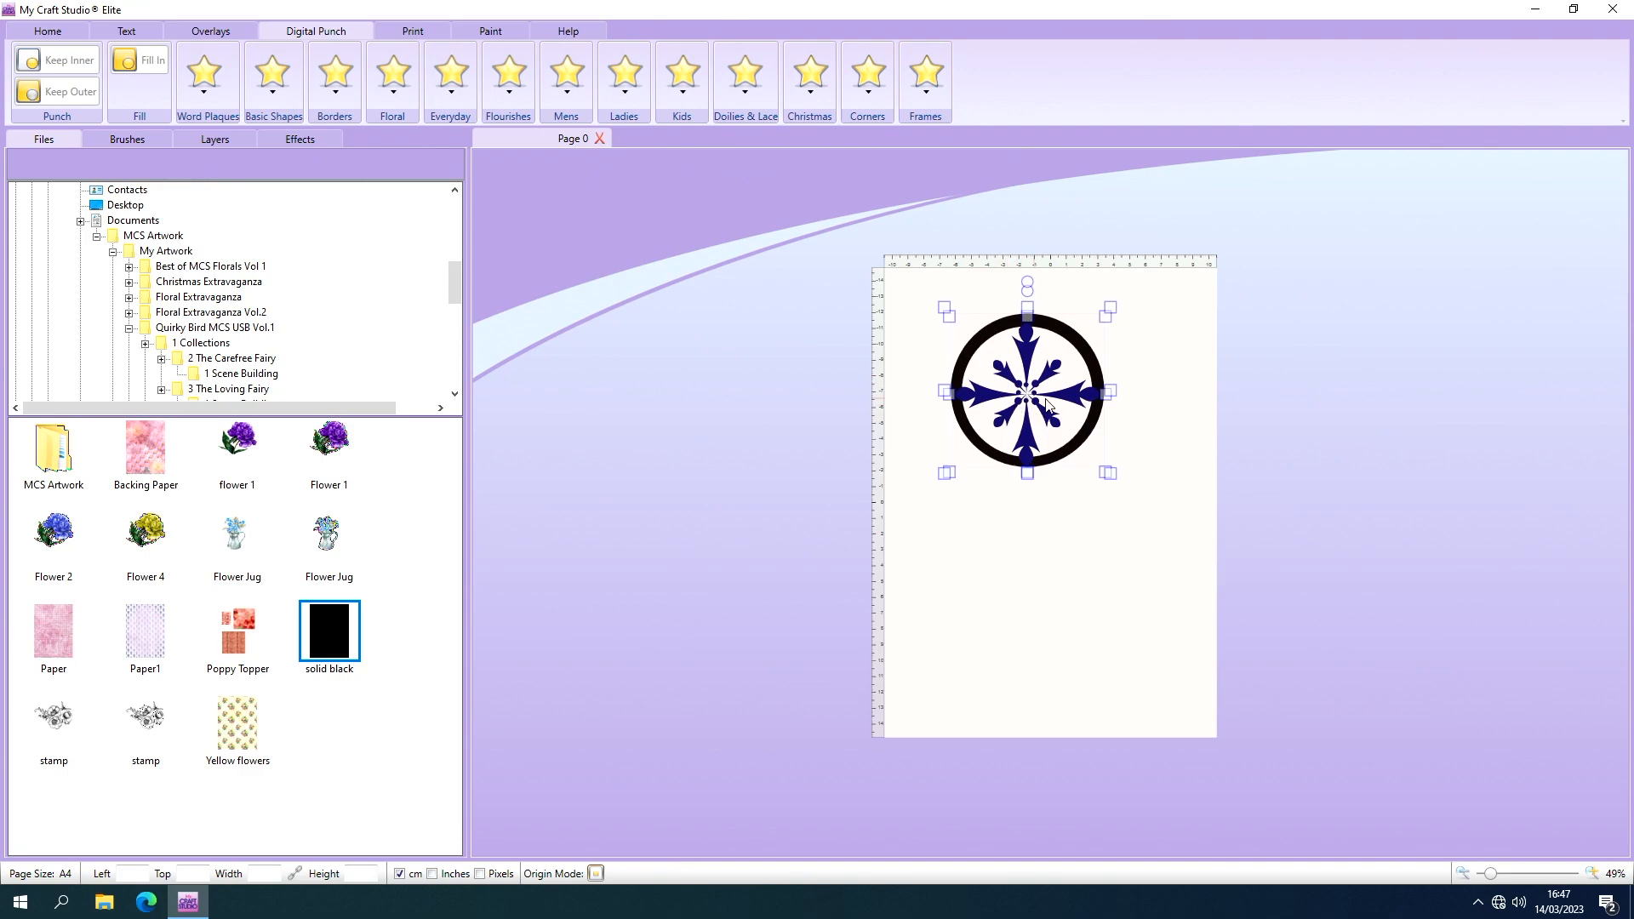
{"action": "left_click_drag", "start_coordinate": [1046, 405], "coordinate": [795, 375]}
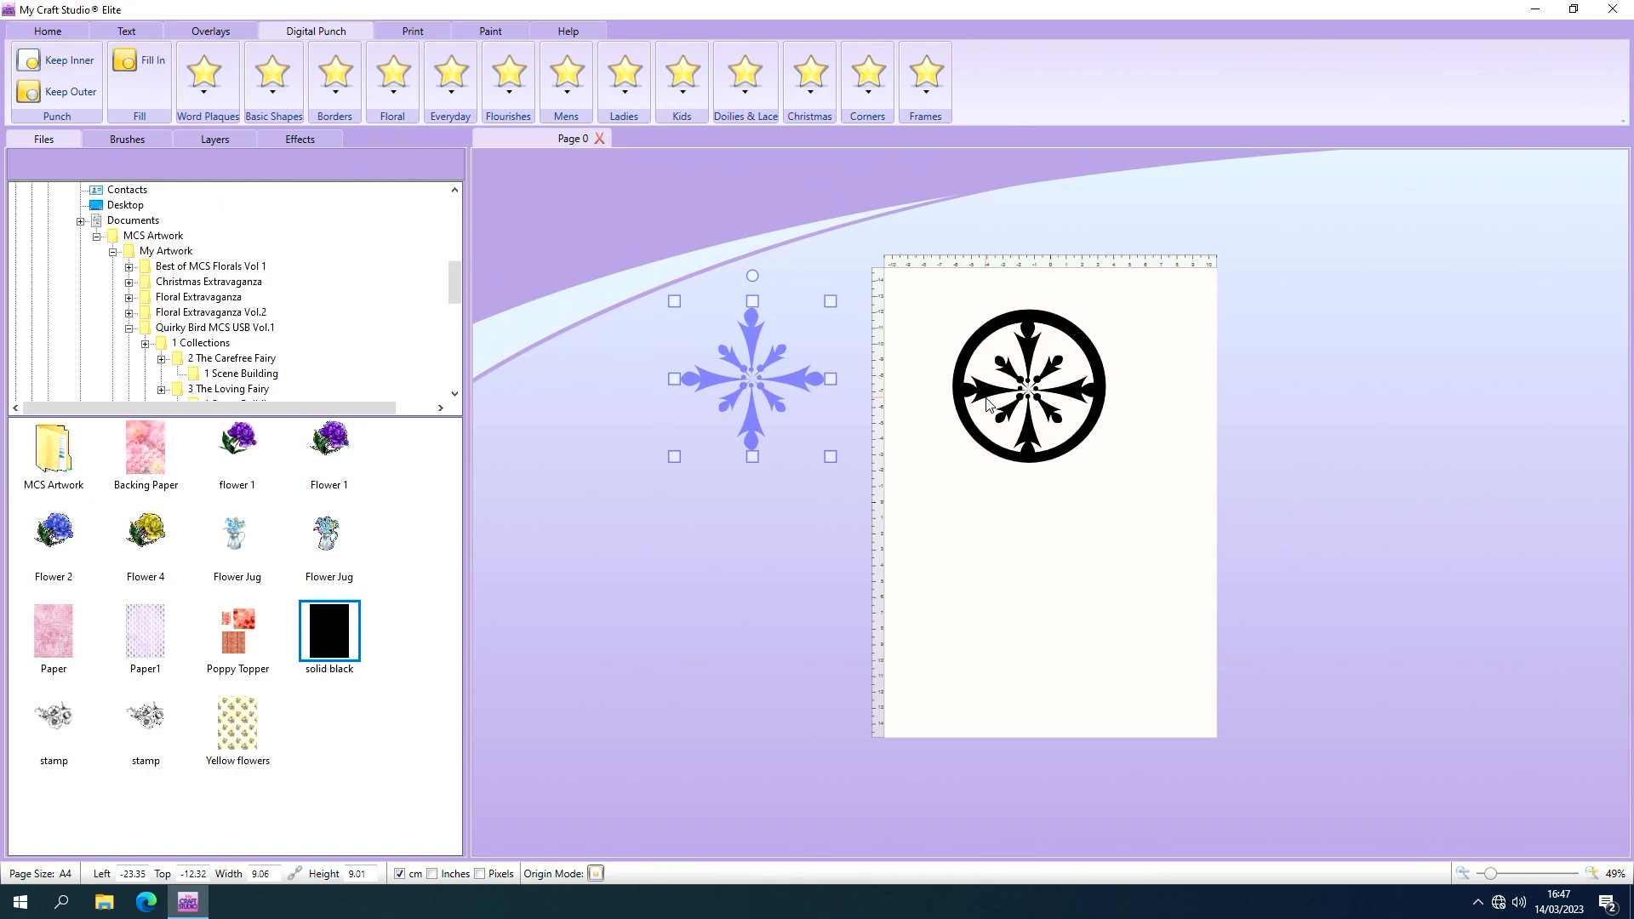
{"action": "left_click", "coordinate": [1004, 325]}
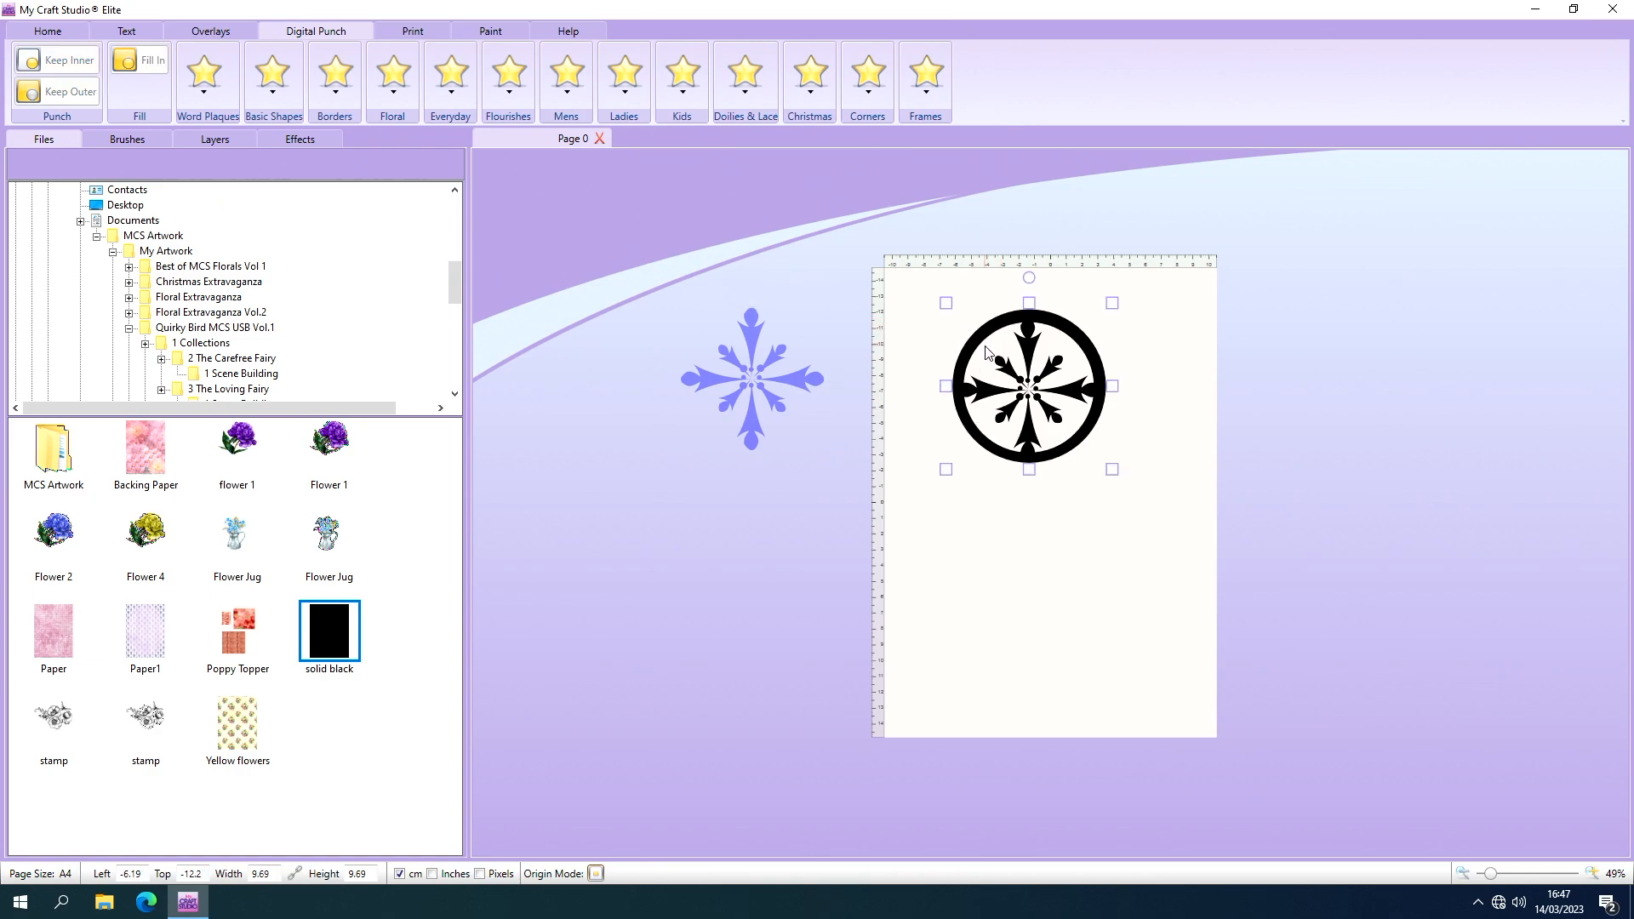
Delete the flourish template and the black ring design, and place the saved solid black image over the empty page.
{"action": "left_click", "coordinate": [71, 30]}
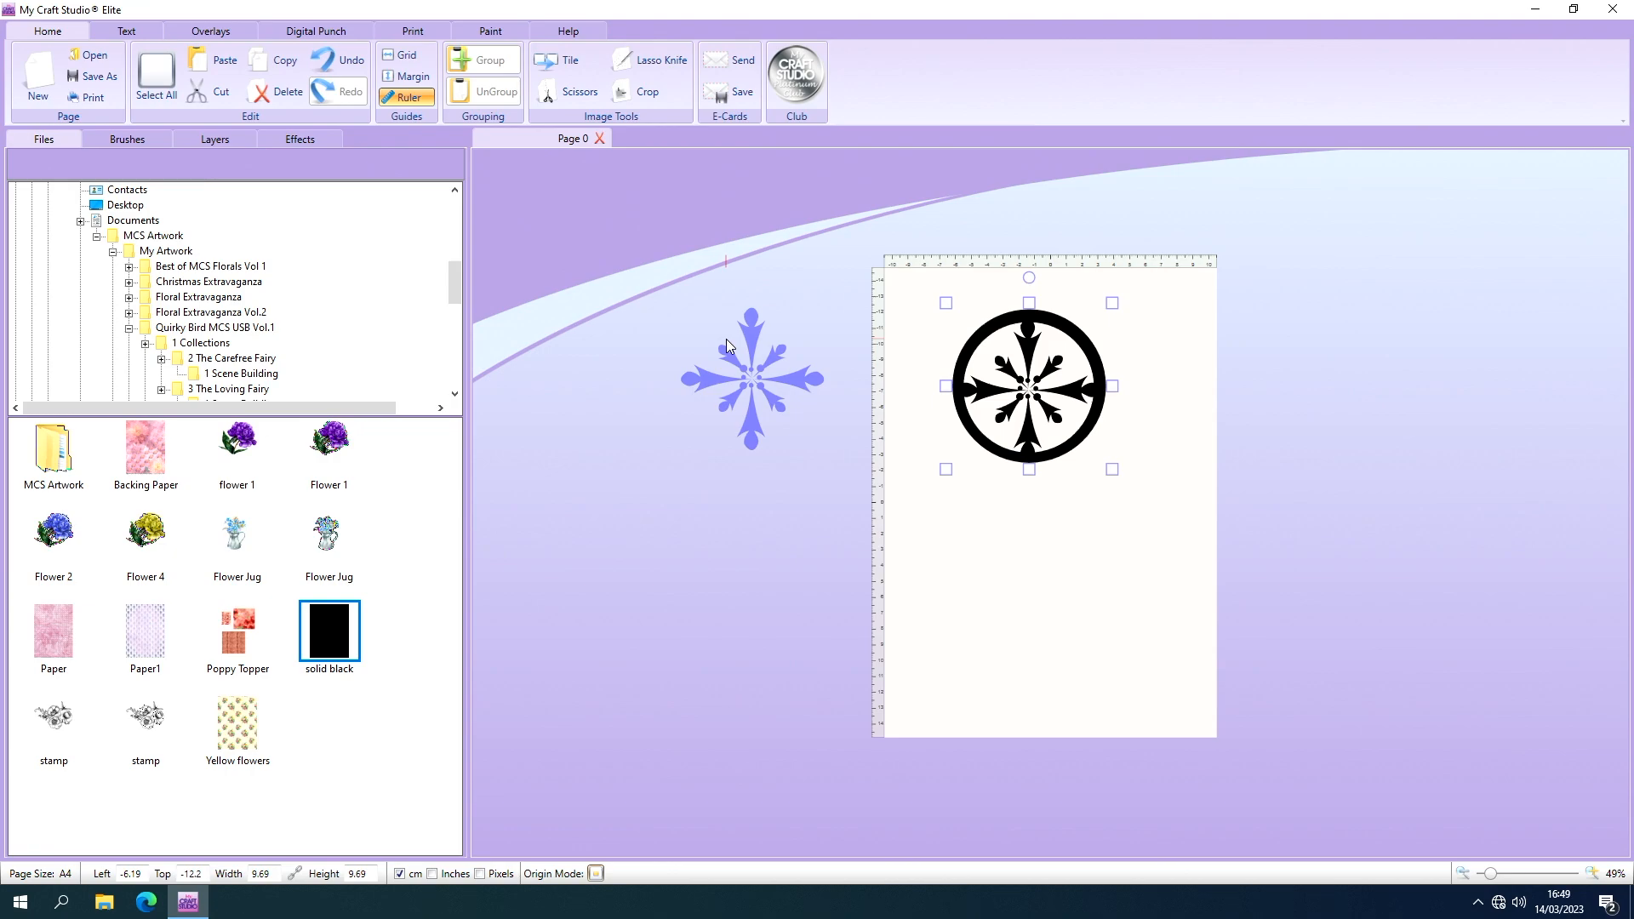
{"action": "left_click_drag", "start_coordinate": [756, 348], "coordinate": [1043, 655]}
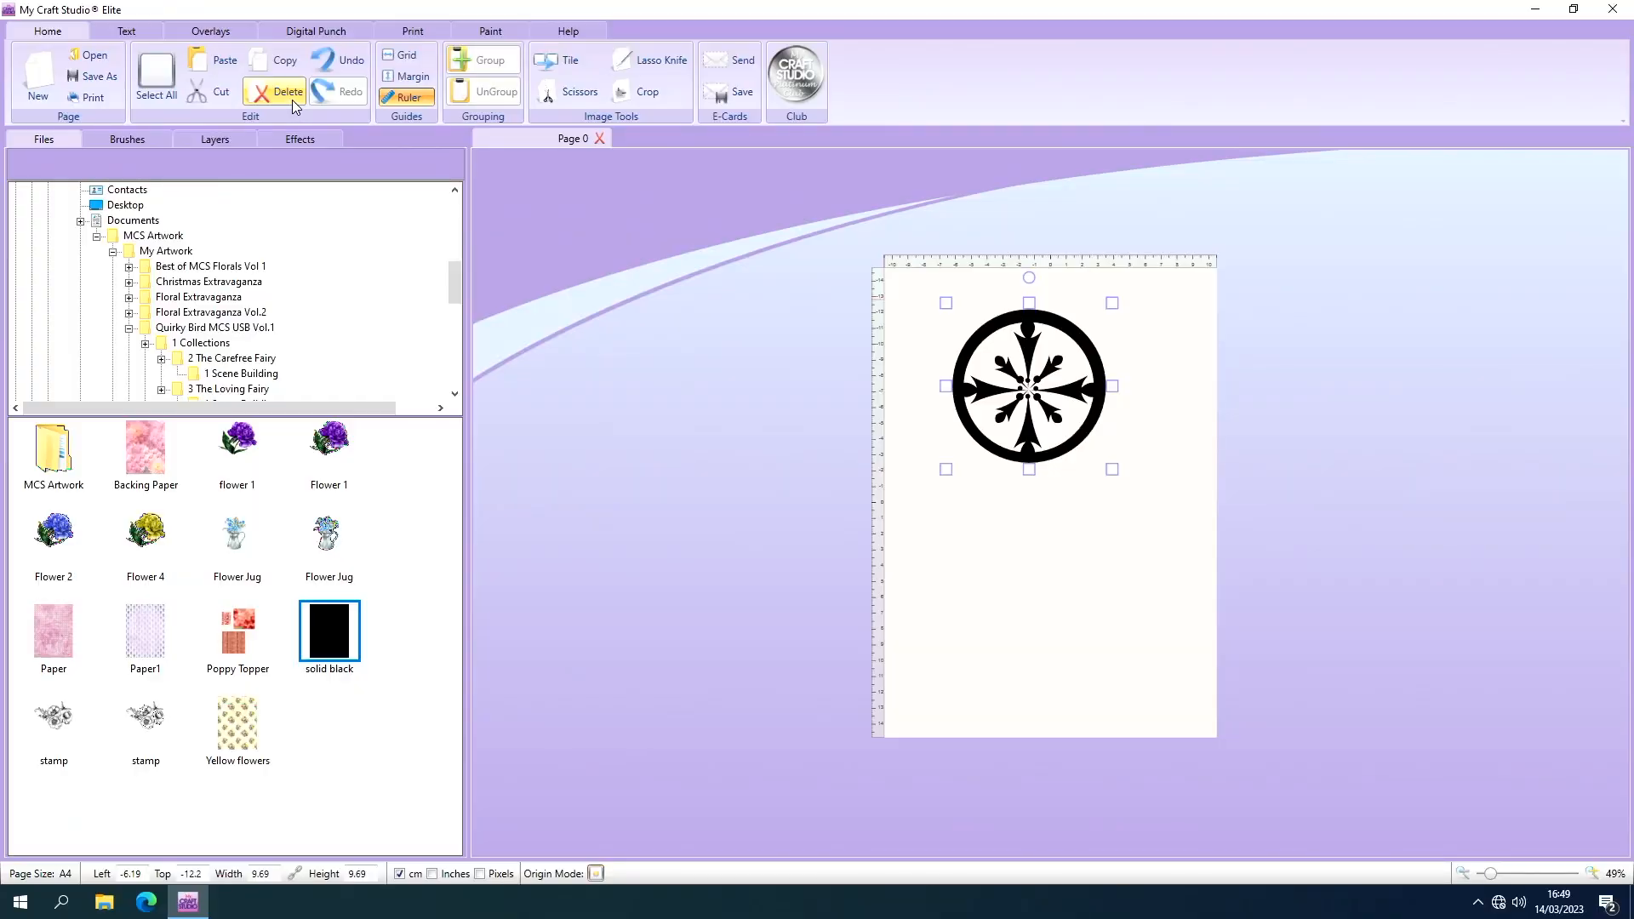
{"action": "left_click", "coordinate": [292, 95]}
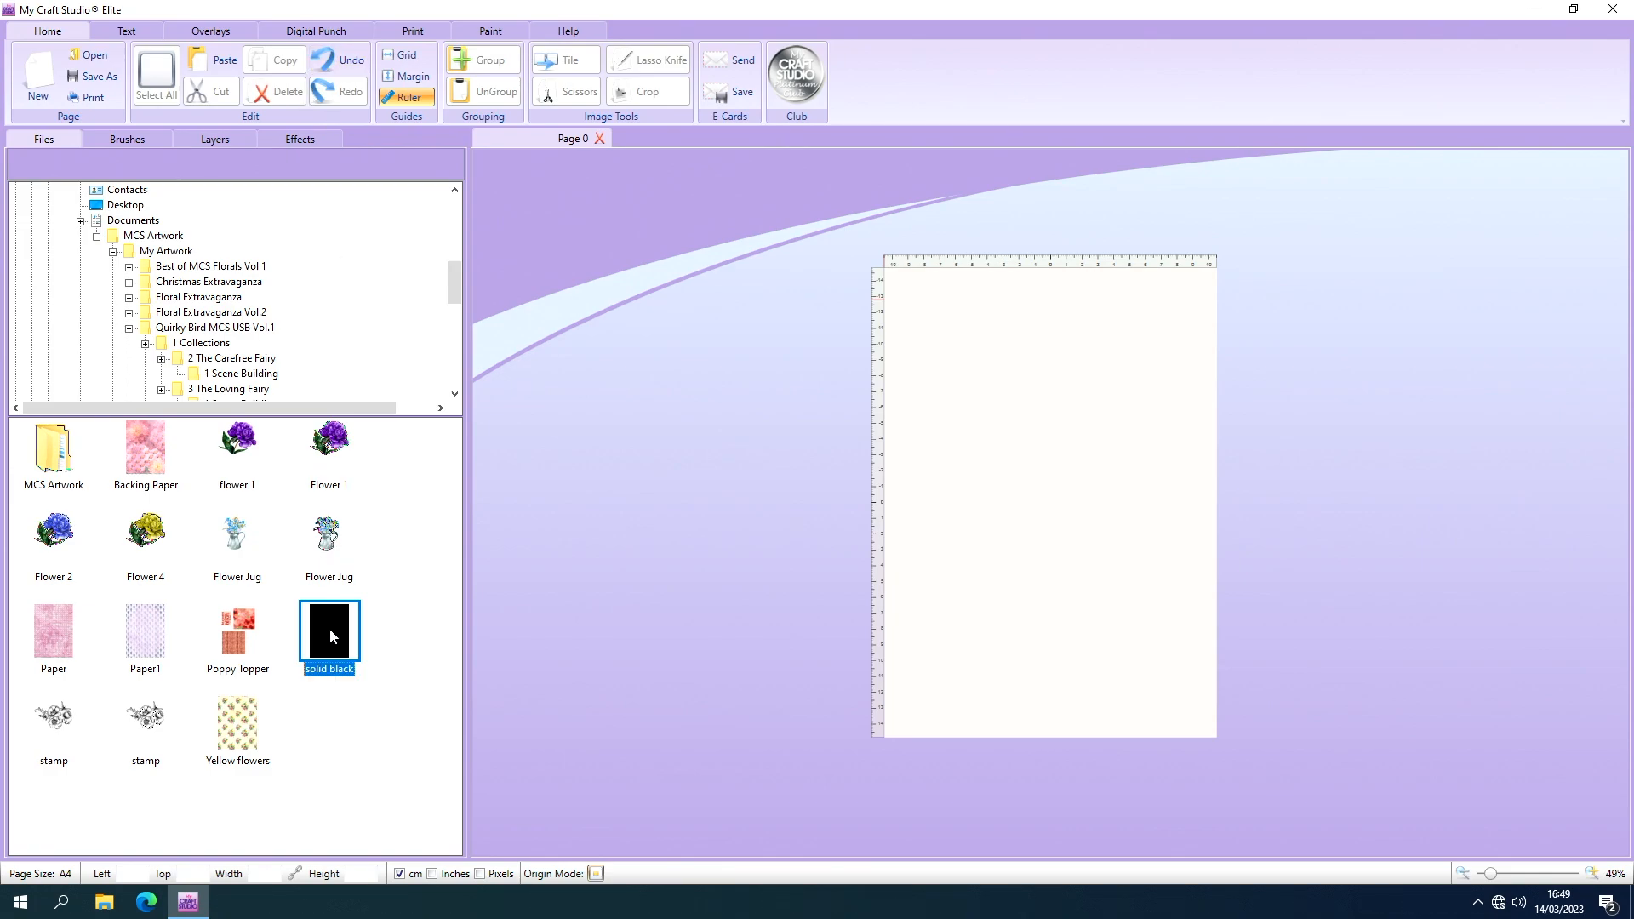
{"action": "left_click_drag", "start_coordinate": [329, 628], "coordinate": [954, 351]}
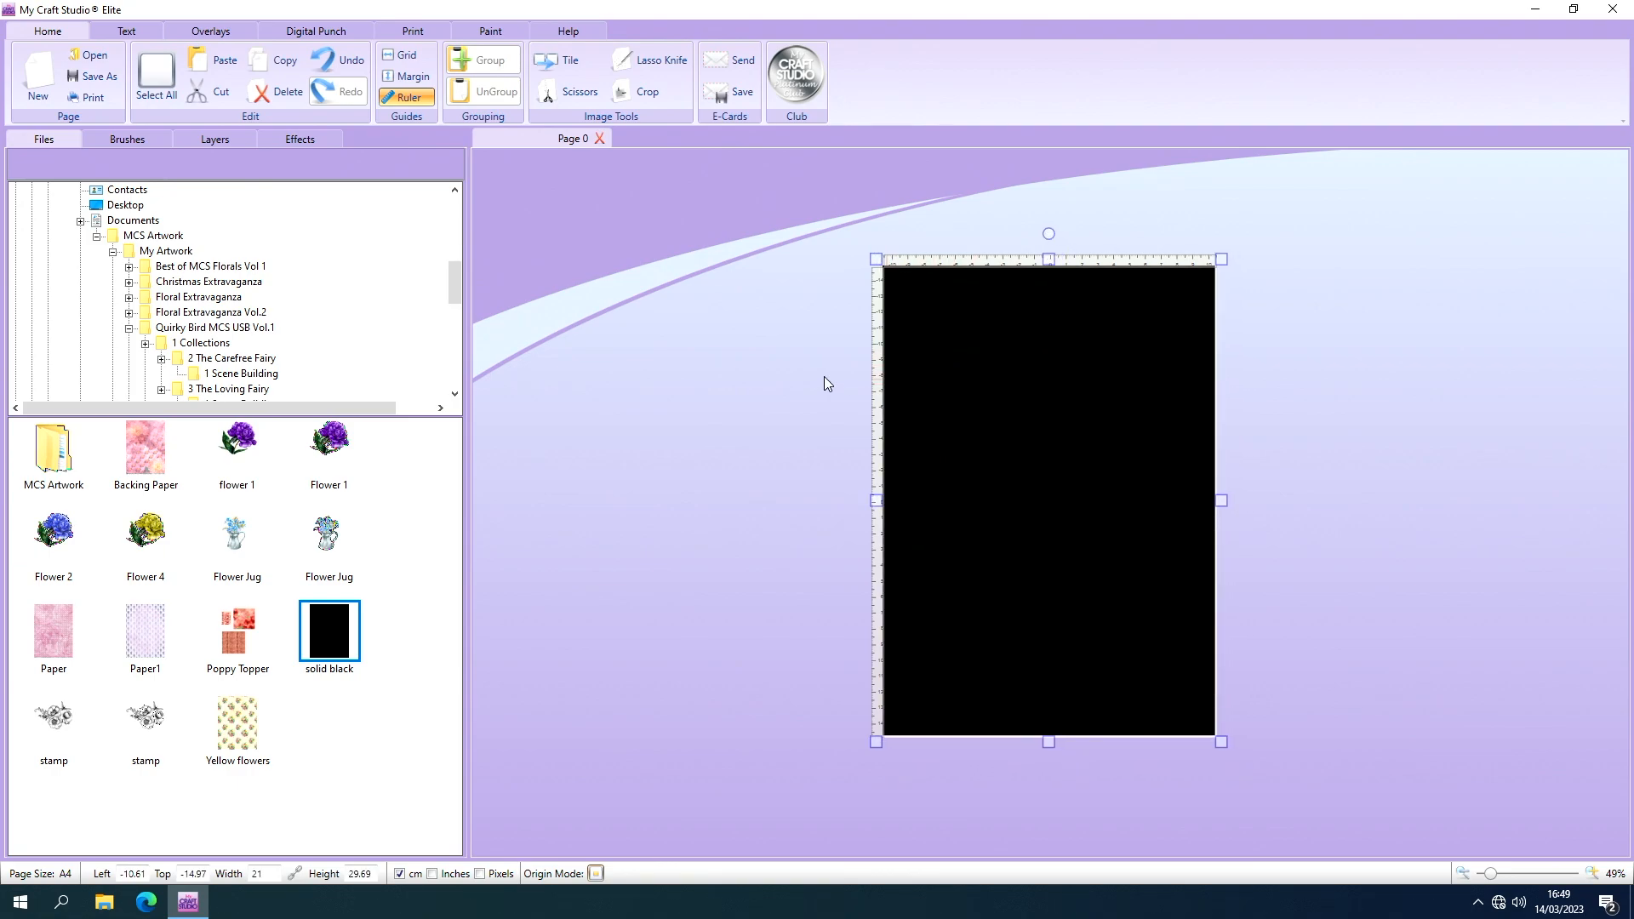
Look through the Floral digital punch designs, including the floral sprays and the flower shapes.
{"action": "left_click", "coordinate": [308, 34]}
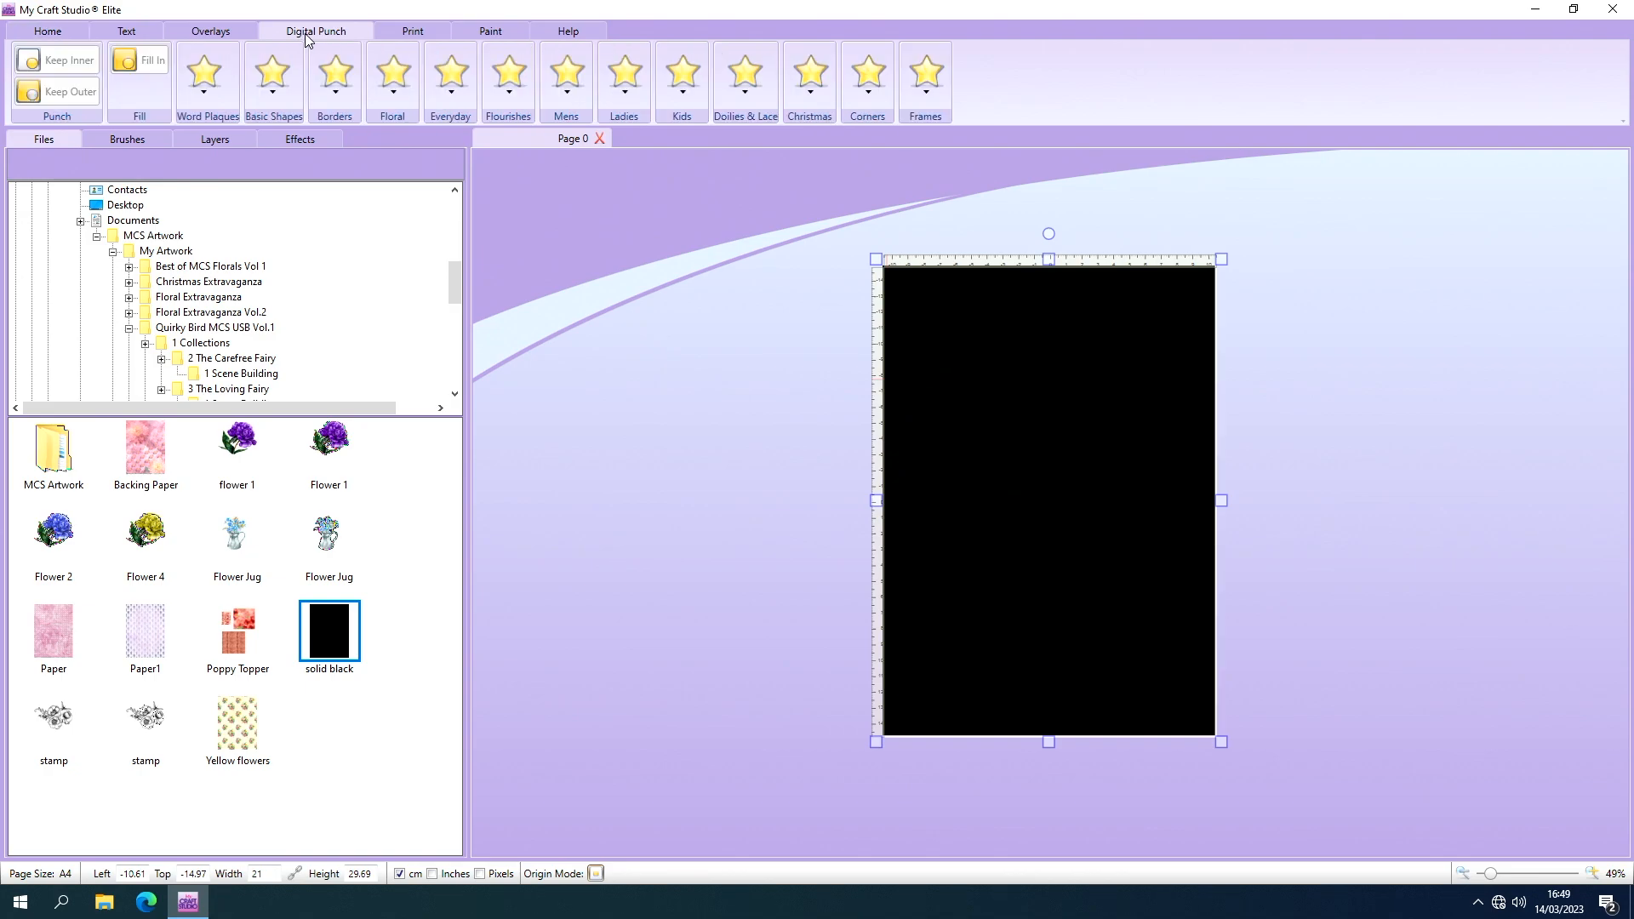
{"action": "left_click", "coordinate": [384, 73]}
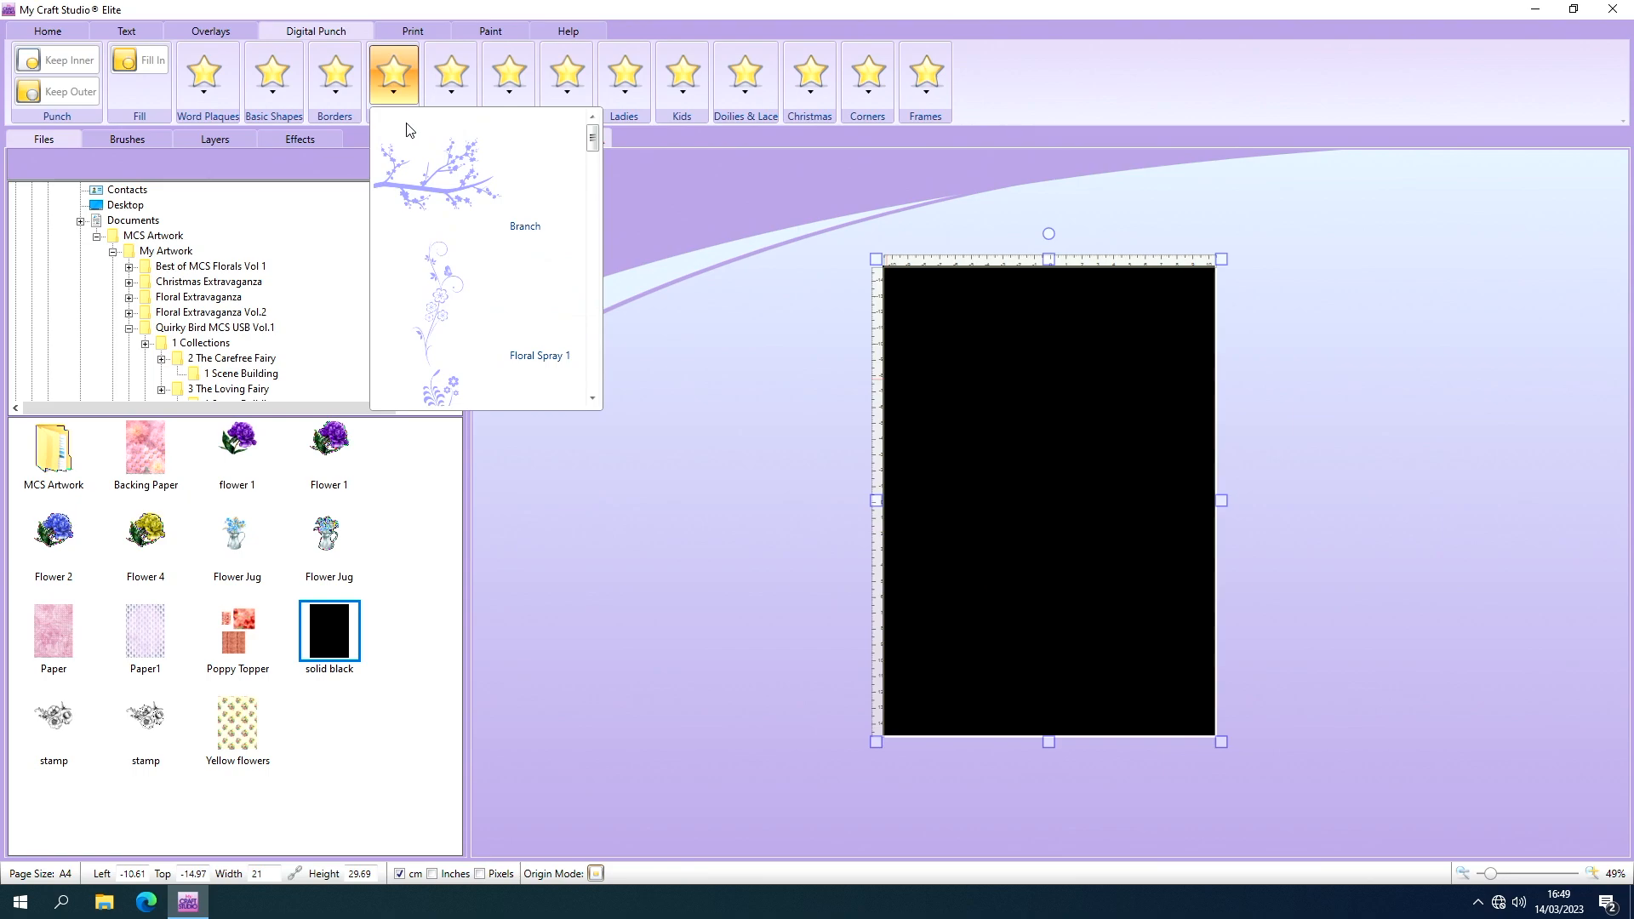
{"action": "left_click", "coordinate": [593, 398]}
{"action": "left_click", "coordinate": [595, 397]}
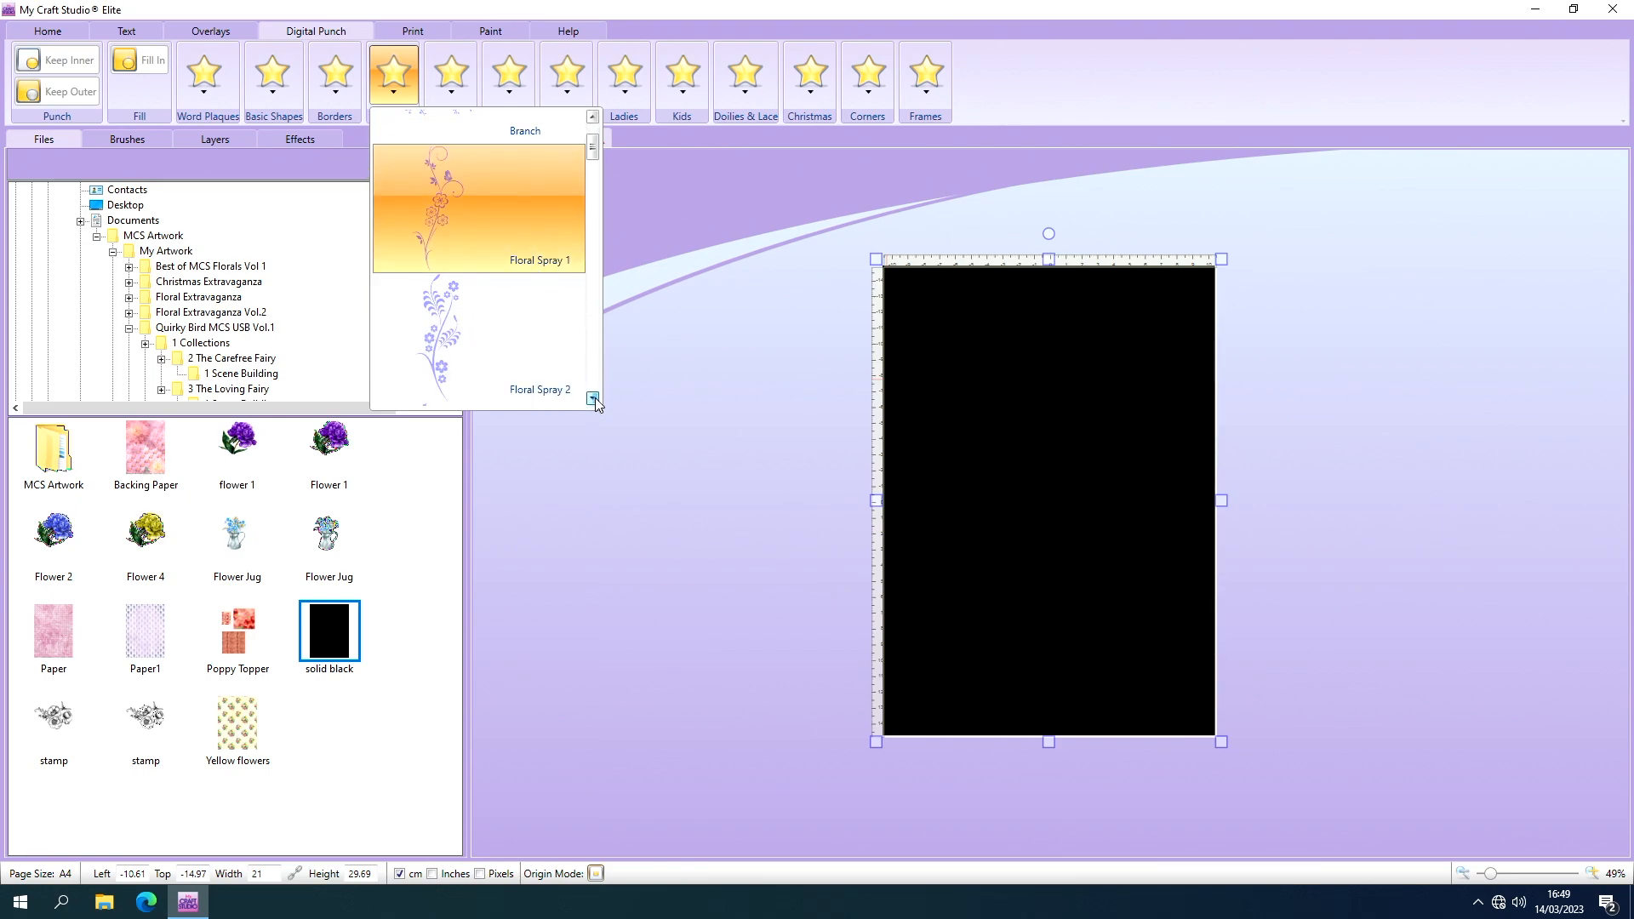
{"action": "left_click", "coordinate": [593, 398]}
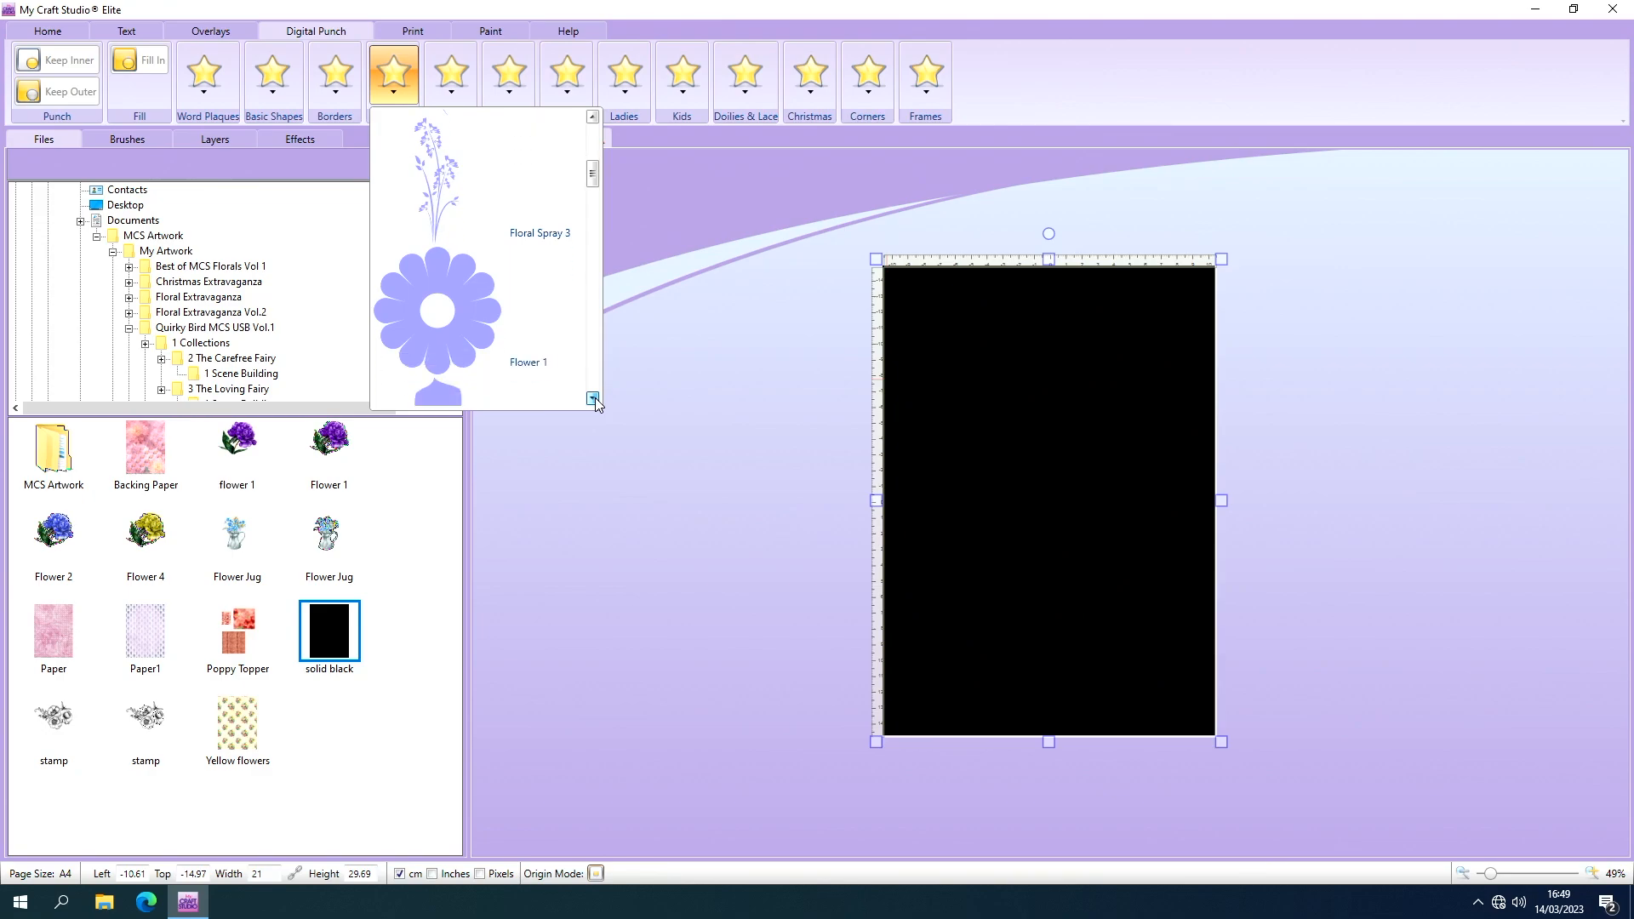
{"action": "left_click", "coordinate": [595, 396]}
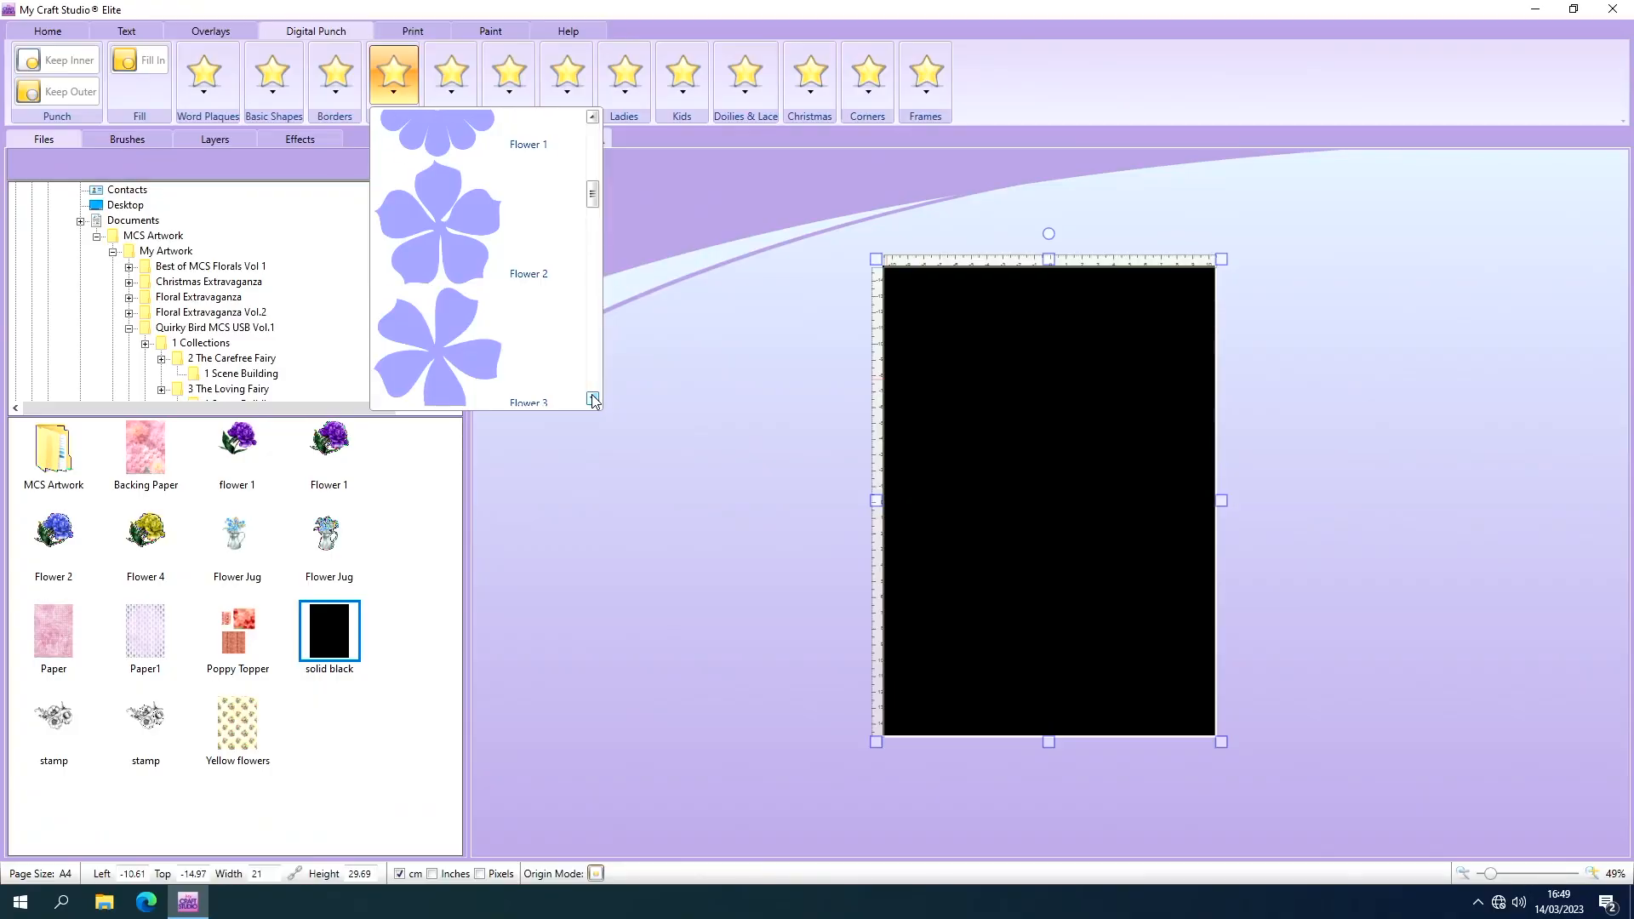
{"action": "left_click", "coordinate": [592, 398]}
{"action": "left_click", "coordinate": [592, 398]}
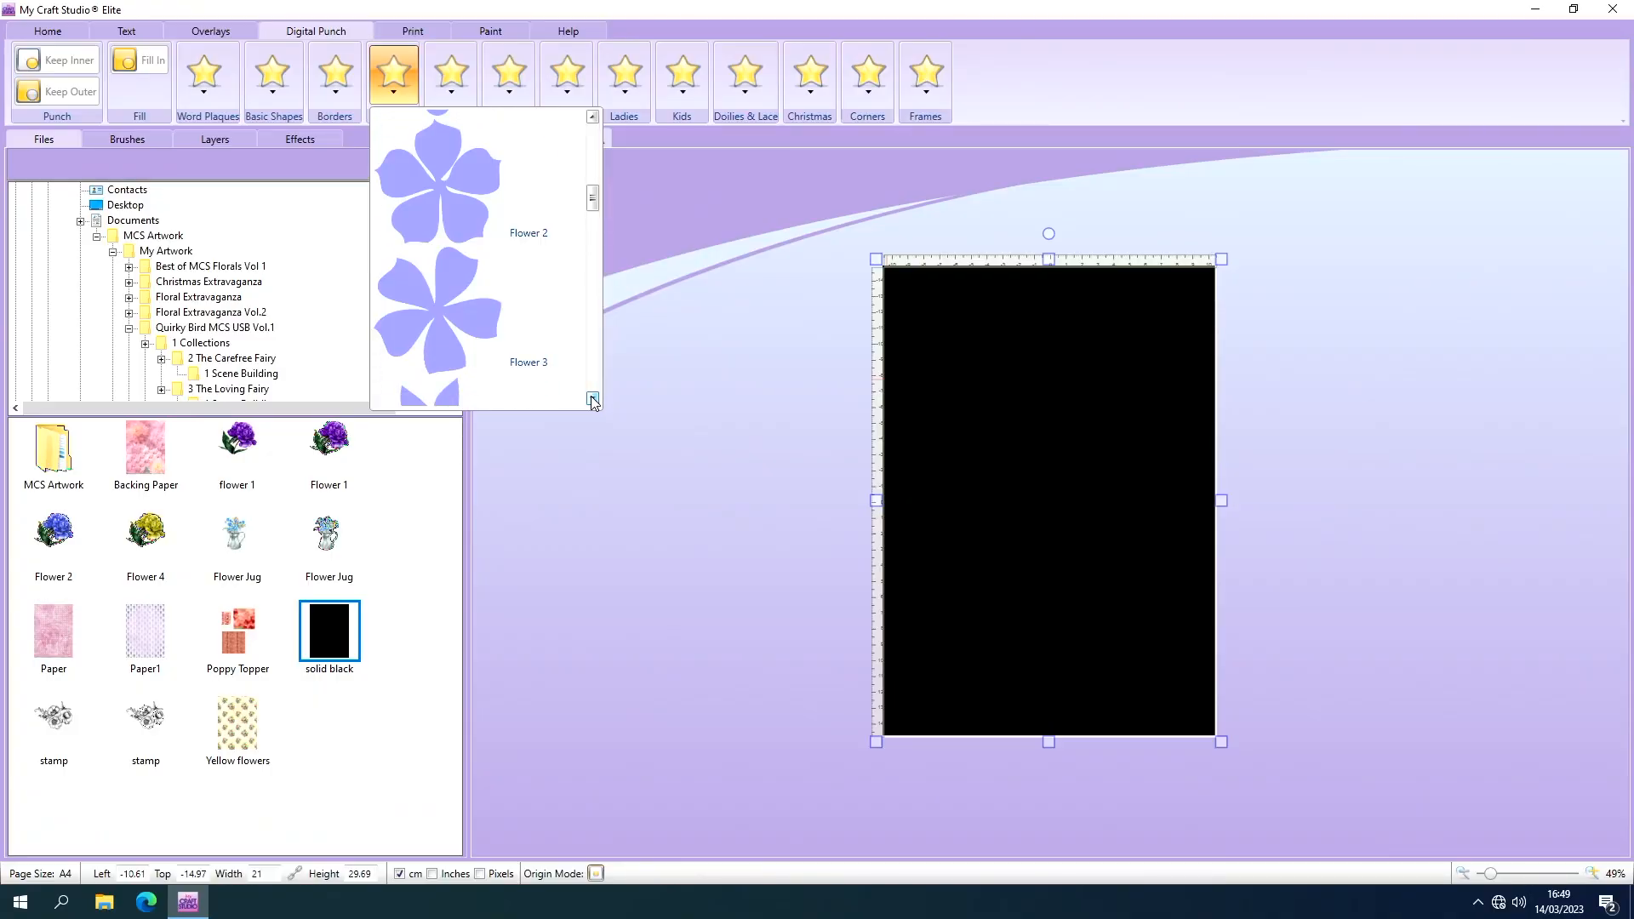
{"action": "left_click", "coordinate": [592, 398]}
{"action": "left_click", "coordinate": [592, 398]}
{"action": "left_click", "coordinate": [592, 399]}
{"action": "left_click", "coordinate": [592, 398]}
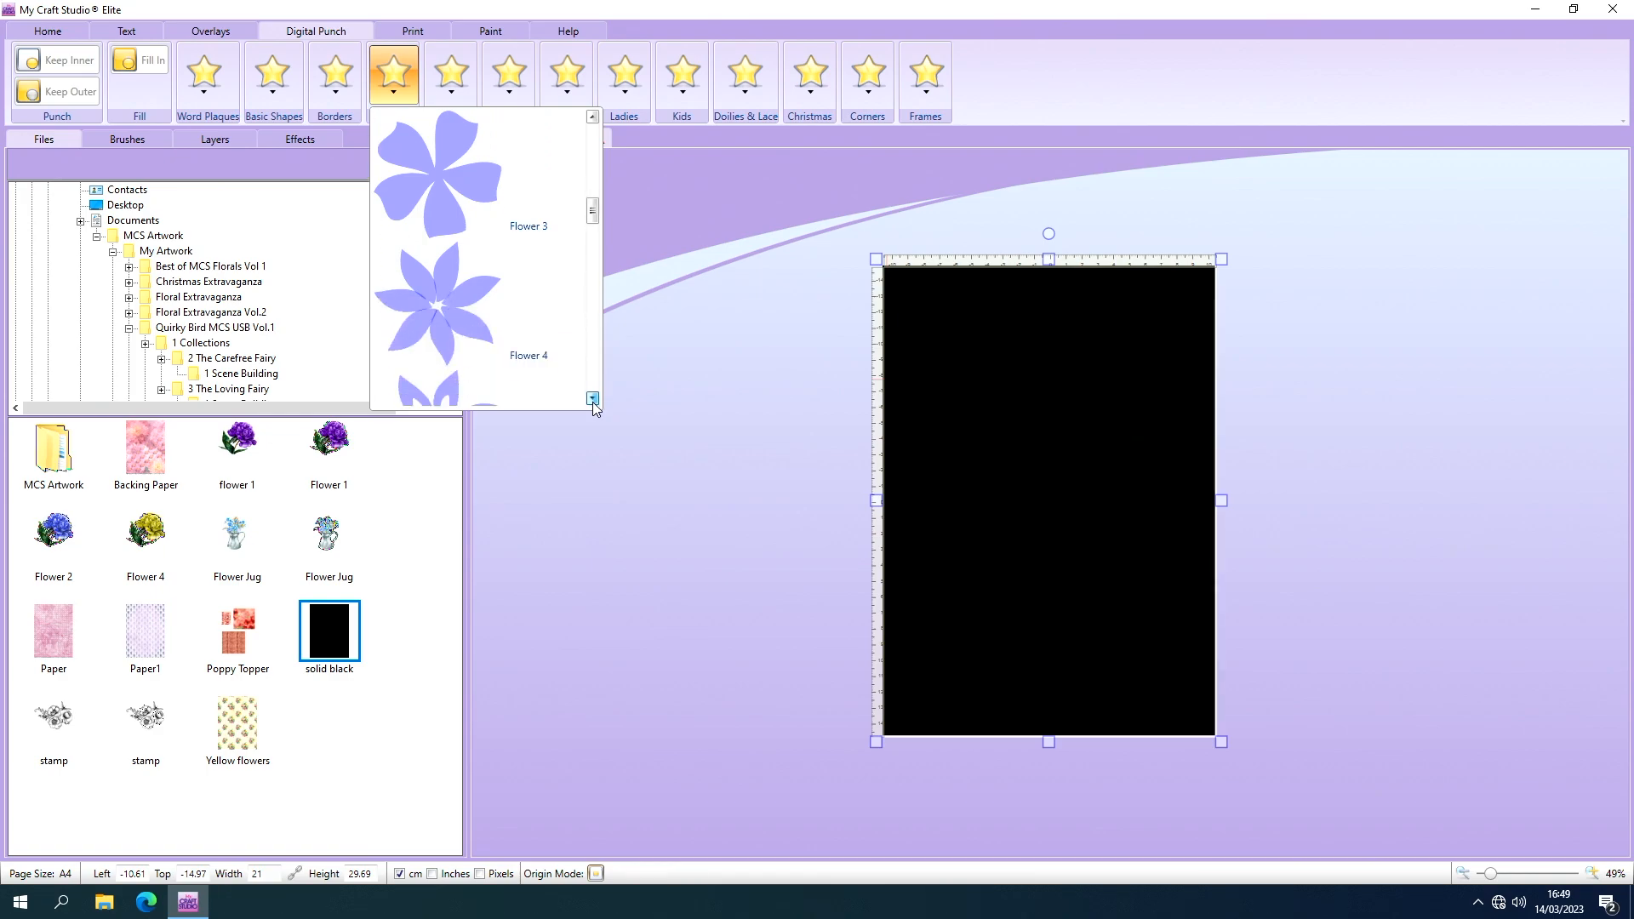
{"action": "left_click", "coordinate": [593, 398]}
{"action": "left_click", "coordinate": [592, 398]}
{"action": "left_click", "coordinate": [592, 398]}
{"action": "left_click", "coordinate": [593, 398]}
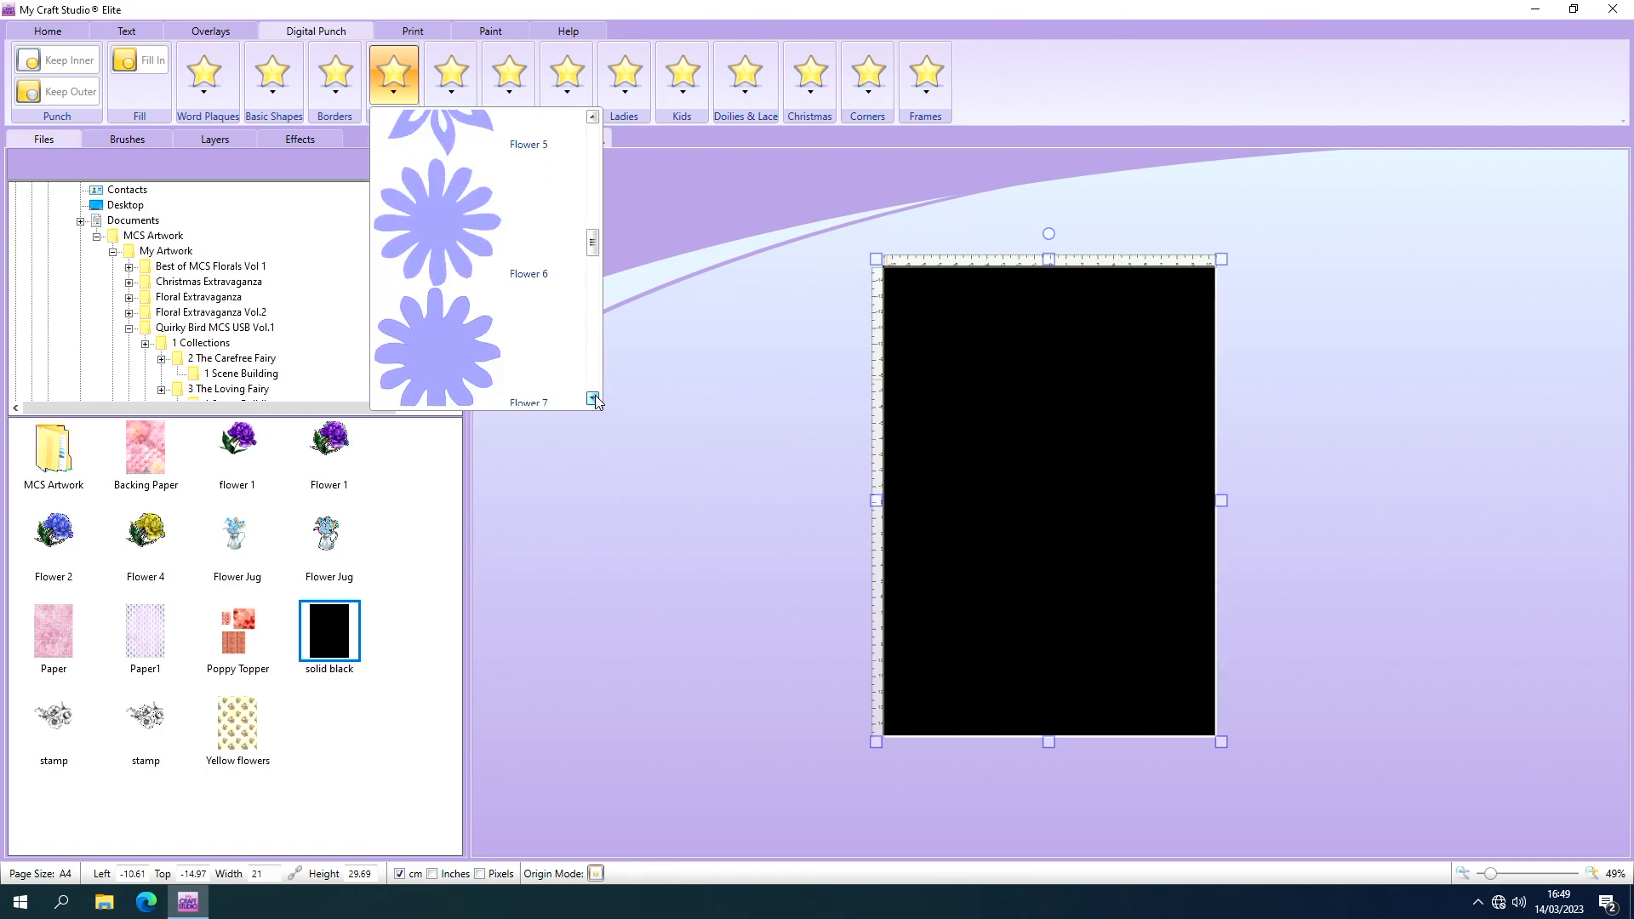
{"action": "left_click", "coordinate": [592, 398]}
{"action": "left_click", "coordinate": [593, 396]}
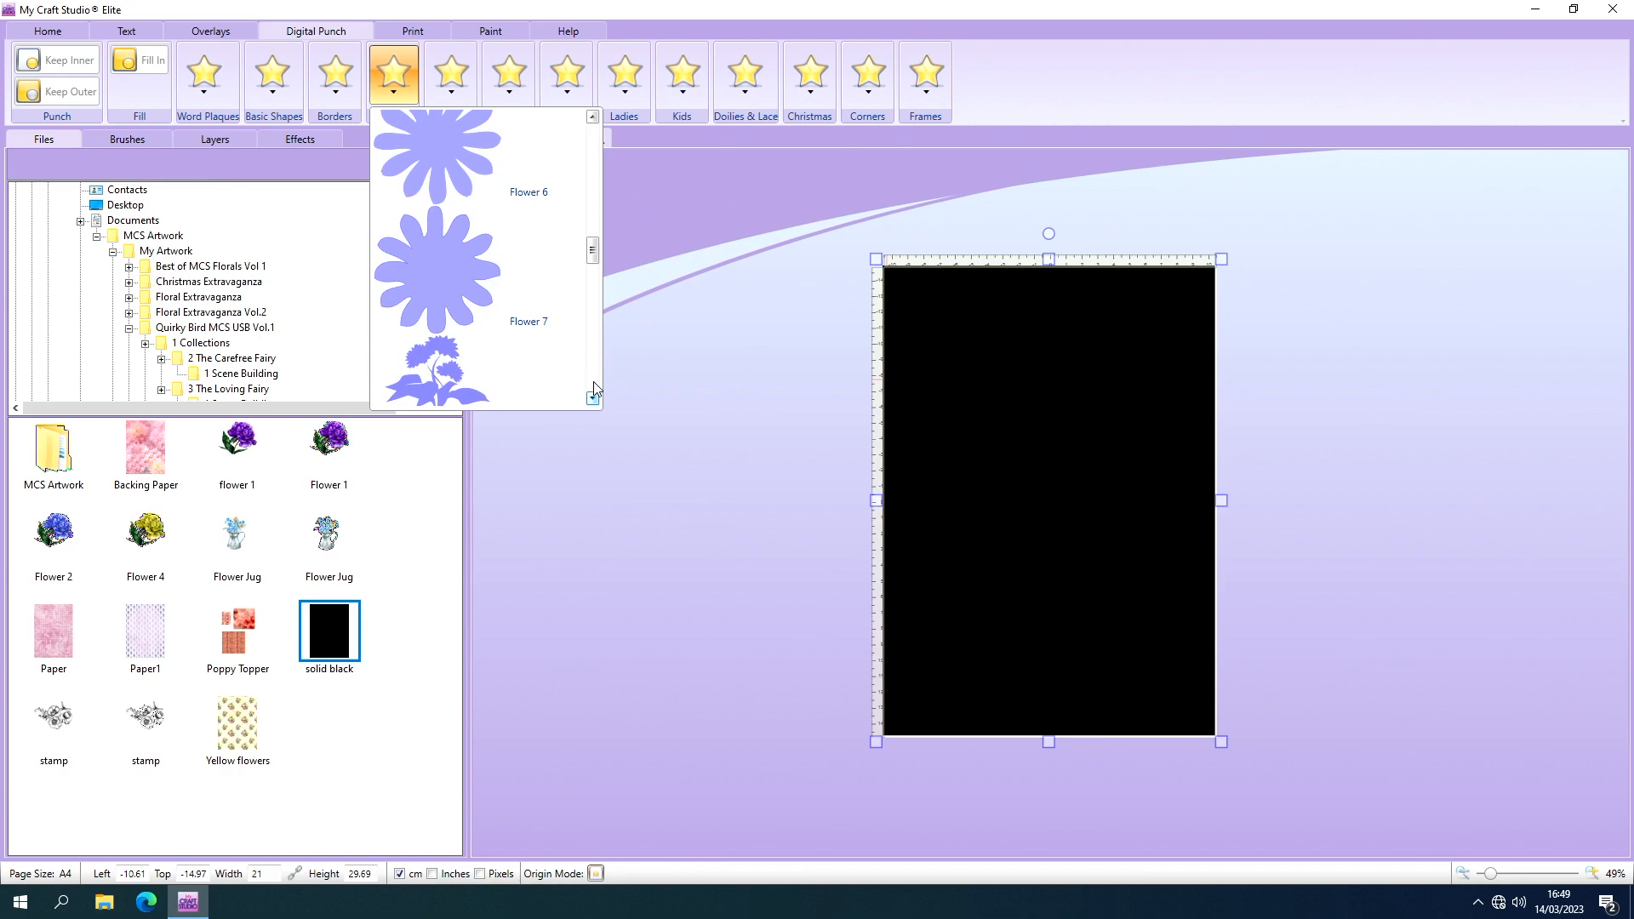
{"action": "left_click", "coordinate": [592, 117]}
{"action": "left_click", "coordinate": [592, 117]}
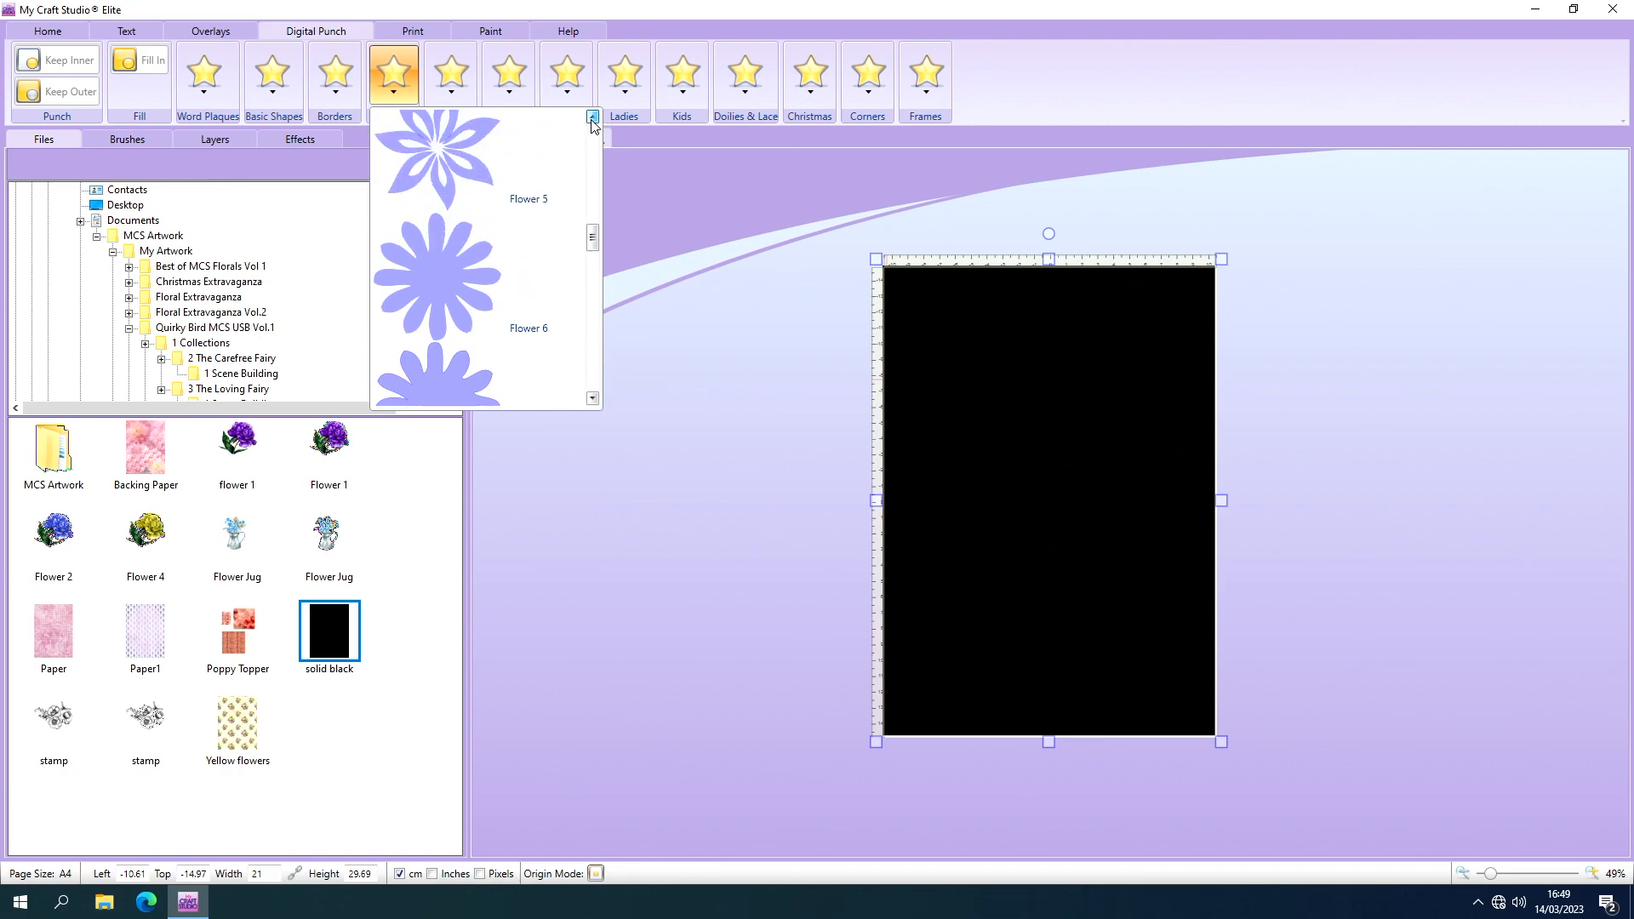
{"action": "left_click", "coordinate": [592, 118]}
{"action": "left_click", "coordinate": [592, 118]}
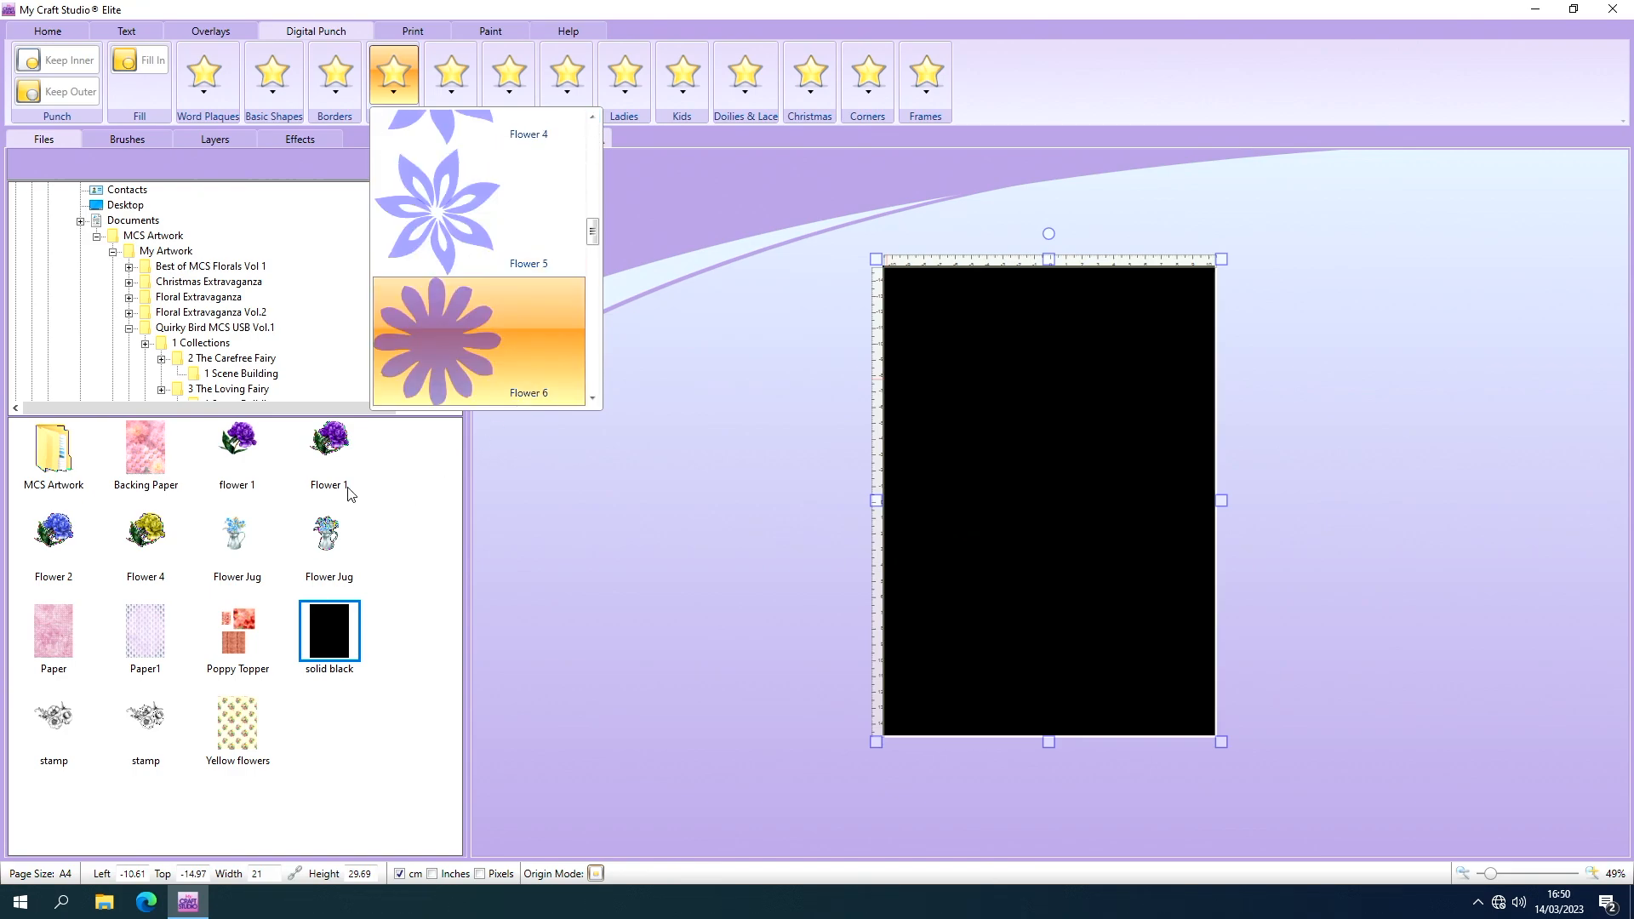
Open the 1 The Confident Fairy folder in the collections of Quirky Bird MCS USB Vol.1, under My Artwork.
{"action": "left_click", "coordinate": [62, 452]}
{"action": "double_click", "coordinate": [61, 452]}
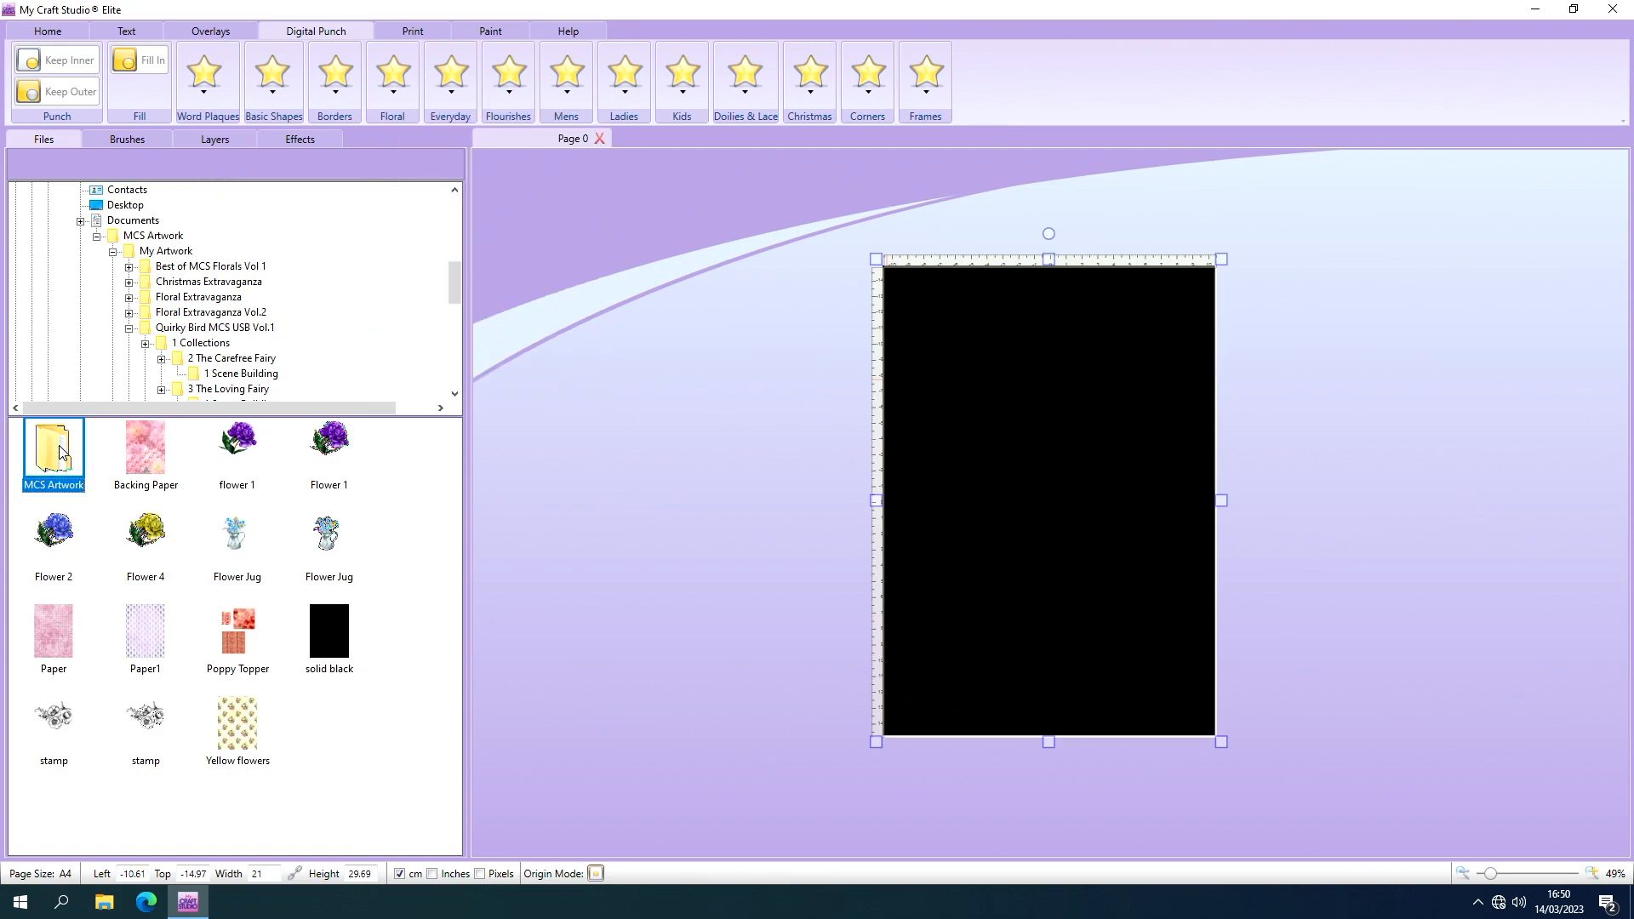
{"action": "left_click", "coordinate": [64, 462]}
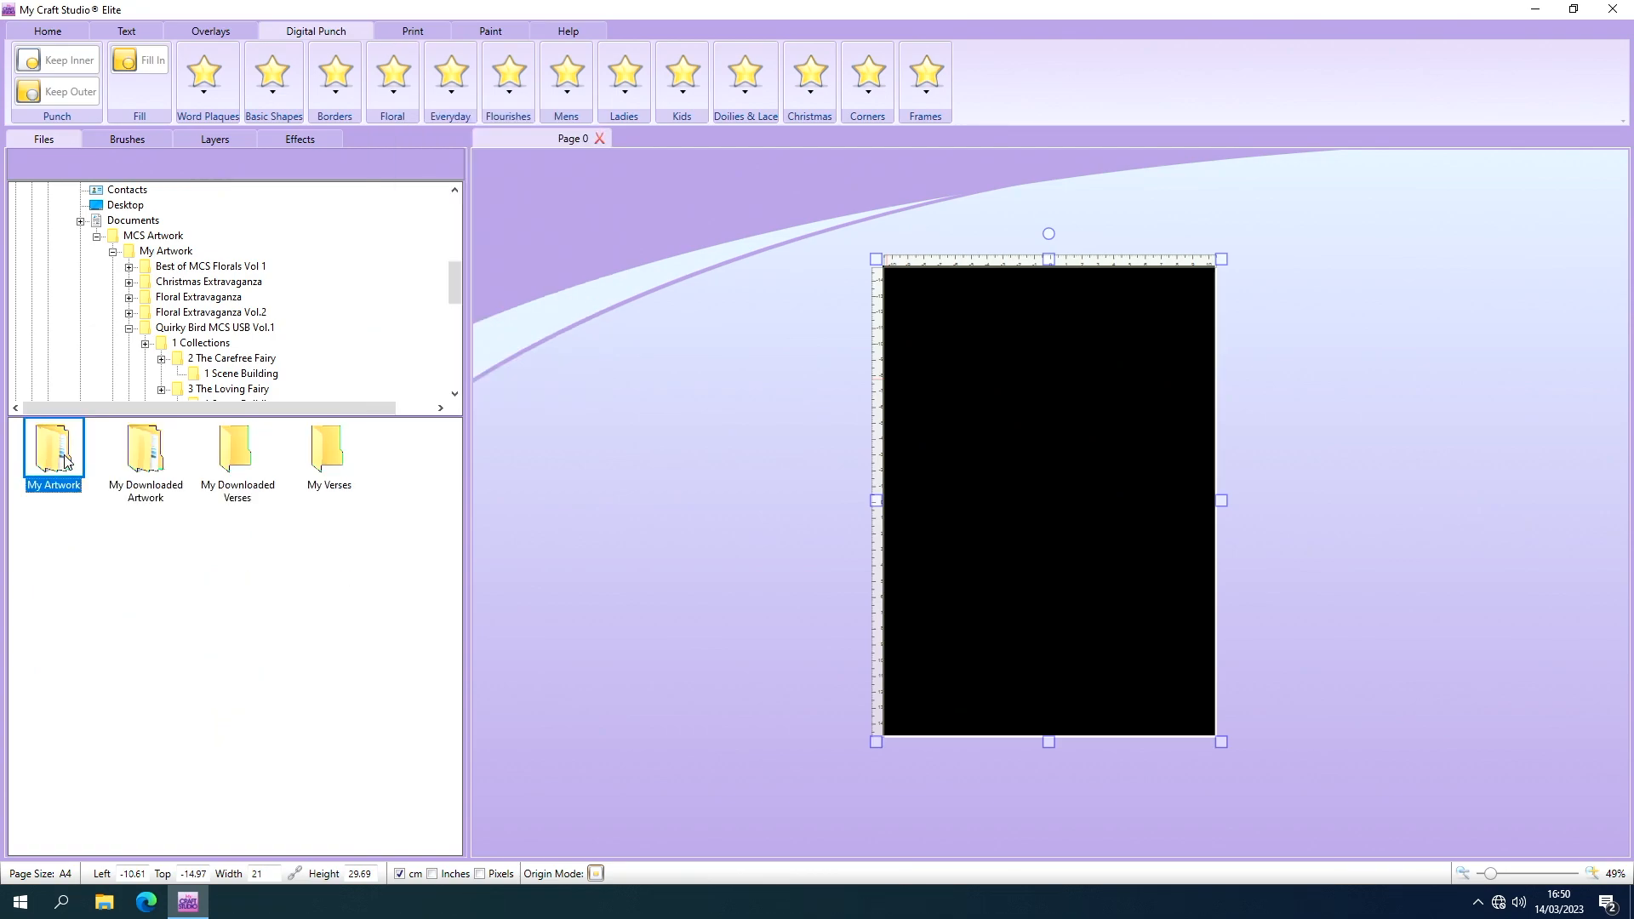
{"action": "double_click", "coordinate": [65, 462]}
{"action": "left_click", "coordinate": [64, 462]}
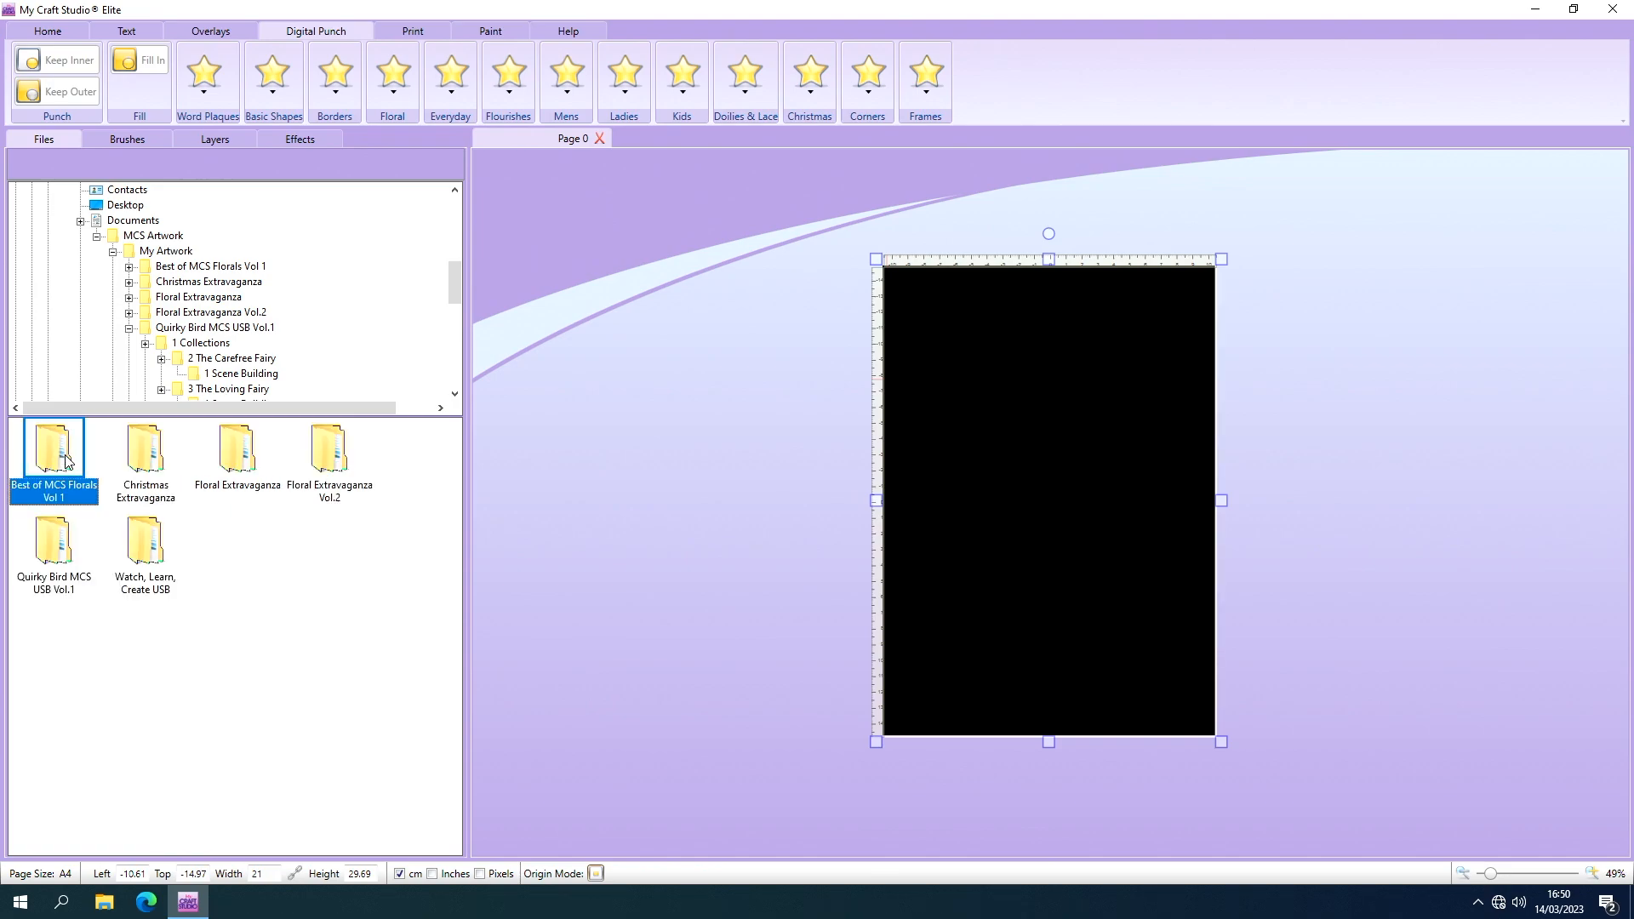
{"action": "left_click", "coordinate": [63, 549]}
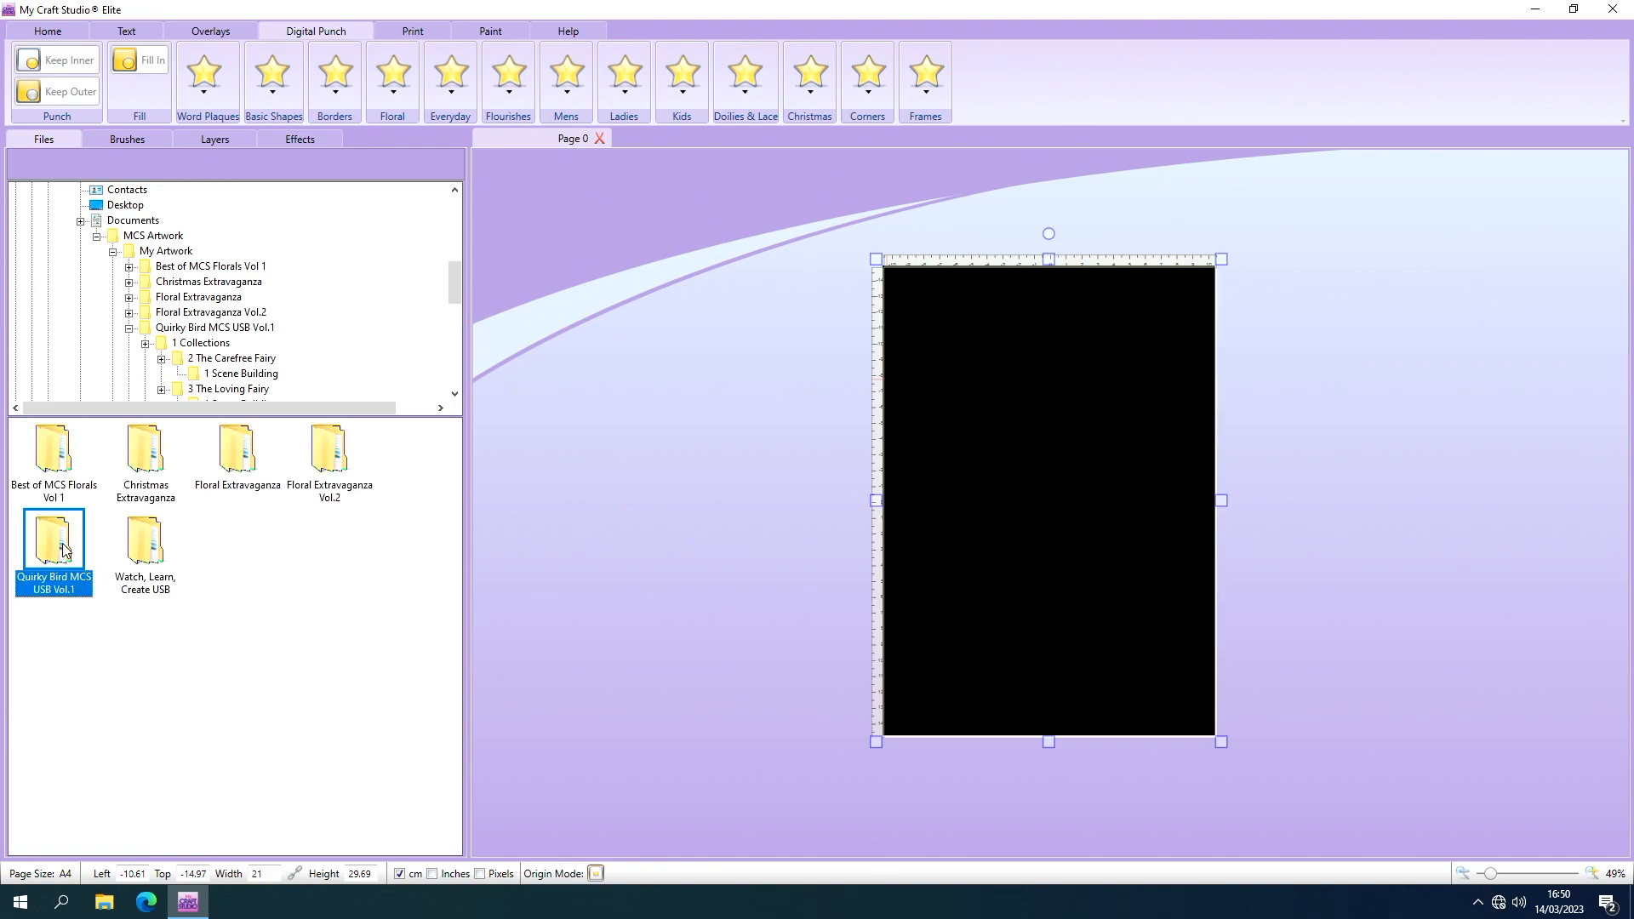
{"action": "double_click", "coordinate": [63, 549]}
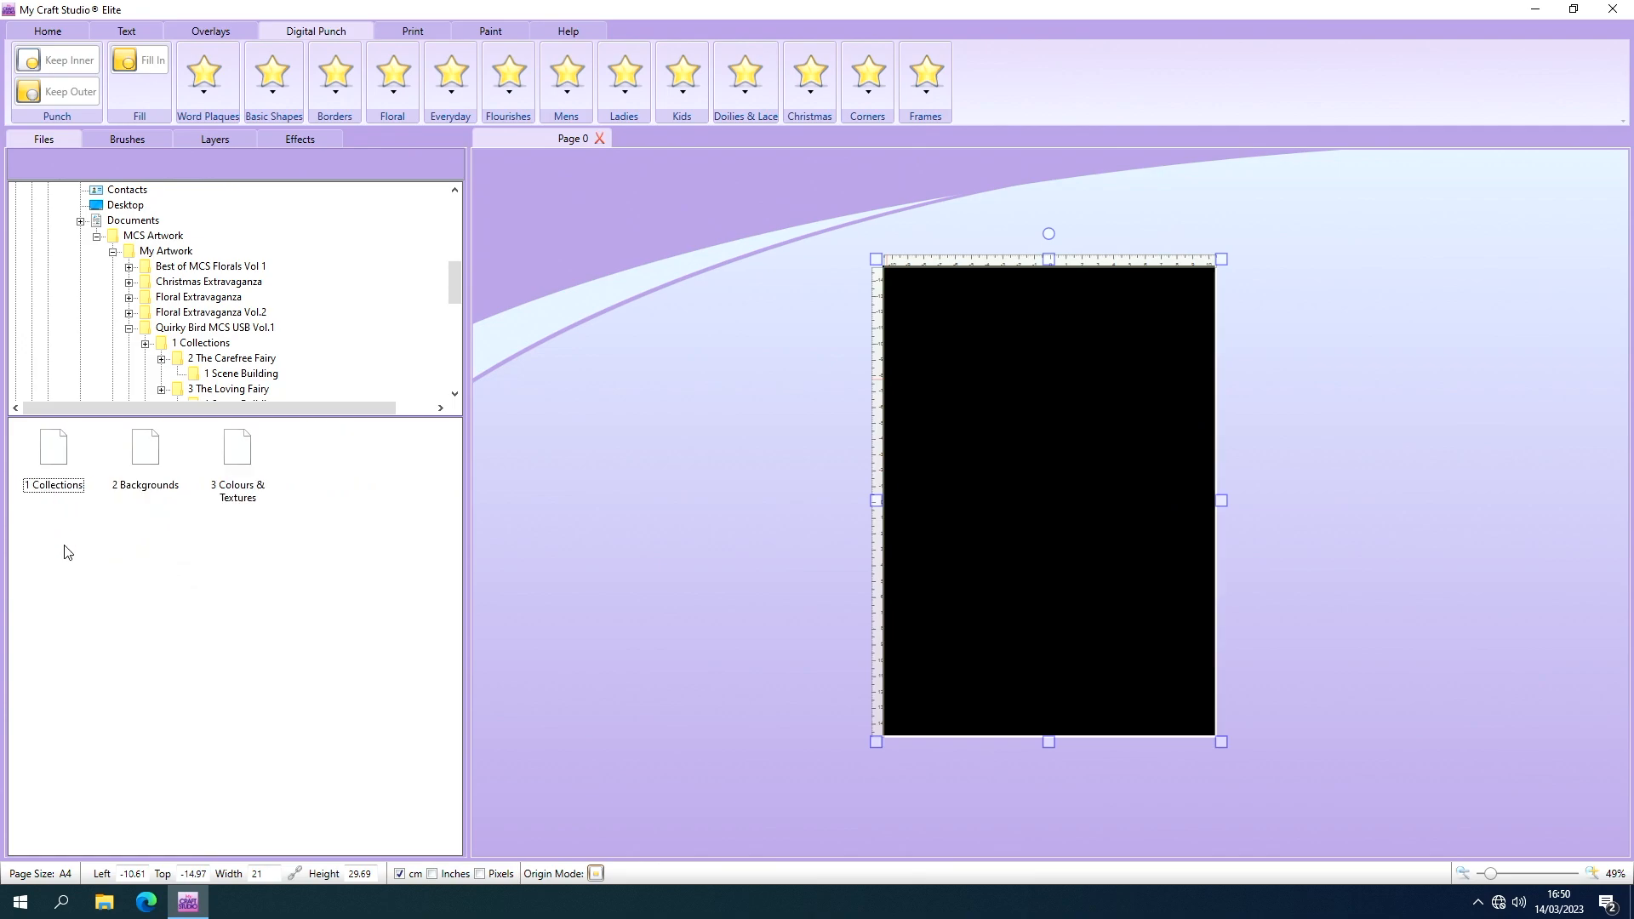
{"action": "double_click", "coordinate": [62, 459]}
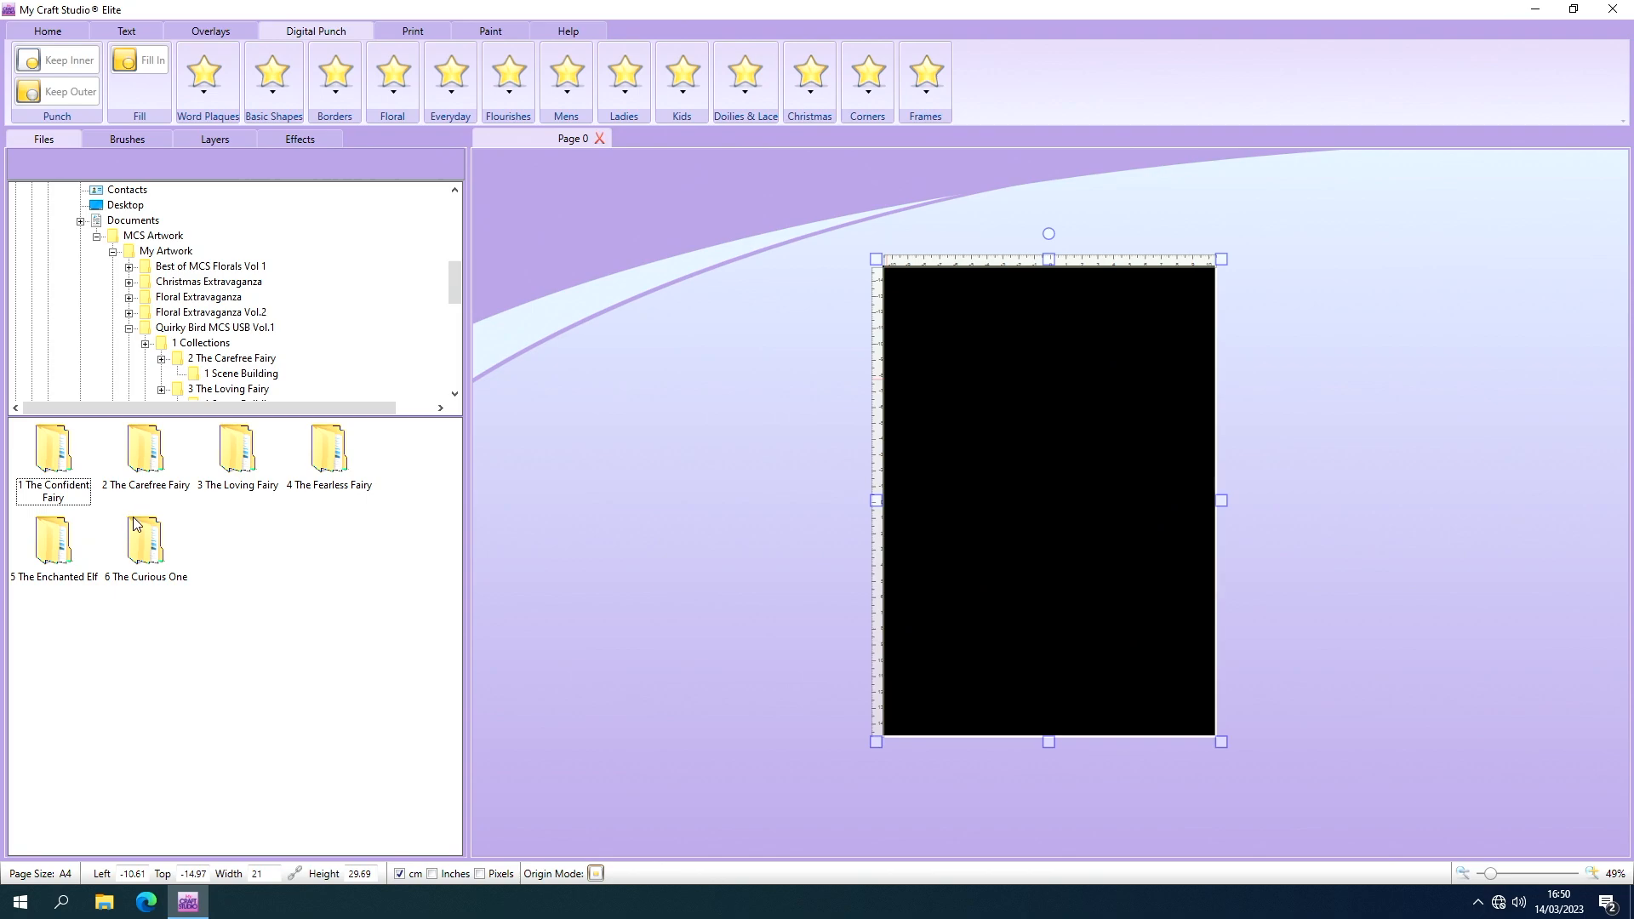
{"action": "double_click", "coordinate": [60, 460]}
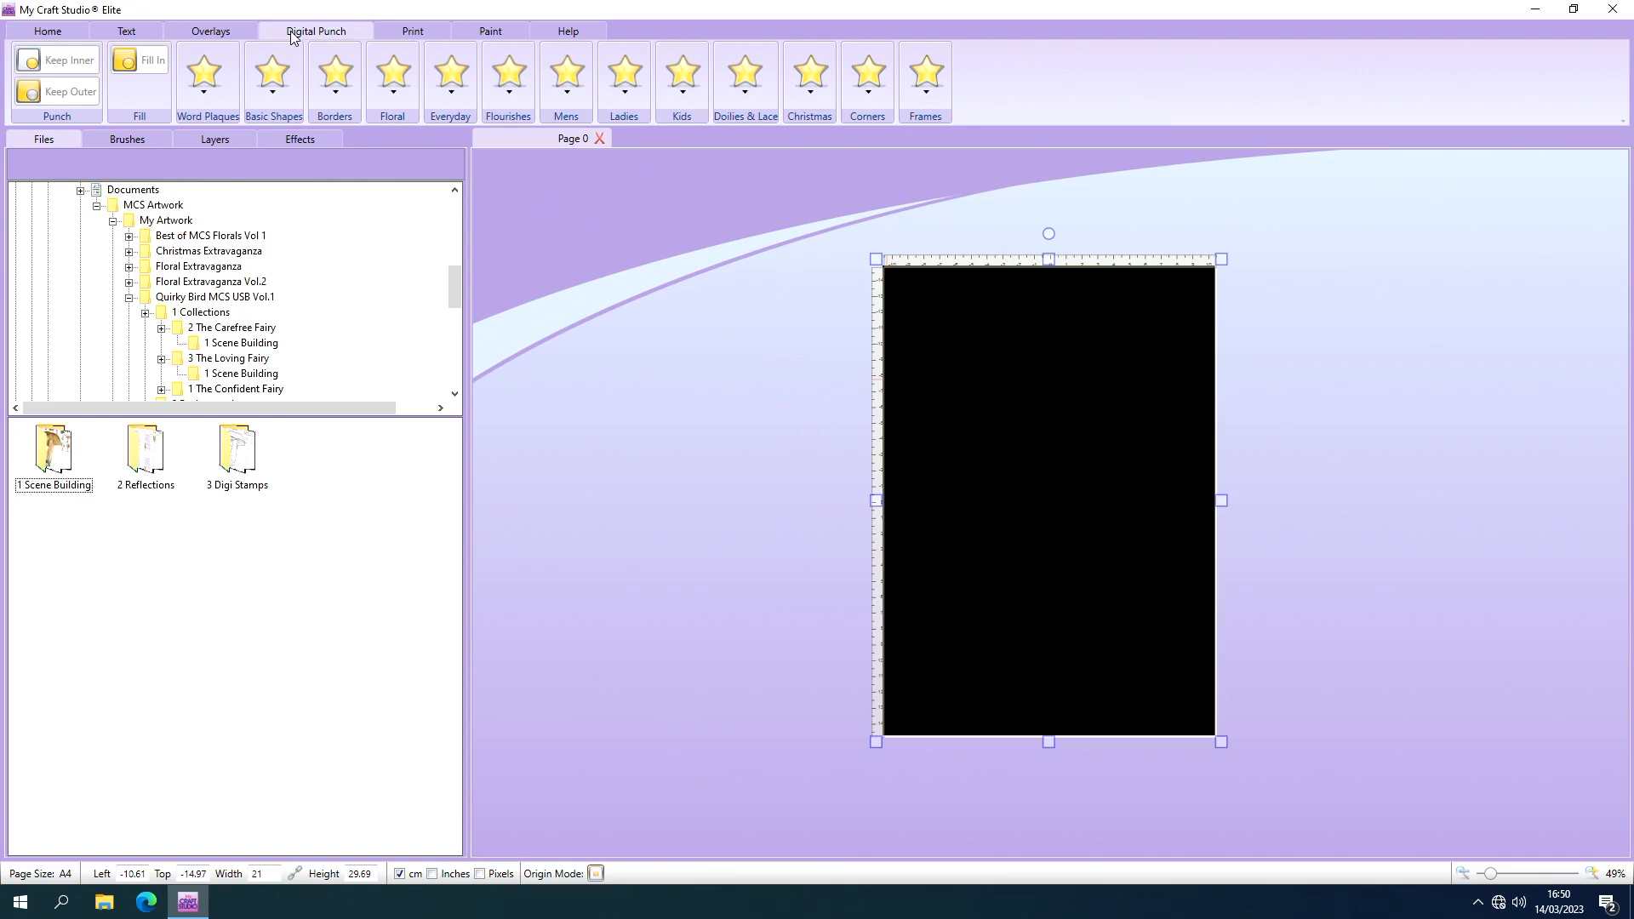
Cut the solid black image from the page and open the 1 Scene Building artwork folder.
{"action": "left_click", "coordinate": [71, 30]}
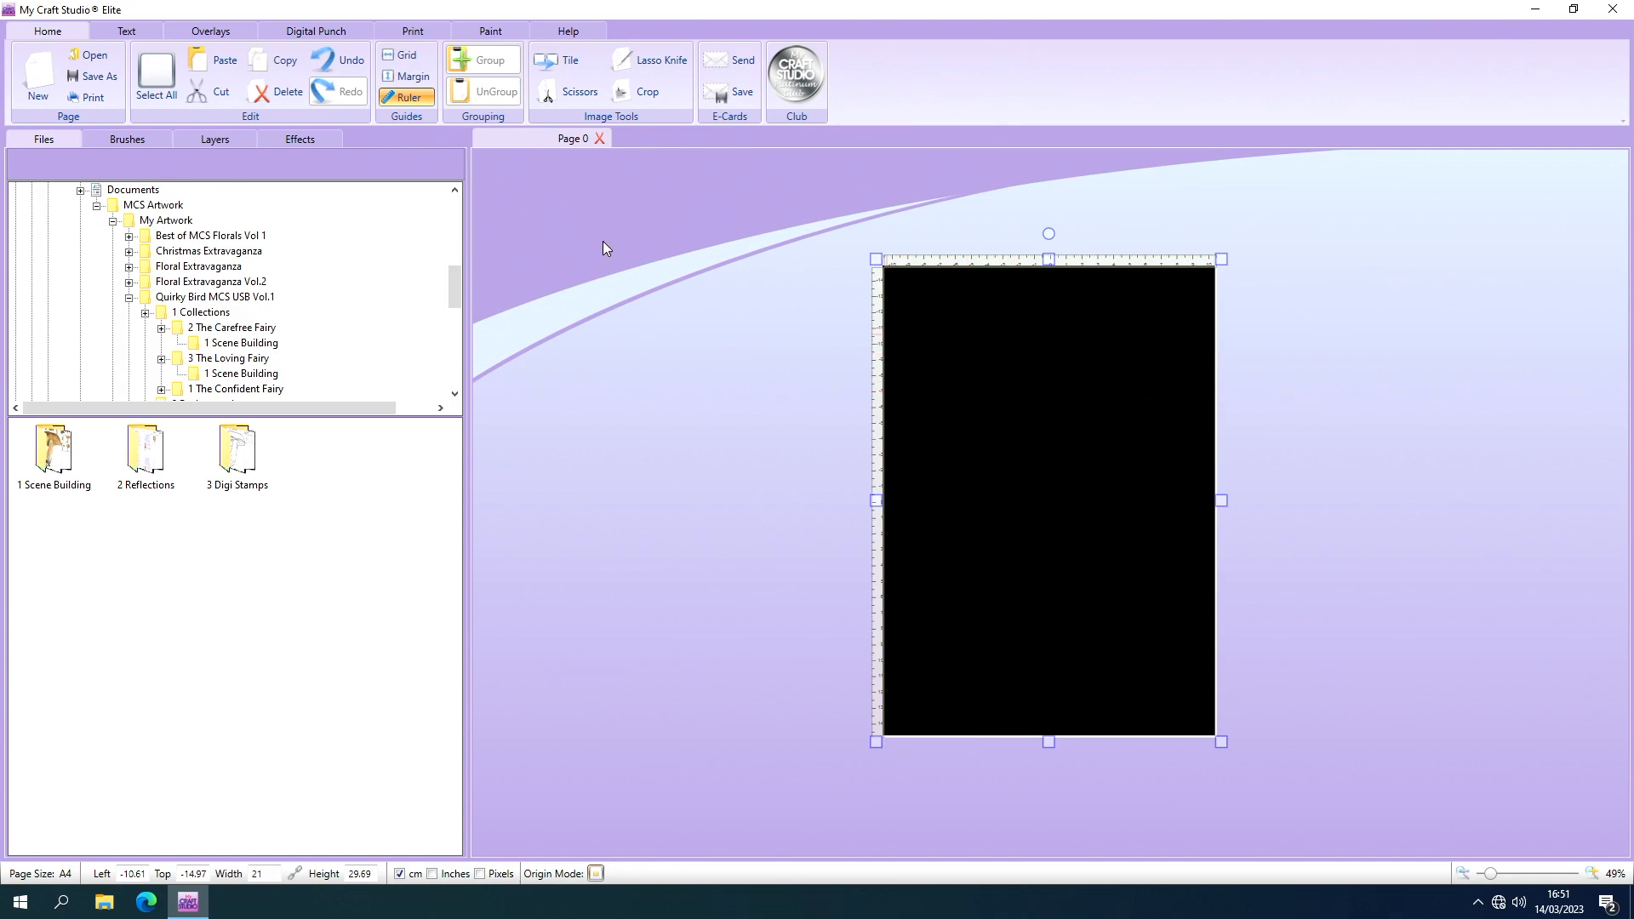
{"action": "left_click", "coordinate": [220, 96]}
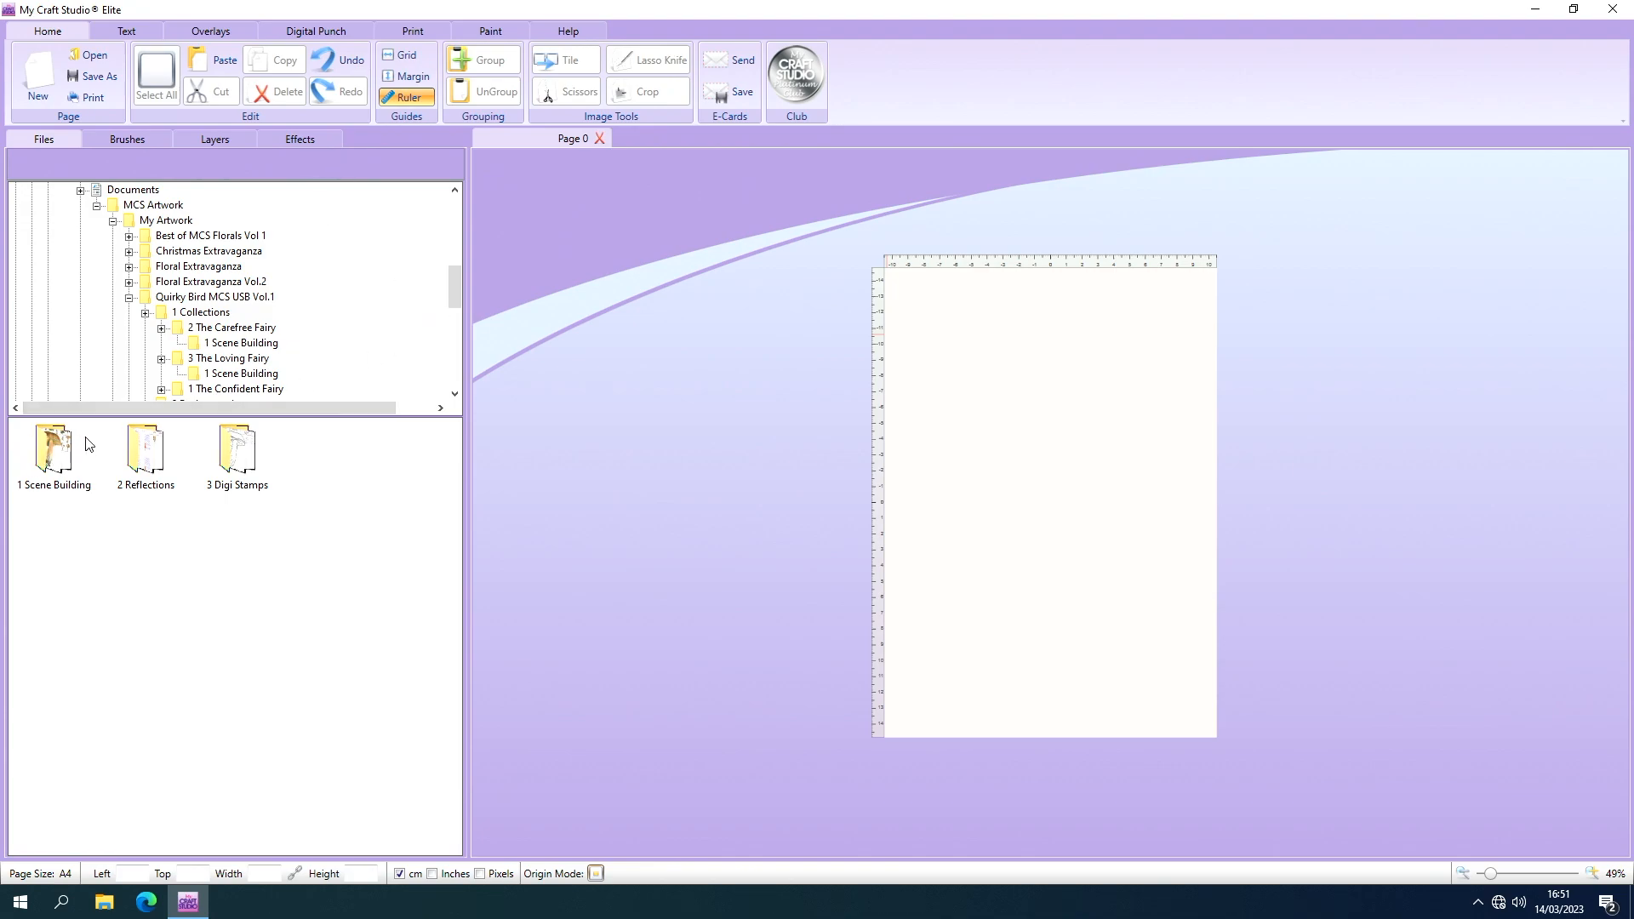
{"action": "left_click", "coordinate": [61, 455]}
{"action": "double_click", "coordinate": [61, 455]}
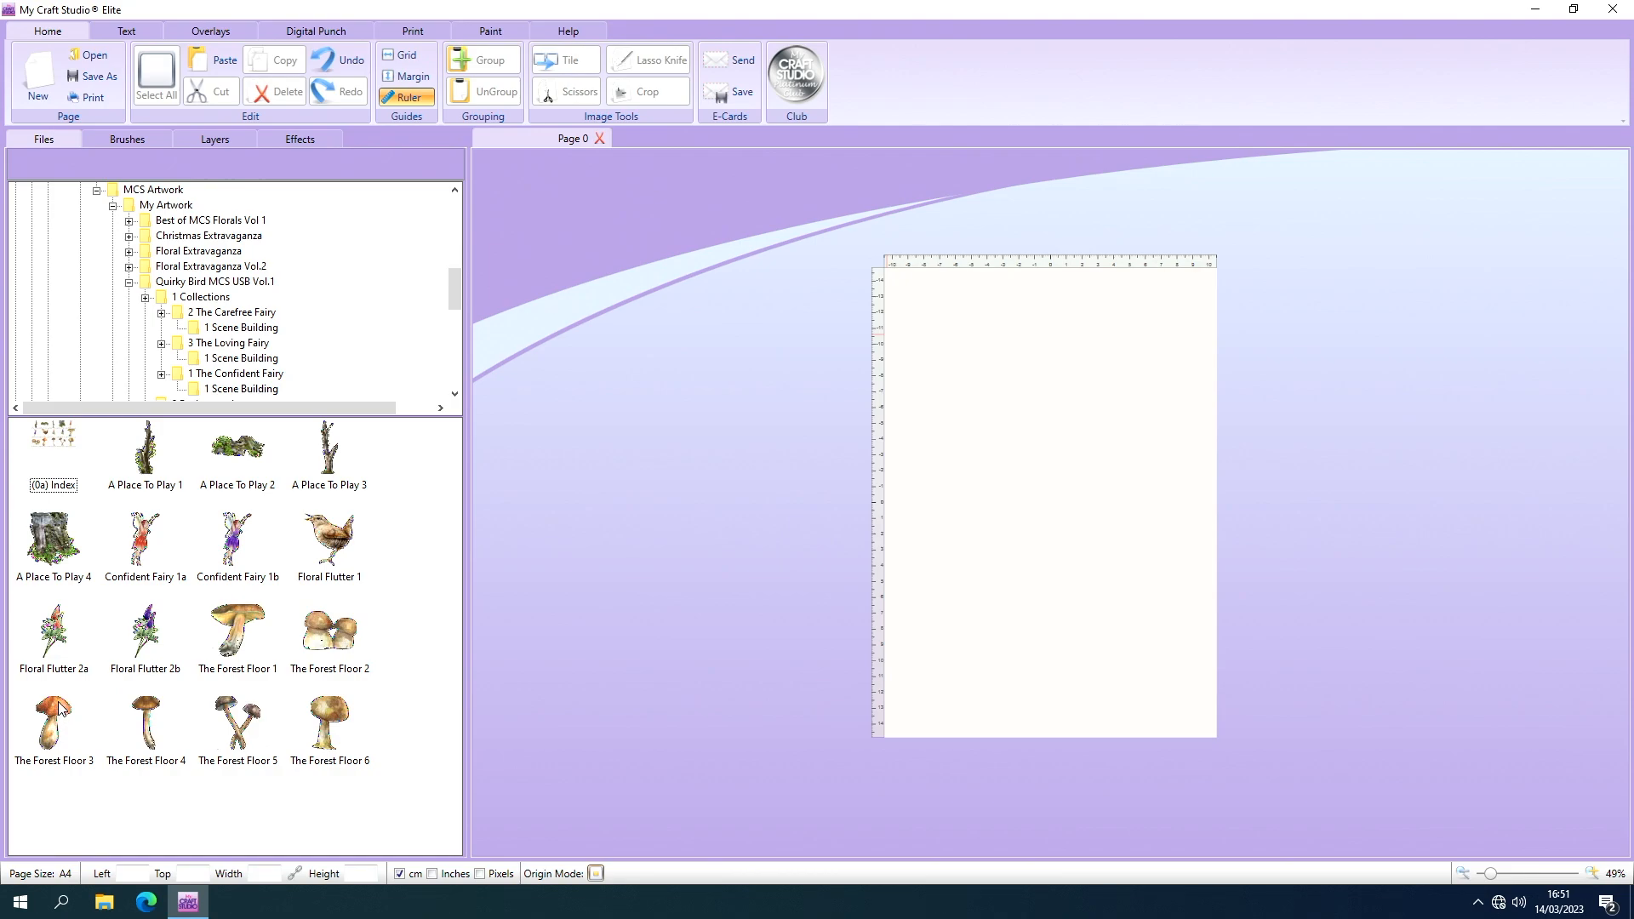
Place The Forest Floor 3 mushroom in the page's upper-left corner and enlarge it to about 3.51 by 5.4 cm.
{"action": "left_click_drag", "start_coordinate": [61, 708], "coordinate": [941, 350]}
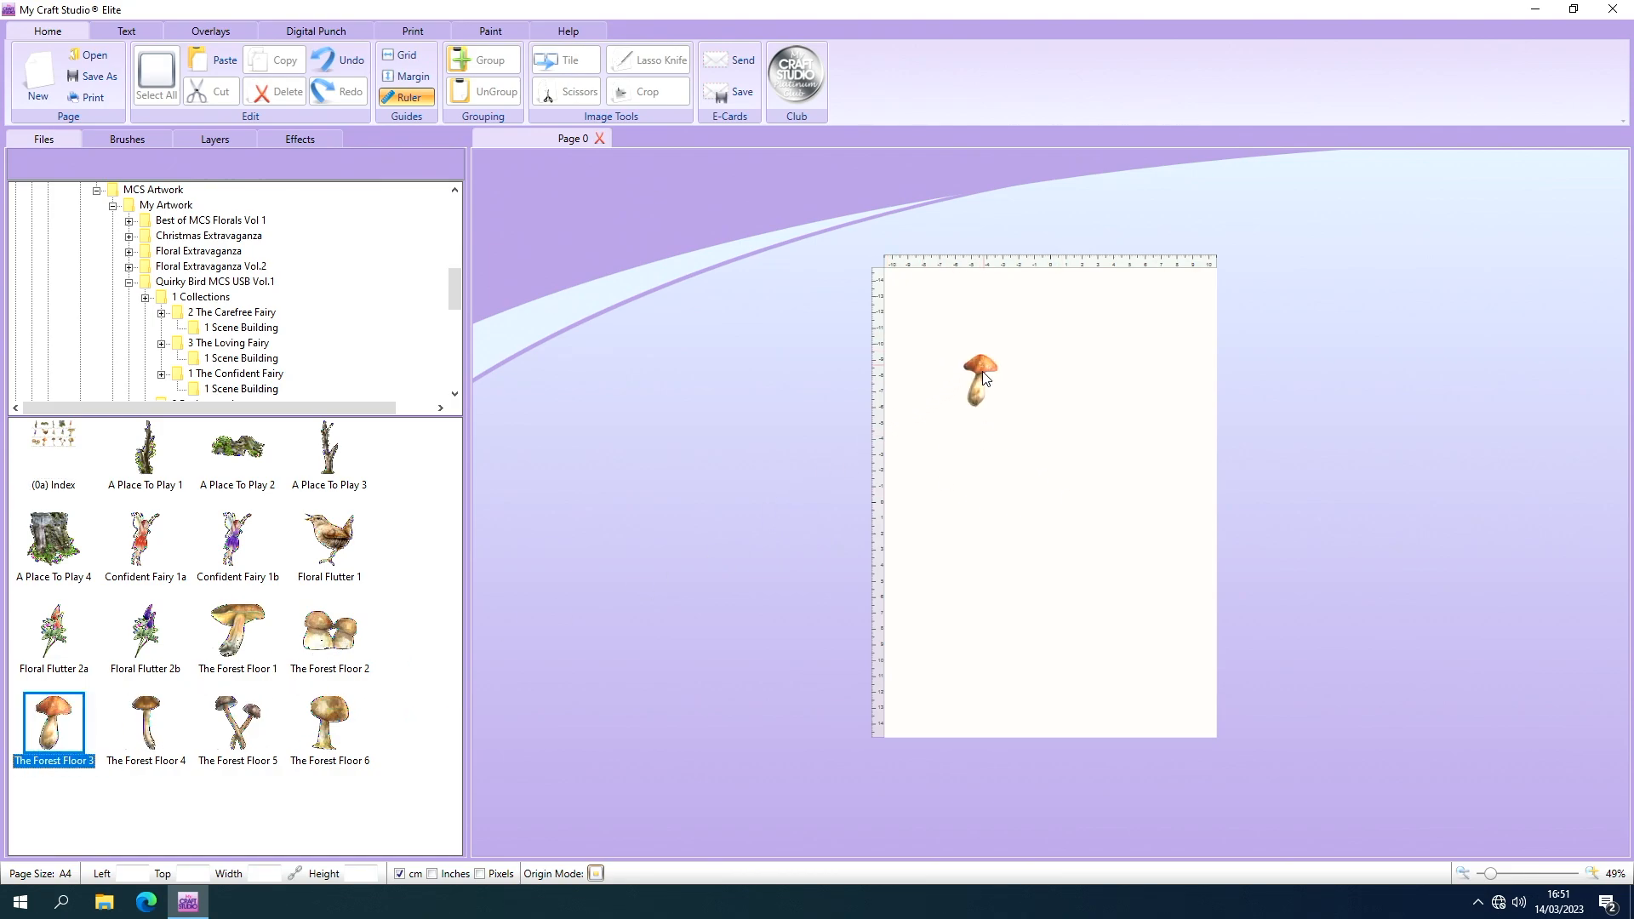
{"action": "left_click", "coordinate": [980, 407]}
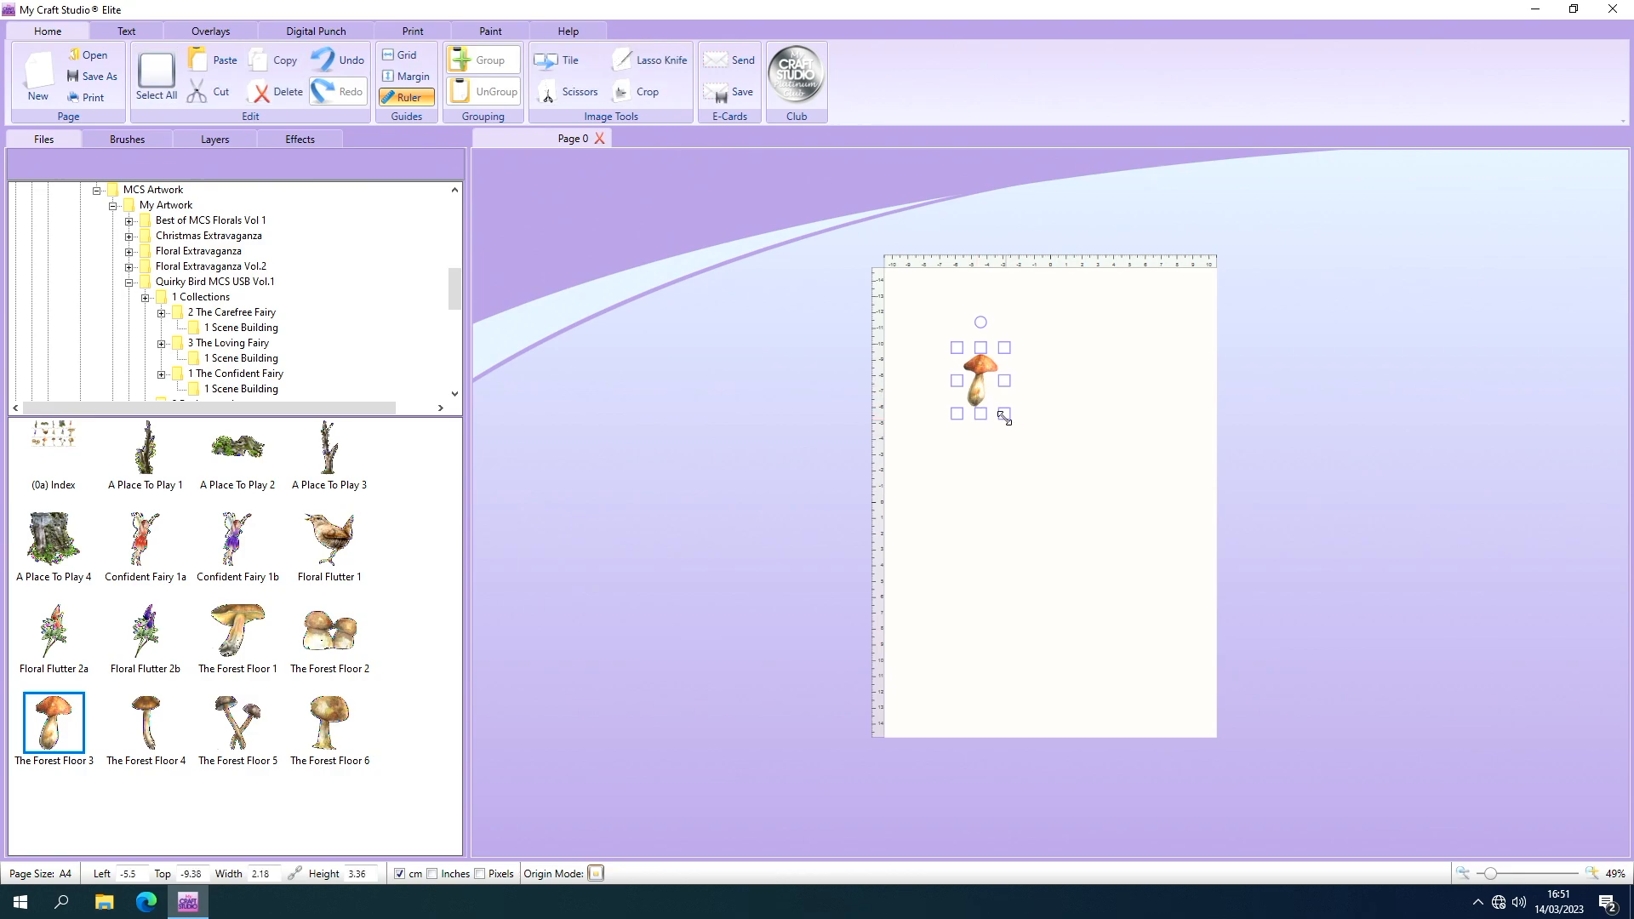
{"action": "left_click_drag", "start_coordinate": [1004, 415], "coordinate": [921, 328]}
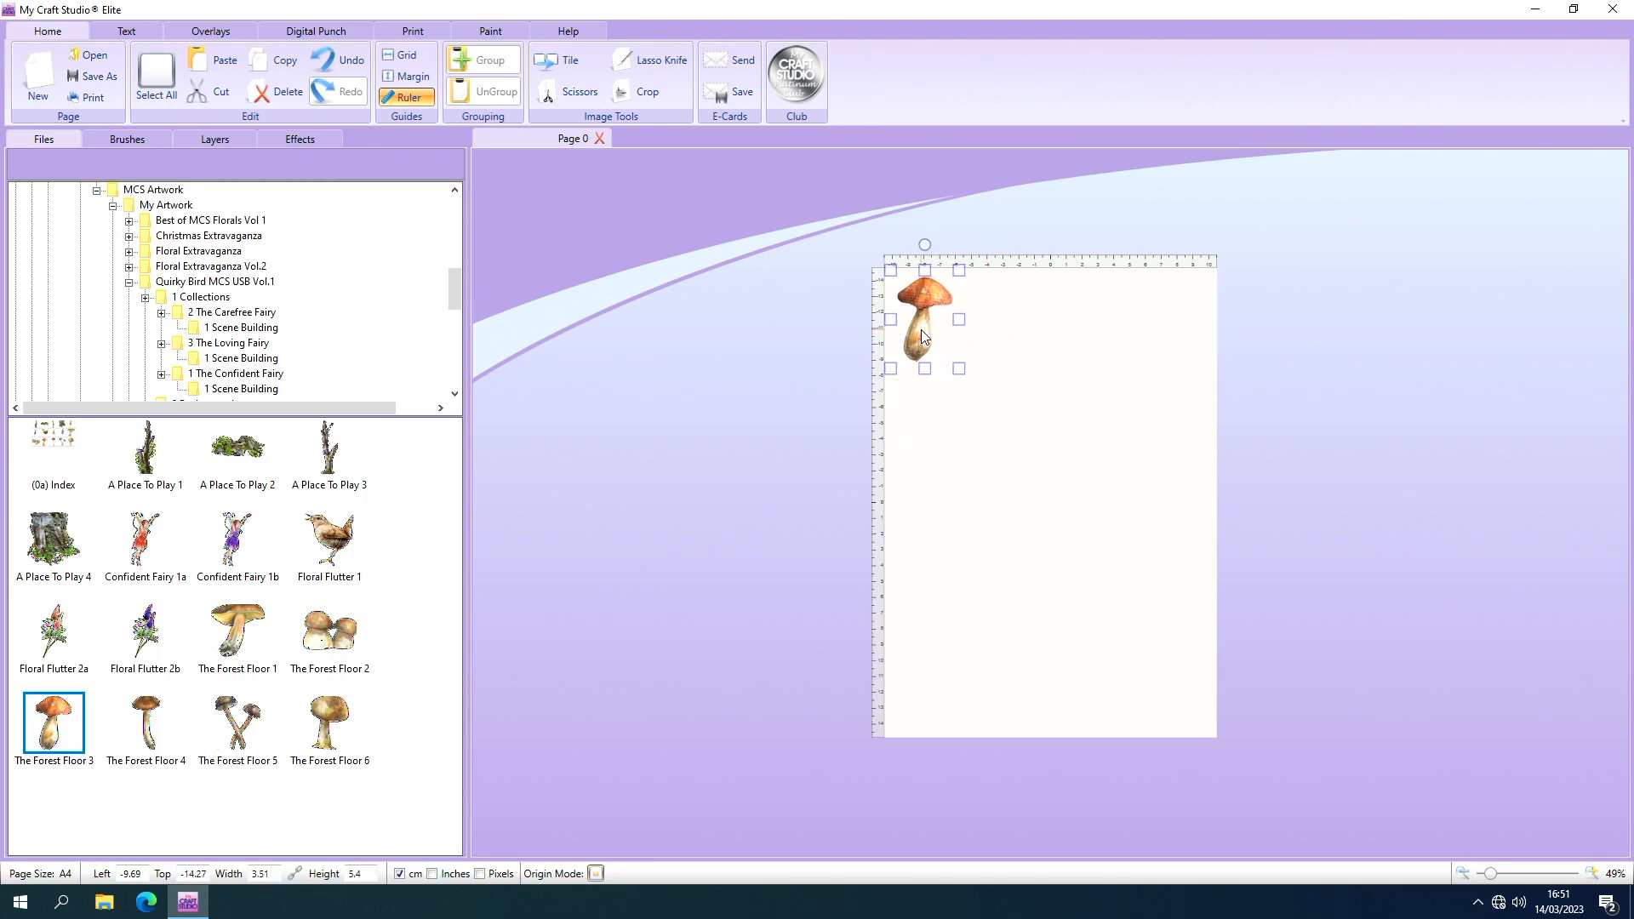
Turn the mushroom into a black silhouette by setting its saturation to -113 and brightness to -1.
{"action": "left_click", "coordinate": [282, 140]}
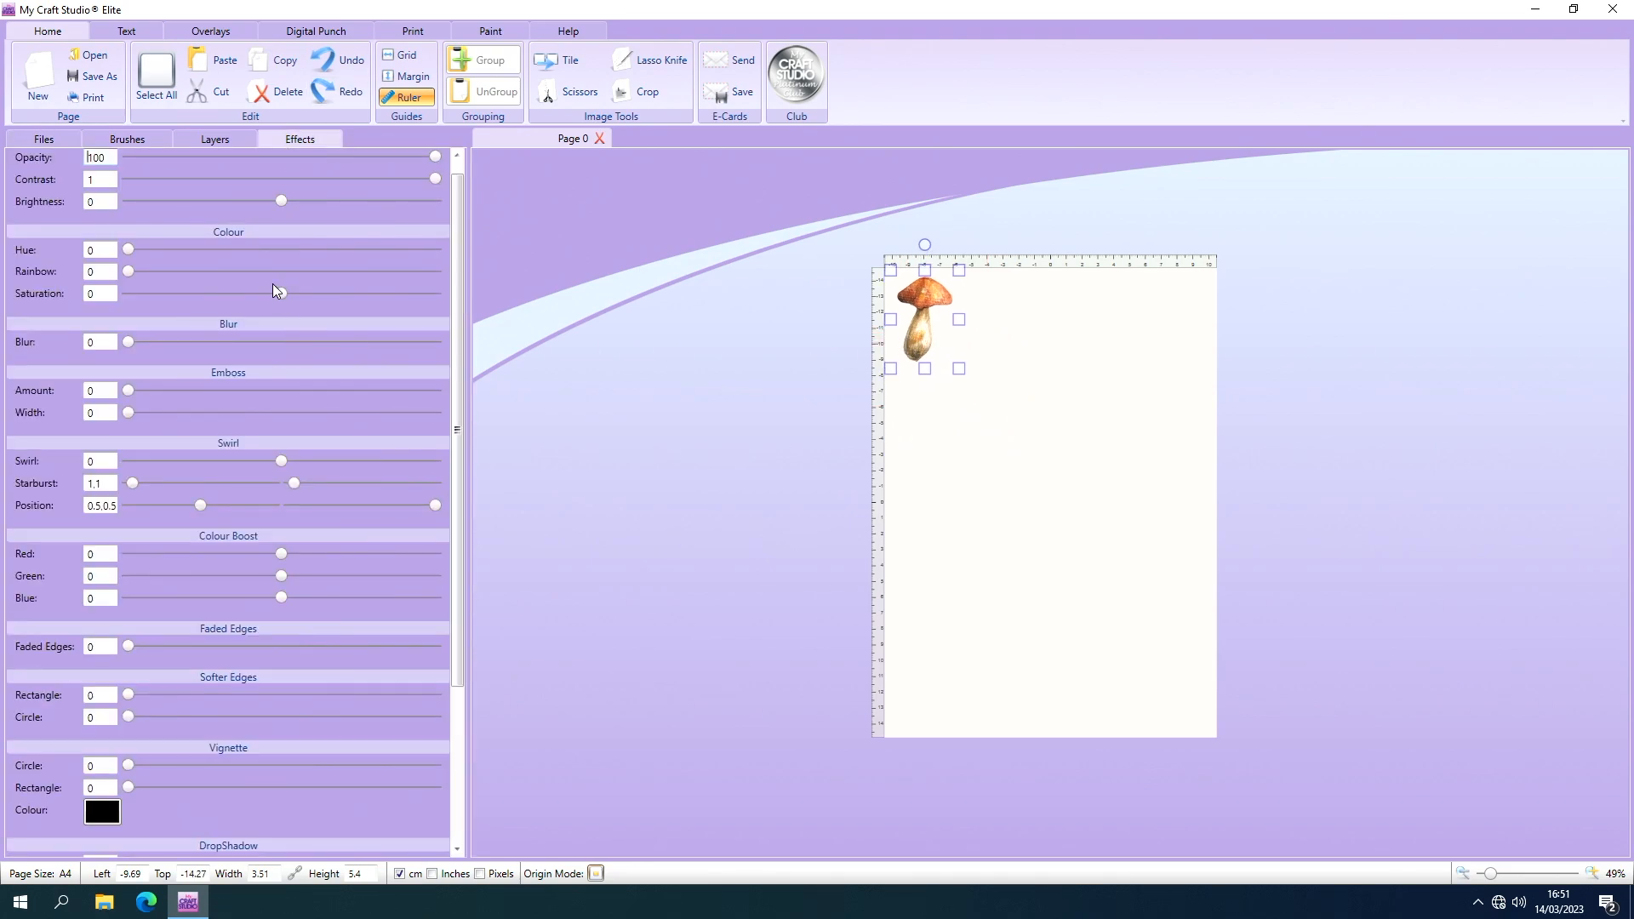
{"action": "left_click_drag", "start_coordinate": [286, 297], "coordinate": [236, 294]}
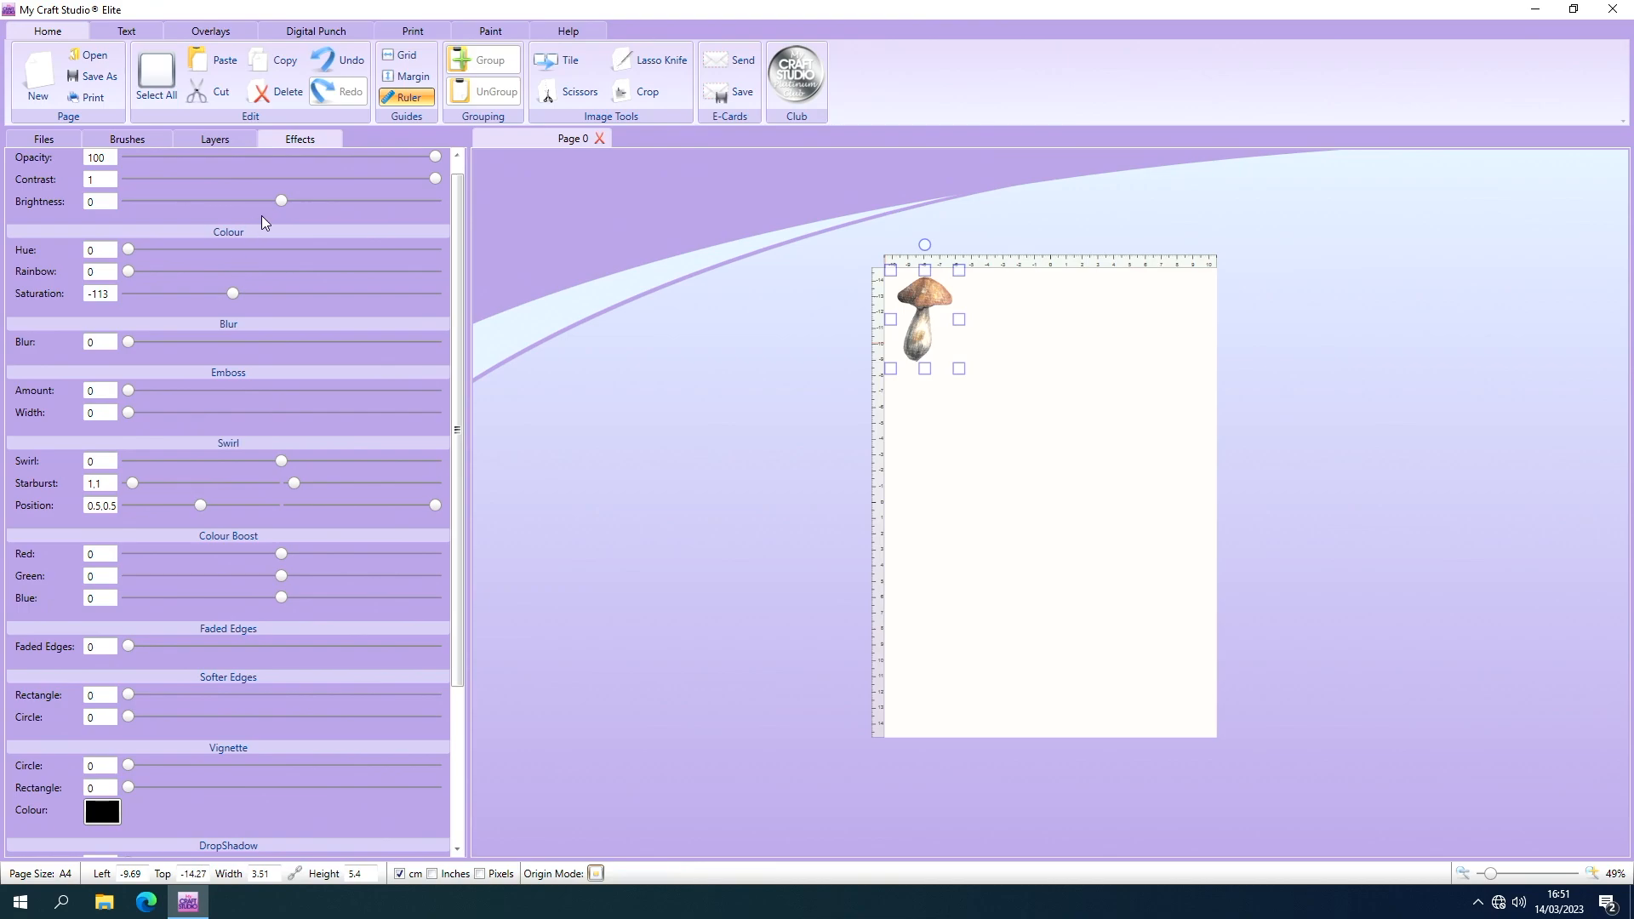
{"action": "left_click_drag", "start_coordinate": [286, 203], "coordinate": [120, 207]}
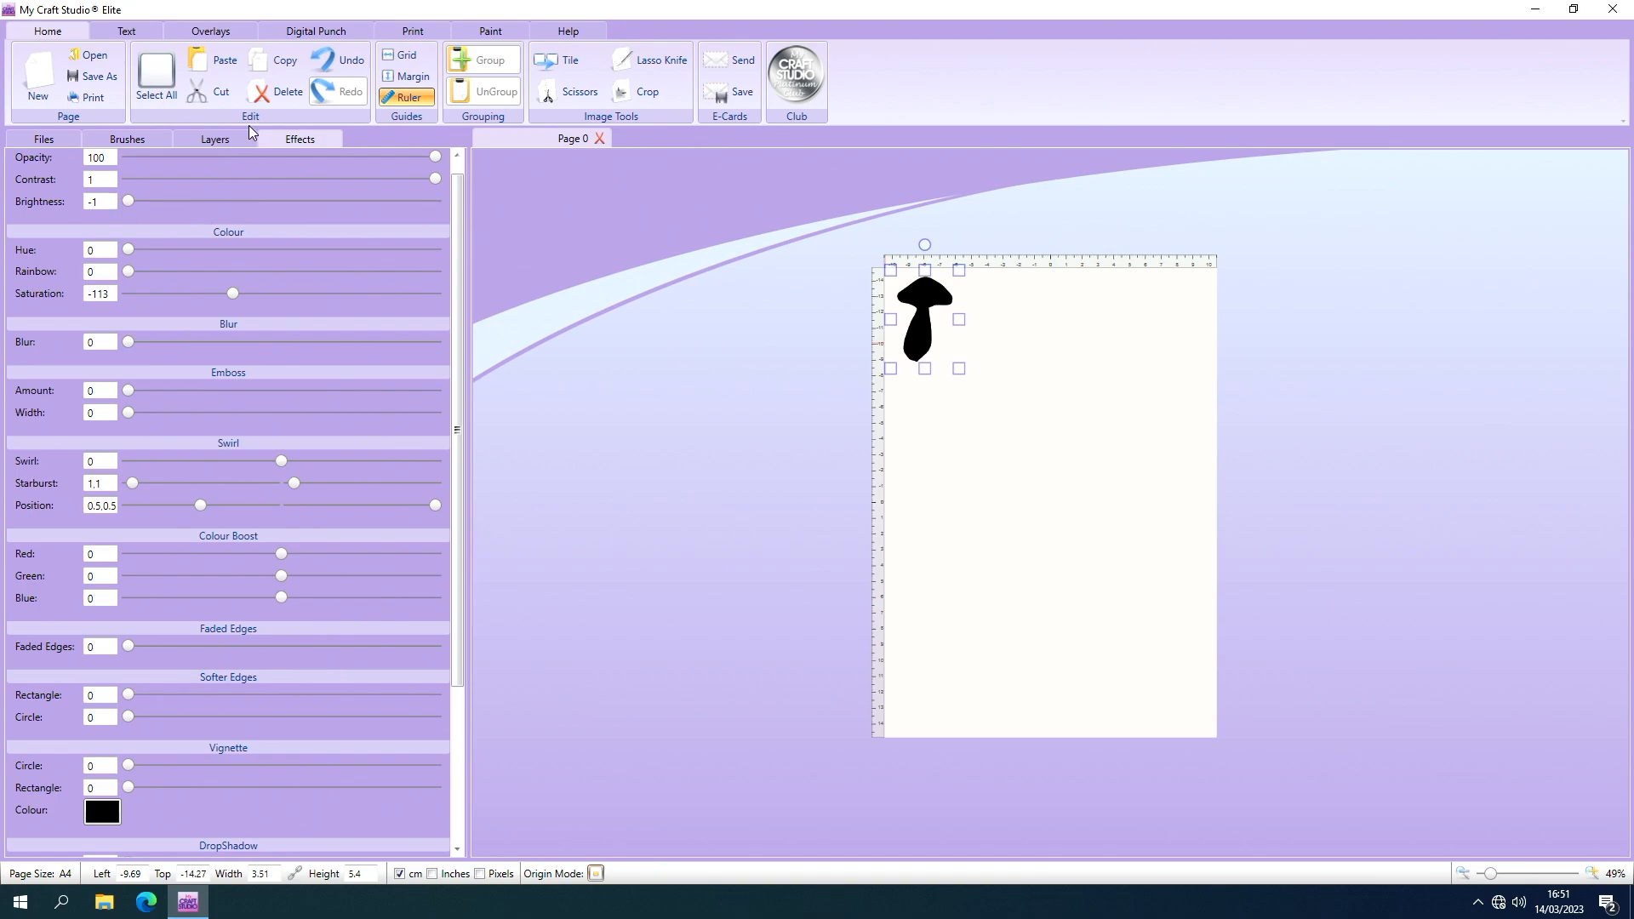
Tile the mushroom silhouette into a five-by-five pattern, about 17.56 by 27.02 cm, and centre it on the page.
{"action": "left_click", "coordinate": [561, 62]}
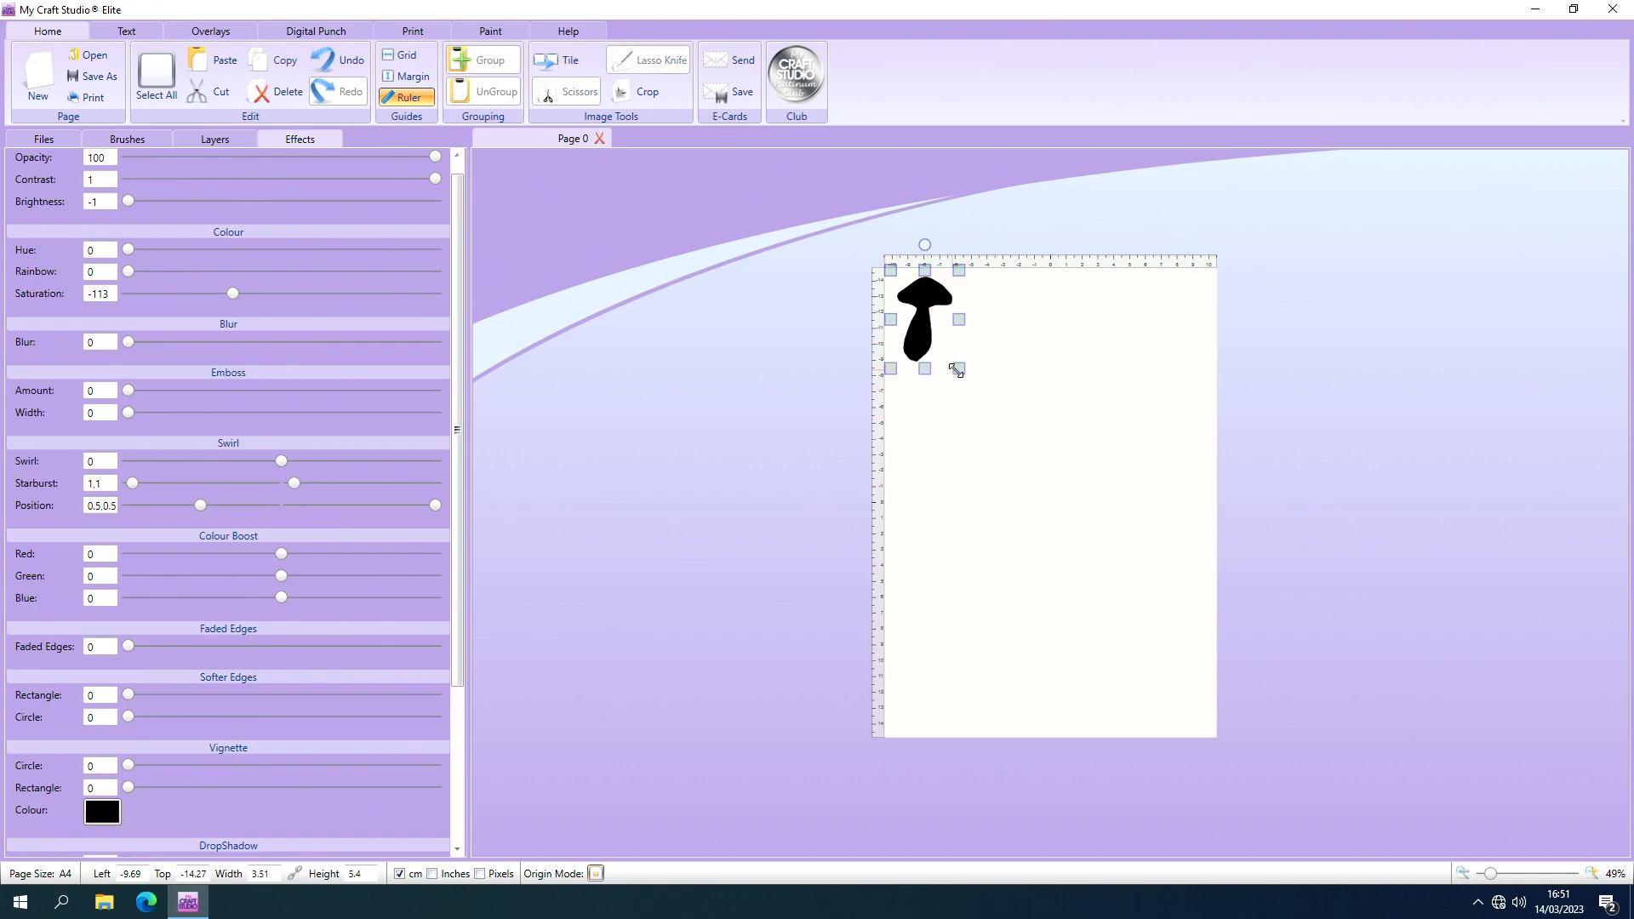
{"action": "left_click_drag", "start_coordinate": [959, 368], "coordinate": [1273, 713]}
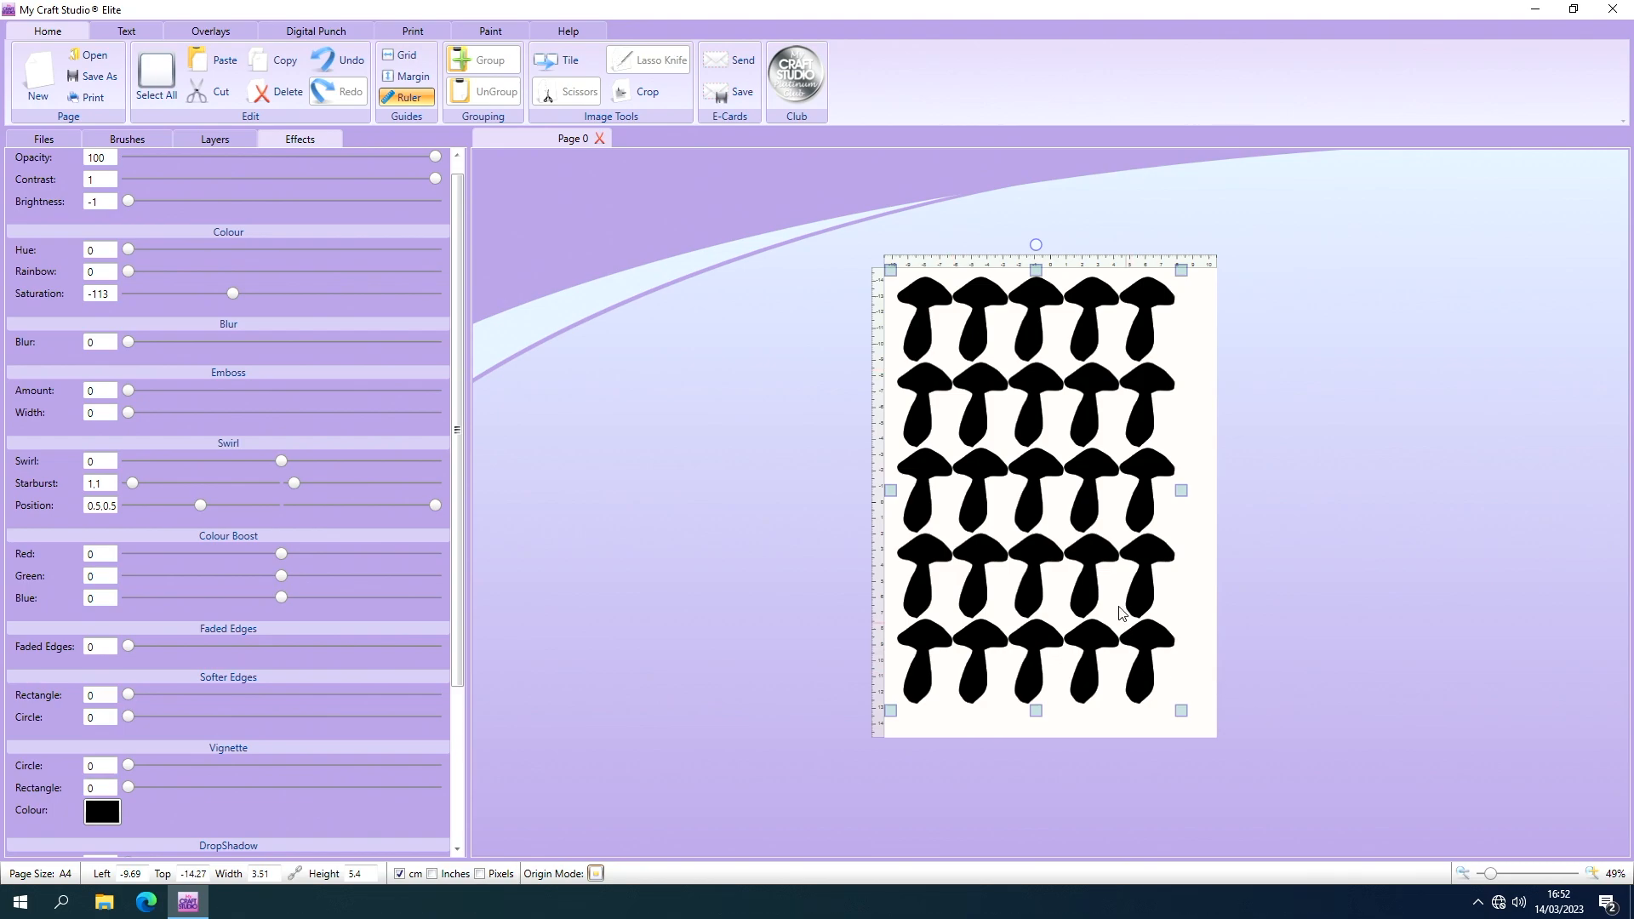
{"action": "left_click_drag", "start_coordinate": [1034, 470], "coordinate": [1046, 479]}
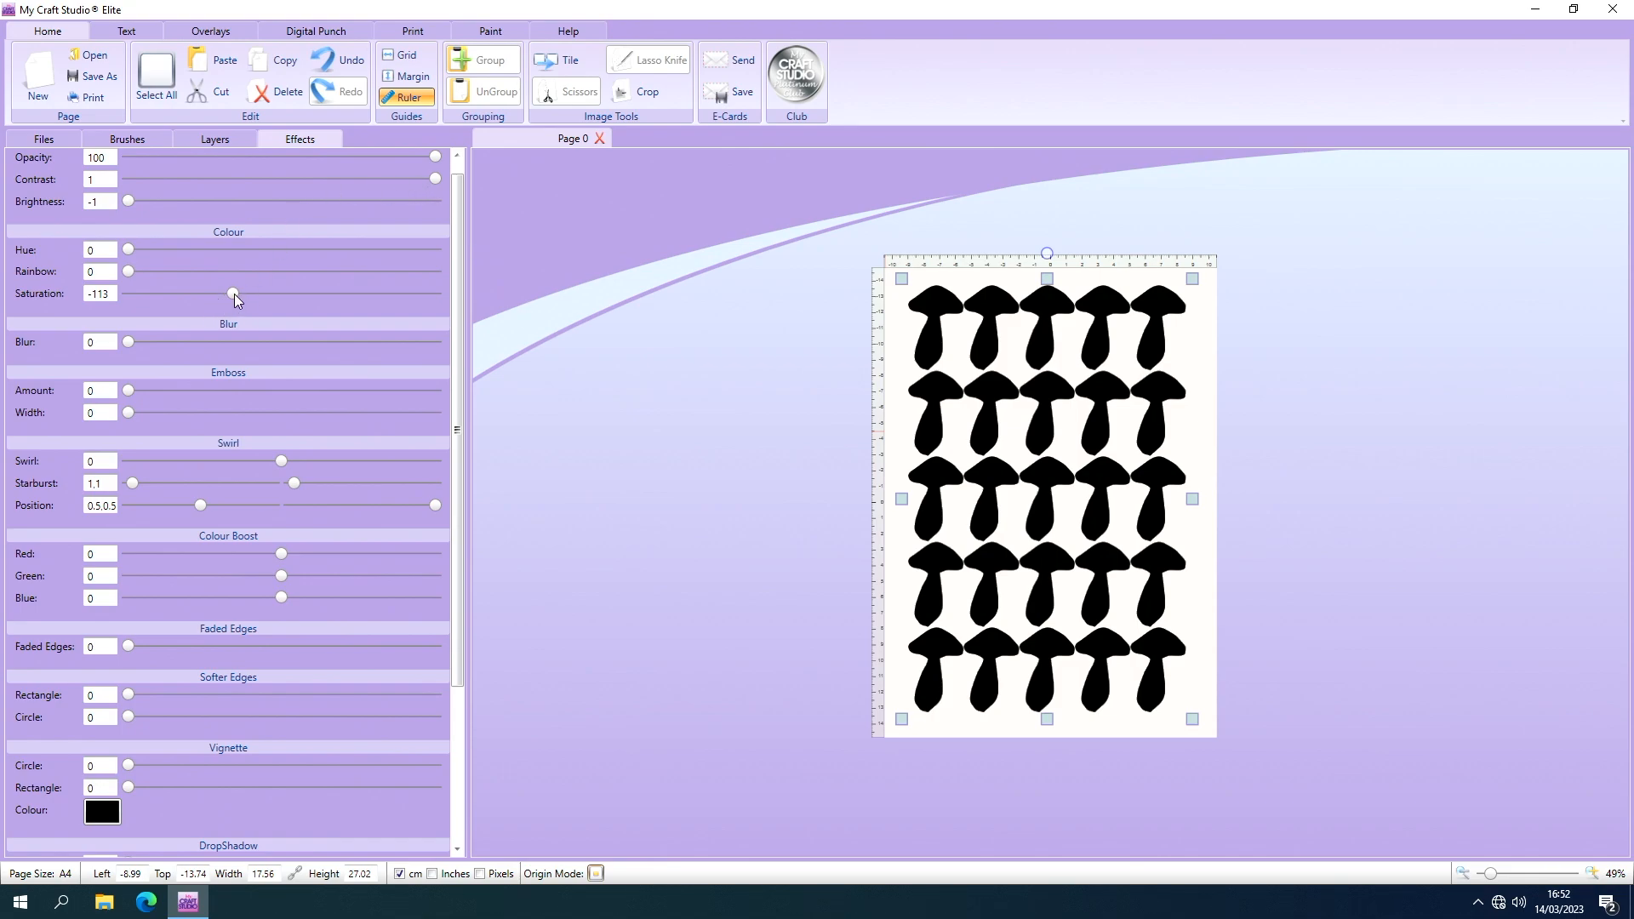
Bring back the colour of the tiled mushrooms by setting saturation to -22 and brightness to -0.07.
{"action": "left_click_drag", "start_coordinate": [234, 294], "coordinate": [271, 298]}
{"action": "left_click_drag", "start_coordinate": [130, 202], "coordinate": [272, 218]}
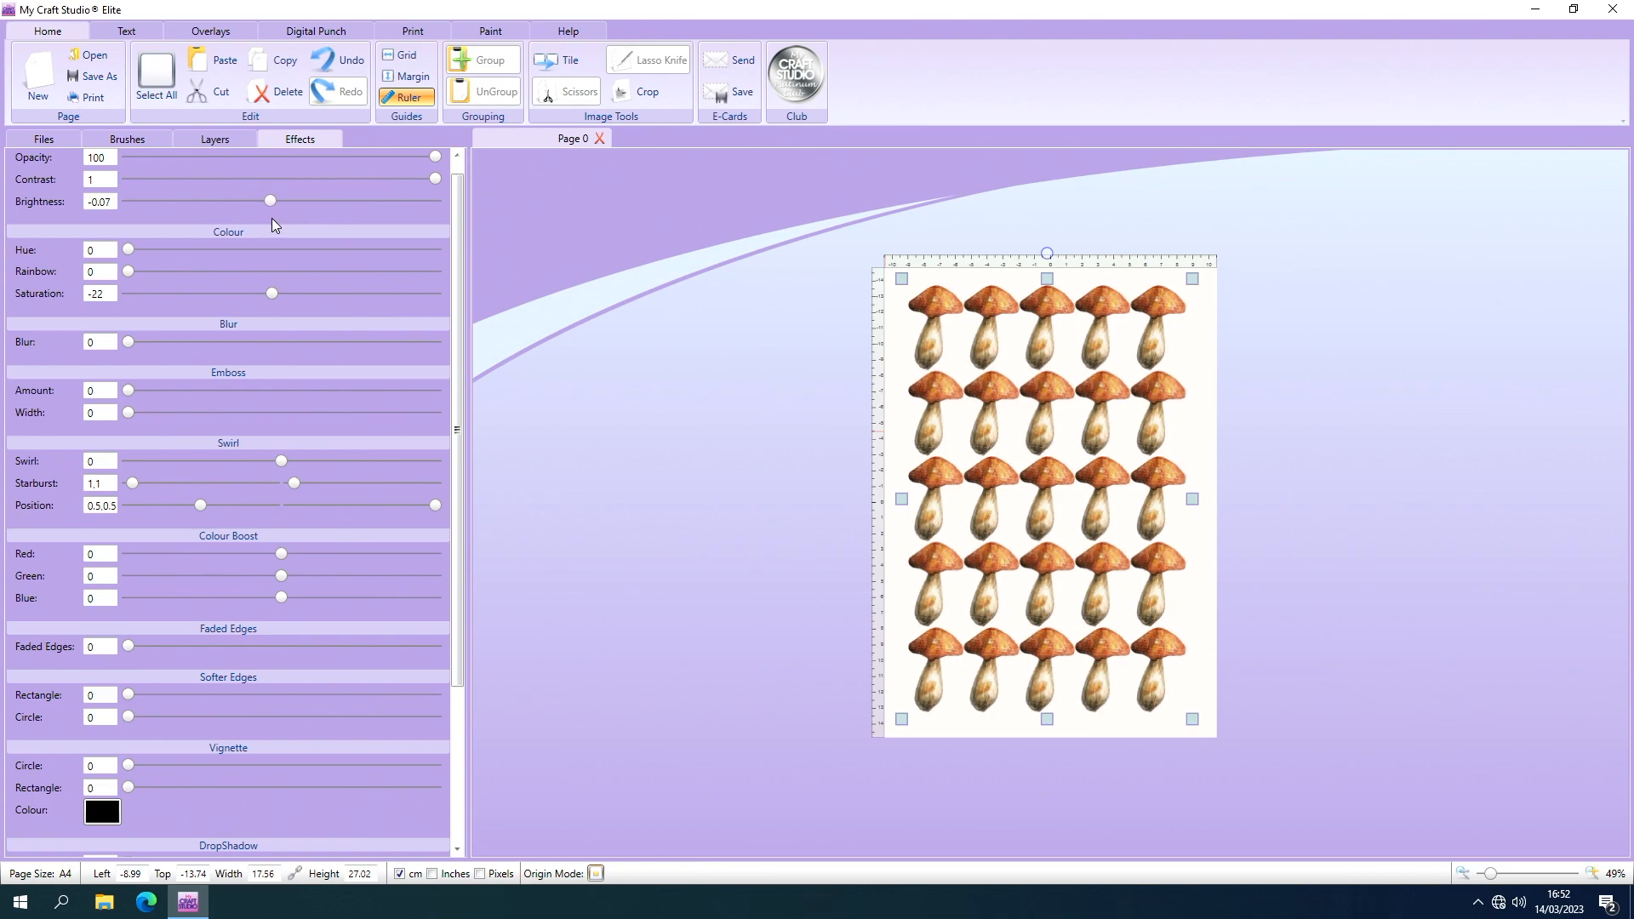